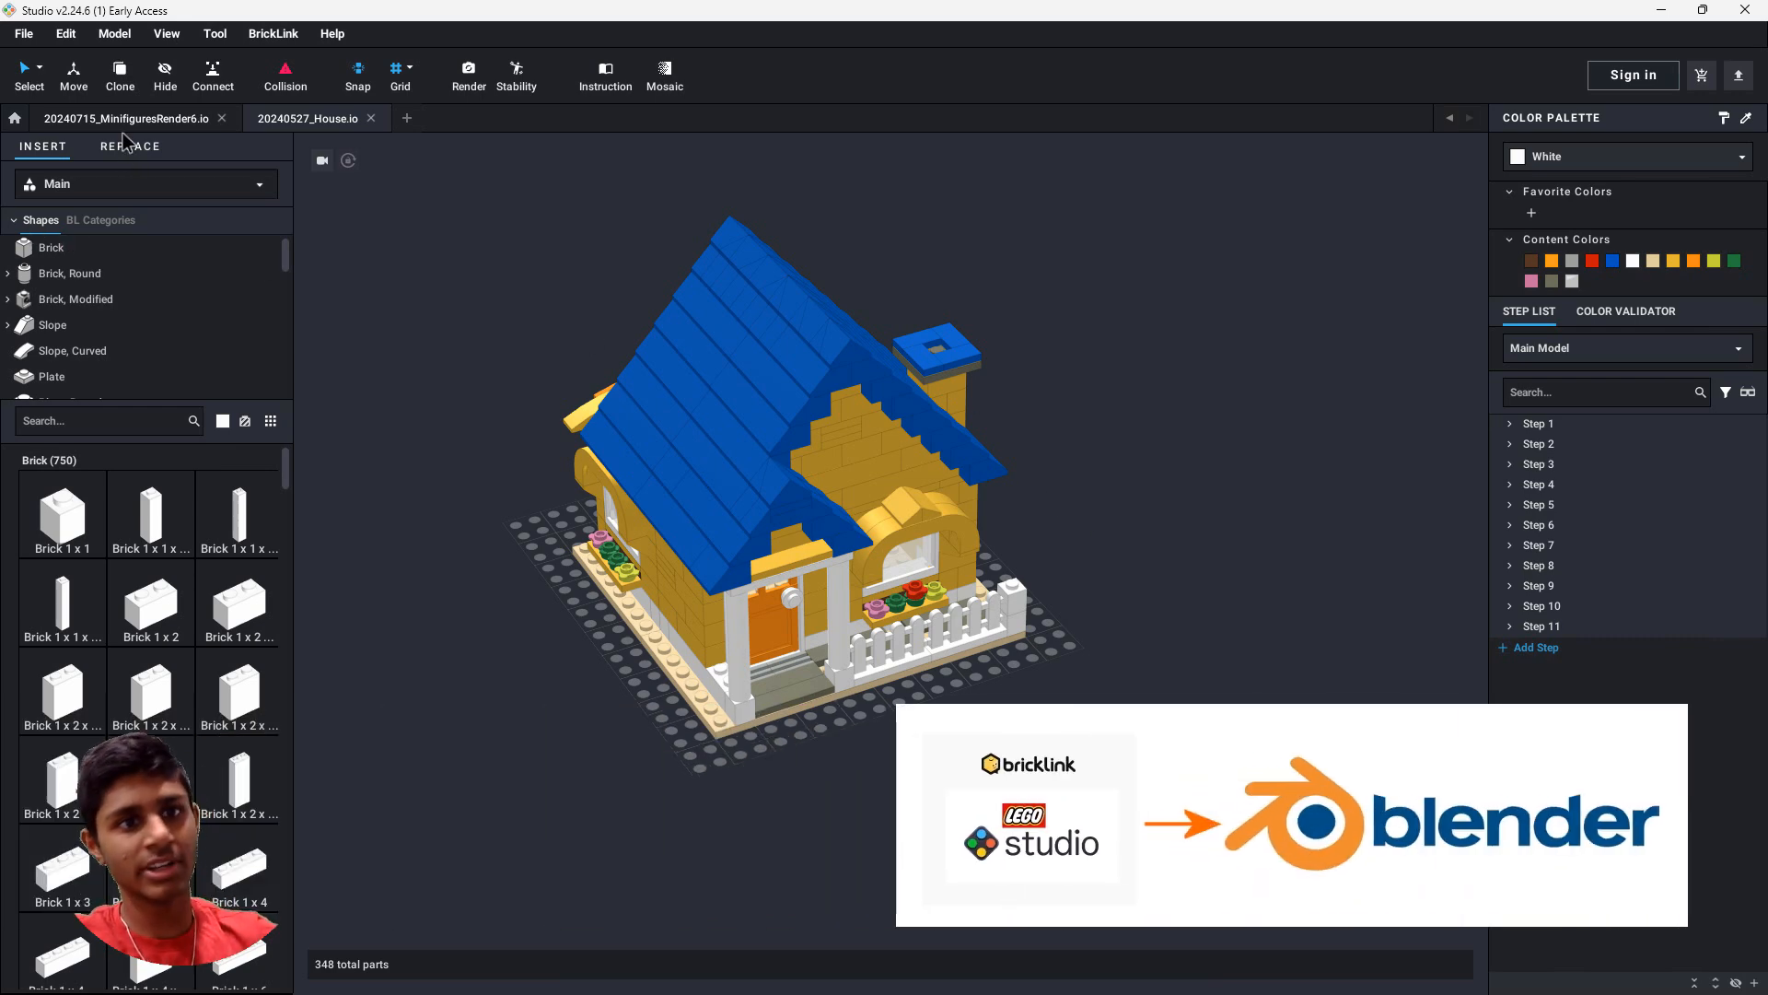
Export the minifigure model as Collada with the stud logo included, replacing the existing Minifig.dae in the LegoStudioOutput folder.
left_click(123, 126)
left_click(297, 124)
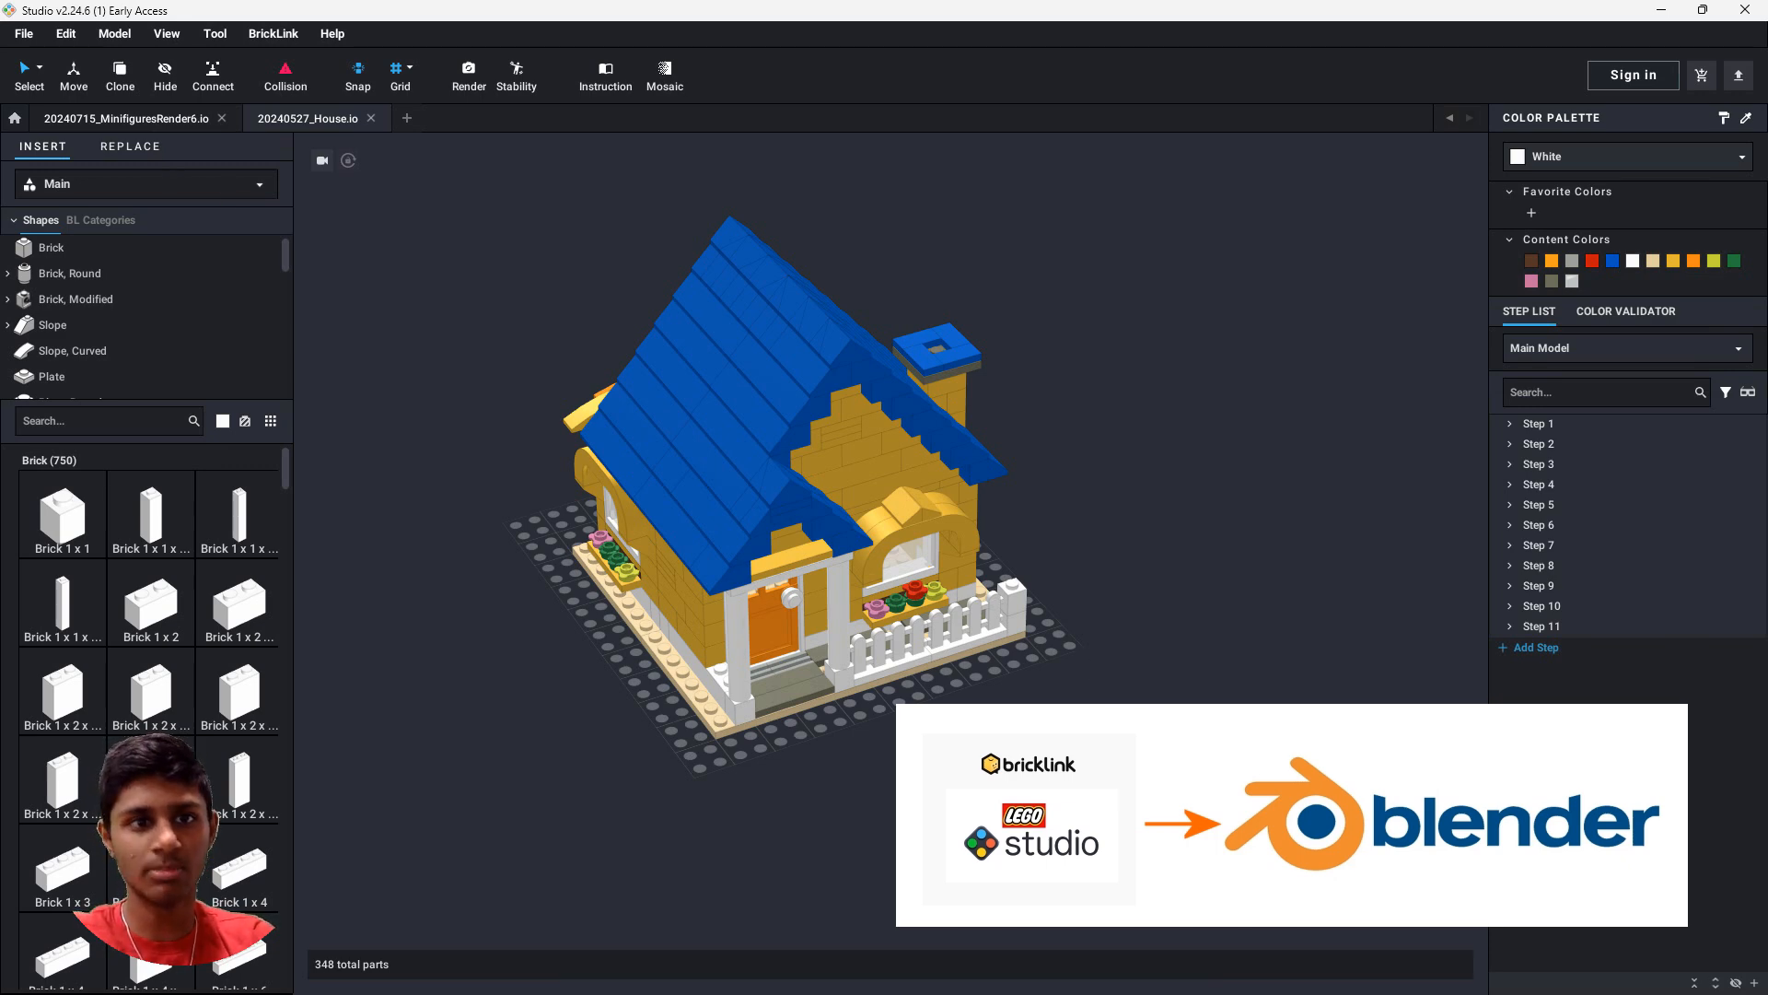
left_click(109, 120)
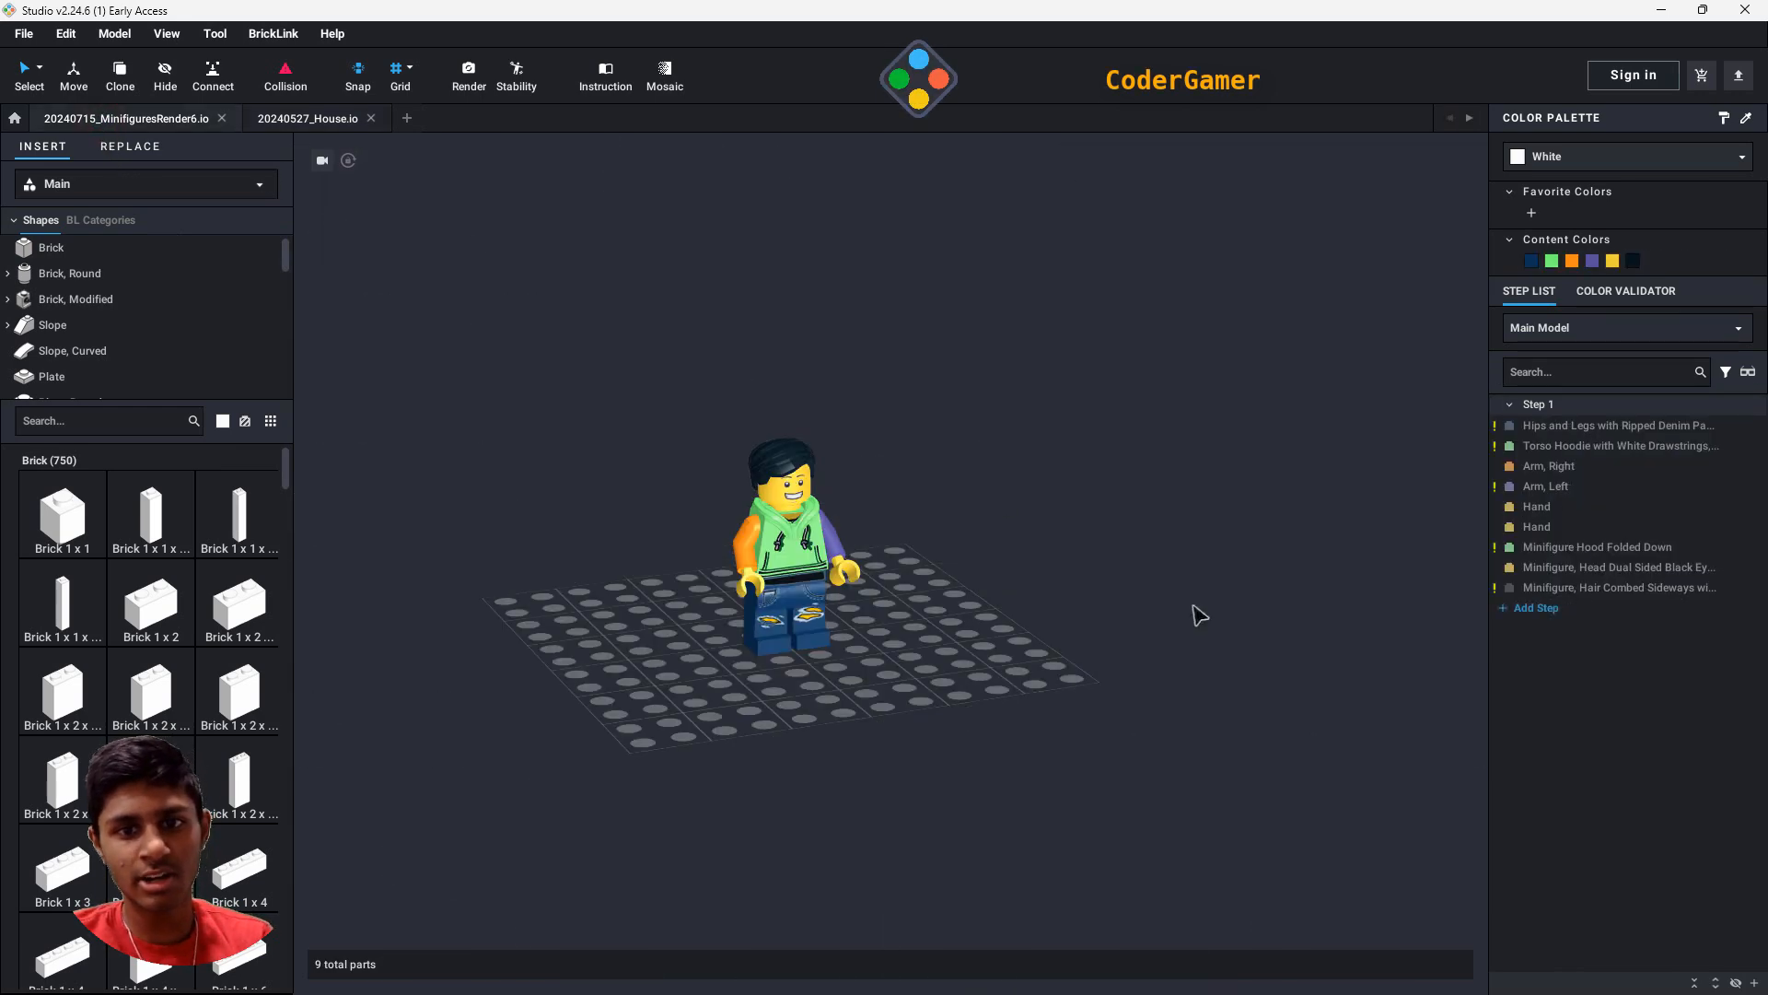
left_click(20, 35)
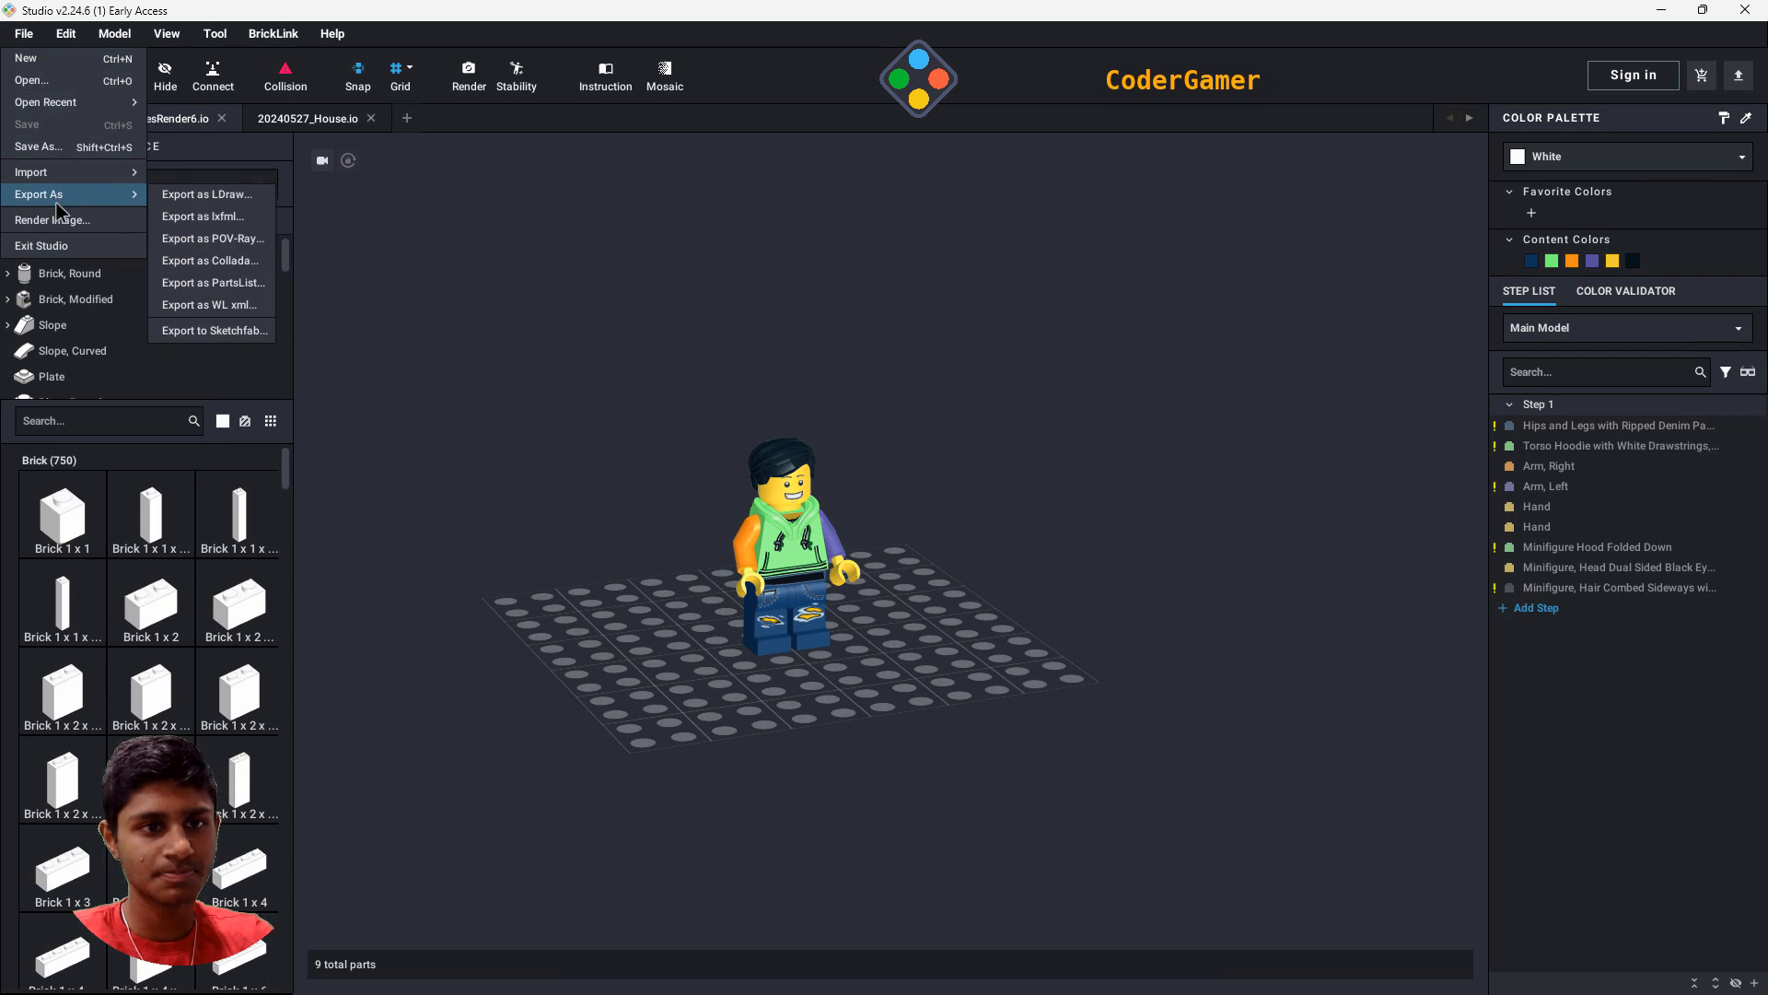
mouse_move(92, 197)
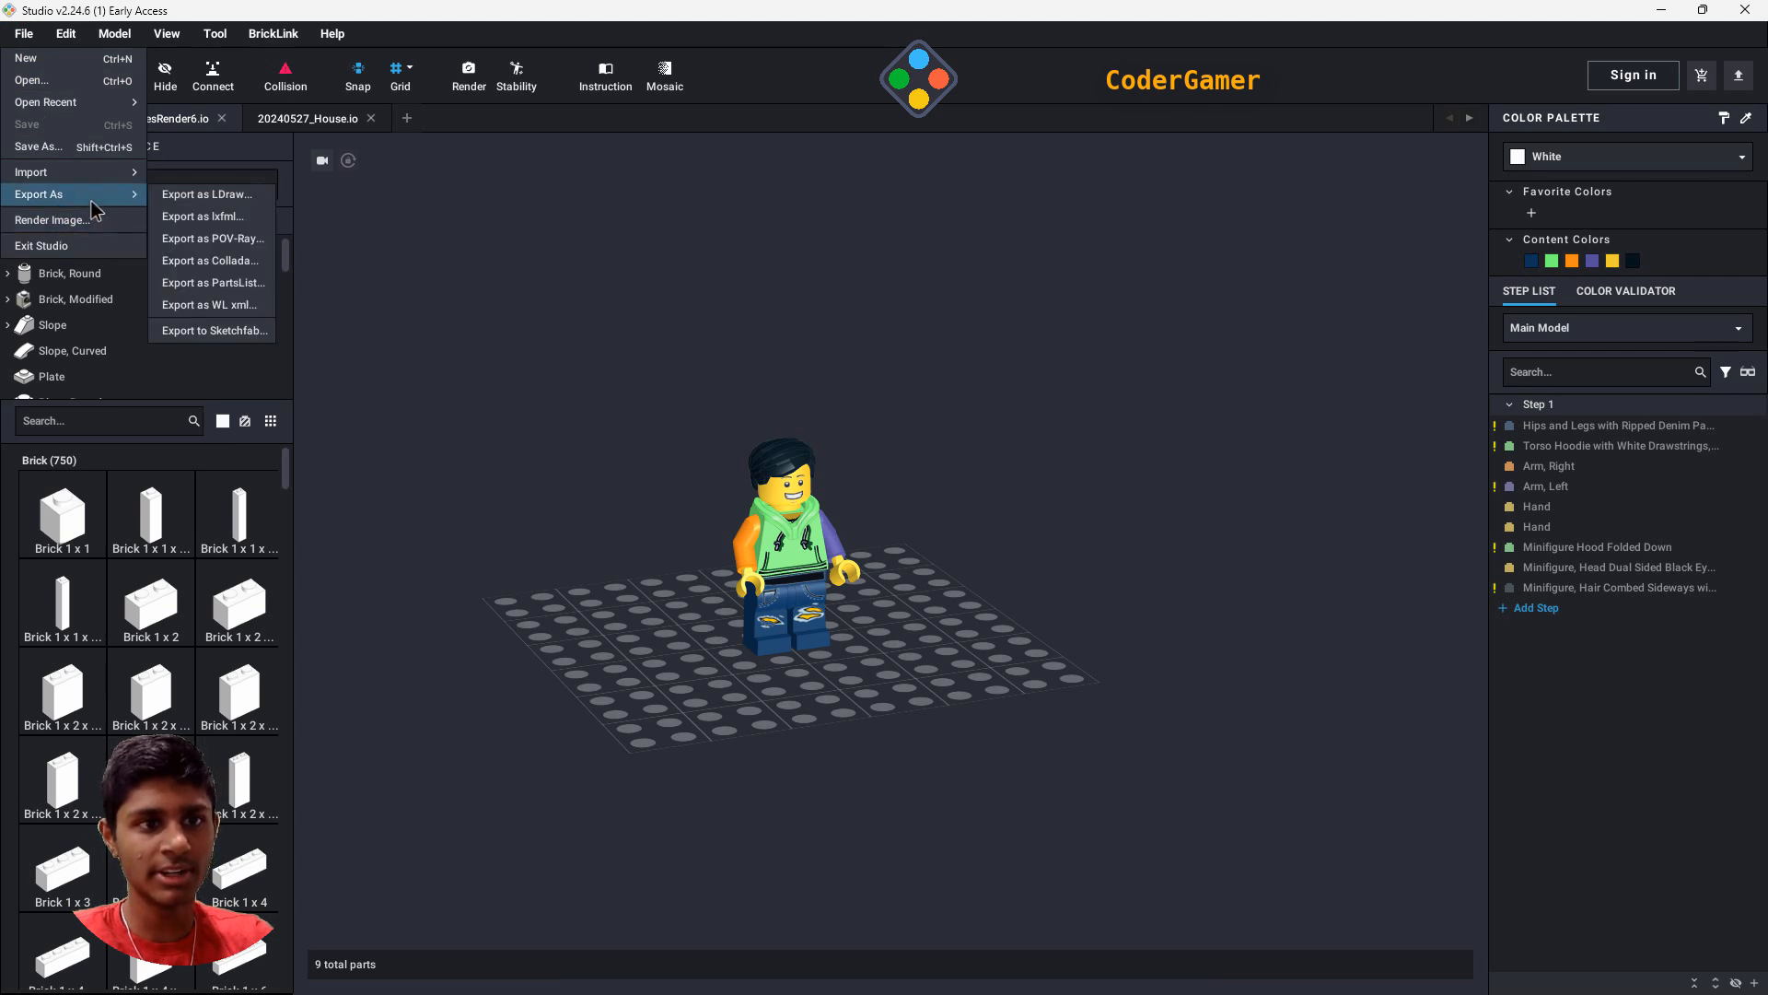
left_click(200, 262)
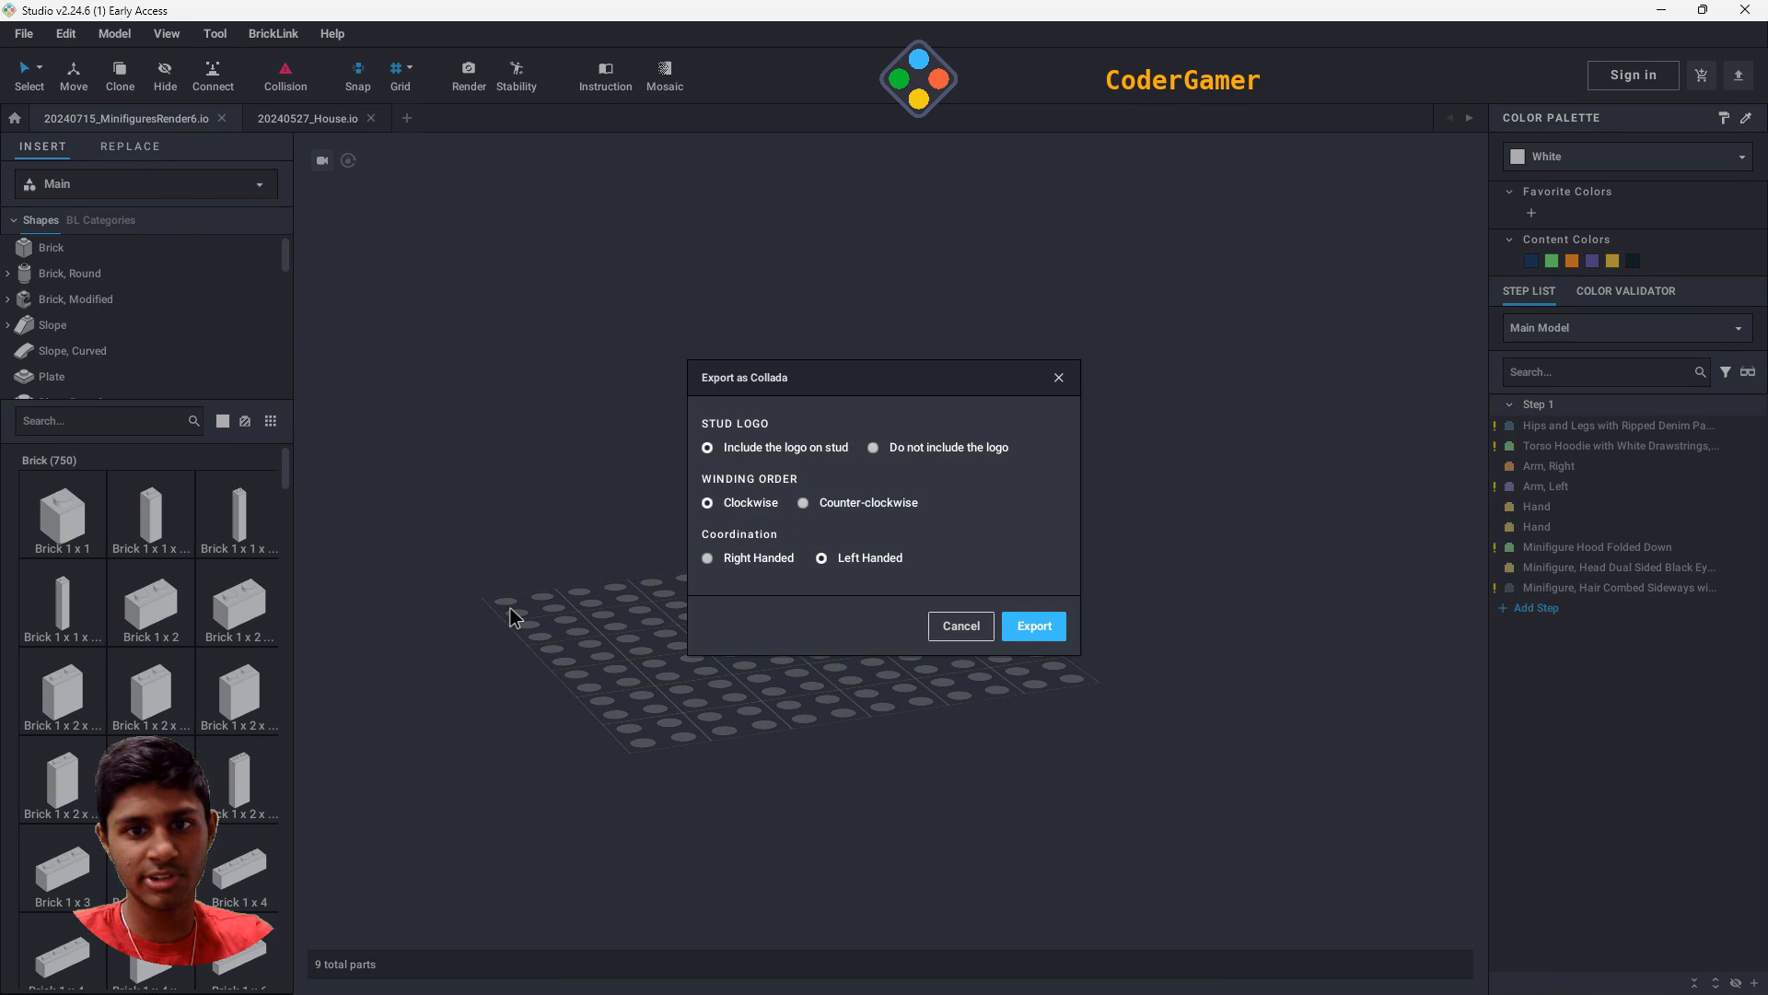
left_click(1056, 631)
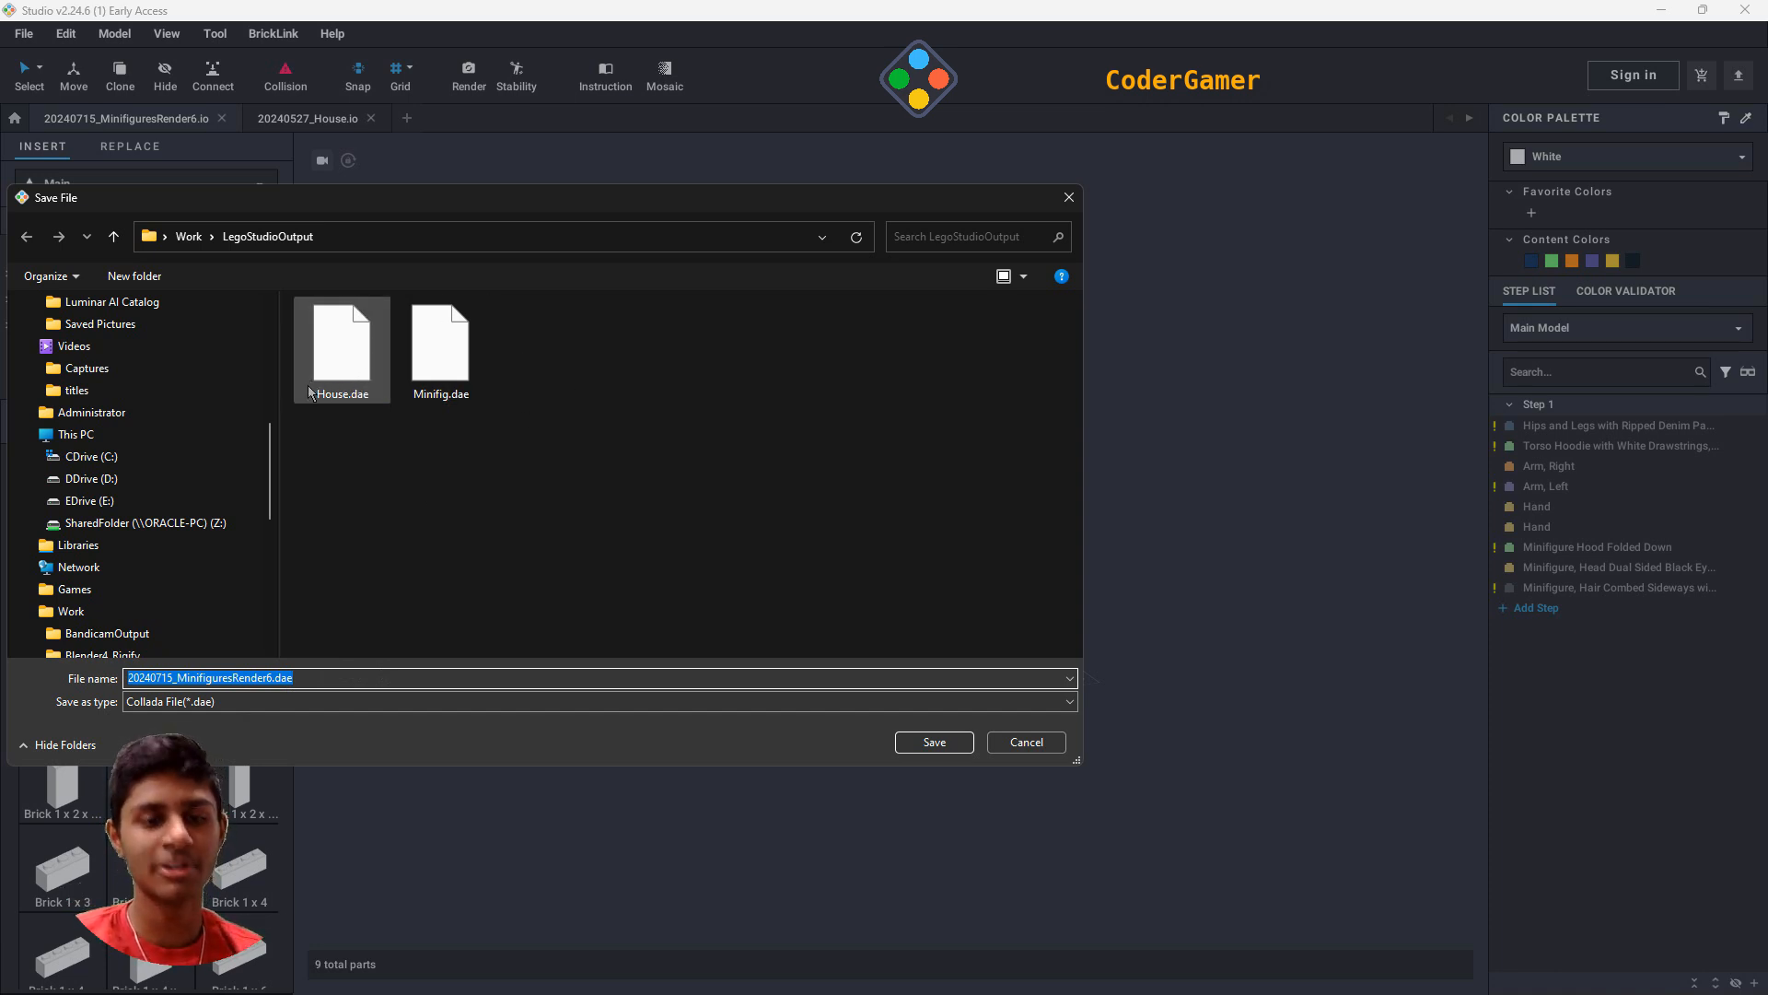
left_click(439, 369)
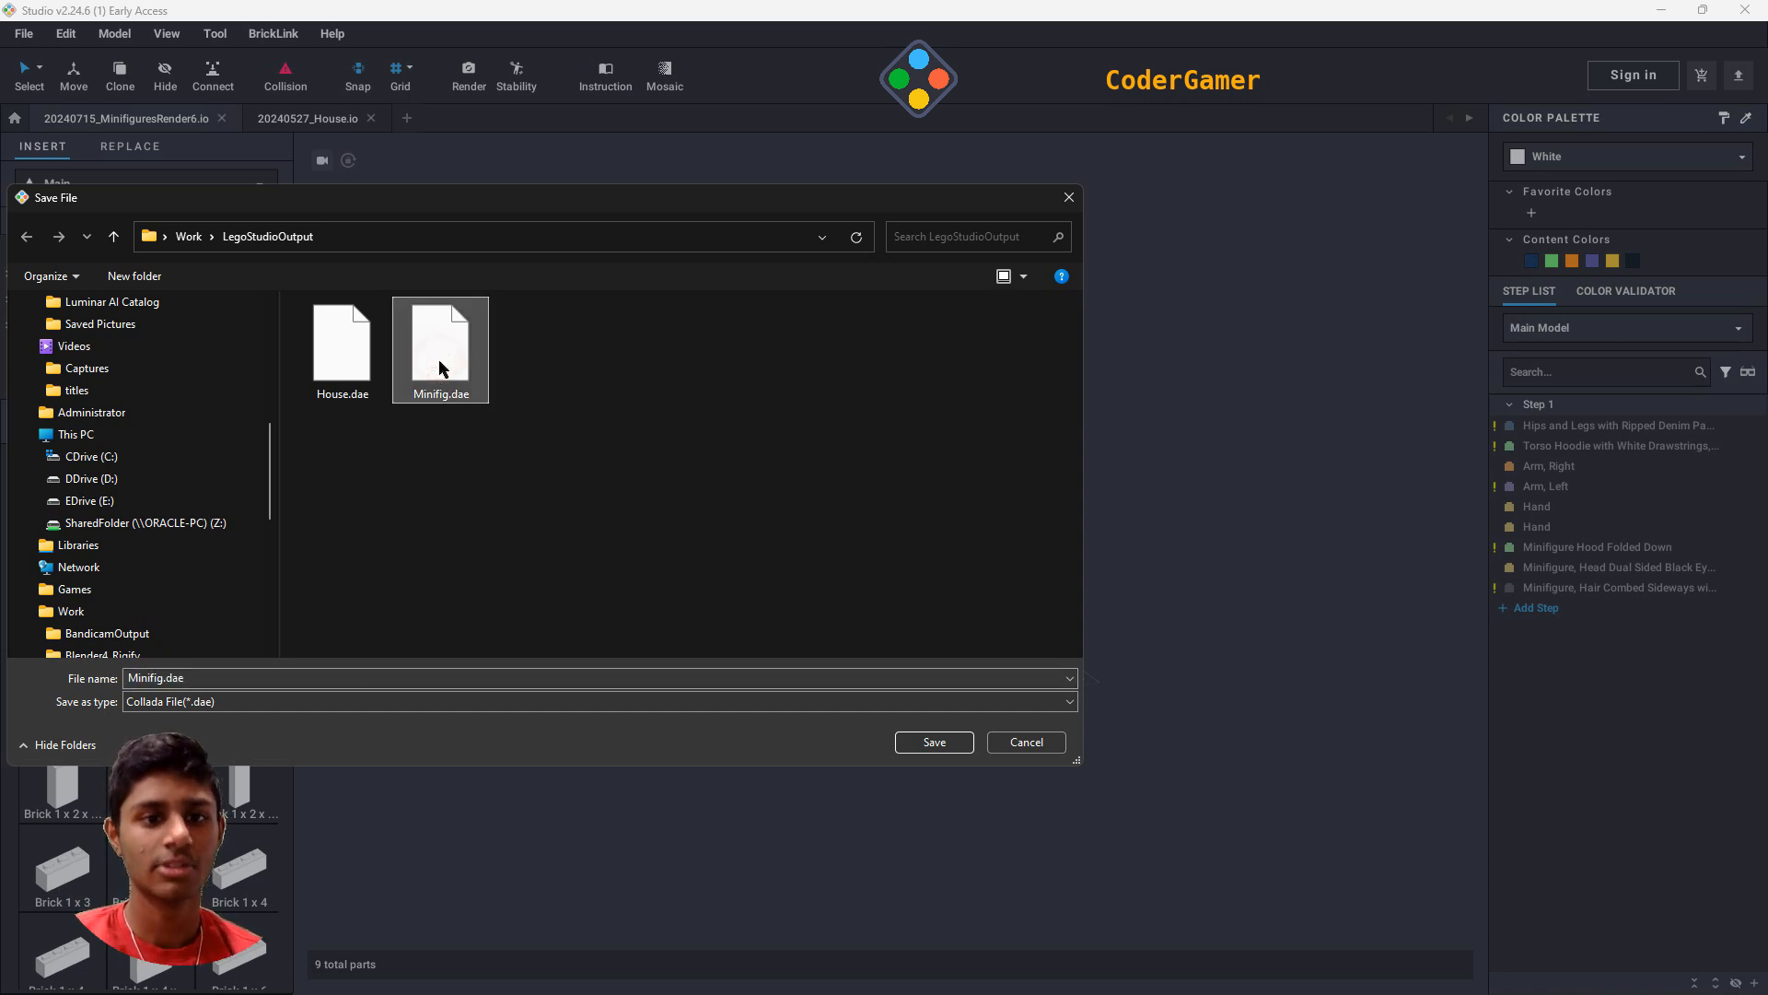
left_click(932, 743)
left_click(929, 508)
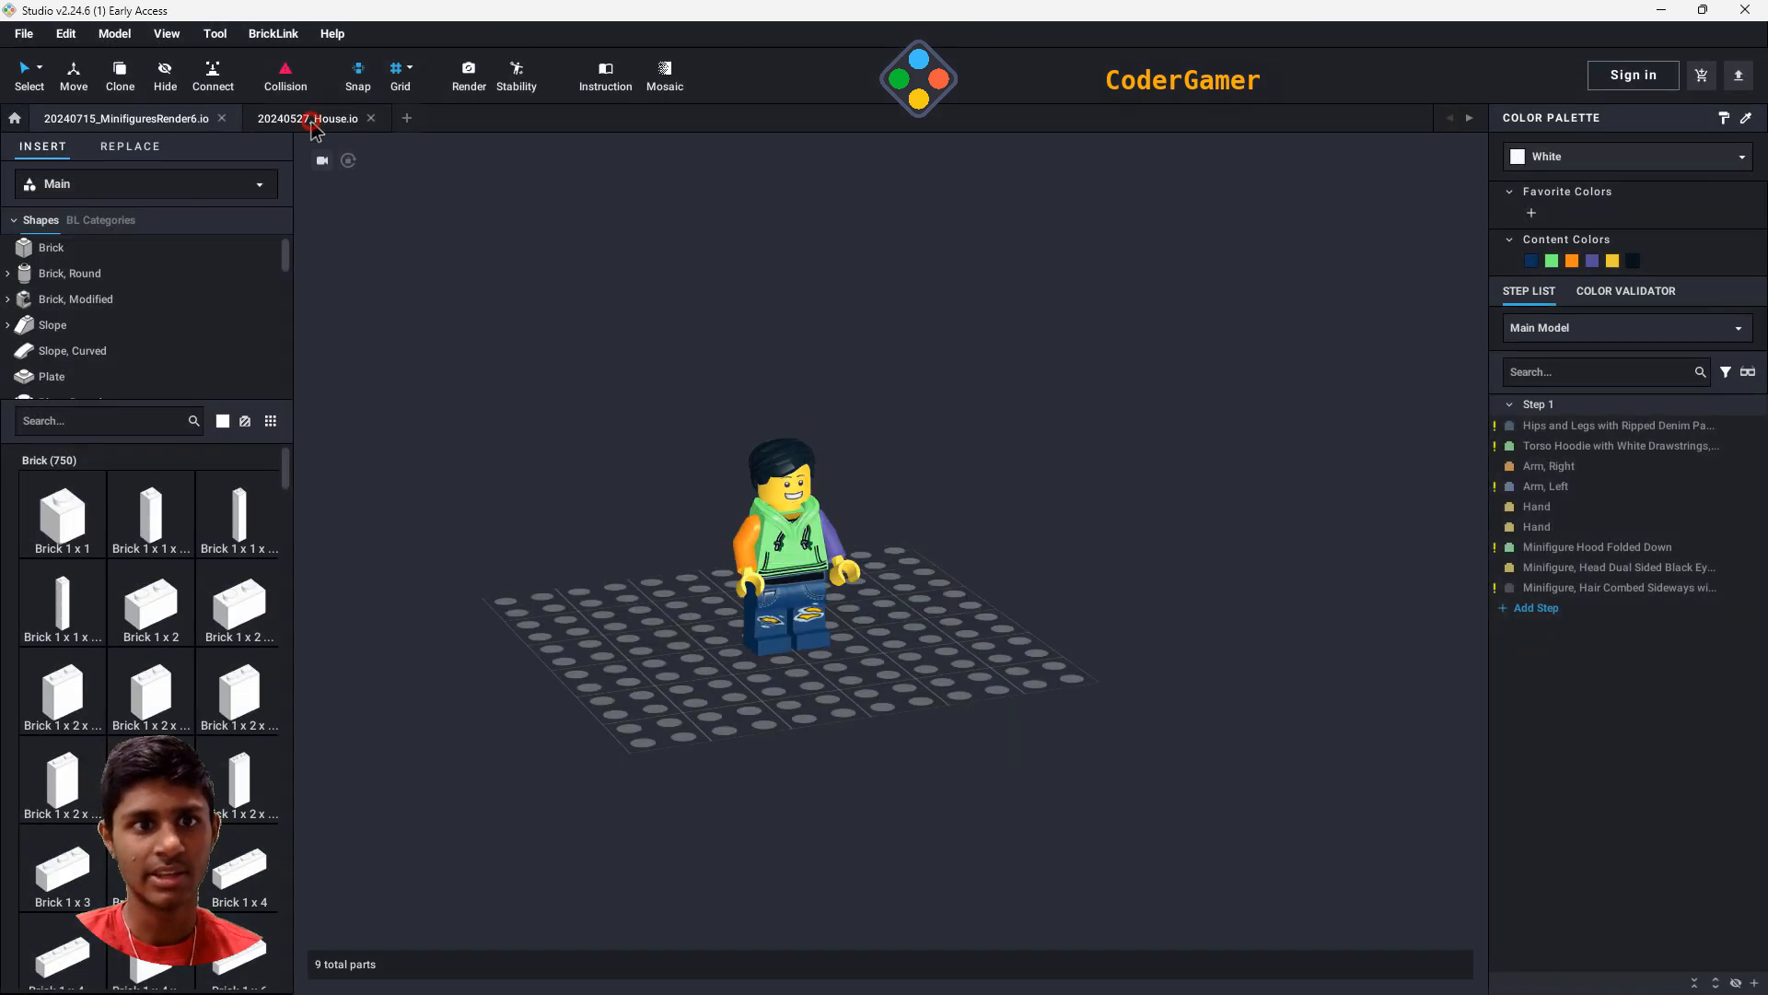
Export the 20240527_House.io model as Collada, replacing the existing House.dae in the LegoStudioOutput folder.
left_click(311, 125)
left_click(23, 33)
mouse_move(144, 175)
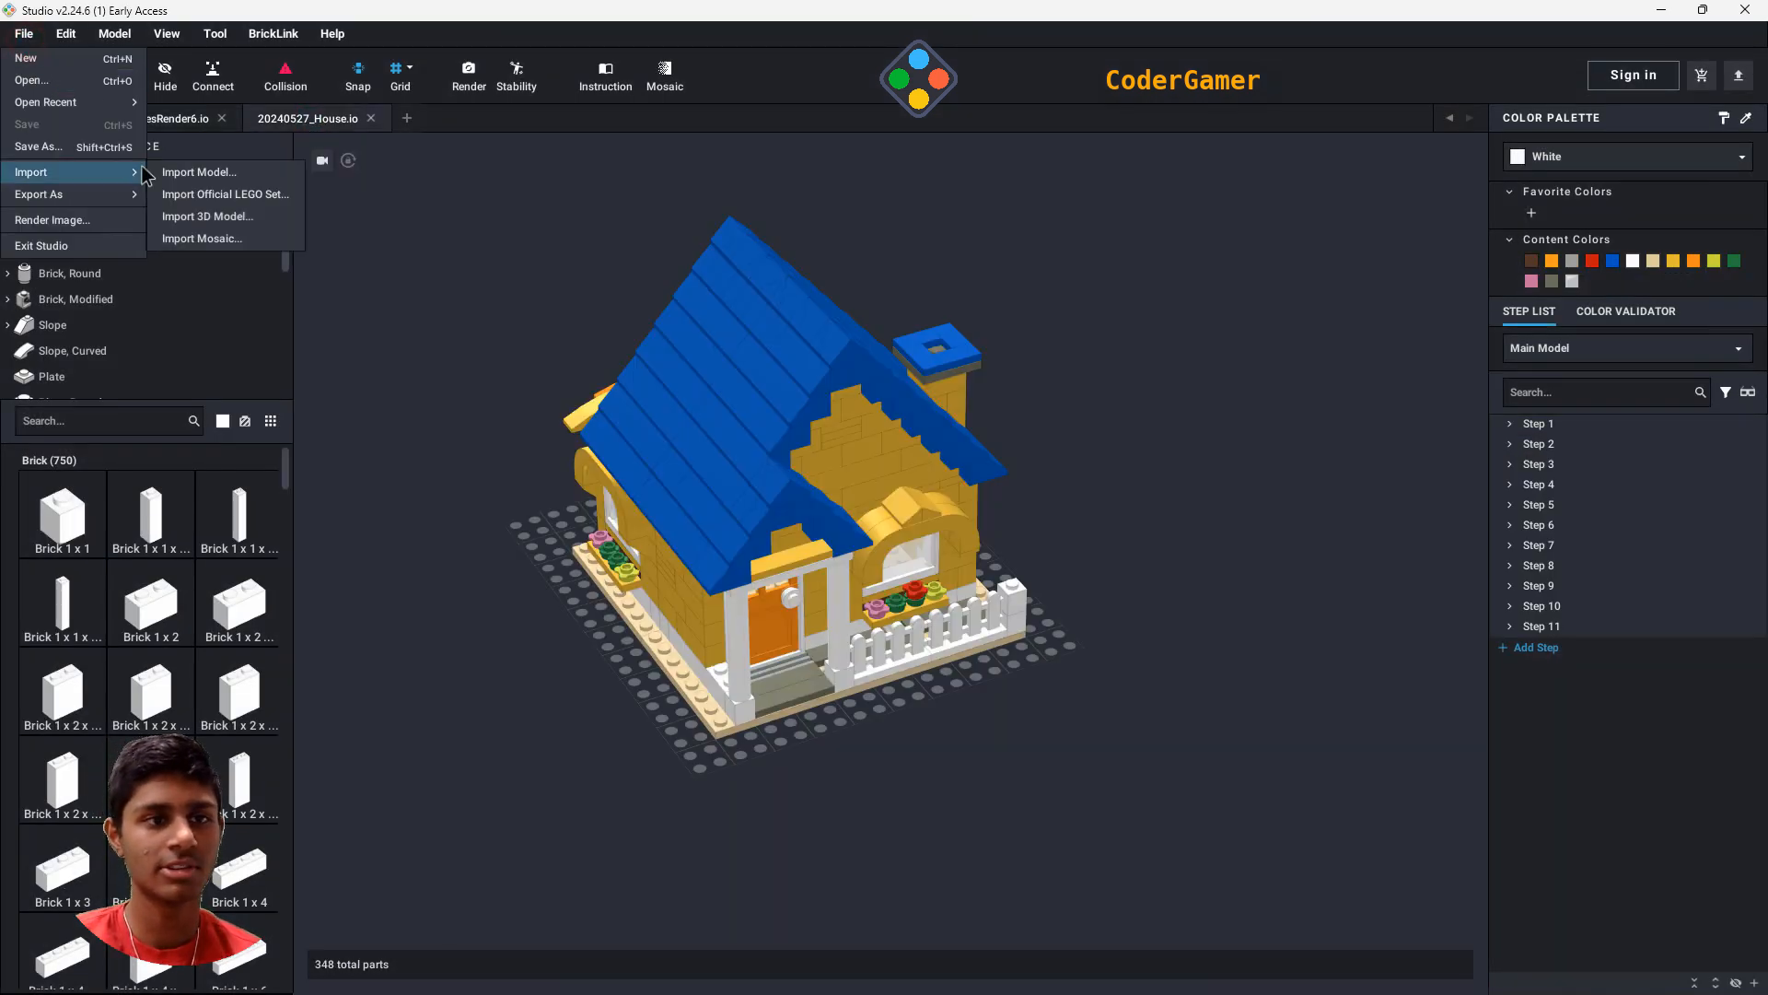
mouse_move(56, 194)
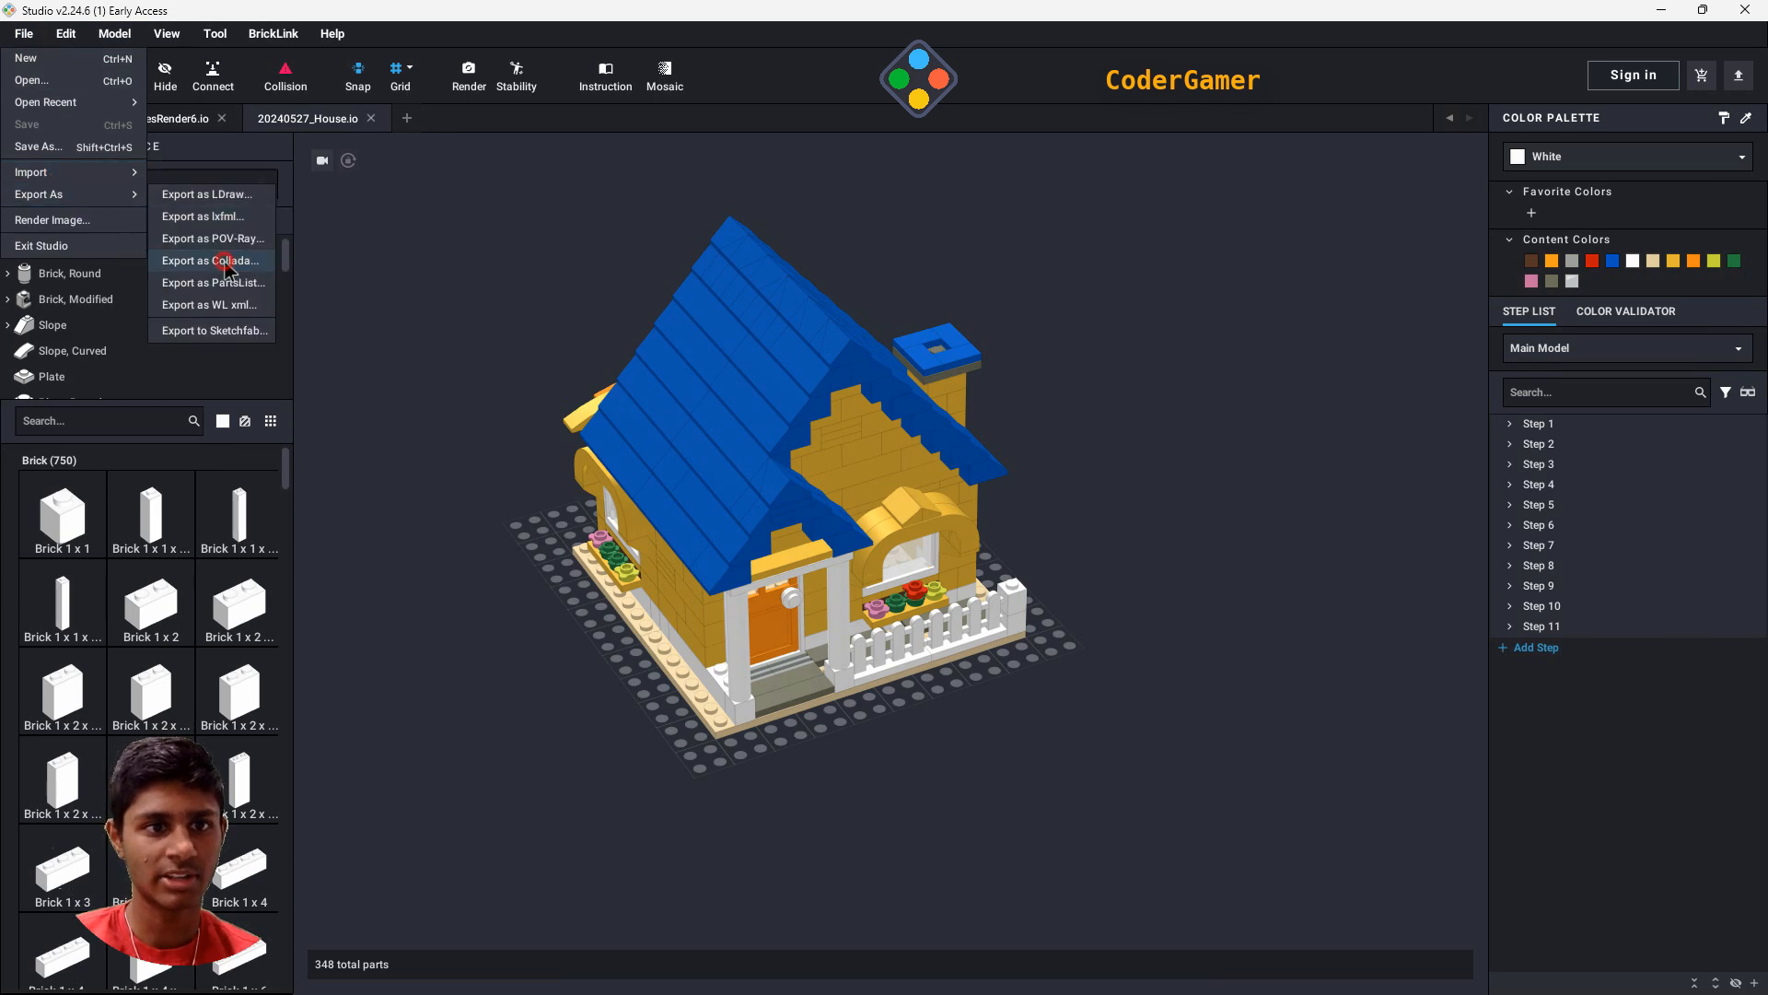
left_click(207, 261)
left_click(1034, 626)
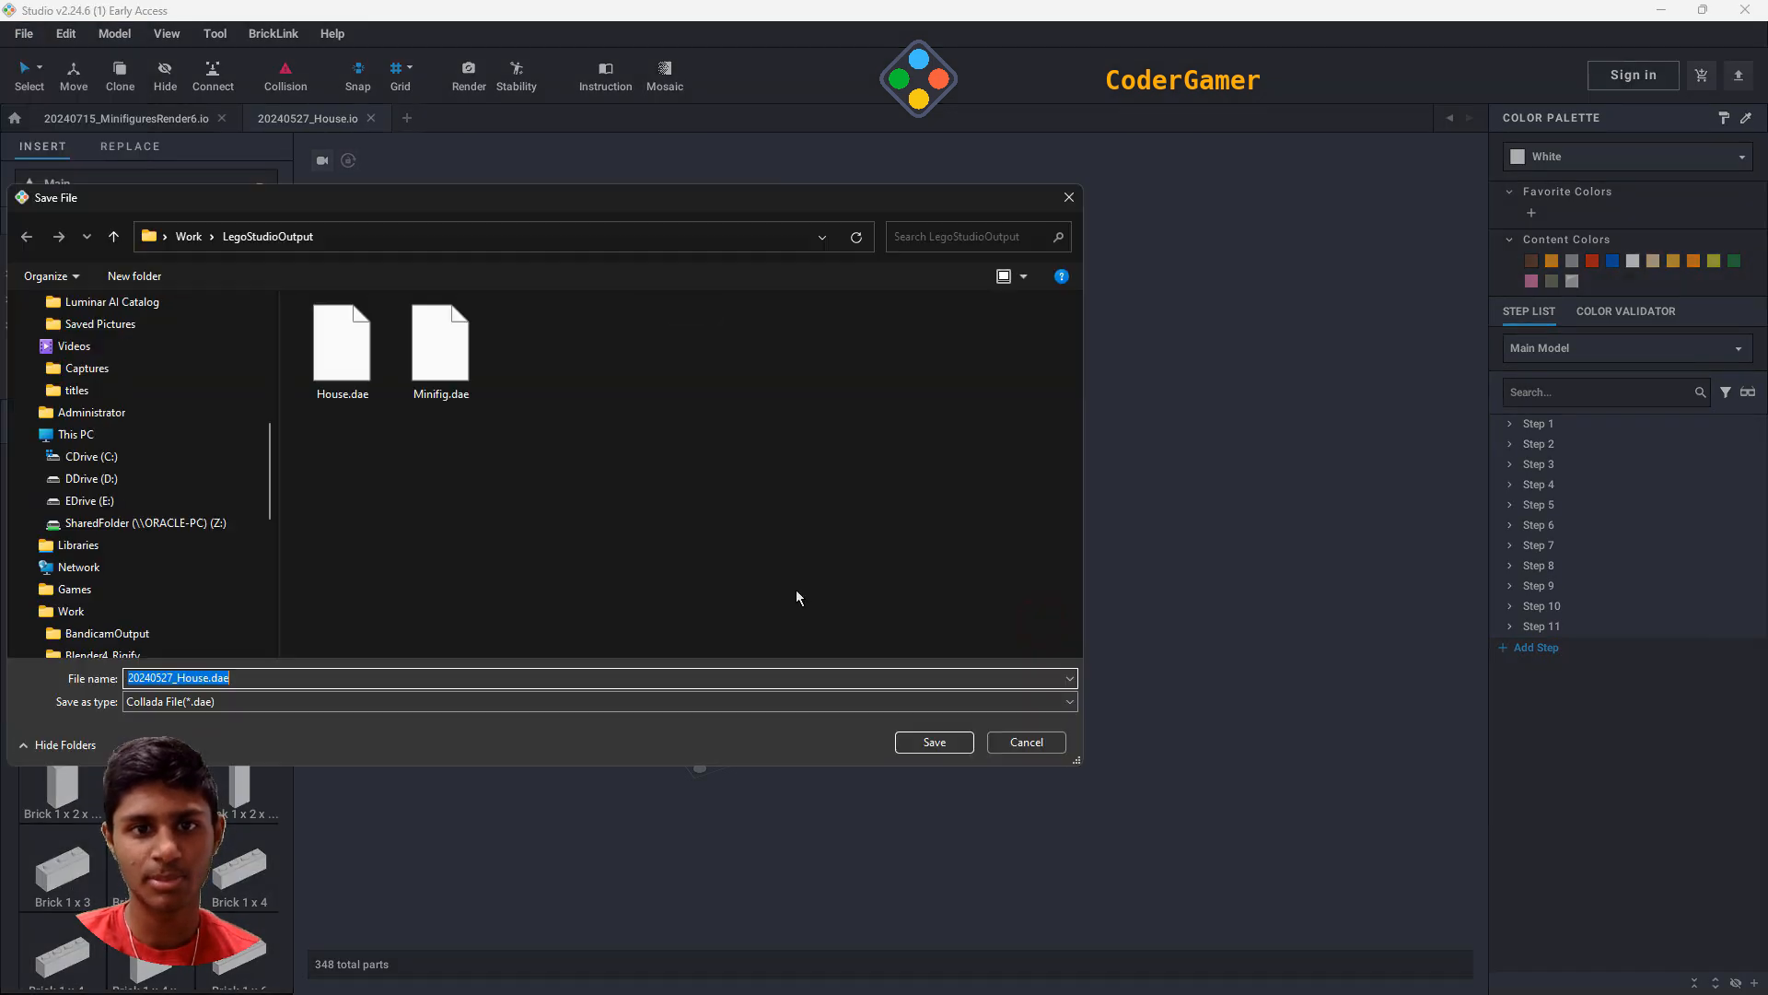
left_click(325, 364)
left_click(929, 745)
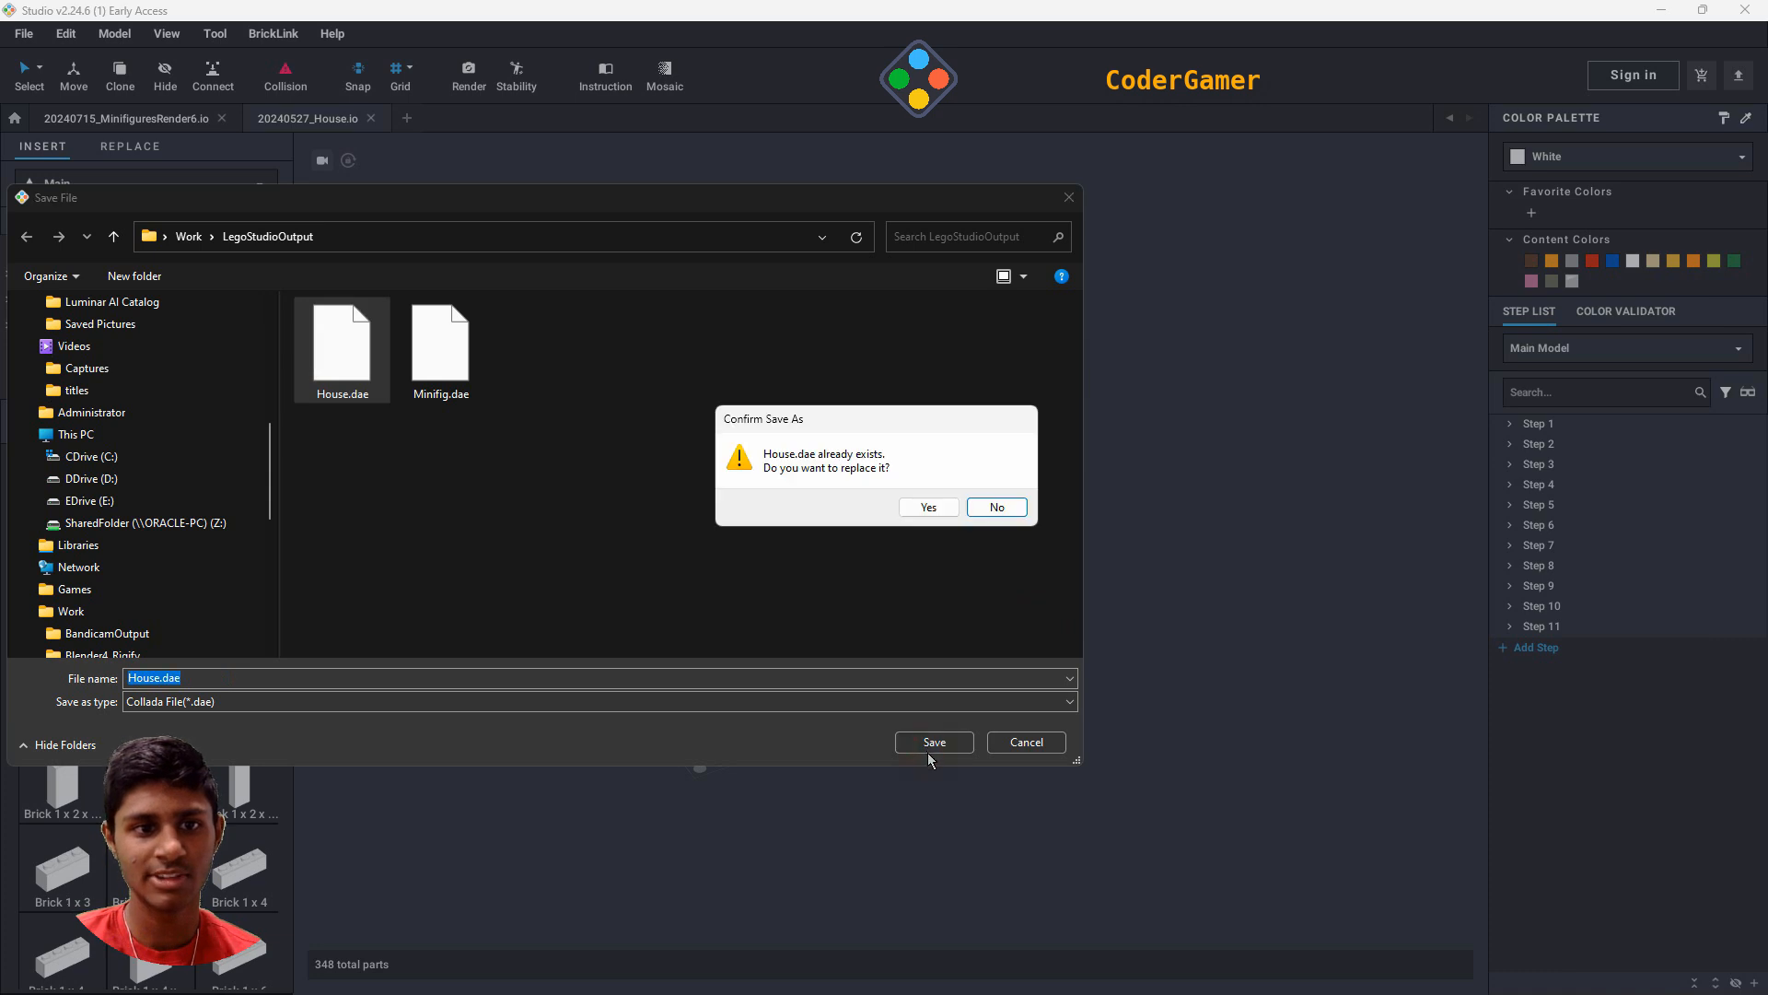
left_click(929, 506)
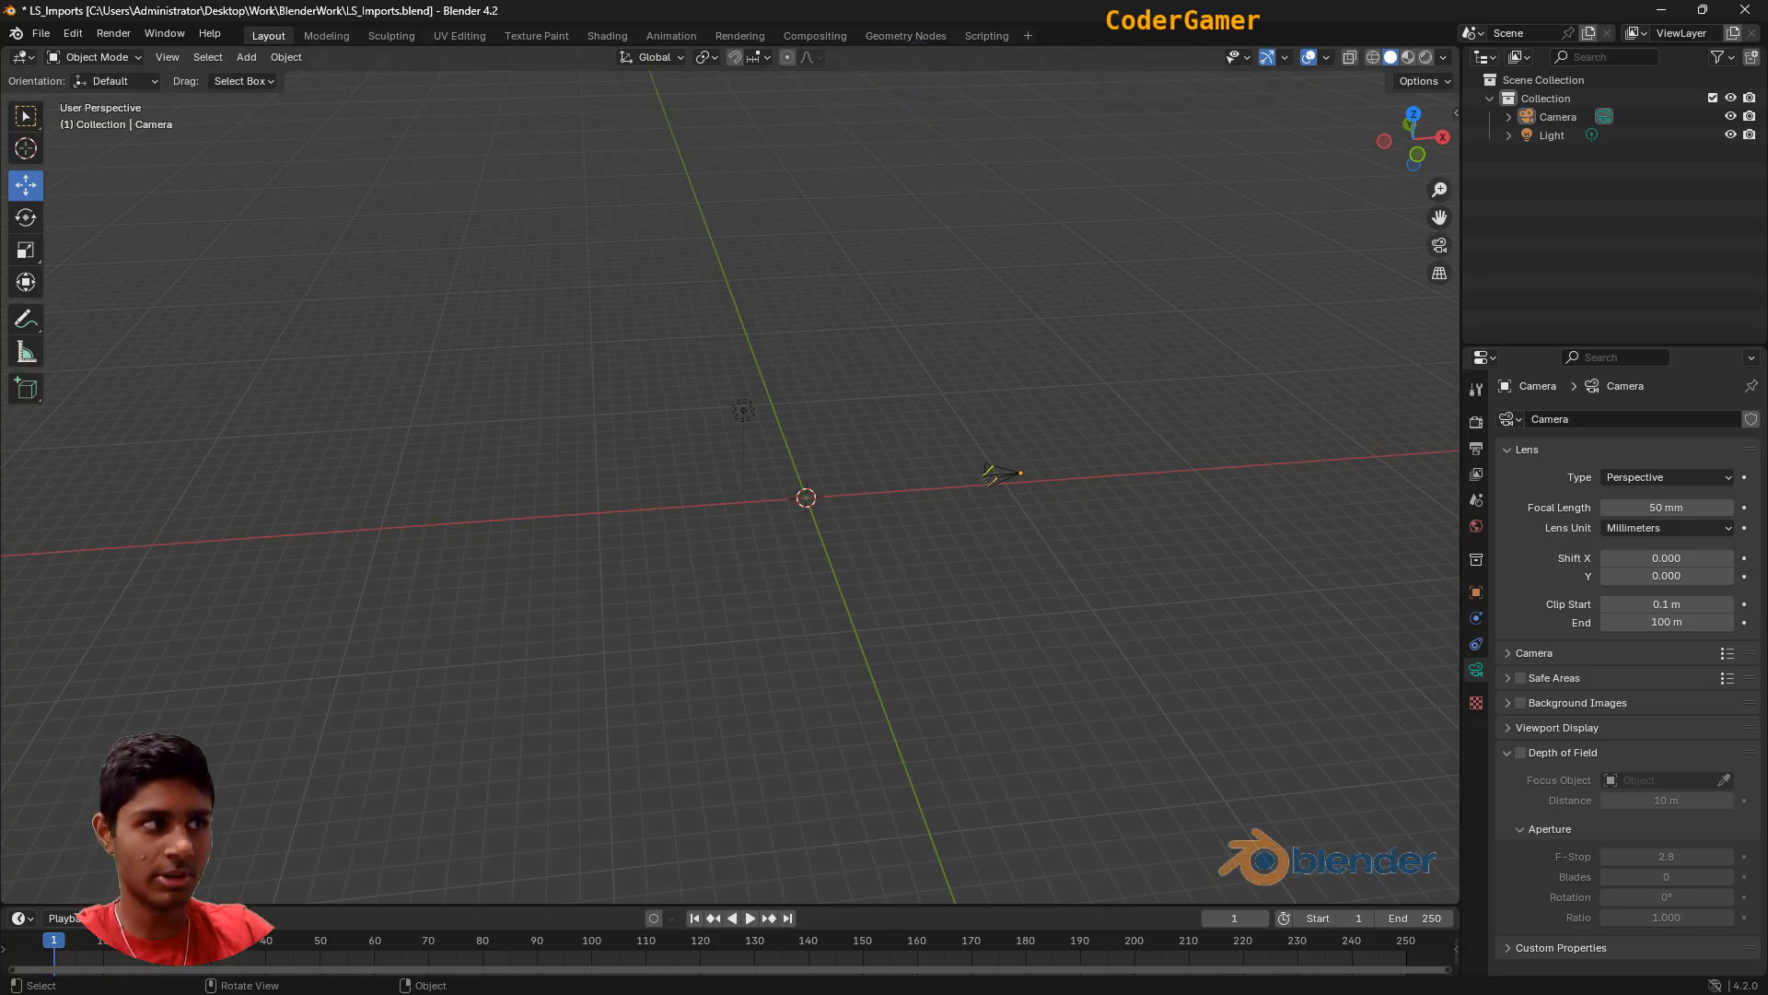
In Blender, import the Collada file Minifig.dae from the LegoStudioOutput folder.
left_click(40, 34)
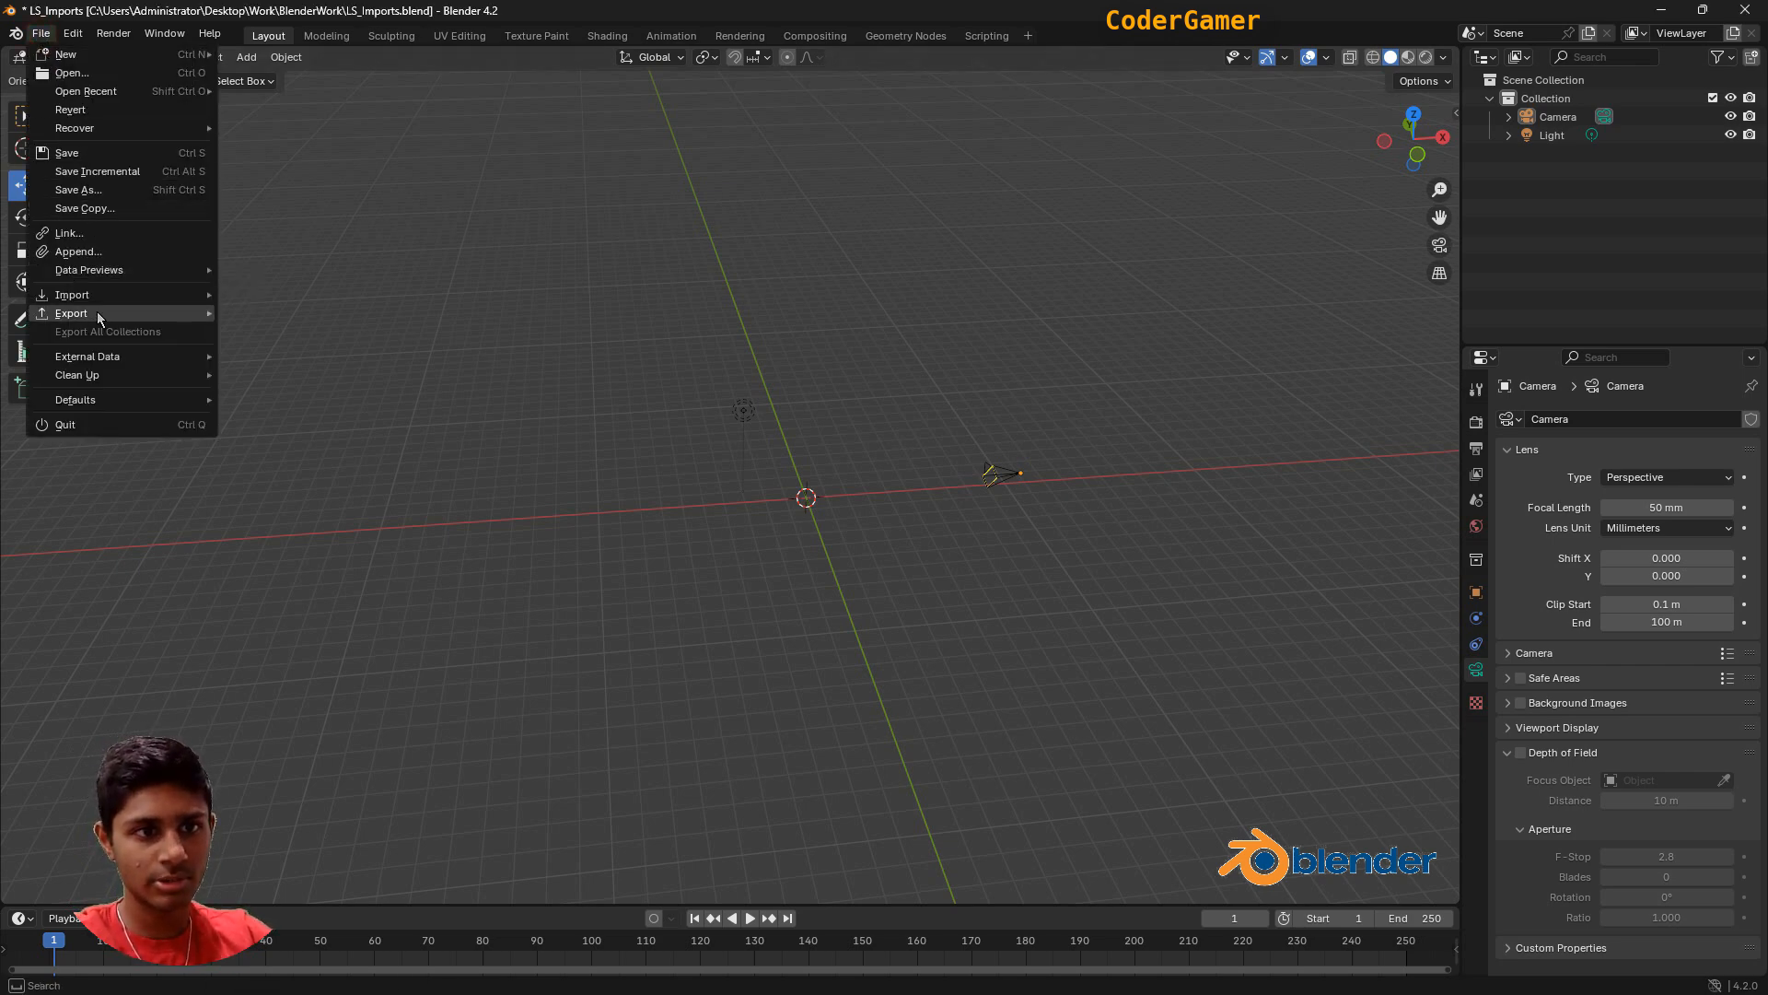
mouse_move(94, 311)
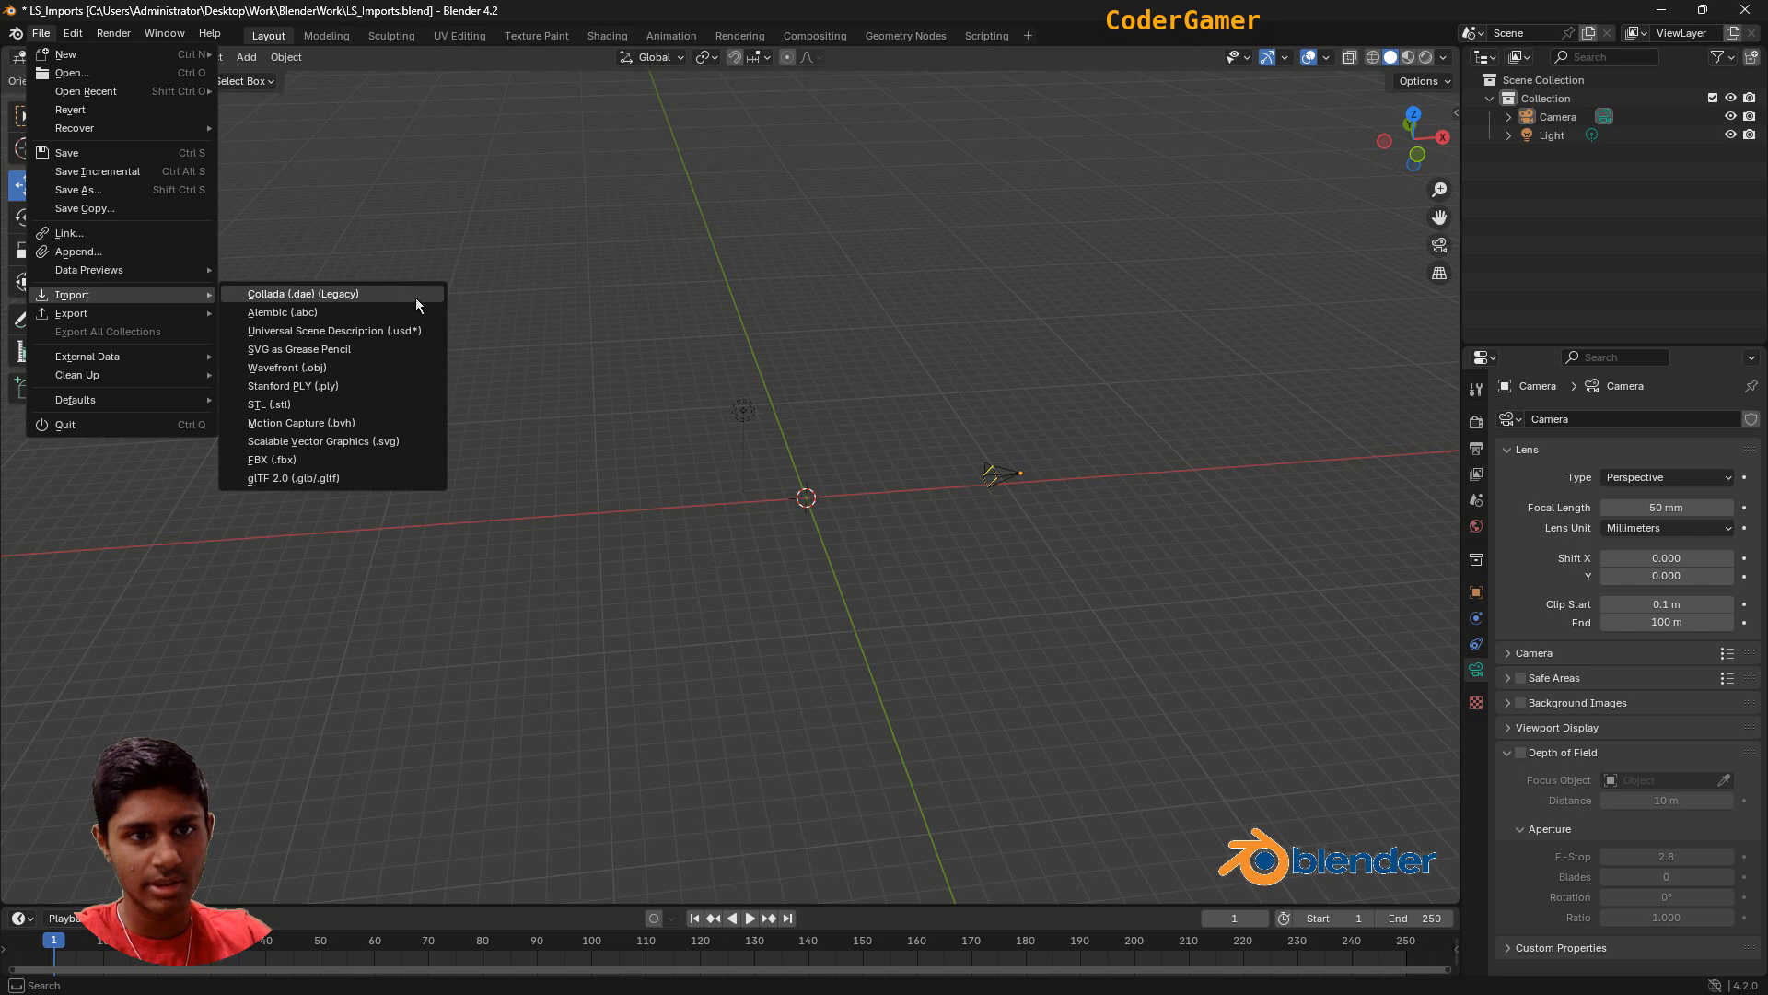
left_click(408, 299)
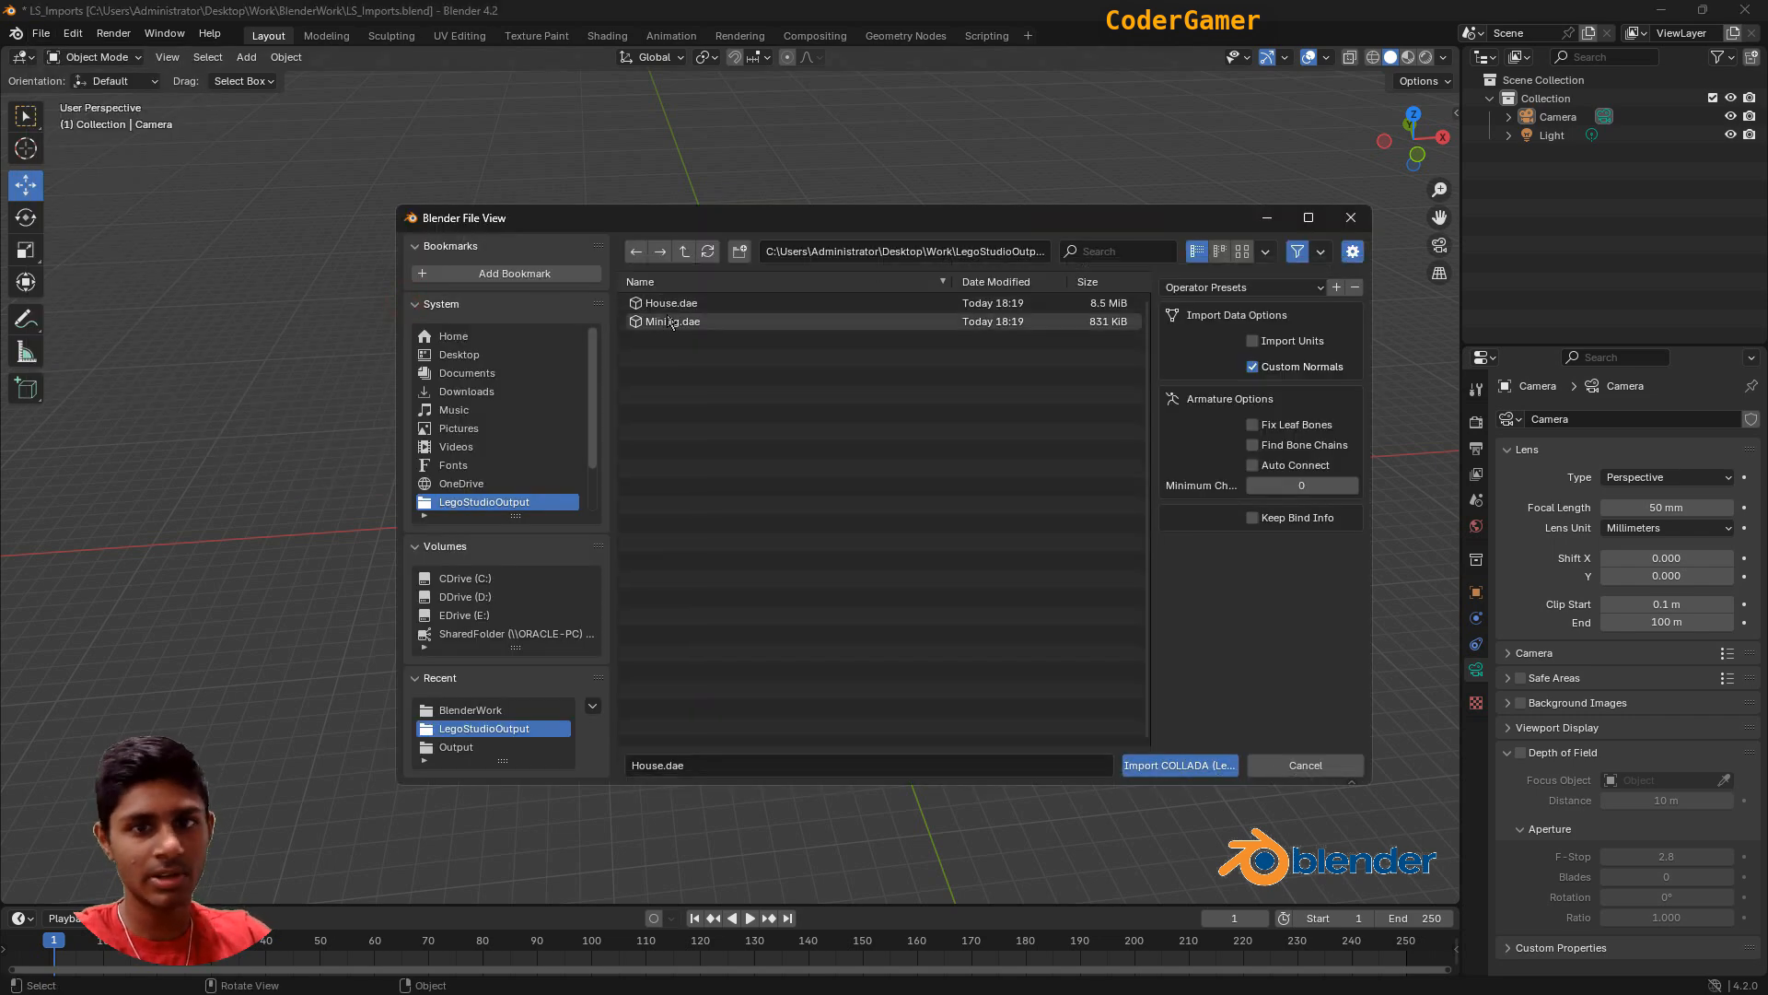
double_click(678, 323)
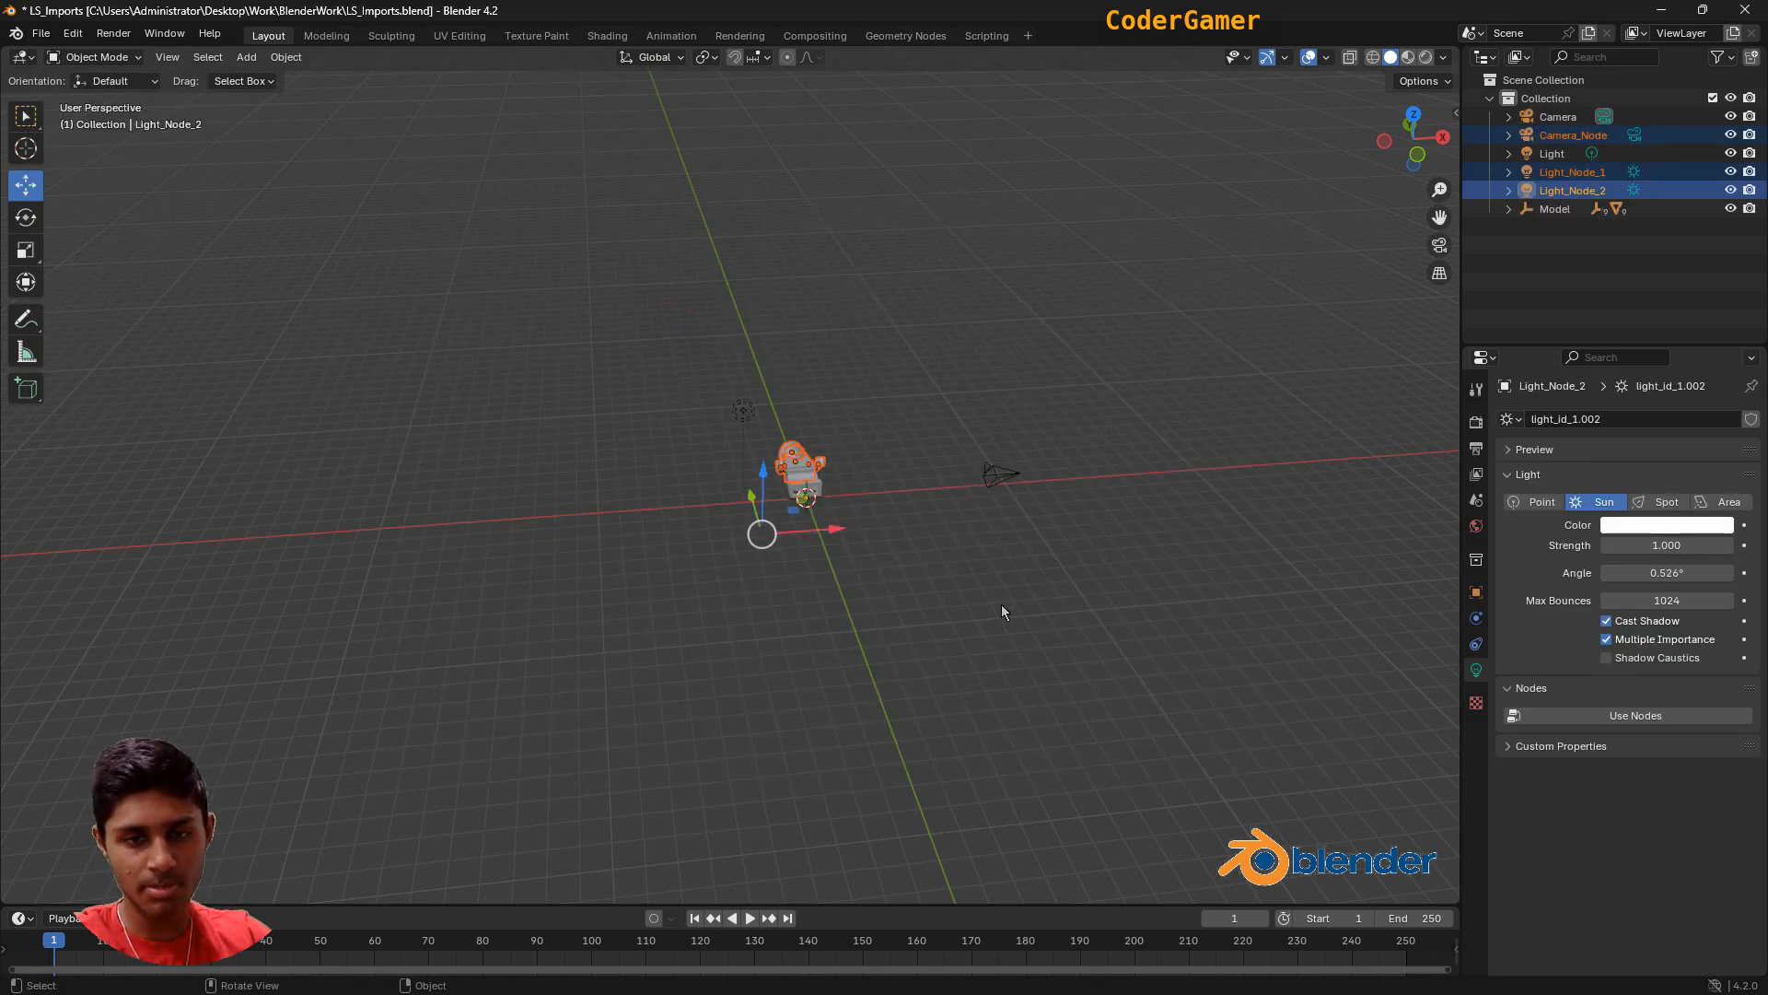
Try to rotate all the selected imported objects 90° about the global X axis in the right orthographic view.
middle_click_drag(1003, 598, 1219, 621)
middle_click_drag(1078, 656, 1069, 638)
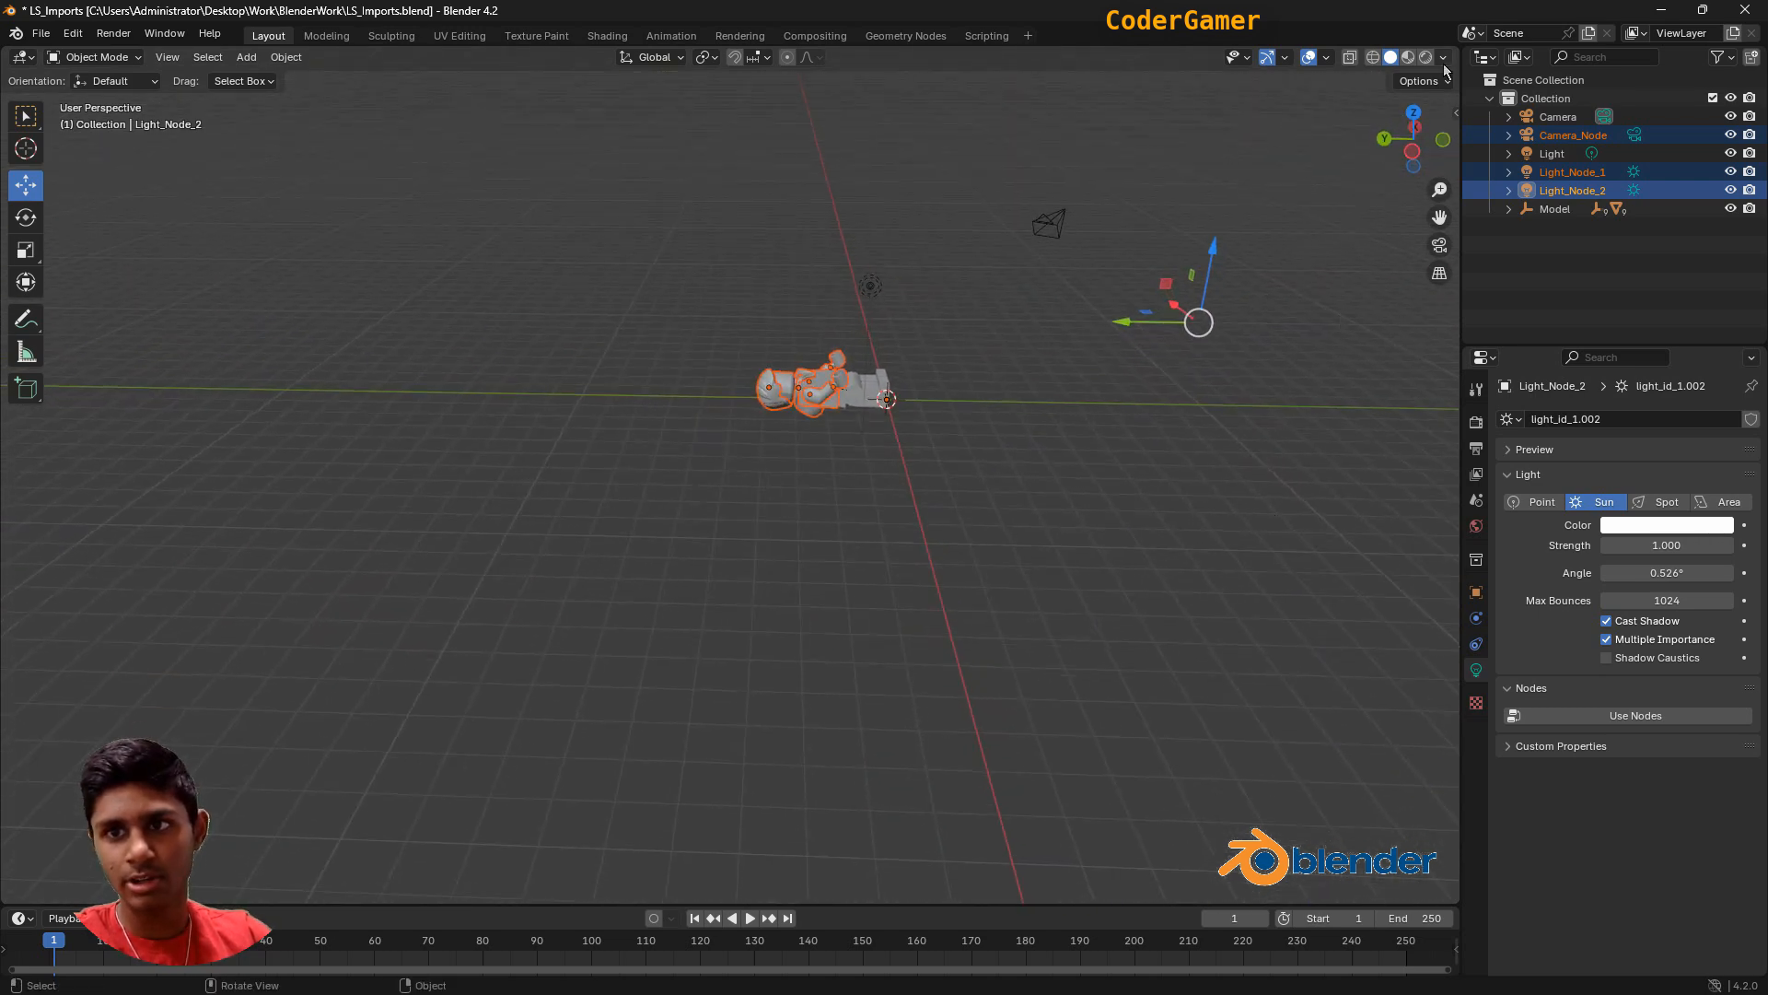
left_click(1446, 144)
left_click(1444, 143)
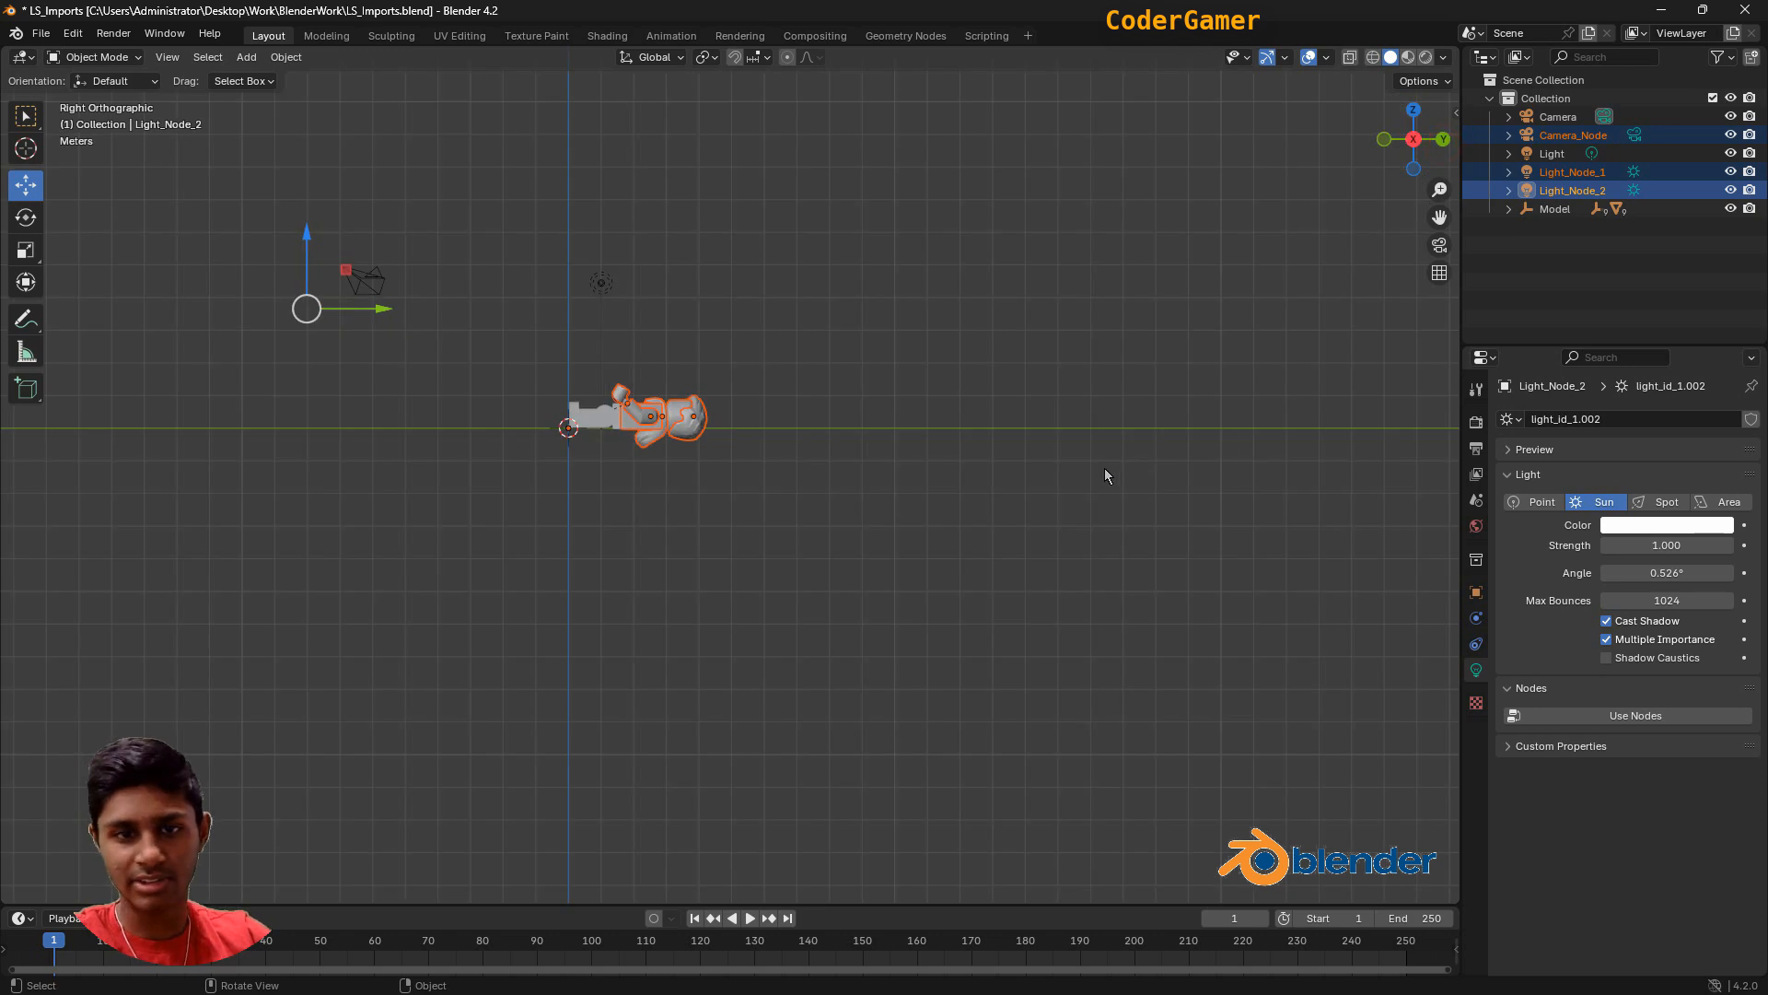
middle_click_drag(1043, 504, 1038, 536)
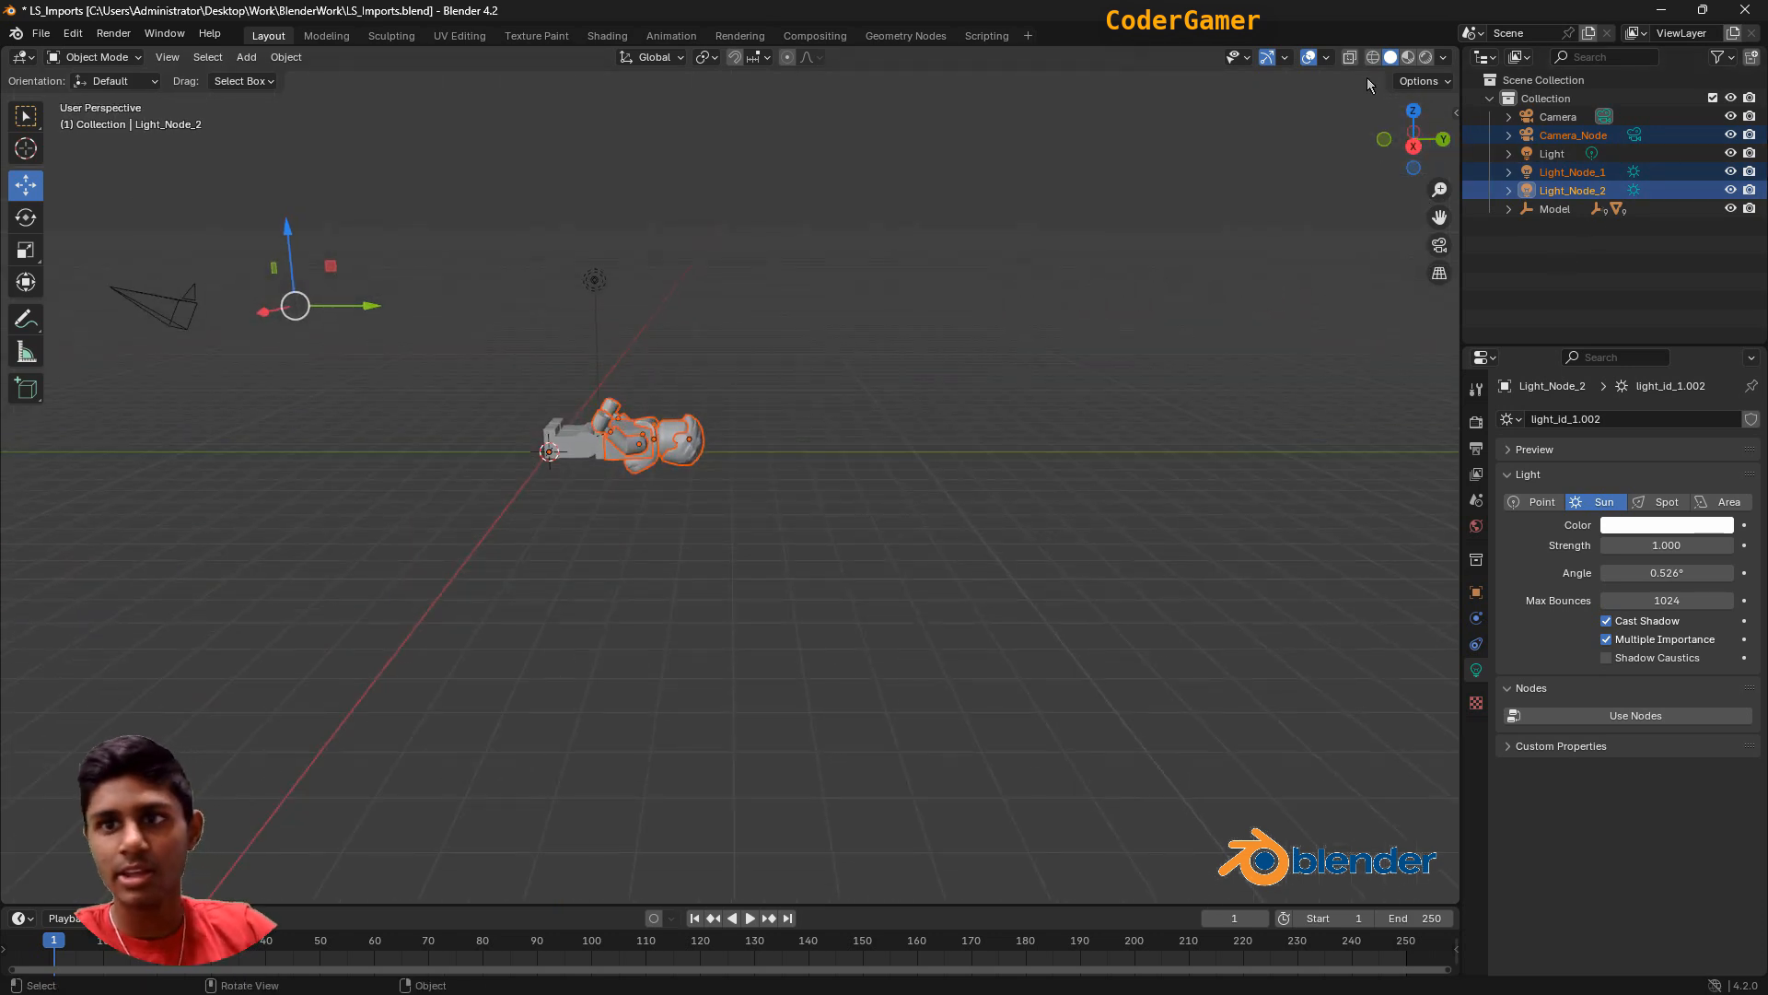
left_click(1414, 145)
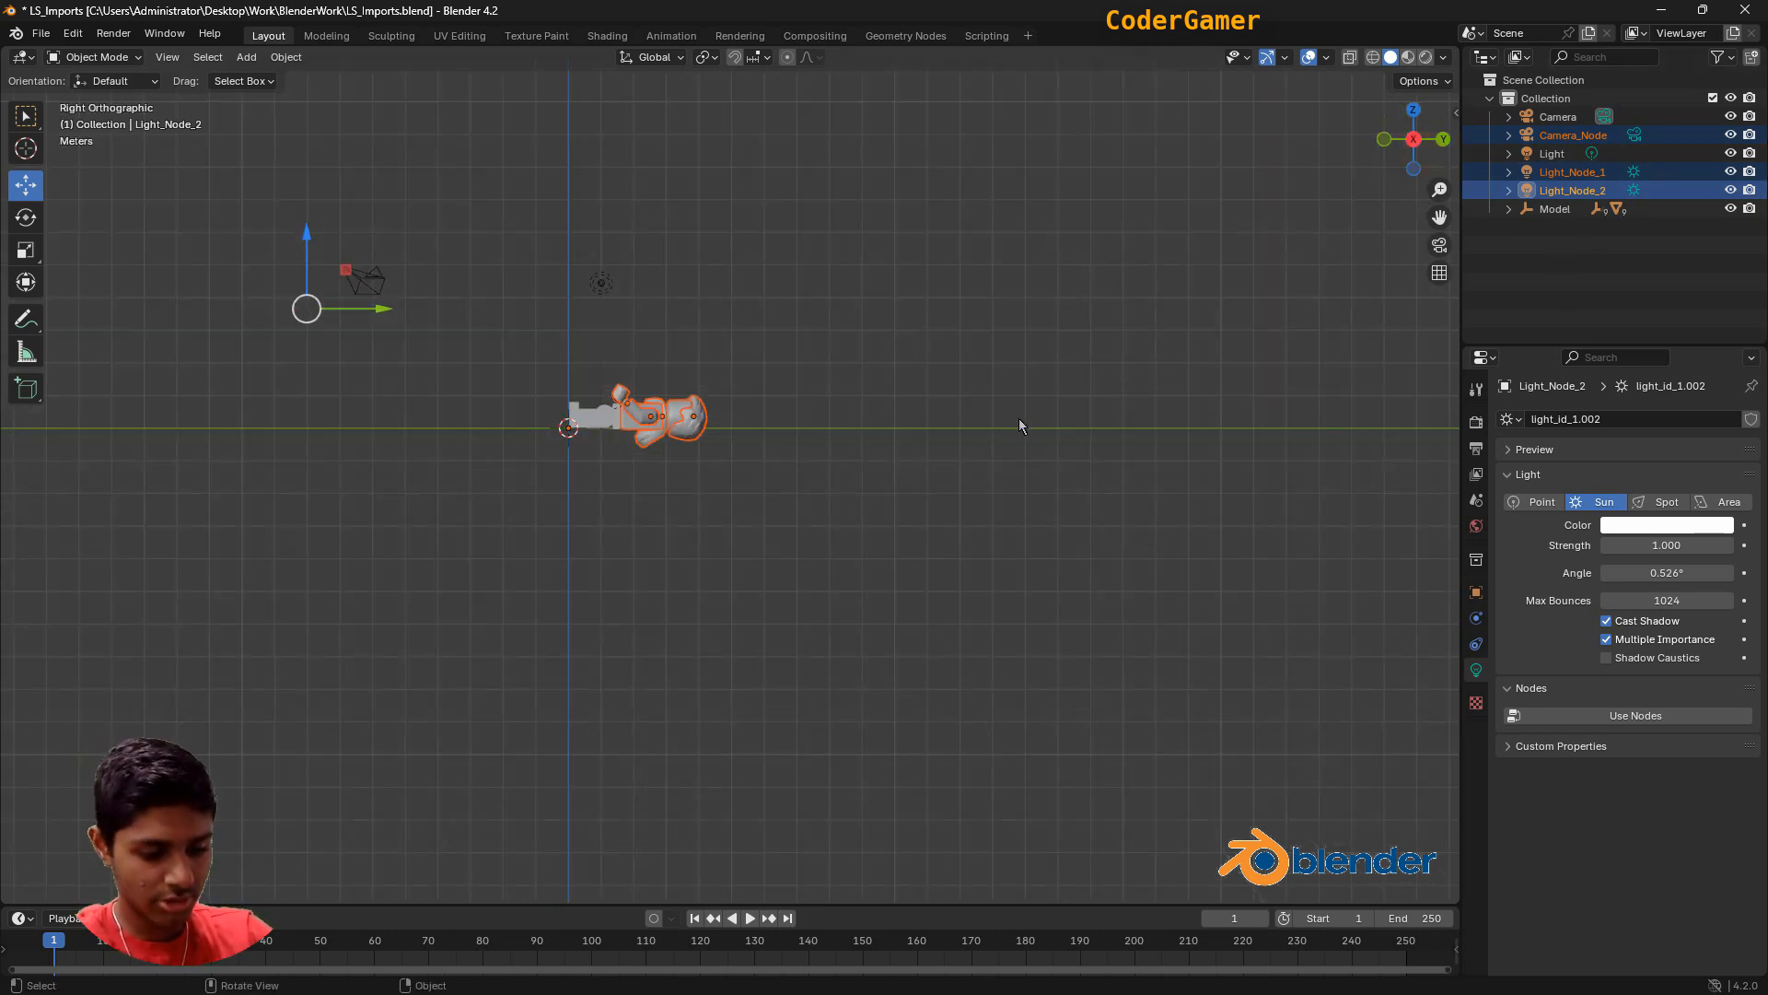
type("rx90")
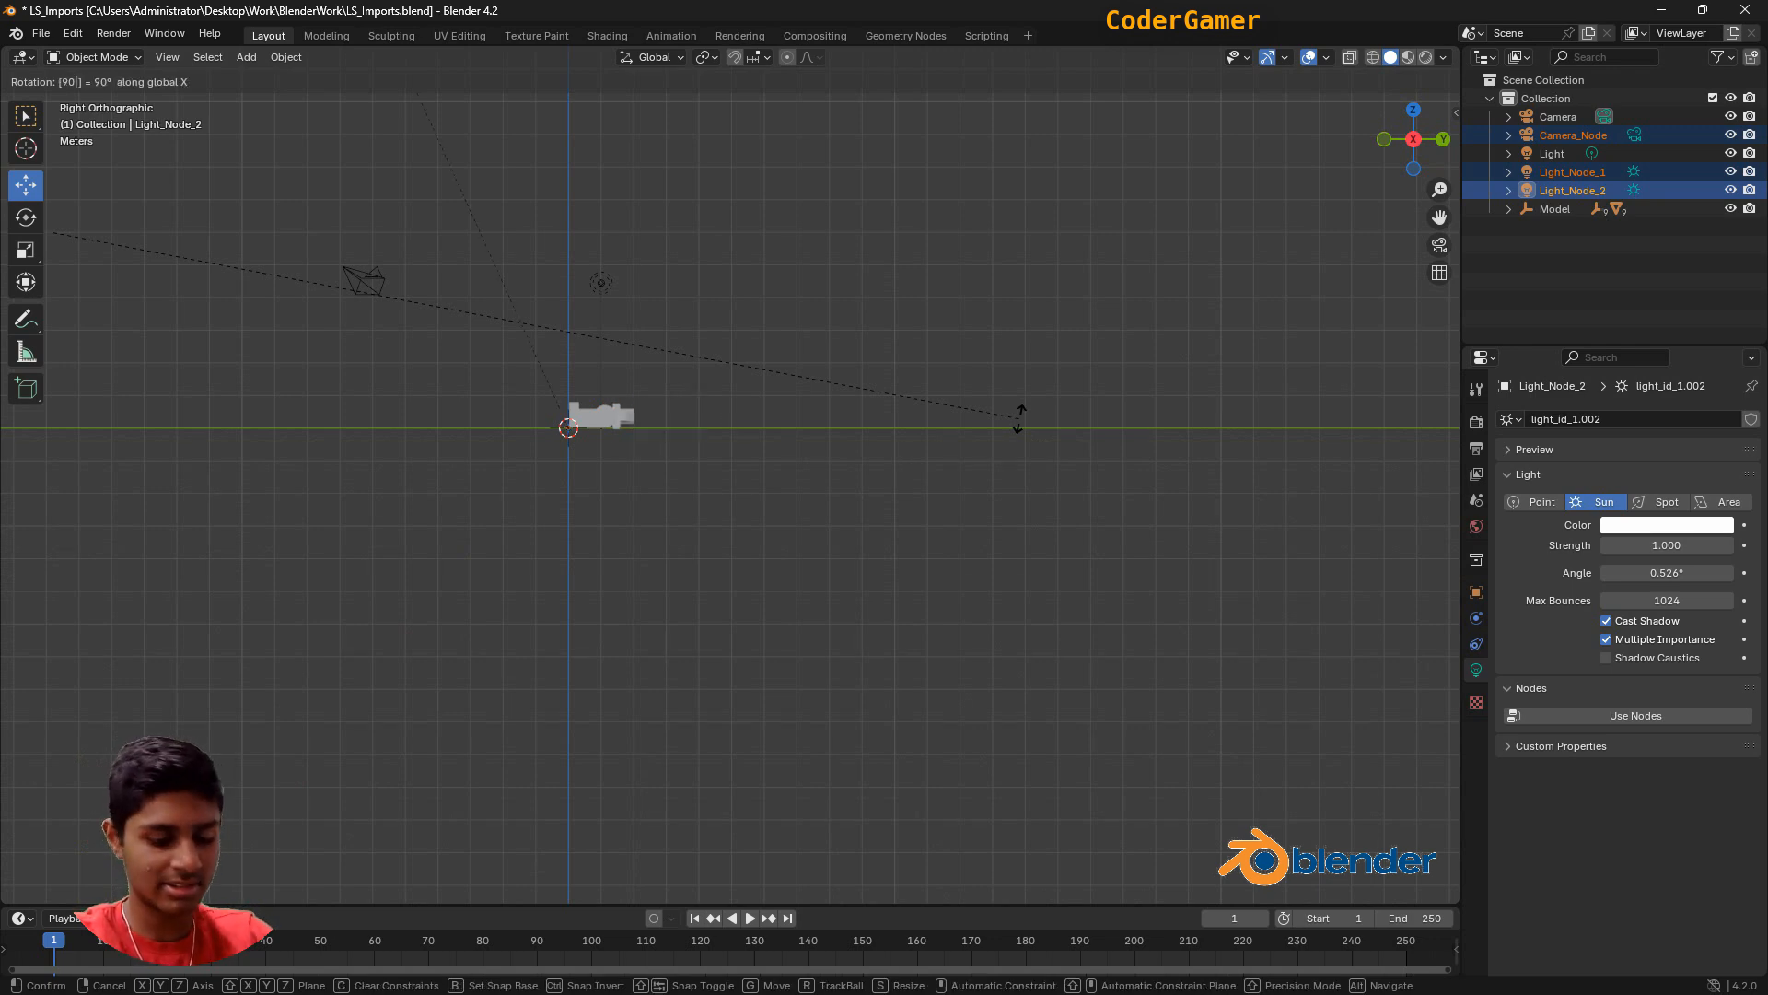
key("Return")
Select the minifigure's Model hierarchy and rotate it 90° about the global X axis in the right view.
middle_click_drag(1032, 444, 563, 564)
left_click(553, 532)
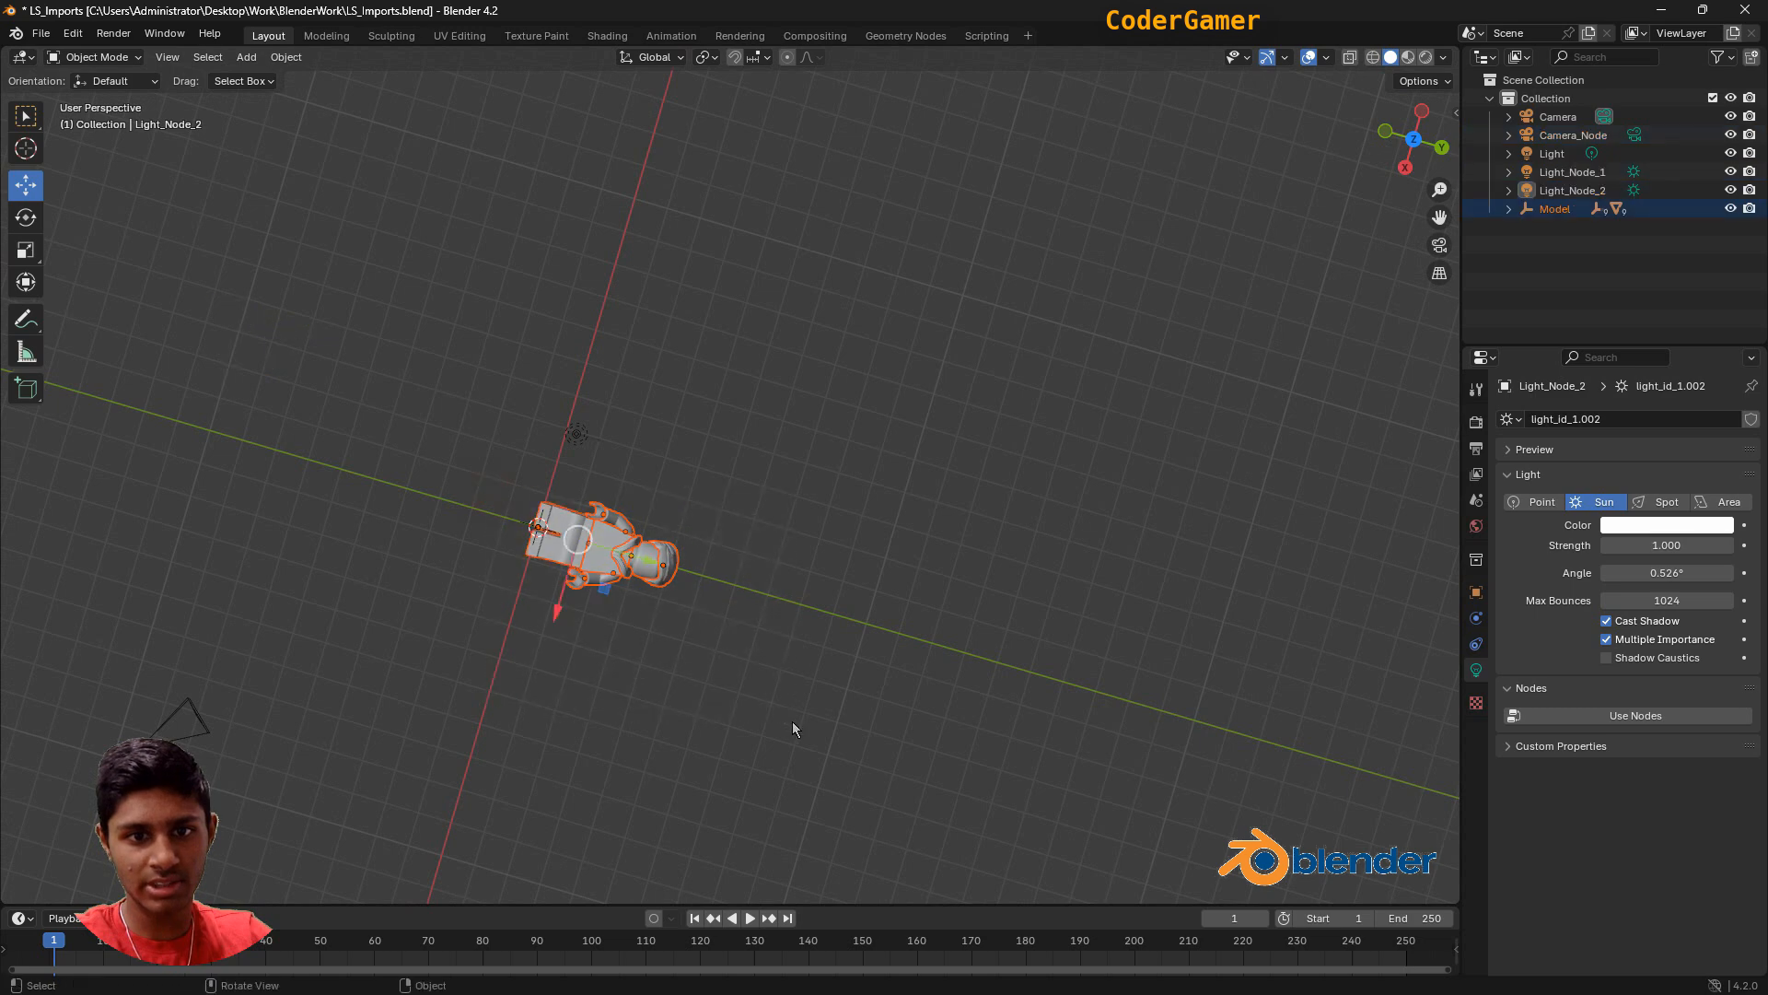
middle_click_drag(792, 721, 925, 596)
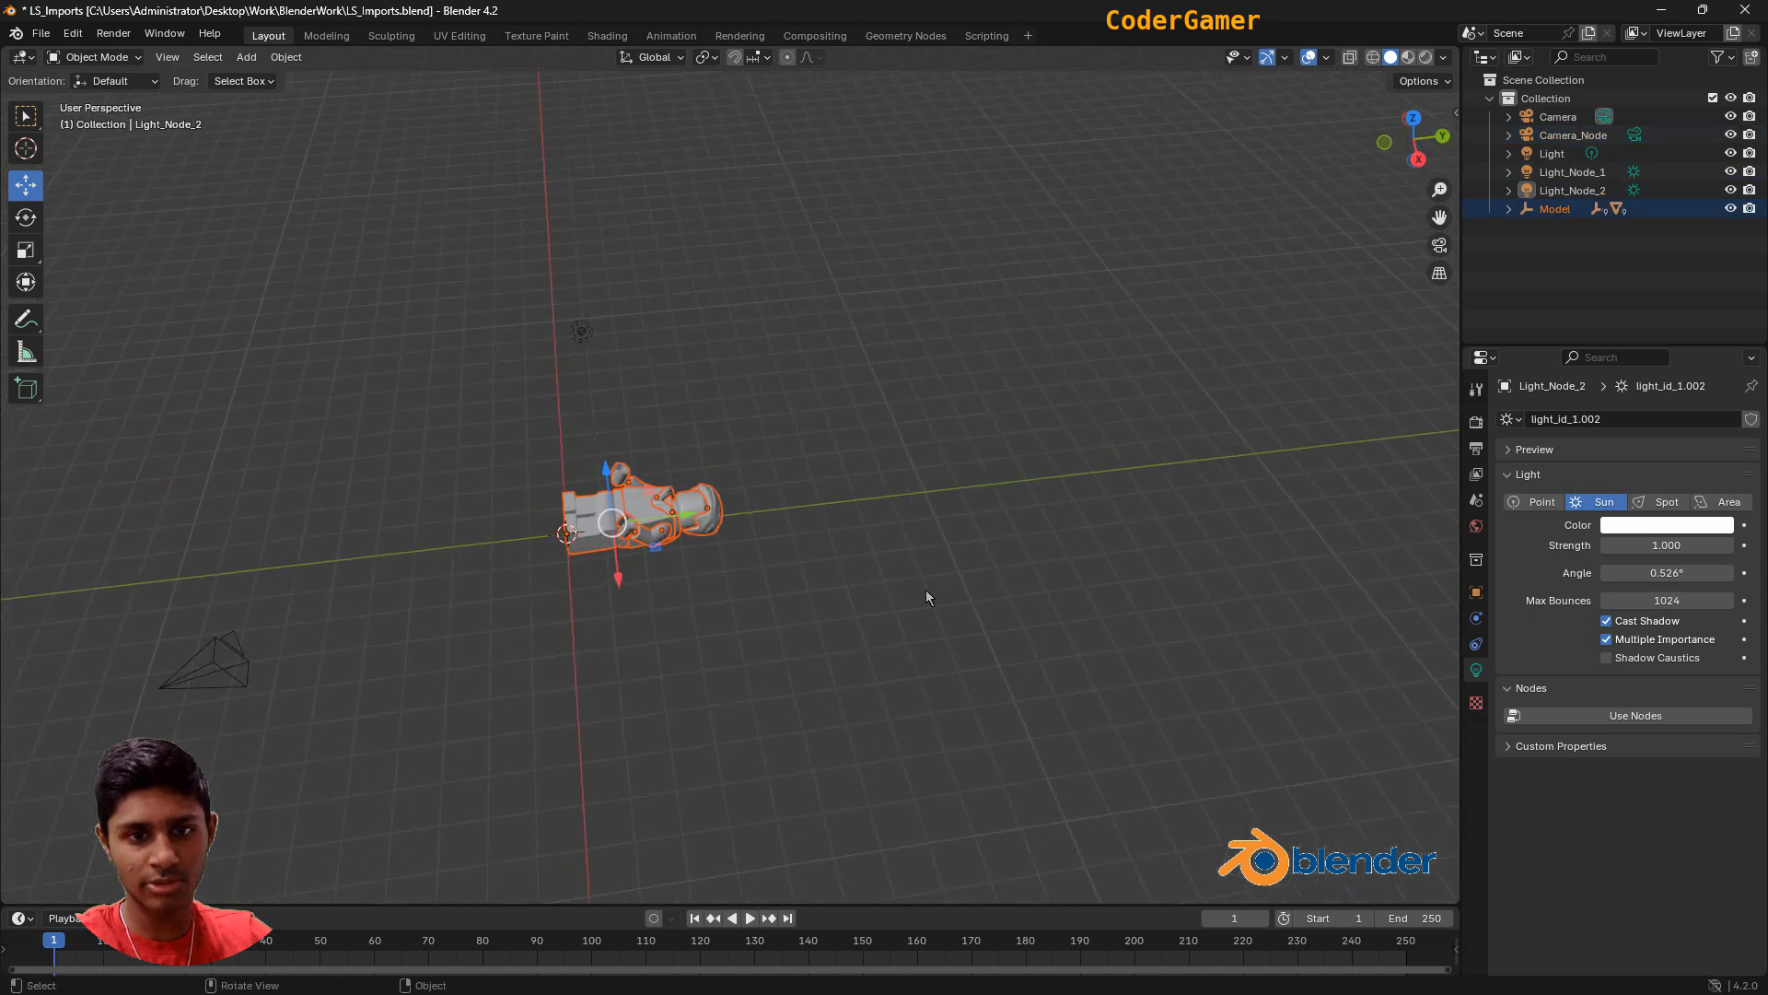
left_click(1419, 159)
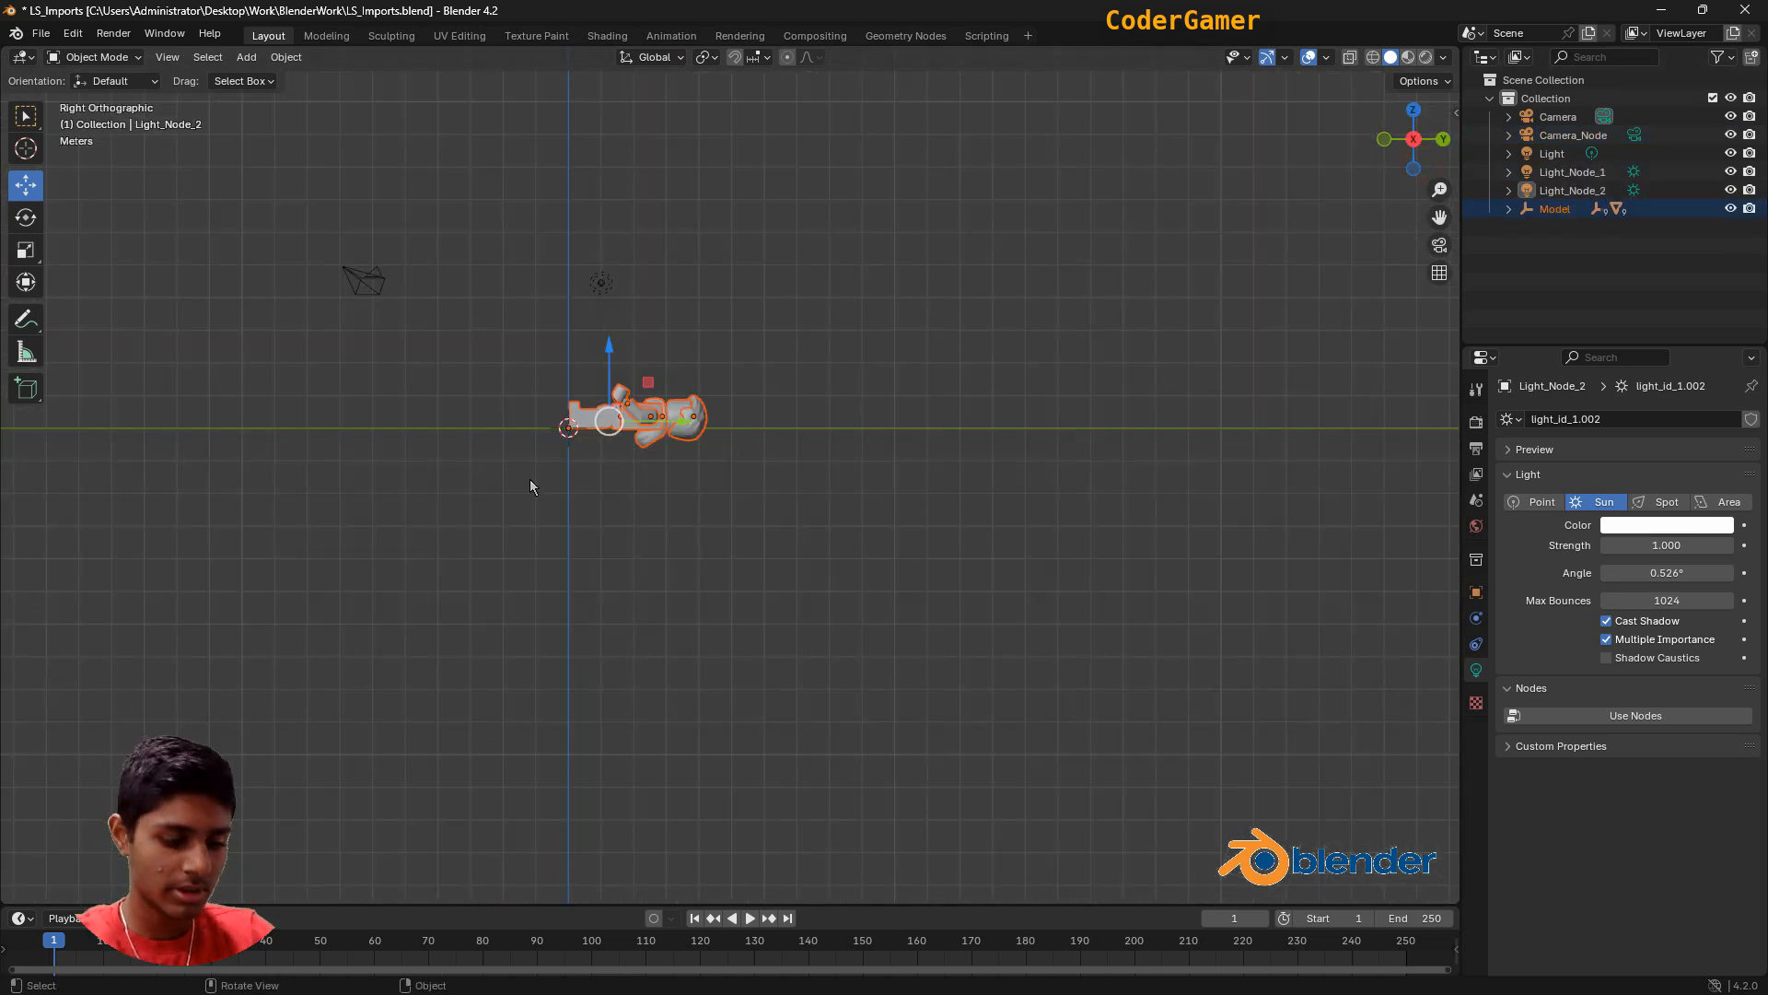
type("rx90")
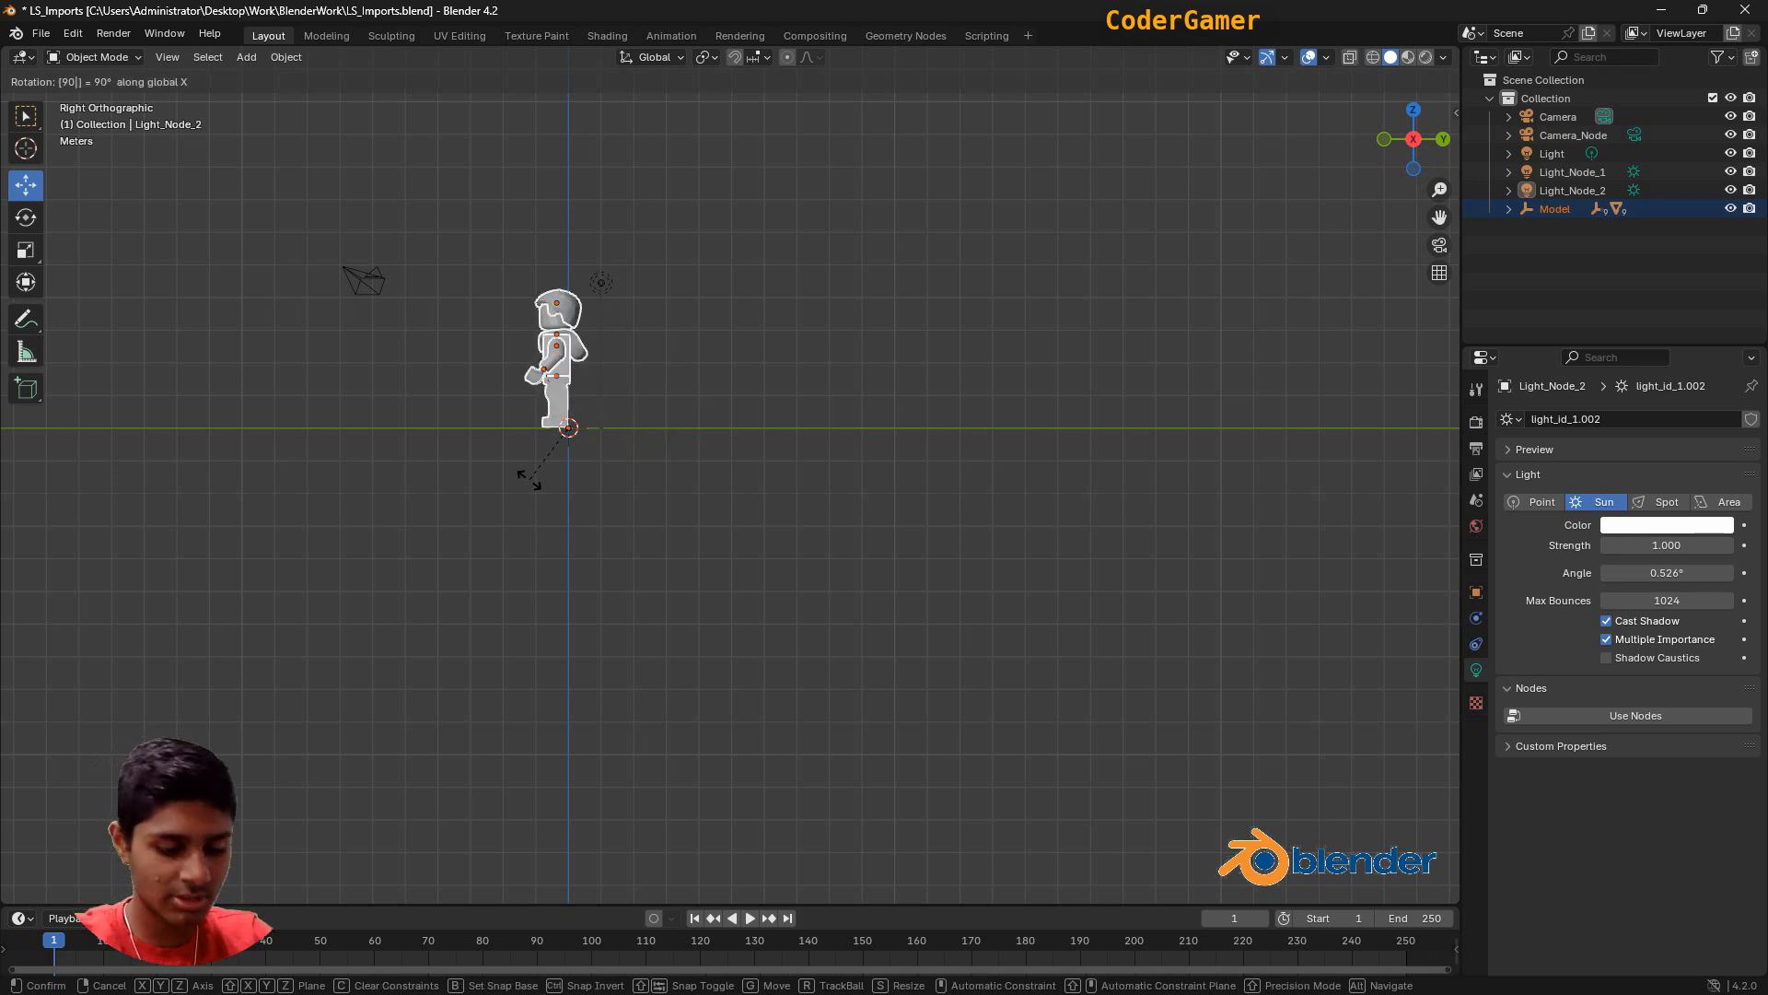
key("Return")
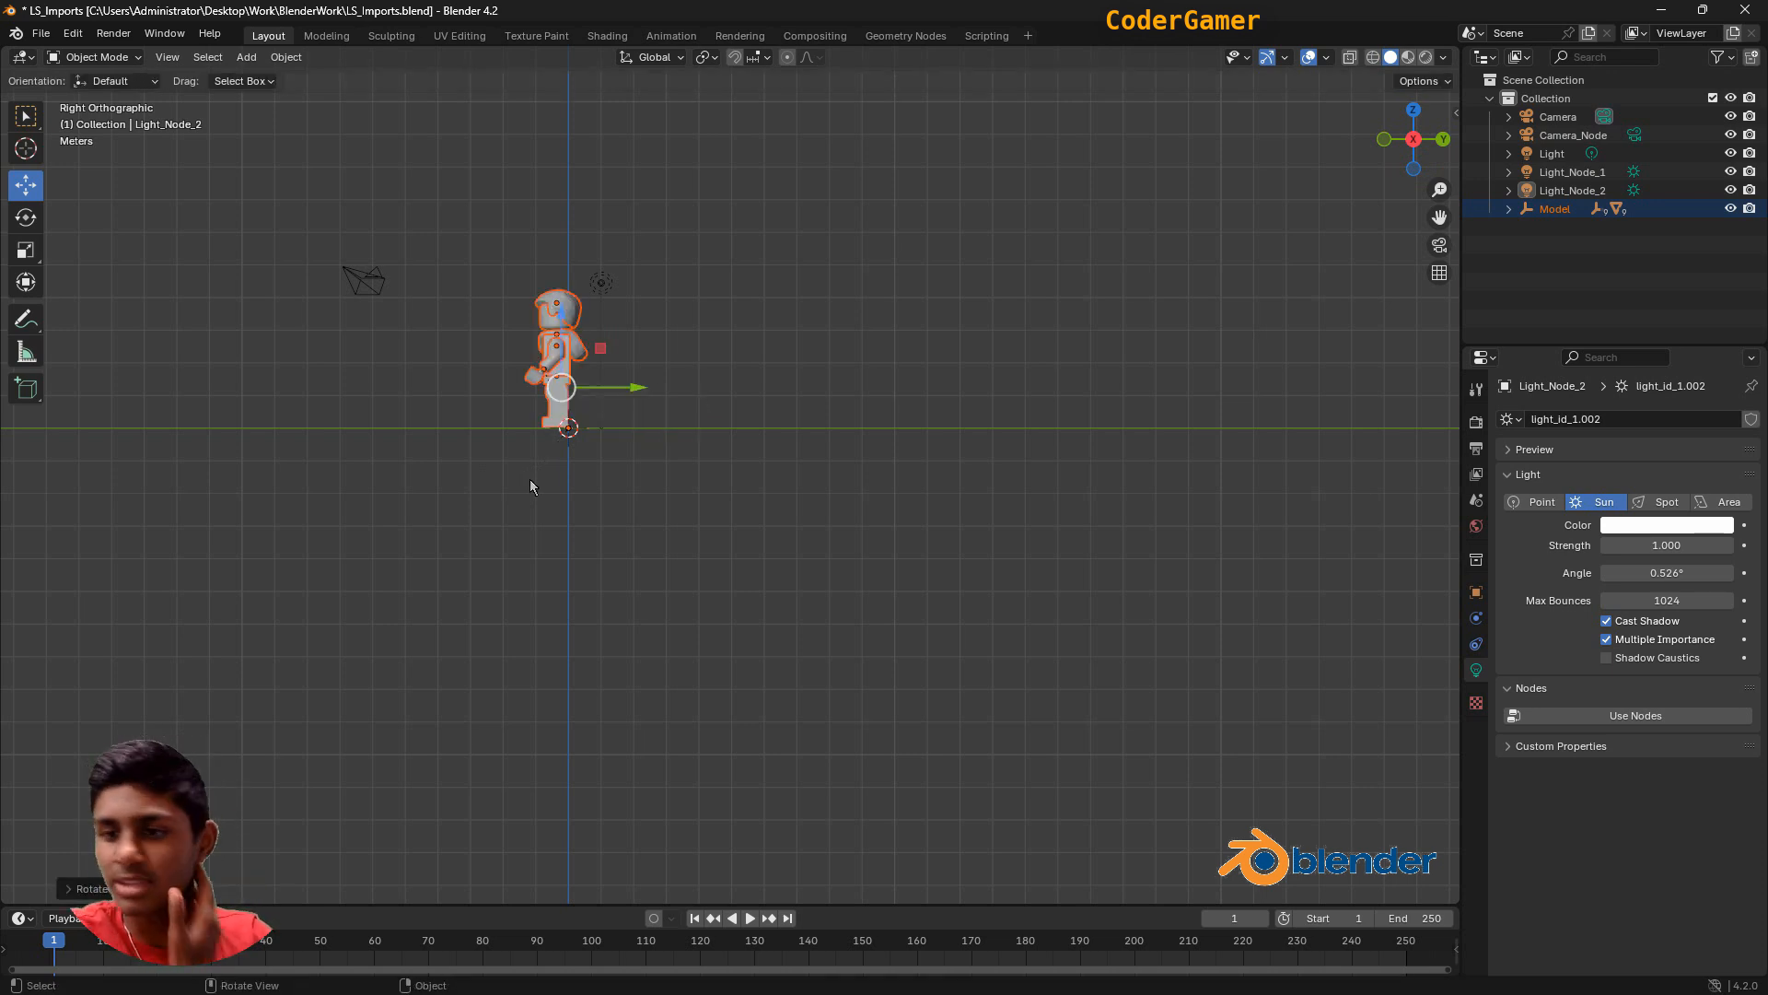
Rotate the minifigure model 90° about the global Z axis.
key("x")
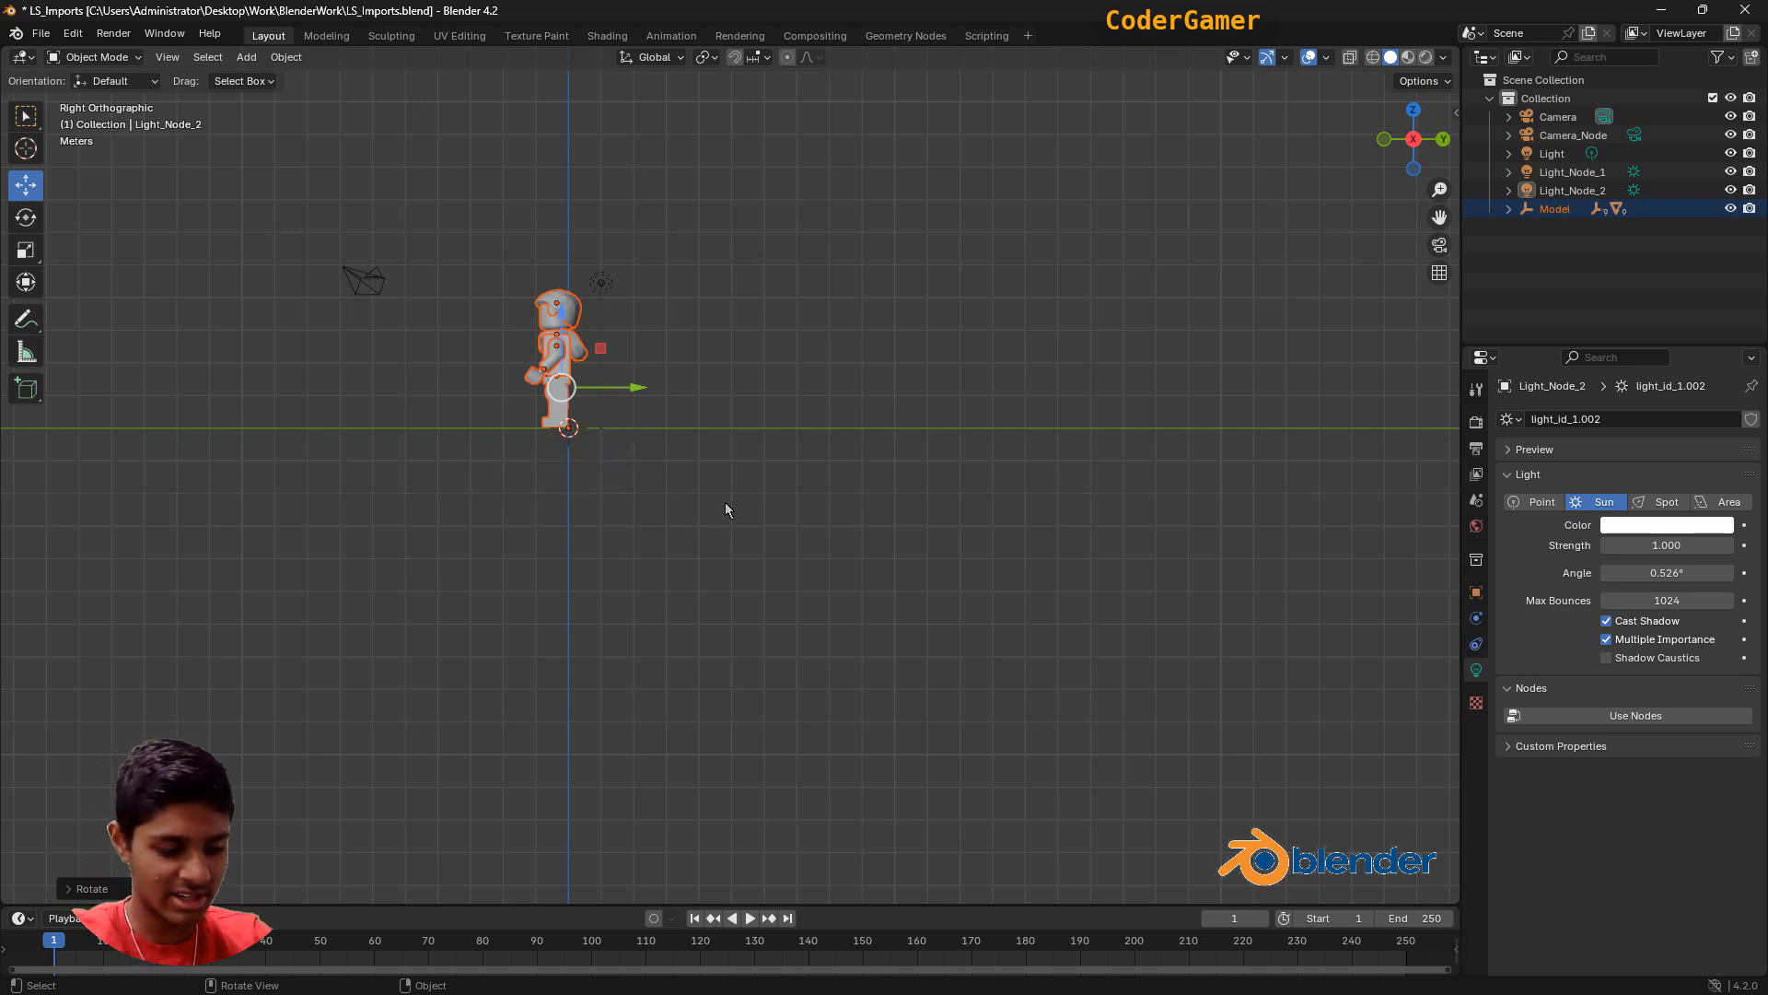
type("r-90")
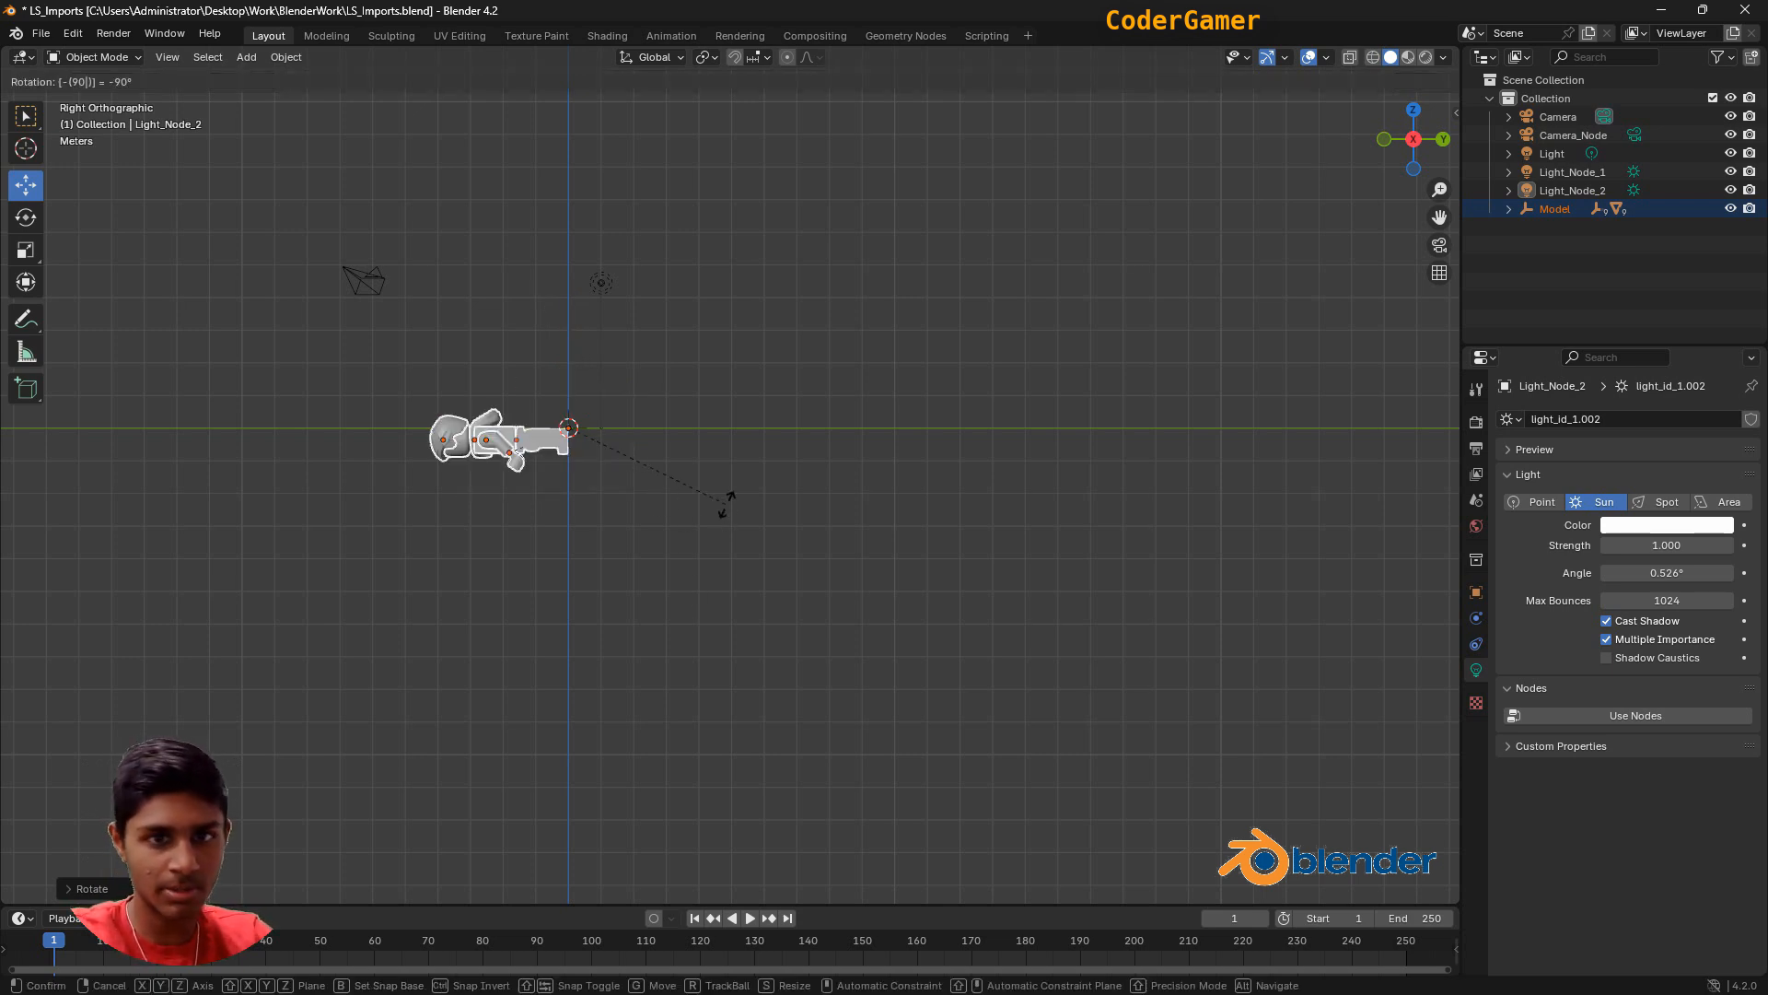
key("BackSpace")
key("BackSpace")
key("BackSpace")
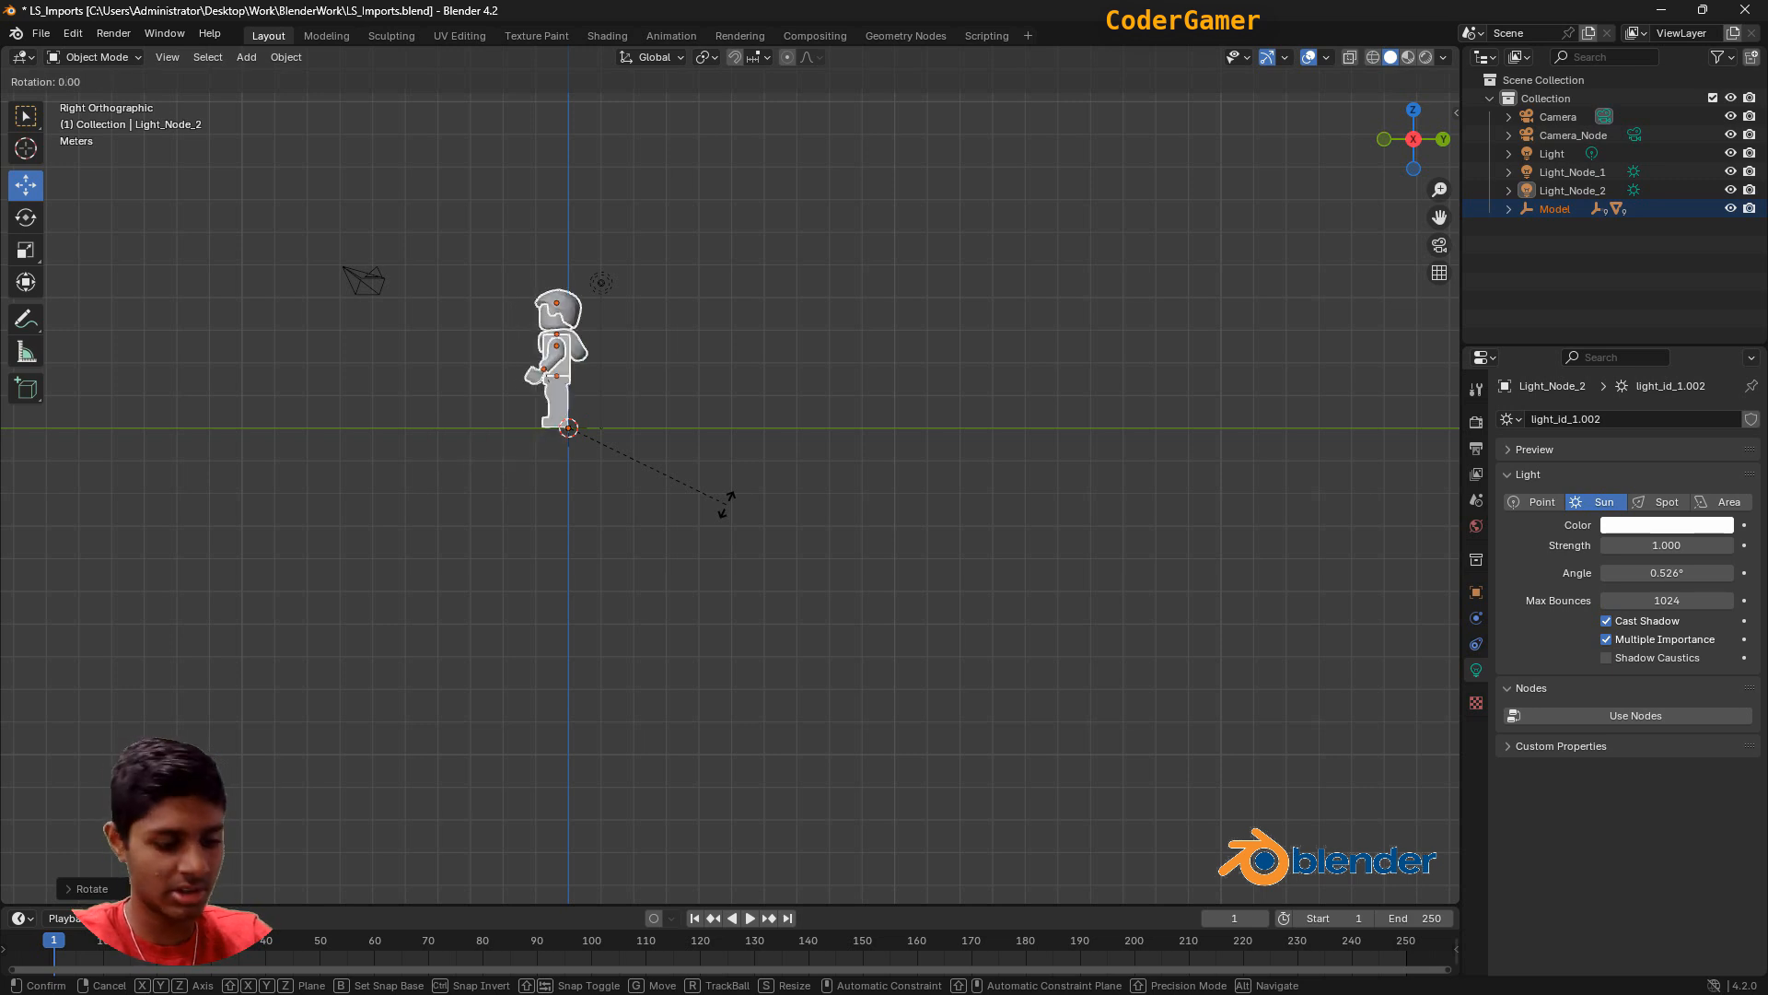
type("z")
type("90")
key("Return")
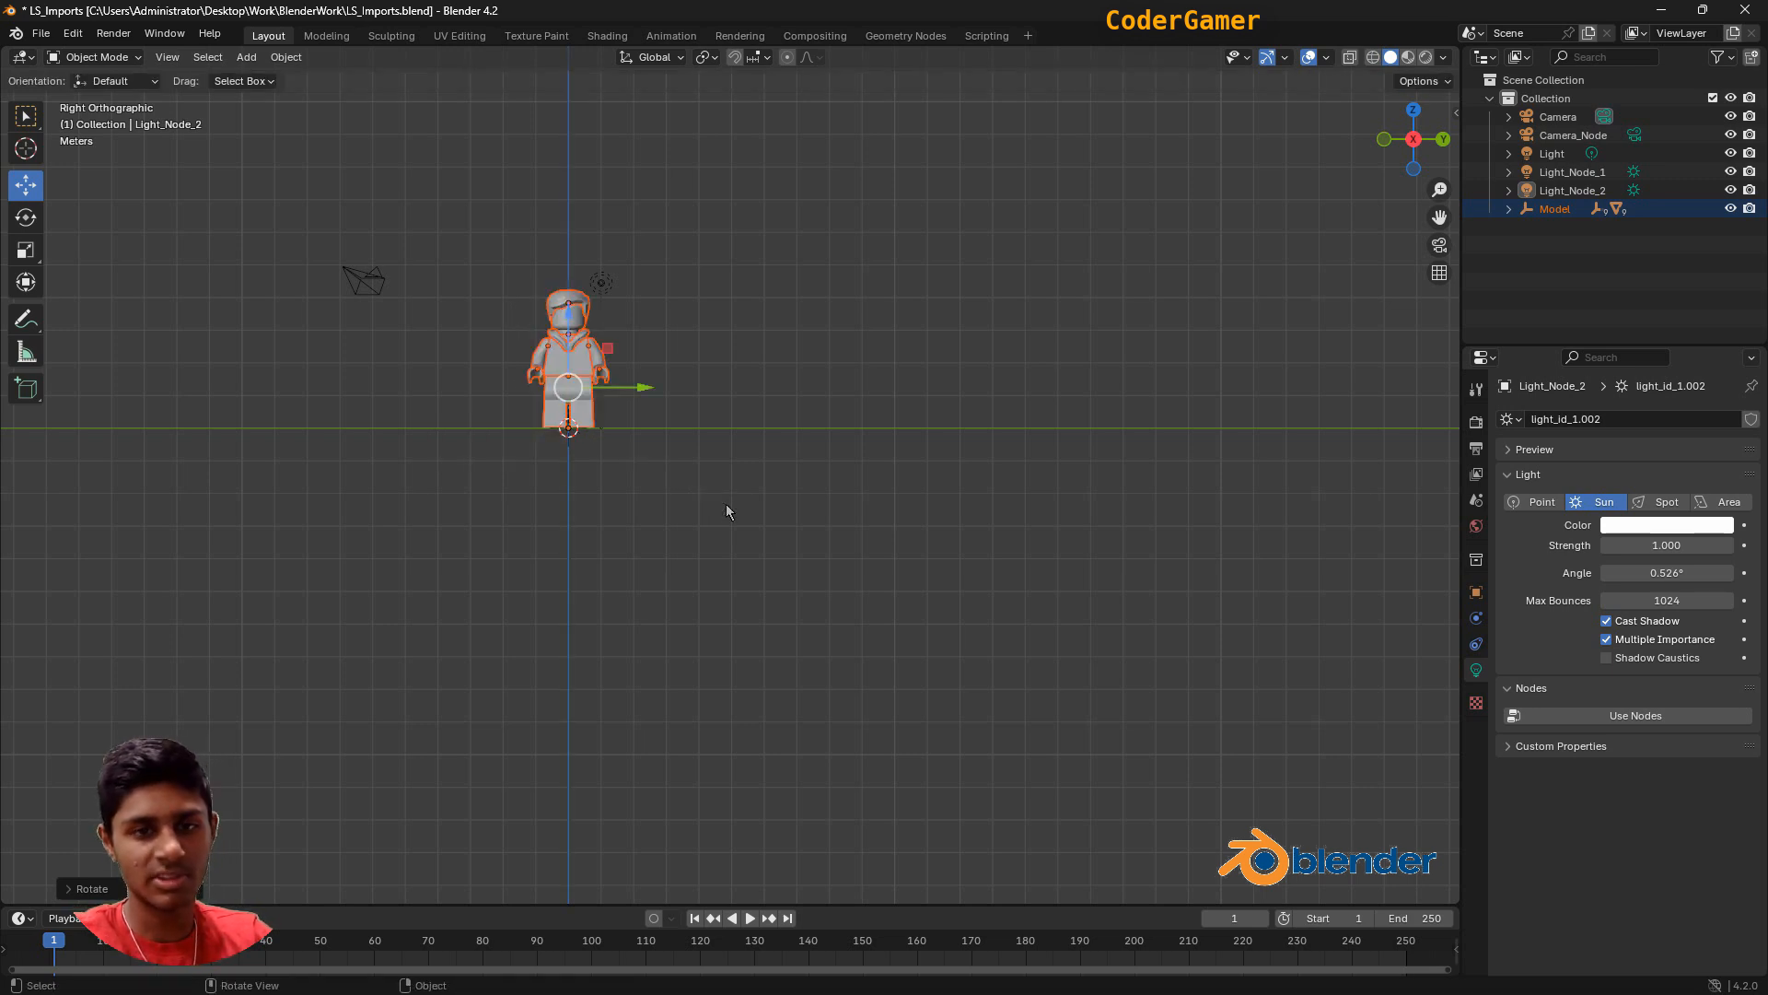
Move the minifigure away from the origin in the negative Y direction, past the camera, and deselect it.
left_click_drag(652, 388, 314, 388)
left_click(707, 623)
middle_click_drag(745, 475, 350, 394)
left_click_drag(348, 400, 462, 605)
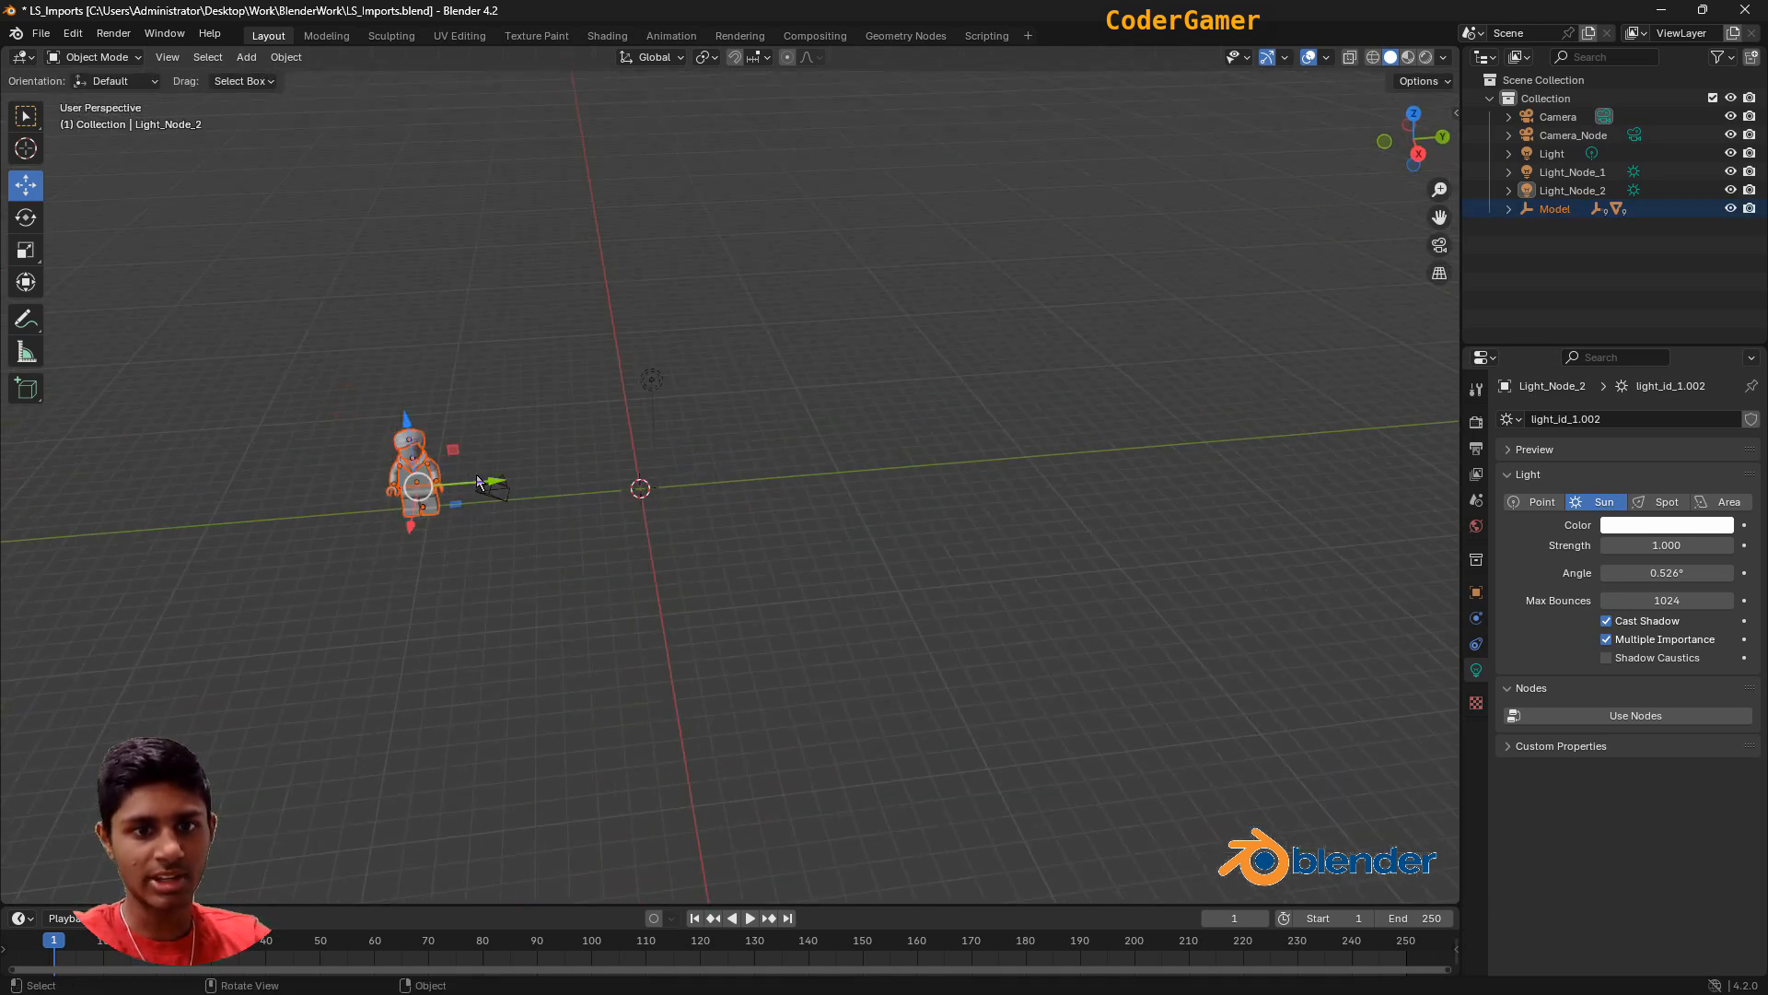
left_click_drag(488, 482, 426, 485)
left_click(1334, 715)
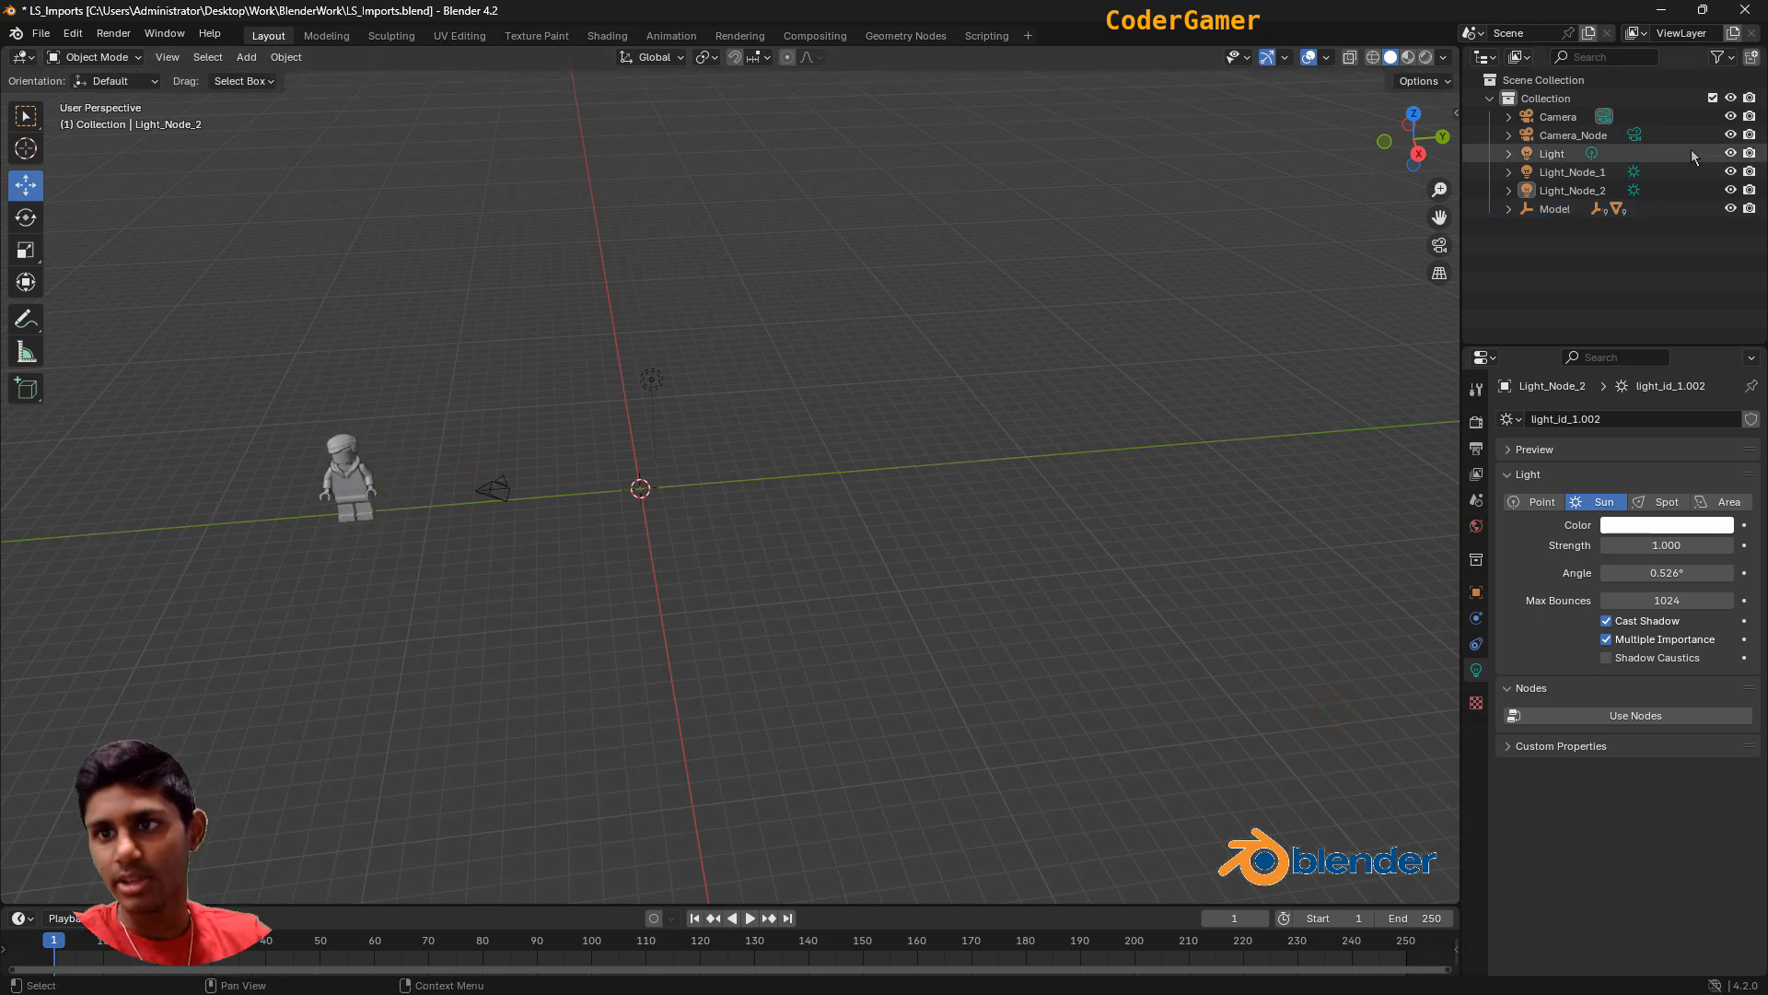
Delete the imported Light_Node_2, Light_Node_1 and Camera_Node objects from the collection.
left_click(1586, 190)
key("x")
left_click(1586, 173)
key("Delete")
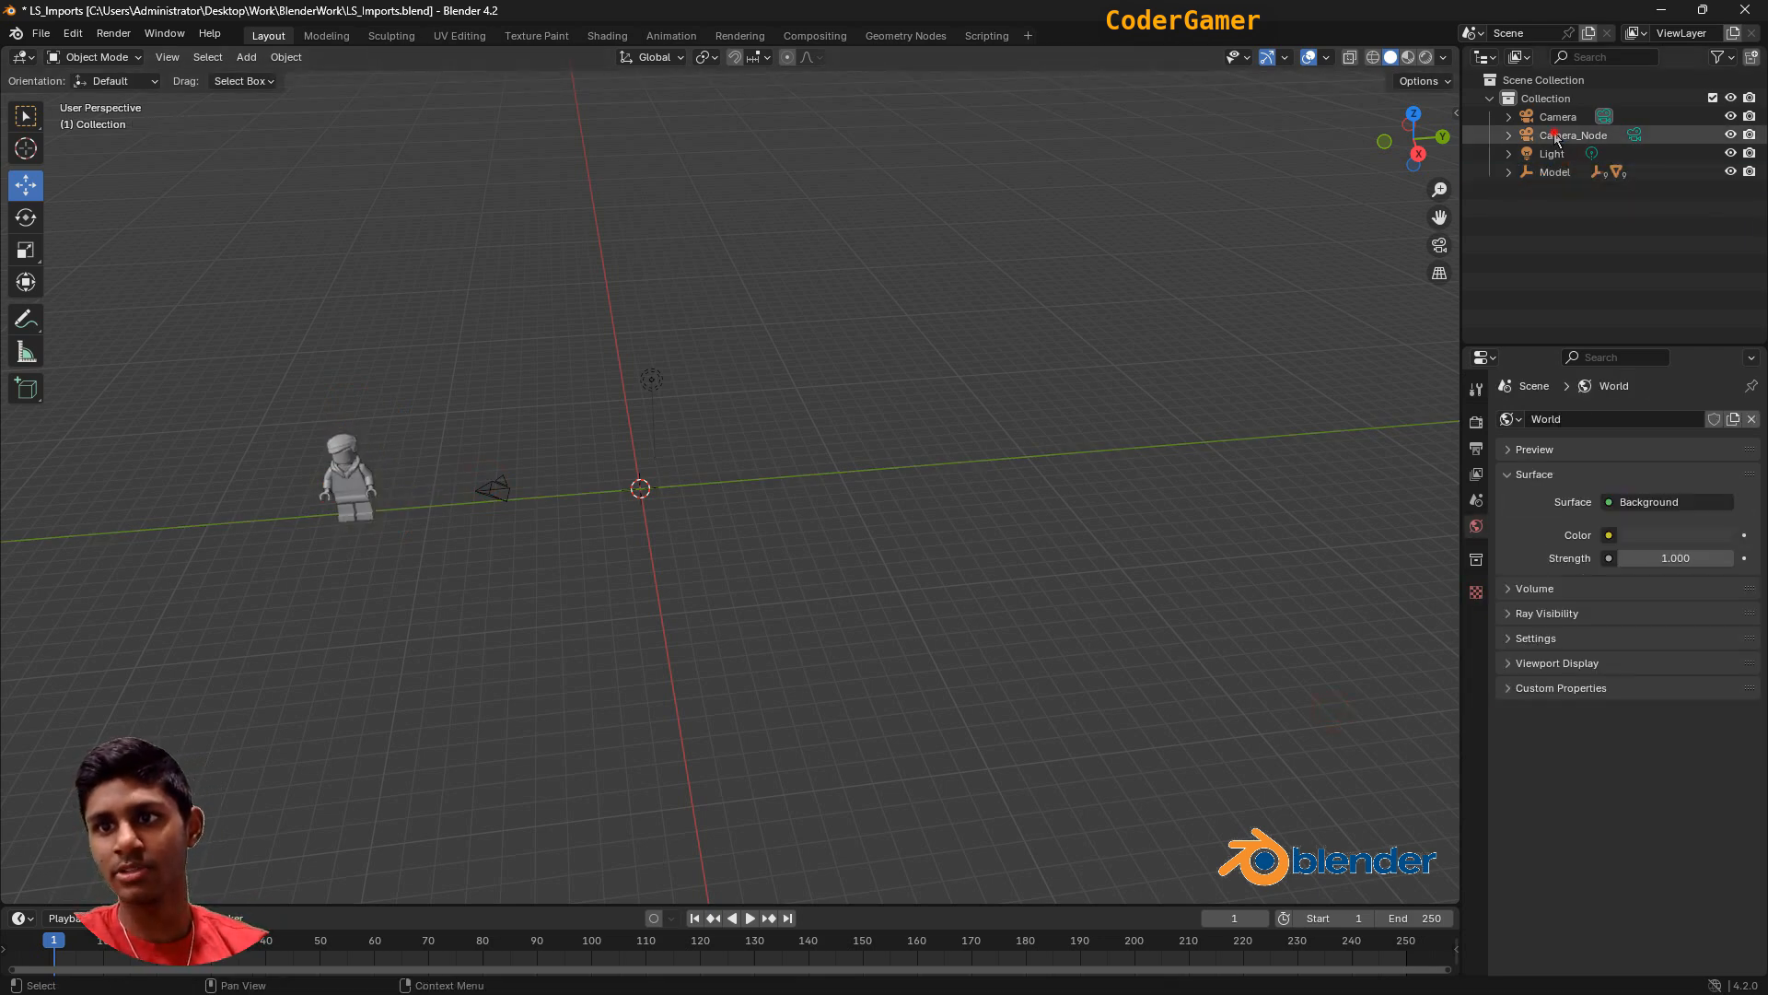
left_click(1573, 137)
key("Delete")
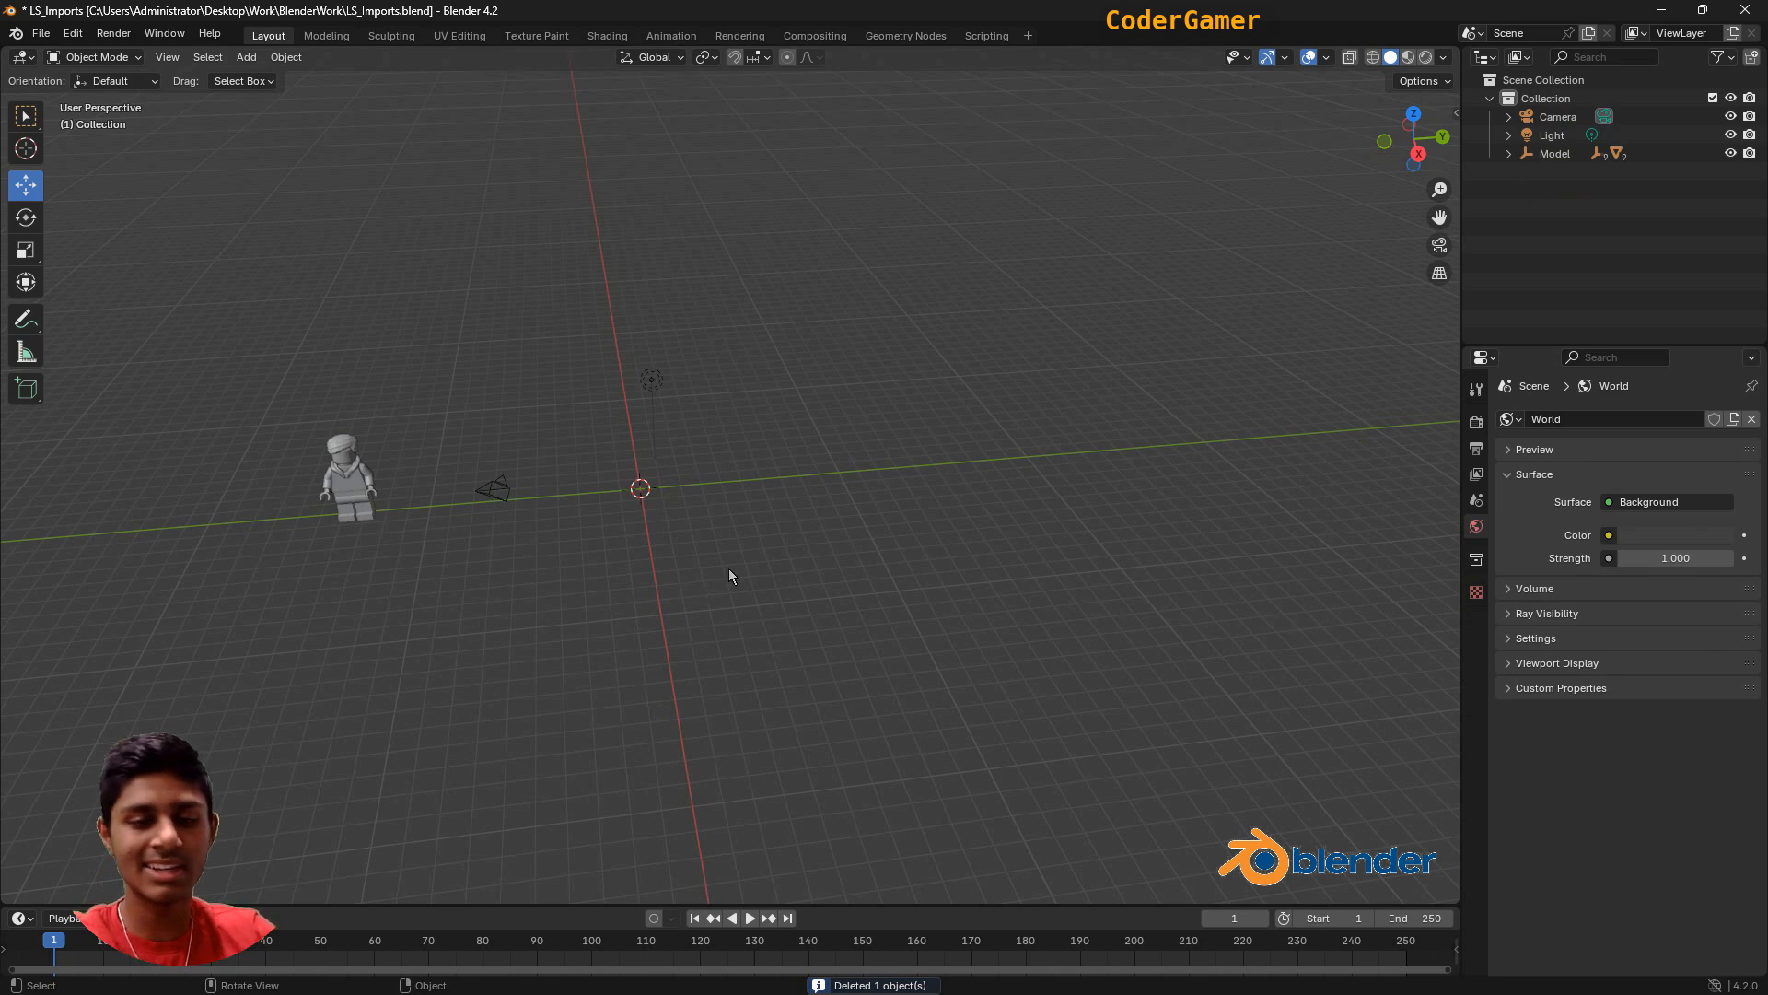
Import House.dae from the LegoStudioOutput folder as a Collada file.
left_click(40, 33)
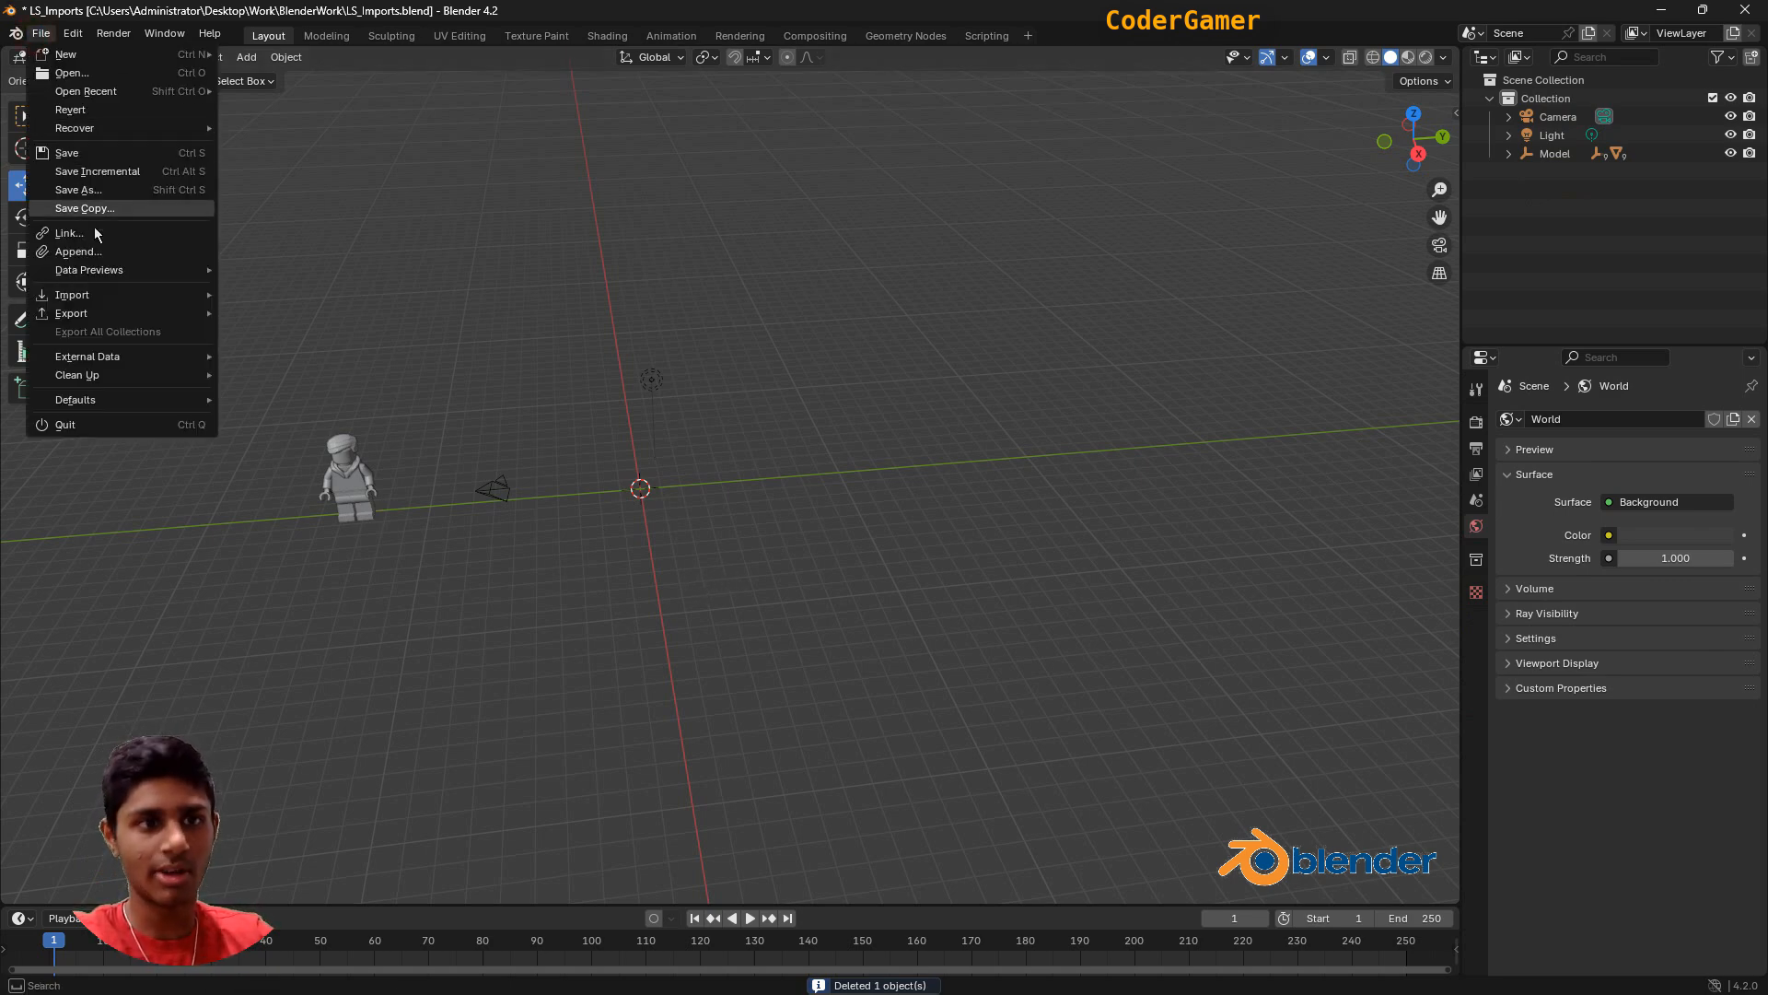
mouse_move(98, 295)
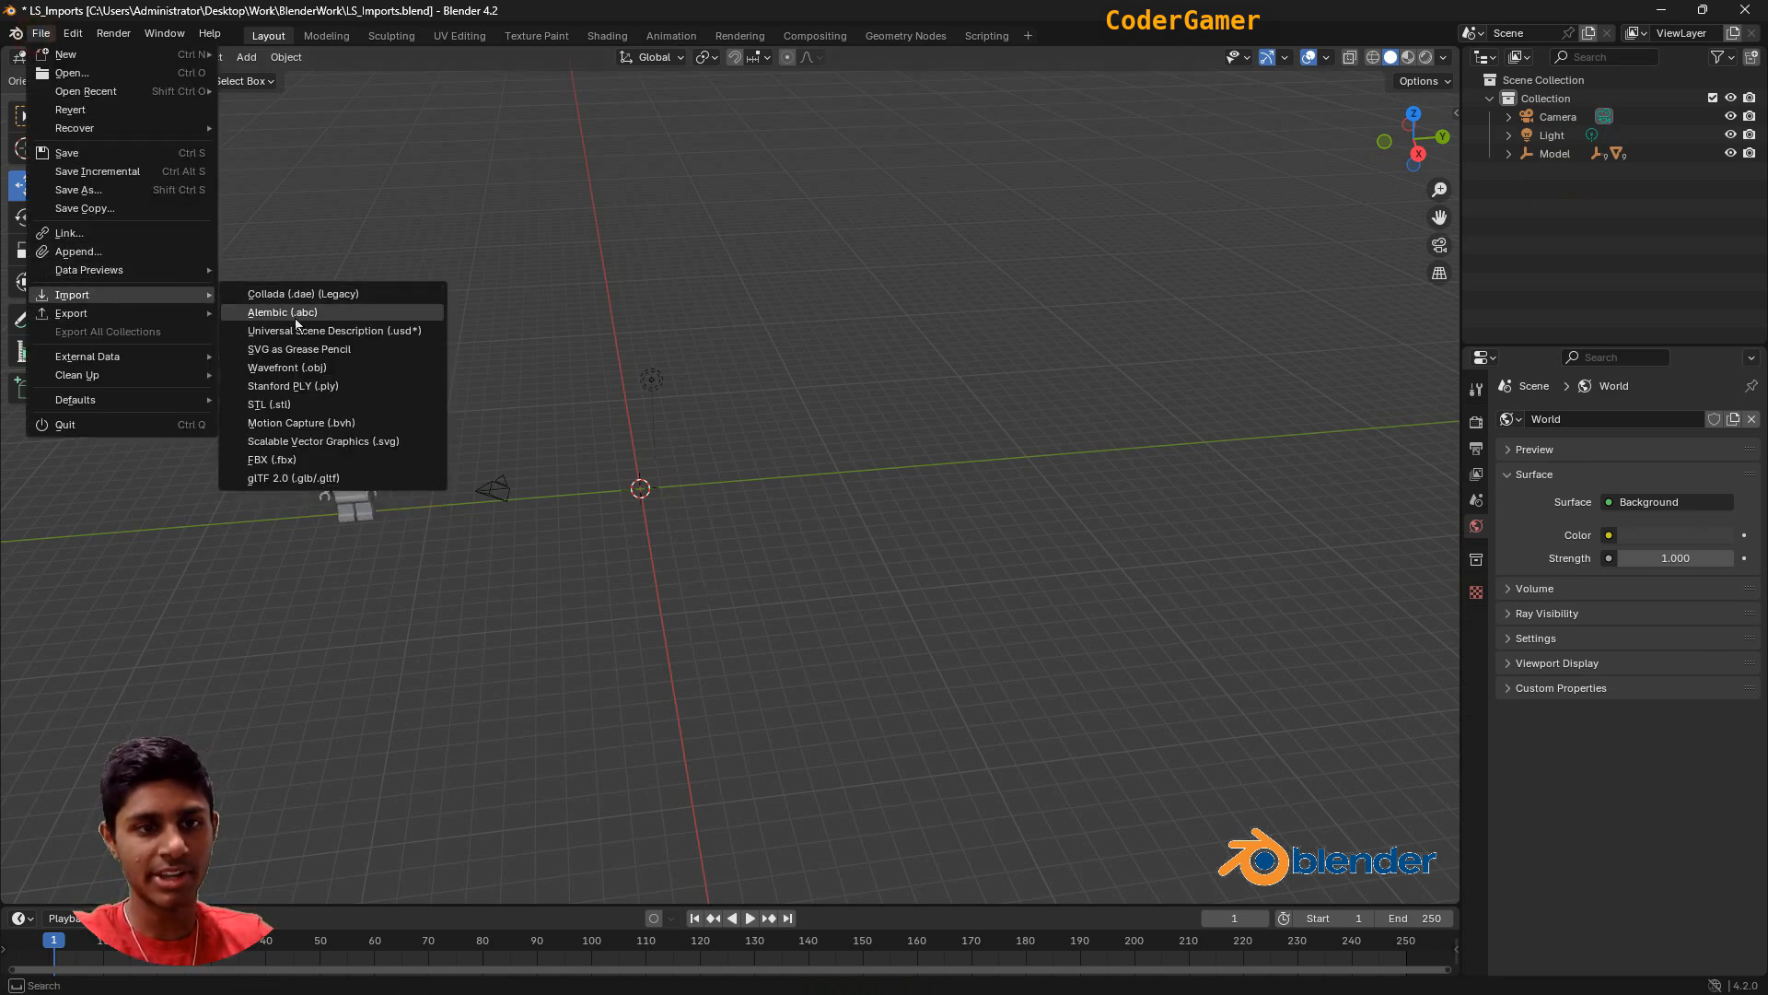
left_click(303, 294)
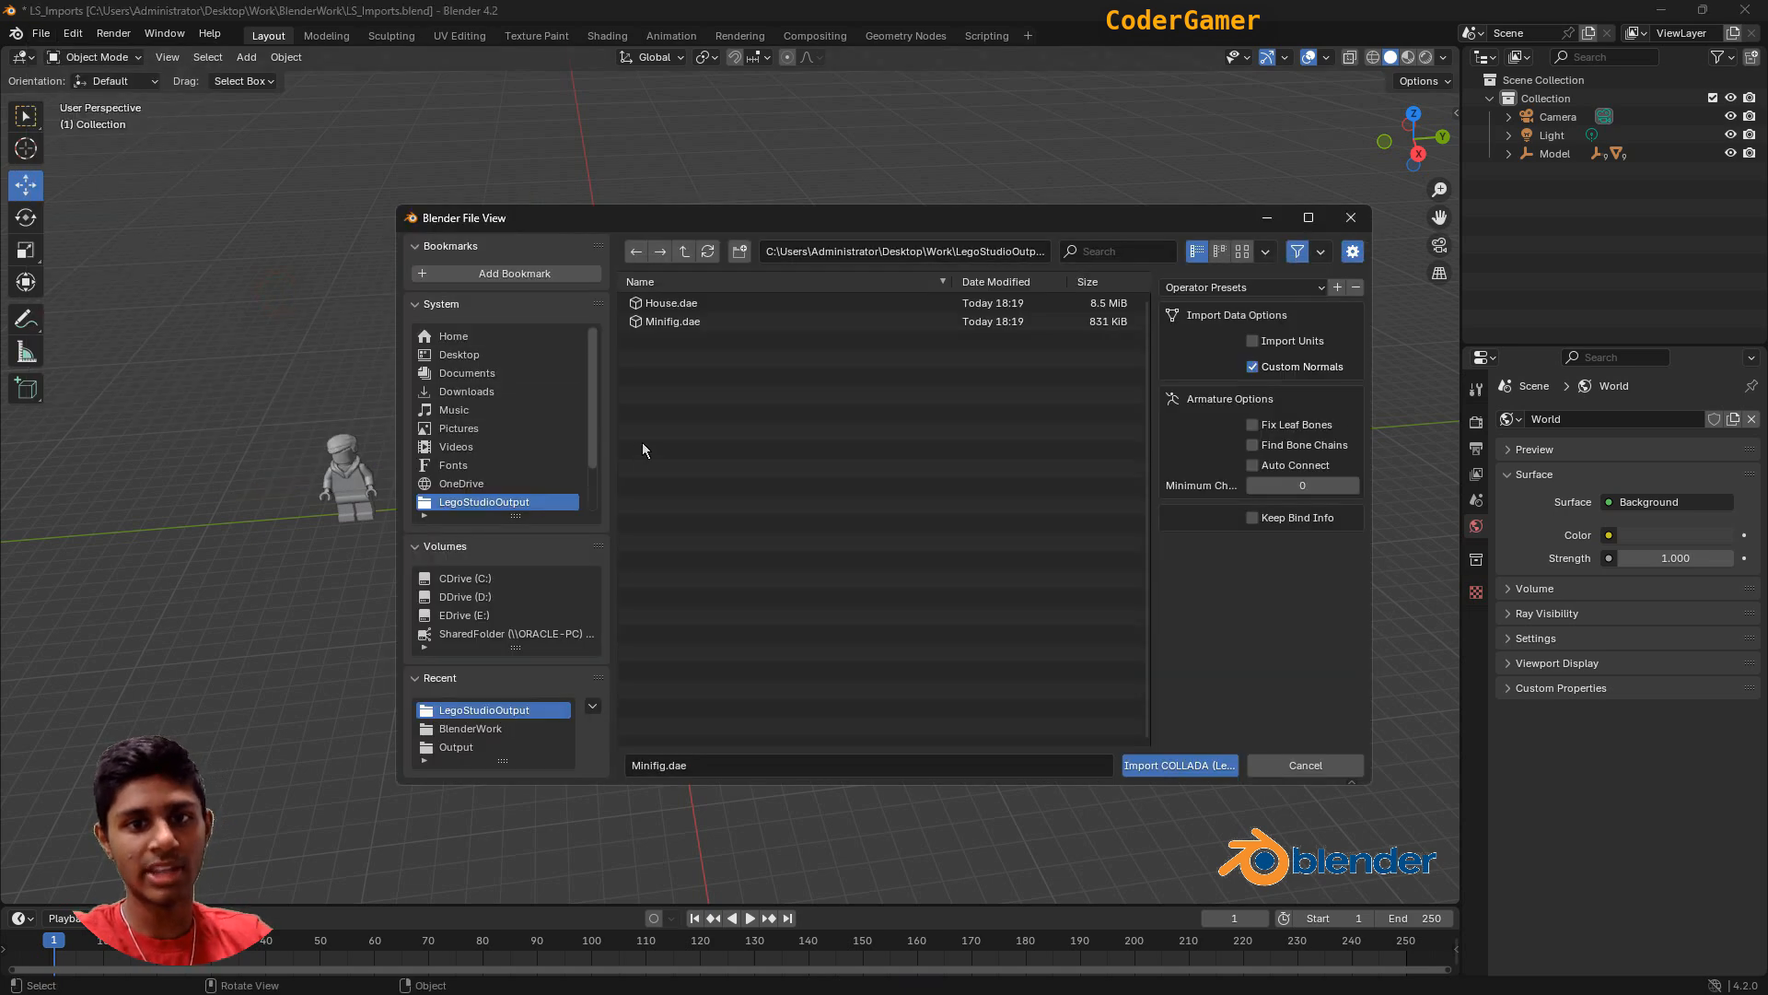
double_click(743, 303)
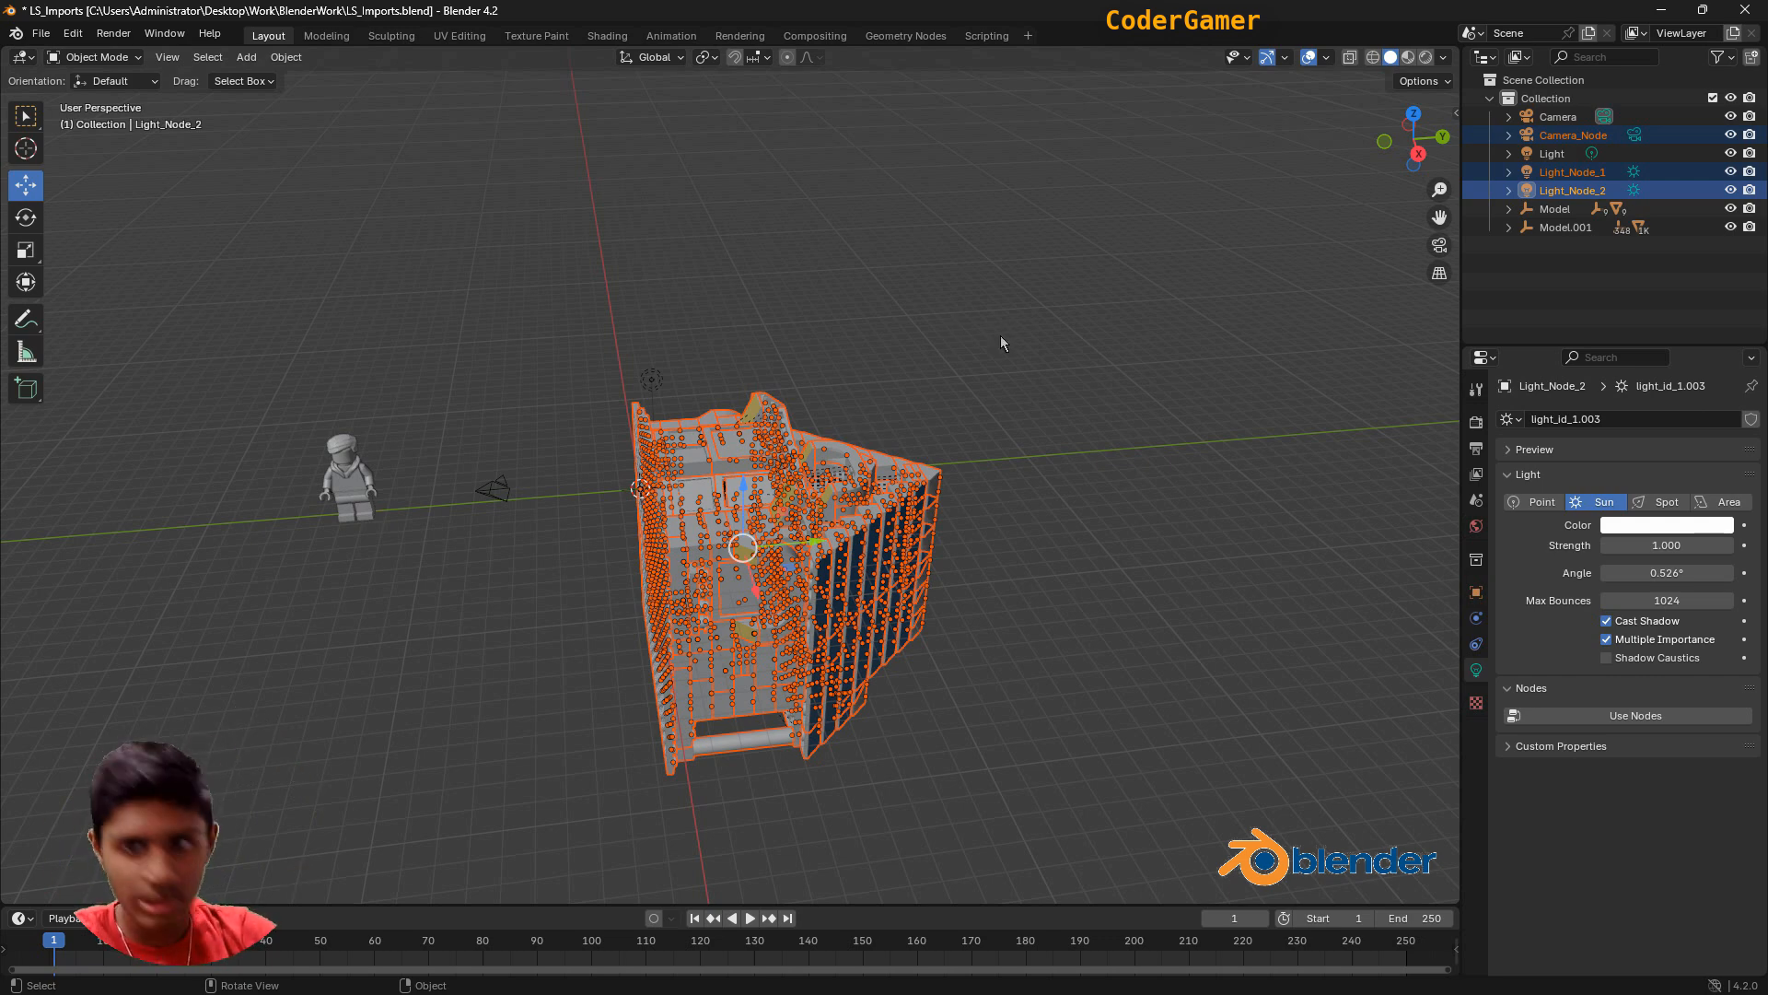
Rotate the imported house 90° about the global X axis in the right view.
left_click(1416, 155)
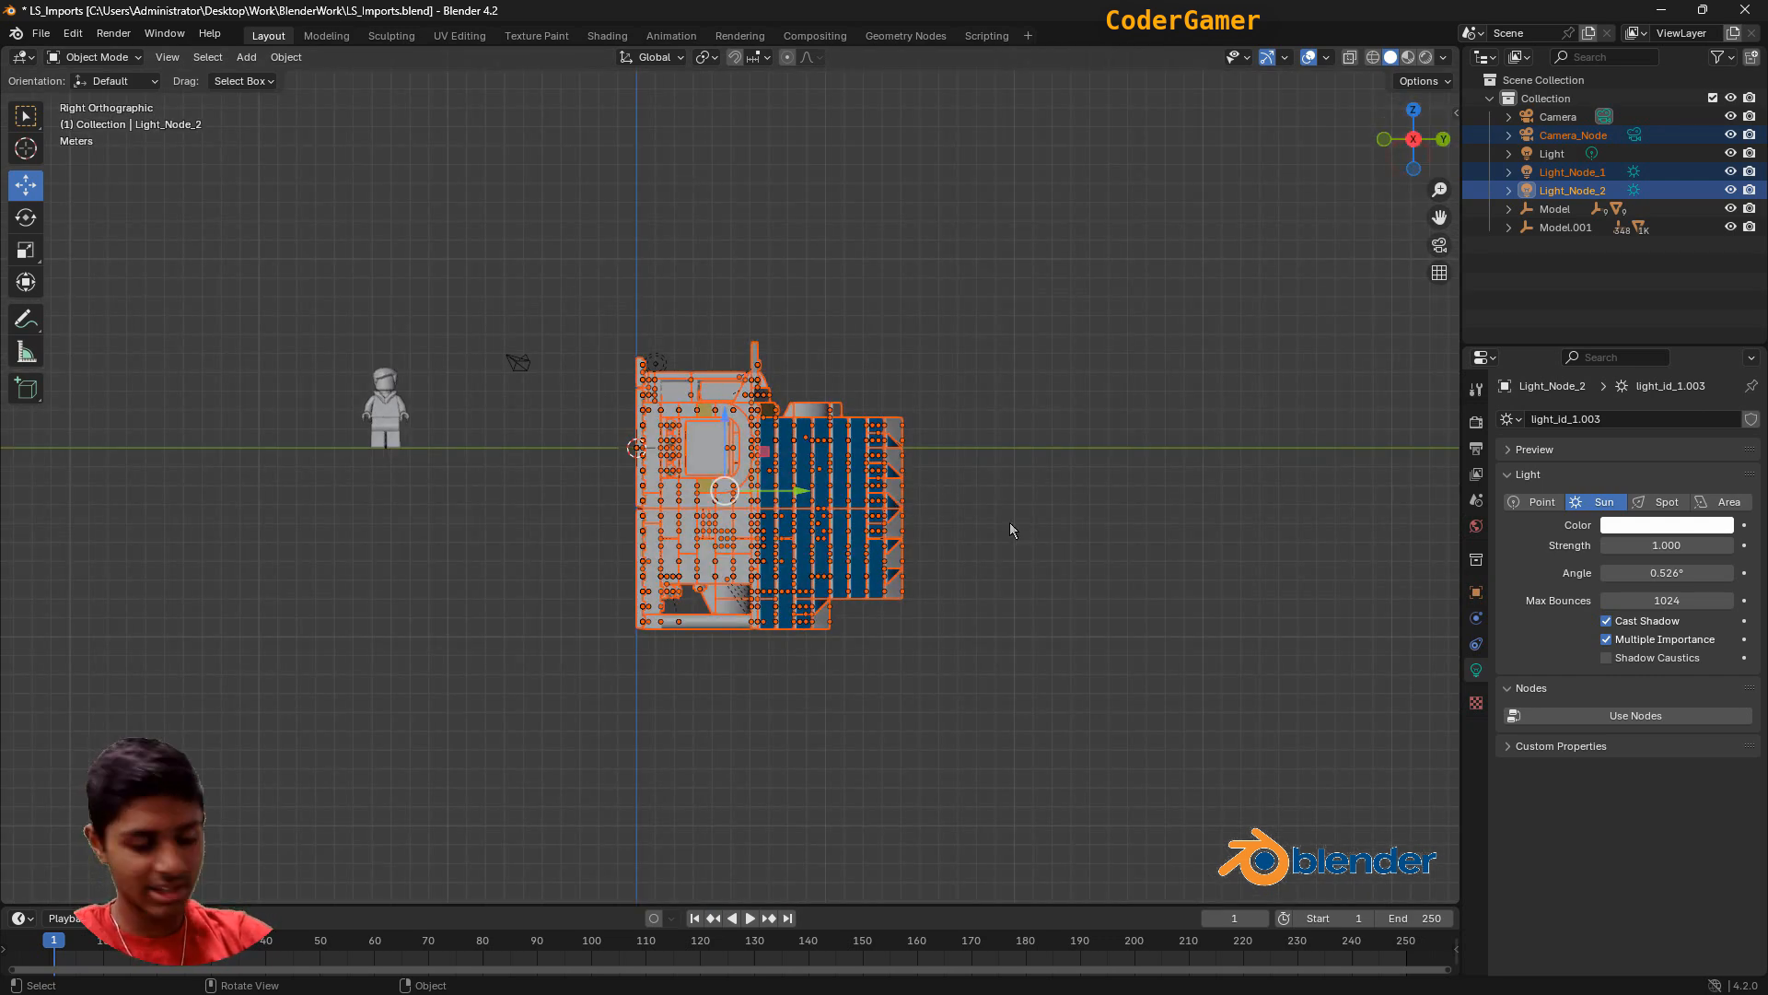
key("r")
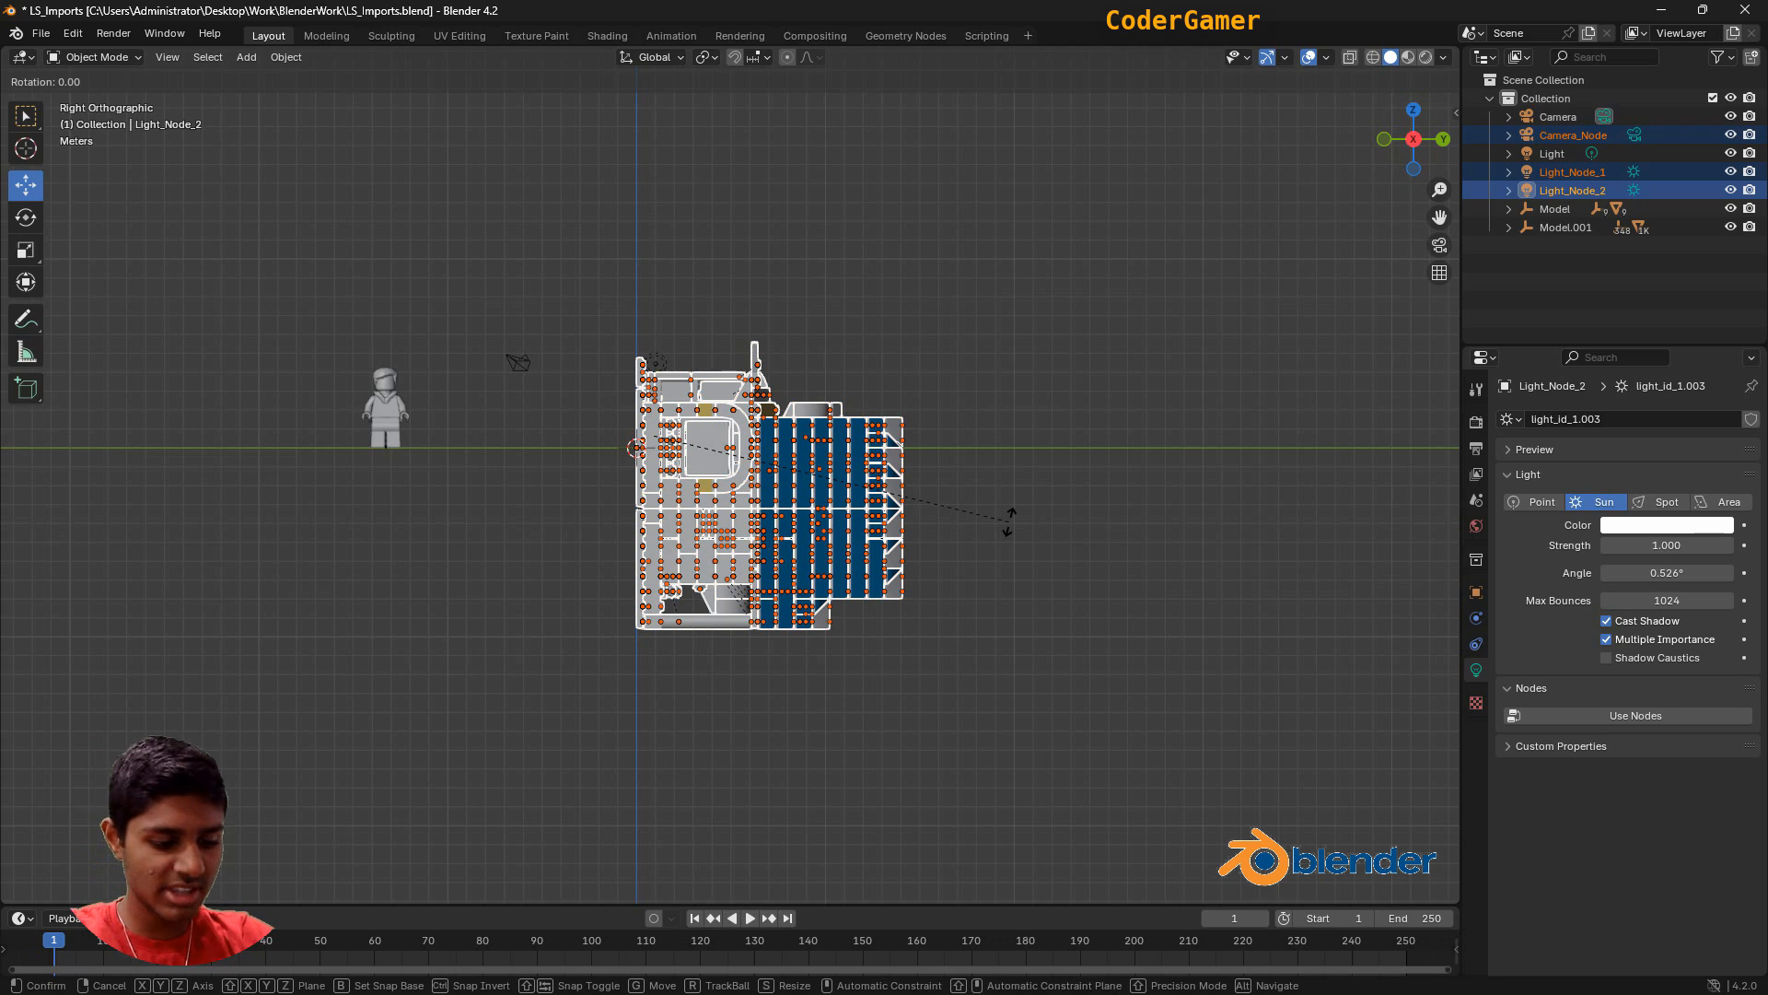
type("x90")
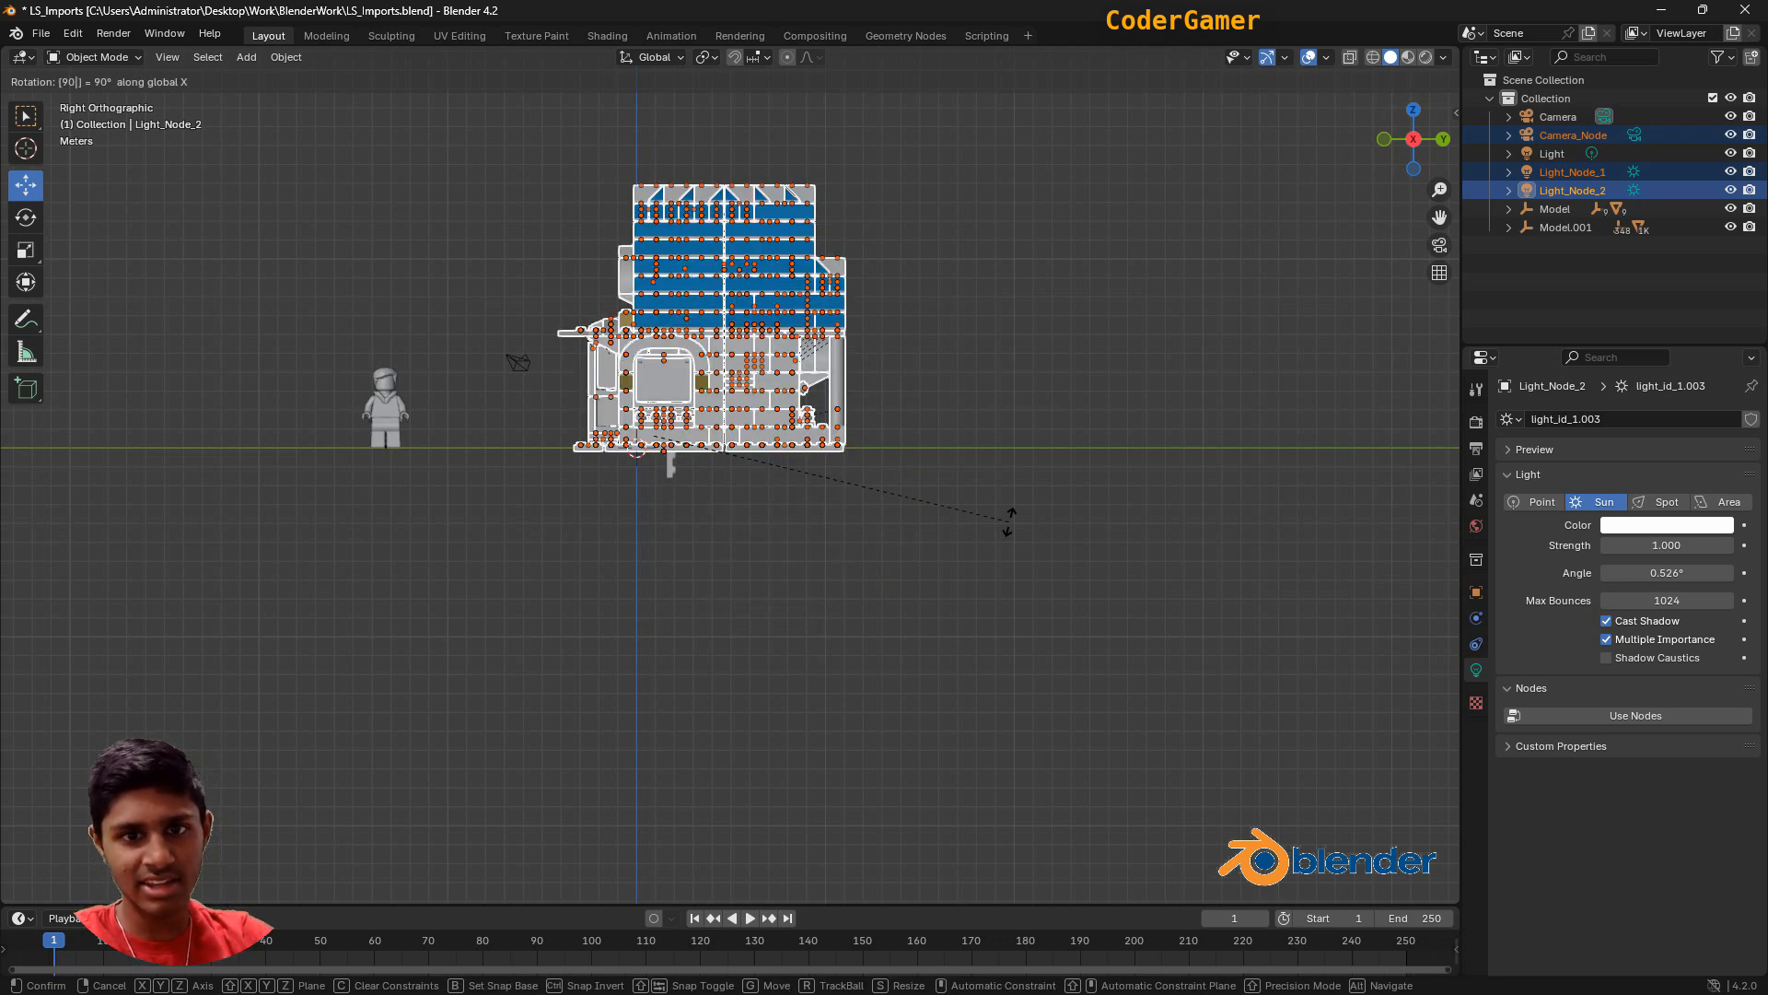
key("Return")
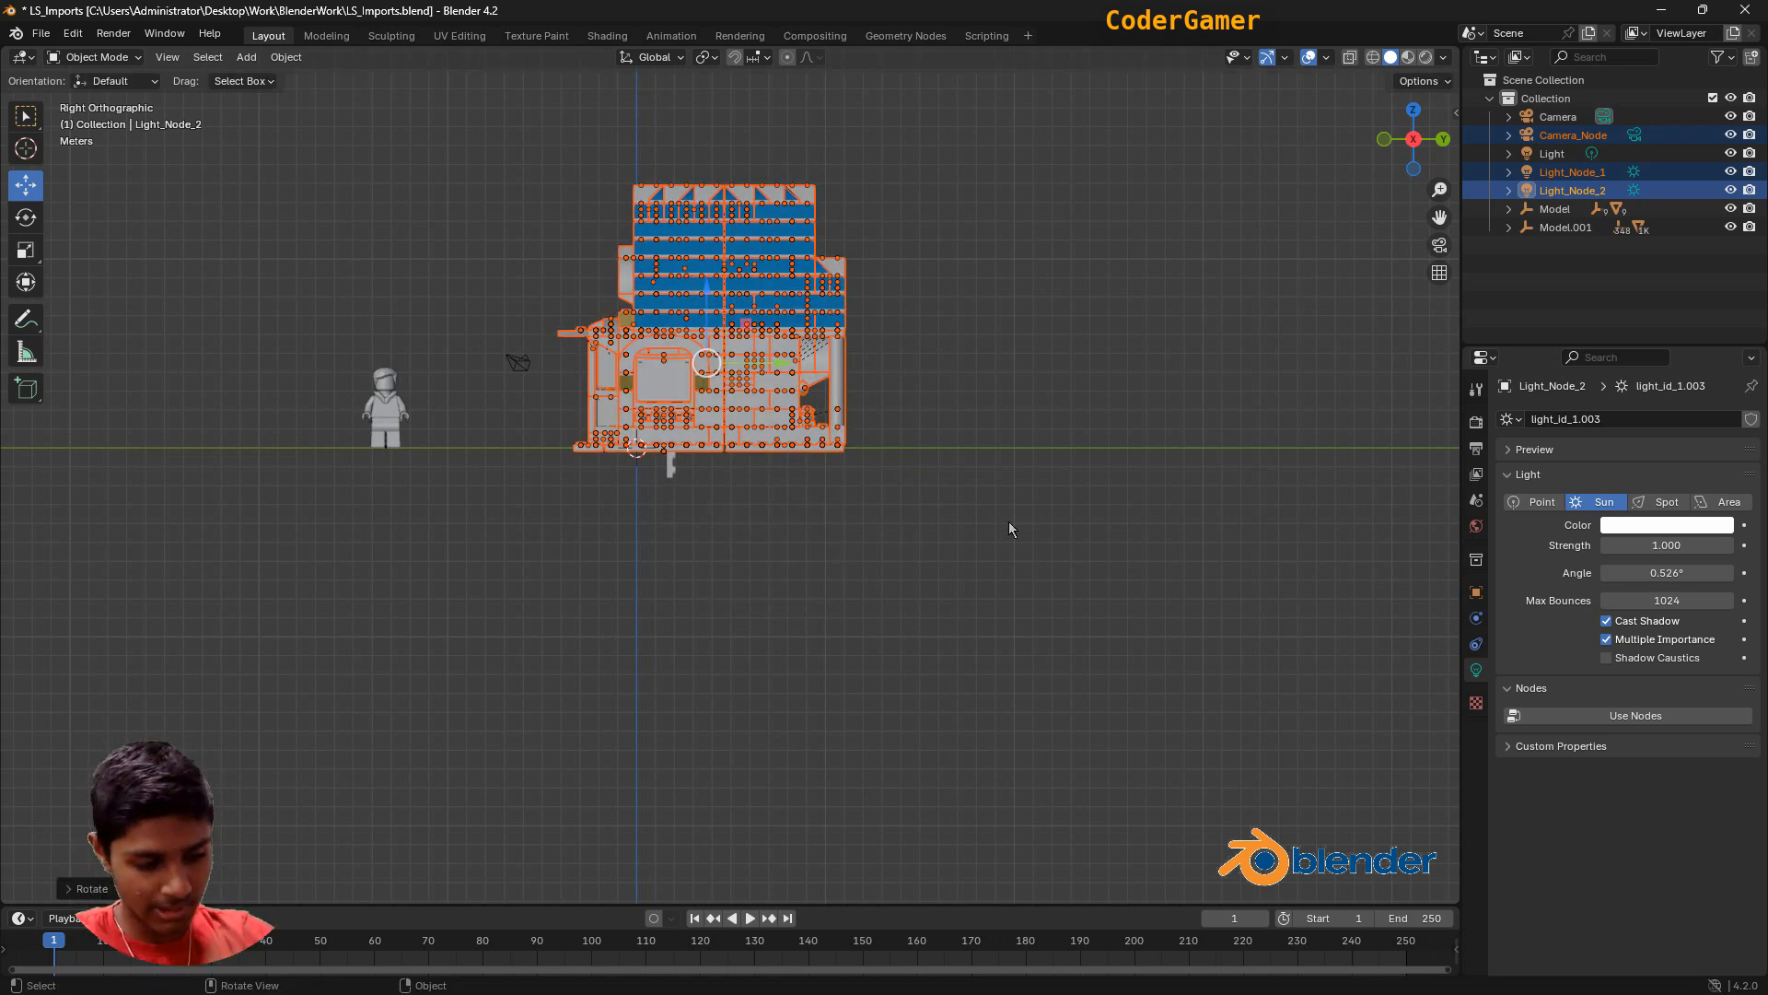
Rotate the house -90° about the global Z axis, shift it slightly along positive Y, and deselect it.
key("r")
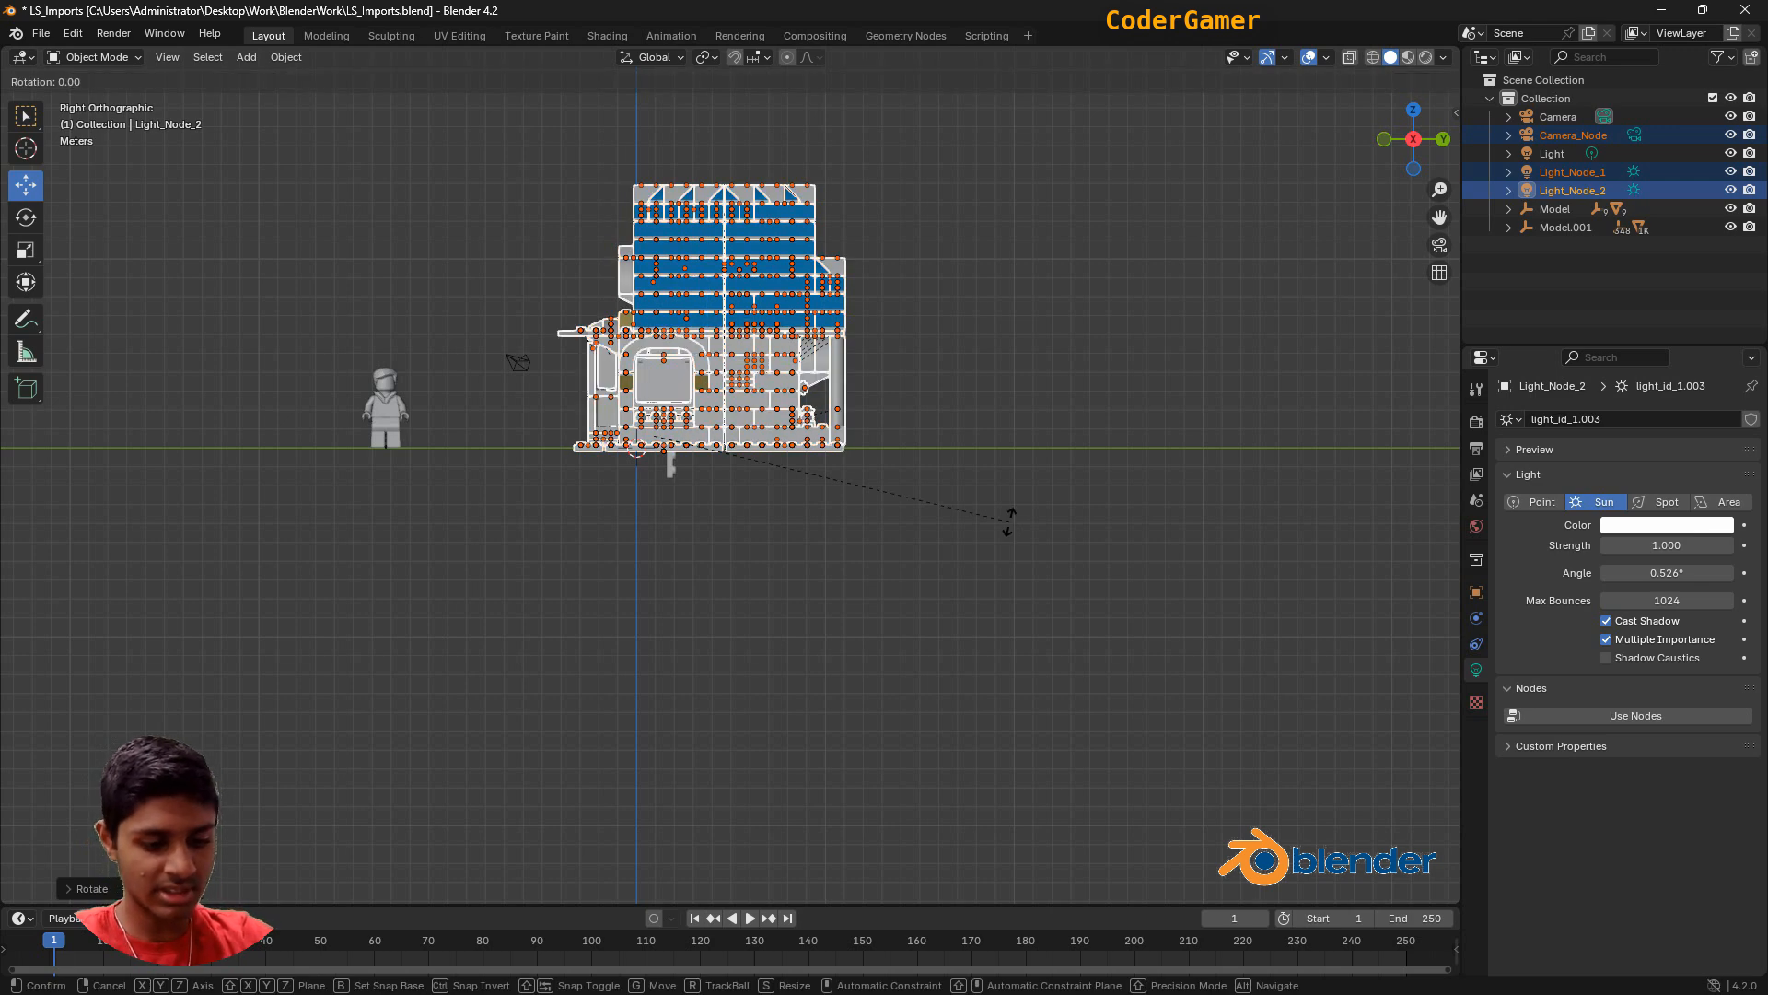
type("z-90")
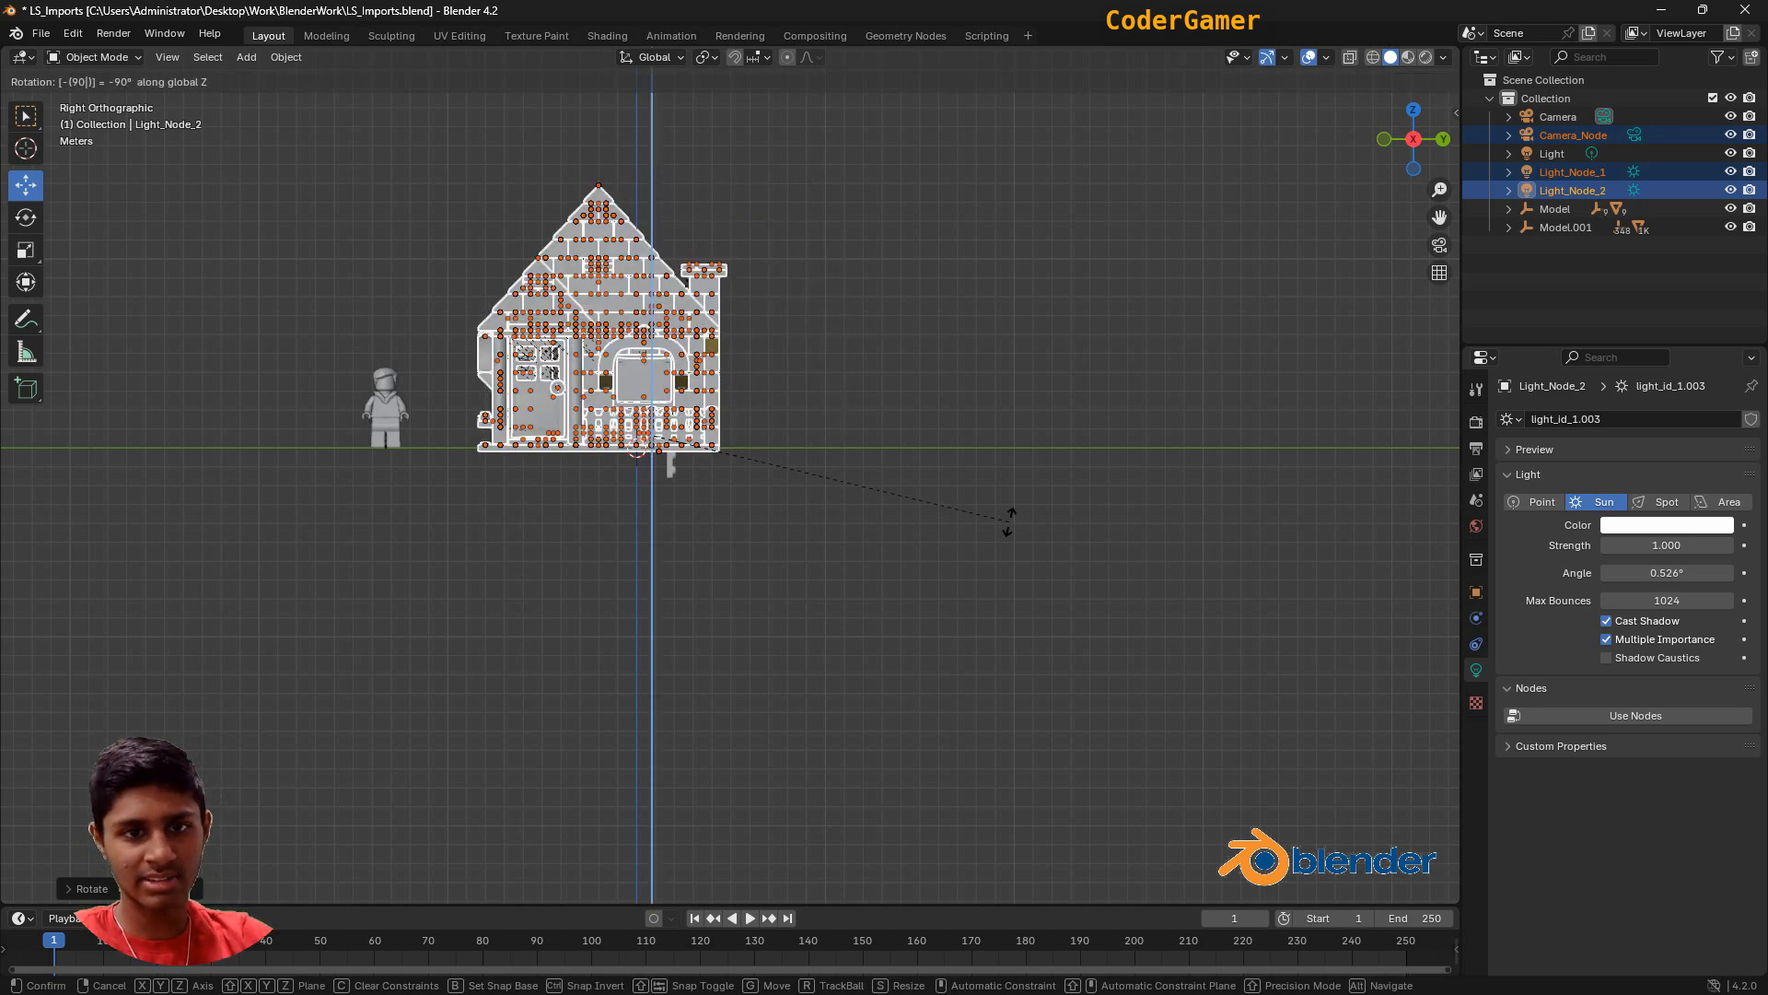
key("Return")
left_click_drag(680, 363, 720, 363)
left_click(821, 651)
Delete the stray brick part sticking out below the house's baseplate.
scroll(764, 585, "up", 6)
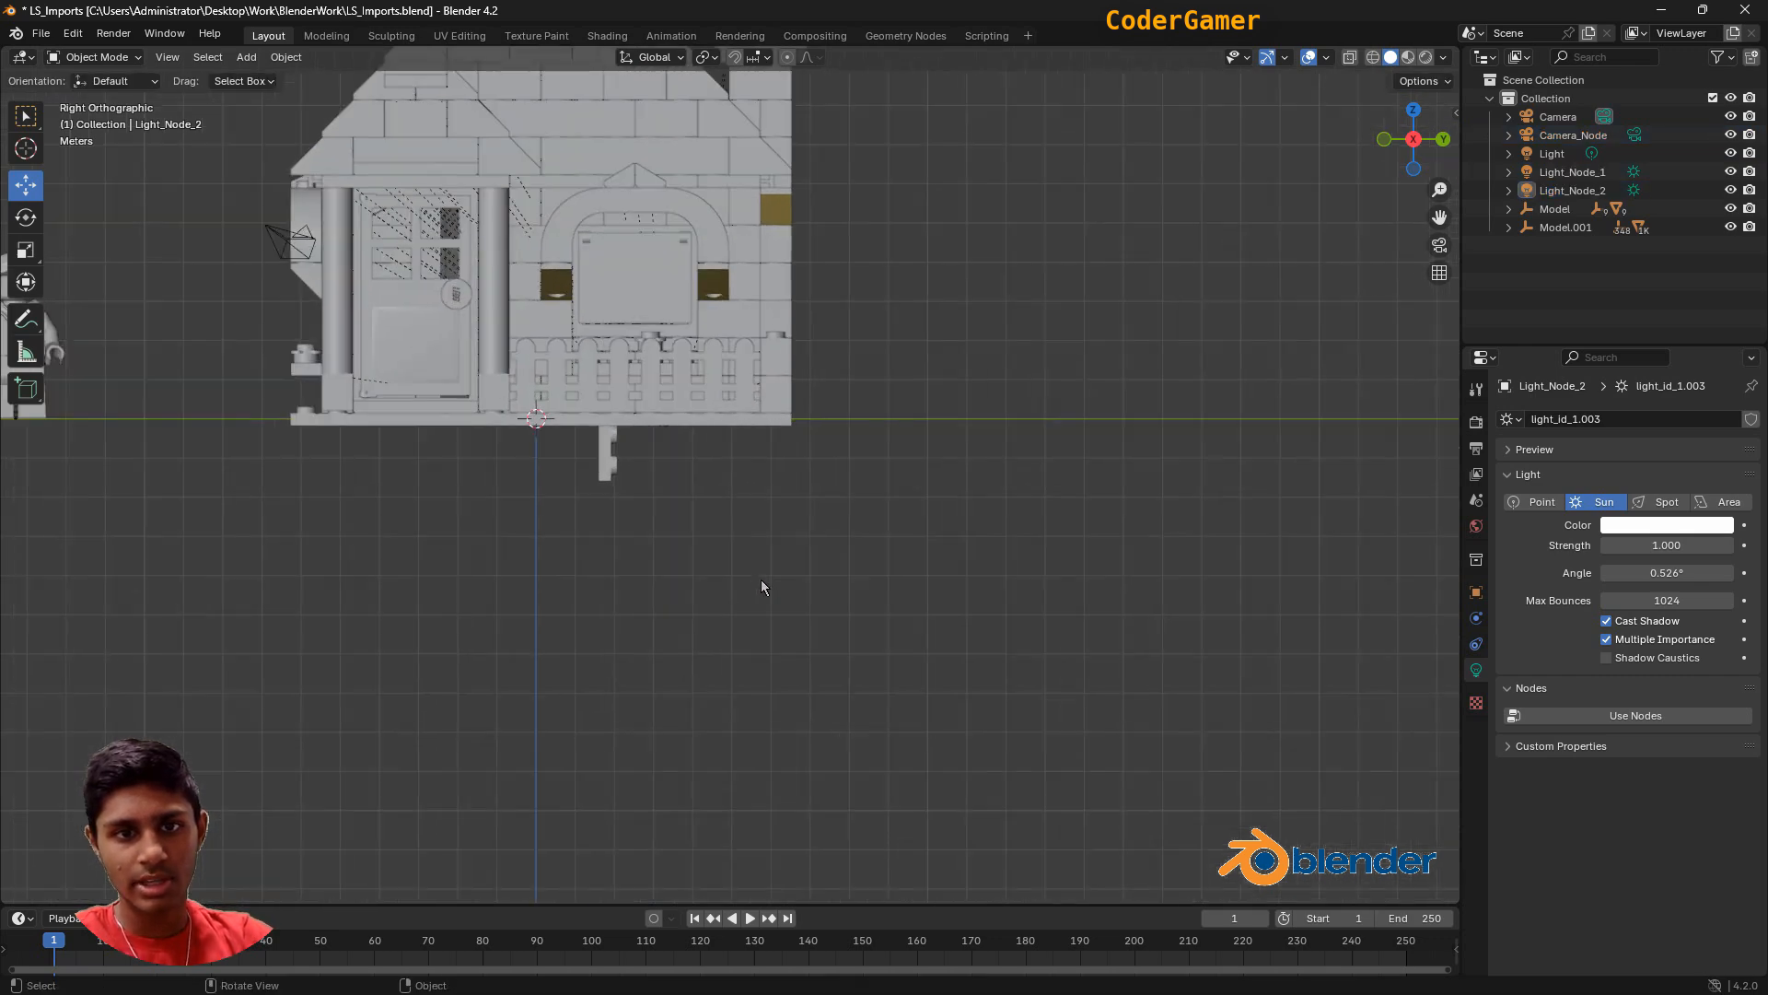
middle_click_drag(814, 599, 700, 553)
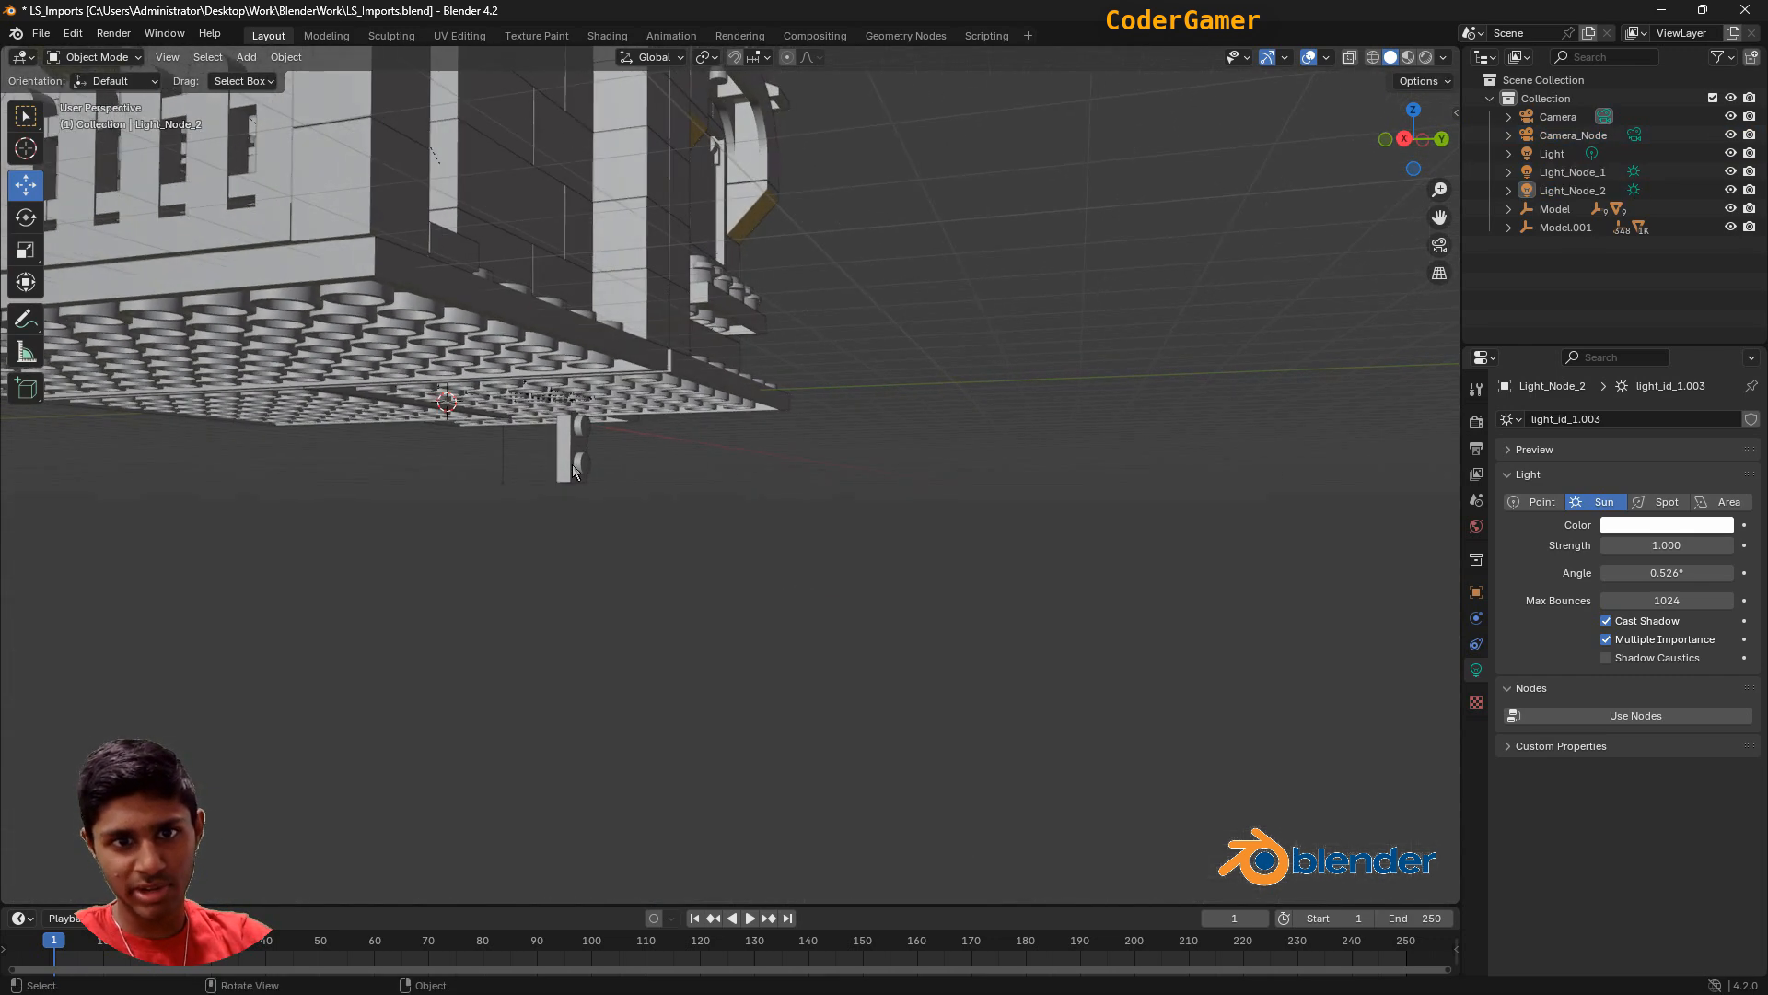
left_click(571, 462)
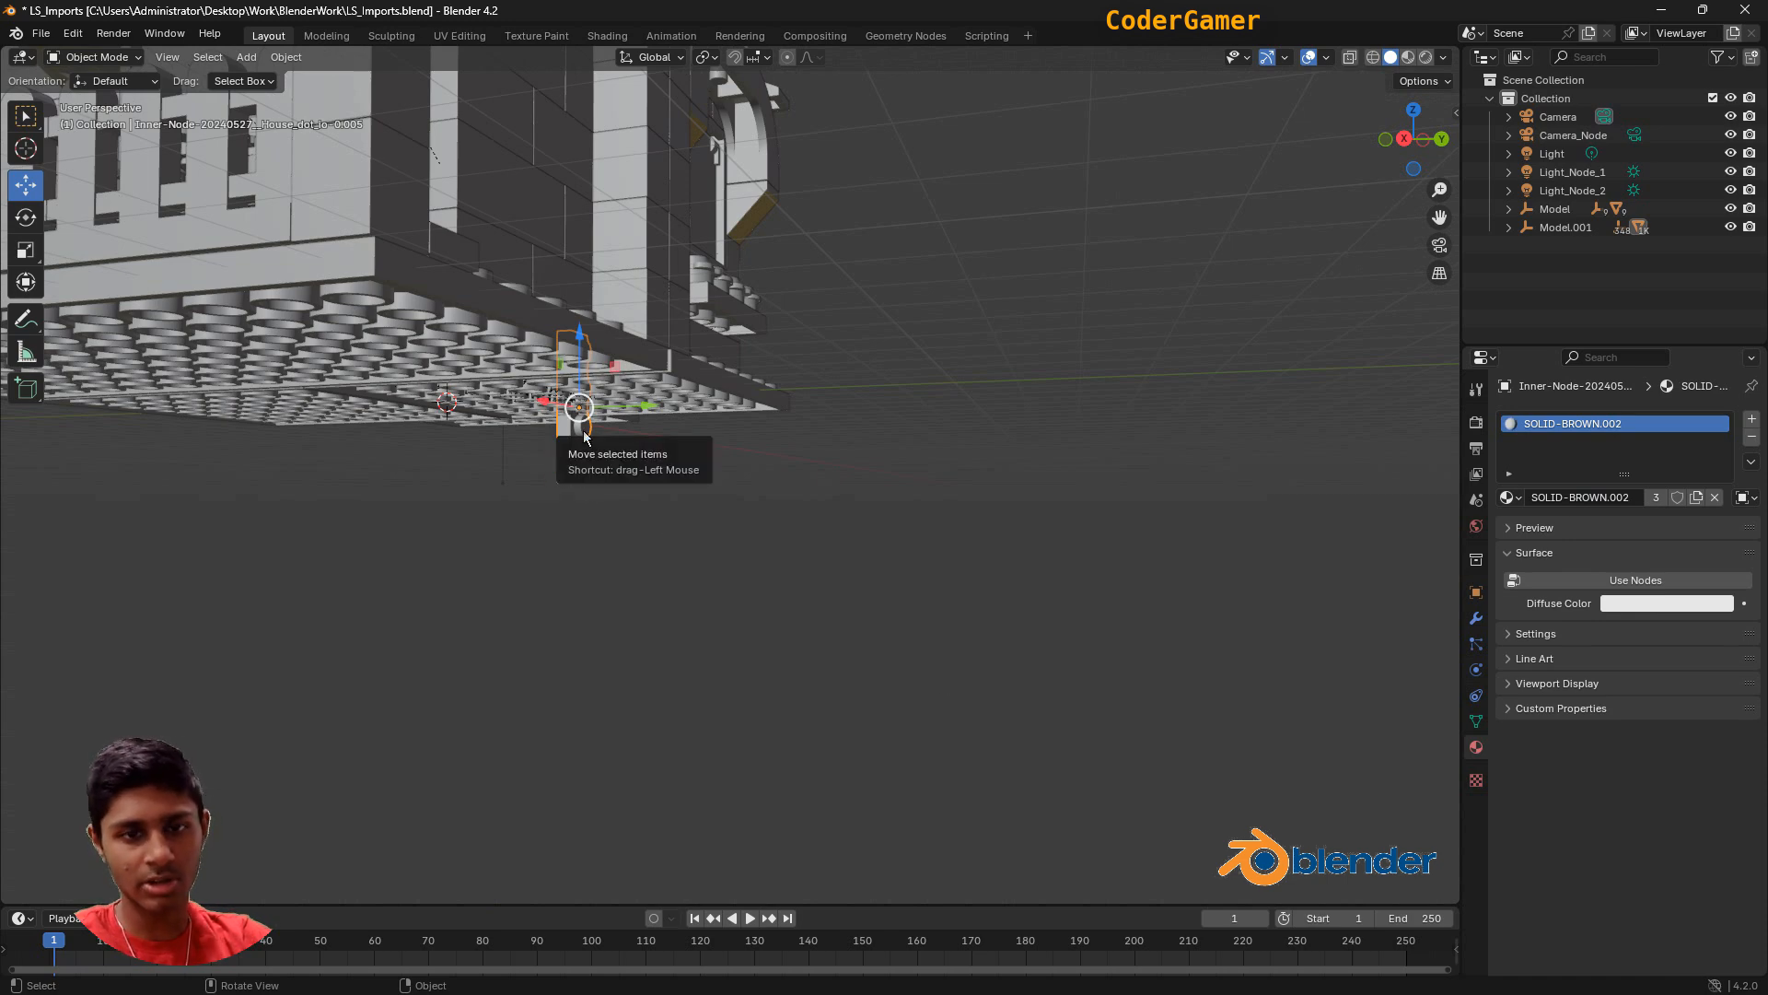
key("Delete")
middle_click_drag(794, 446, 750, 529)
middle_click_drag(1078, 619, 1031, 624)
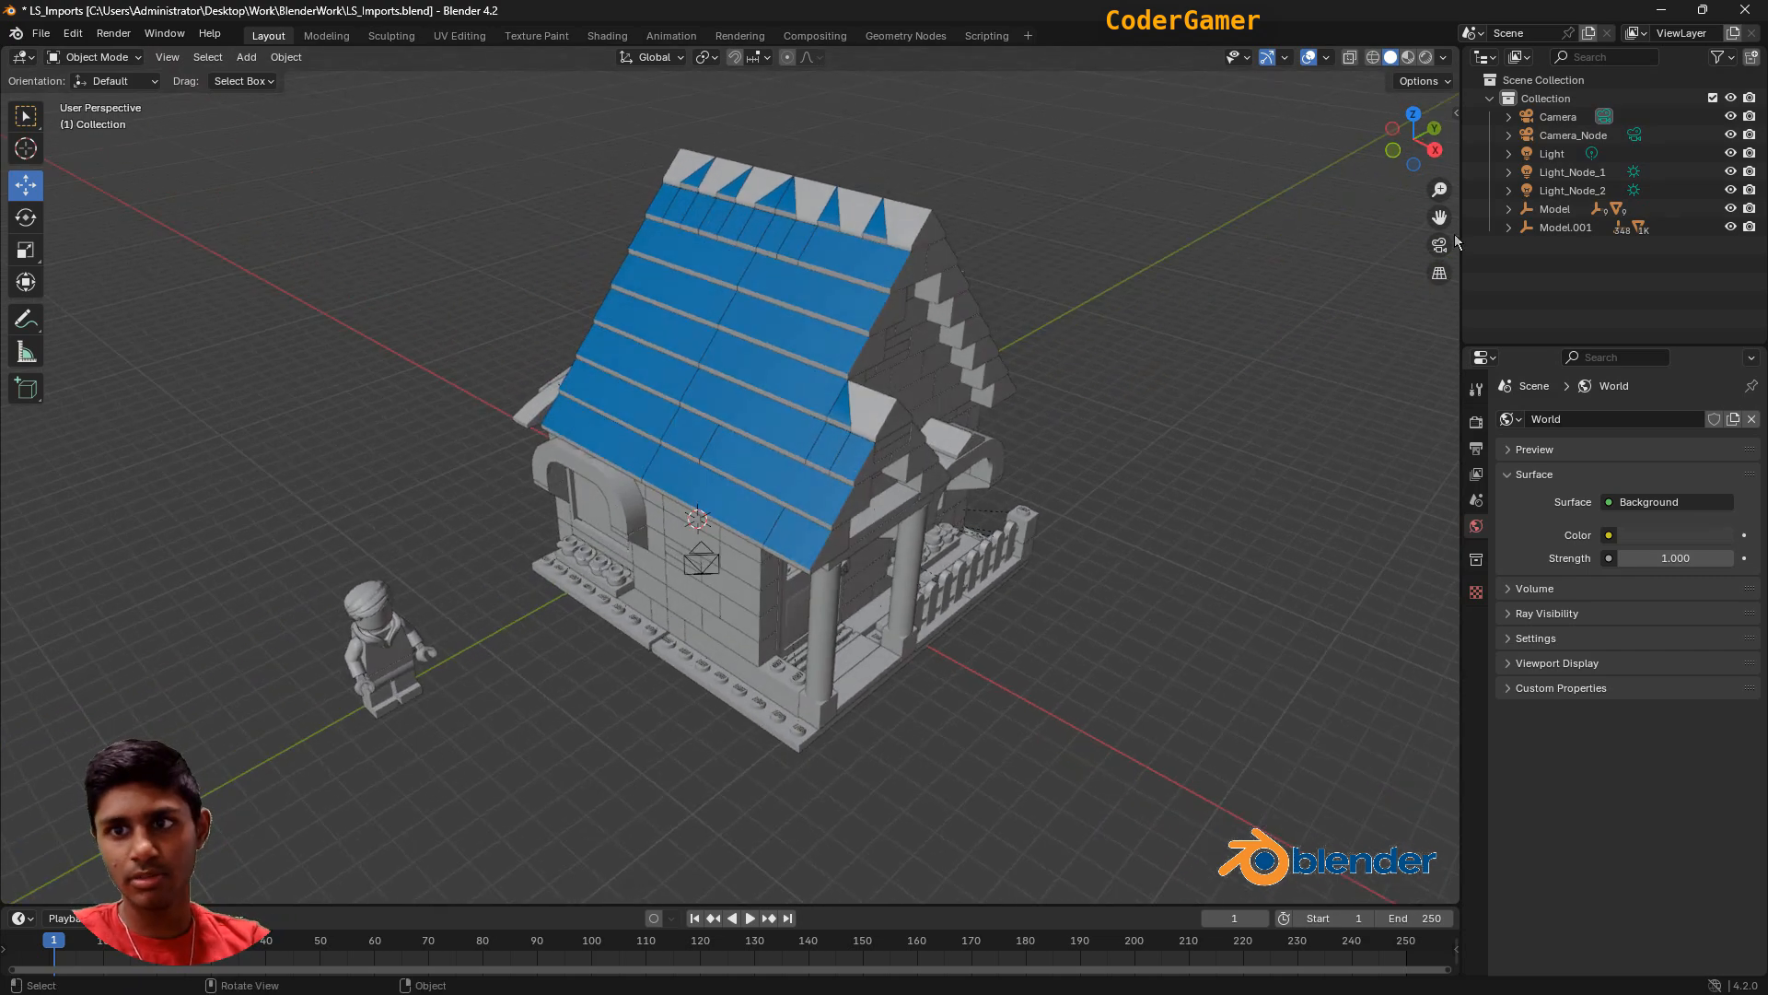
Select the minifigure's head and bring it into view in the Shading workspace with solid viewport shading.
left_click_drag(1439, 217, 1375, 253)
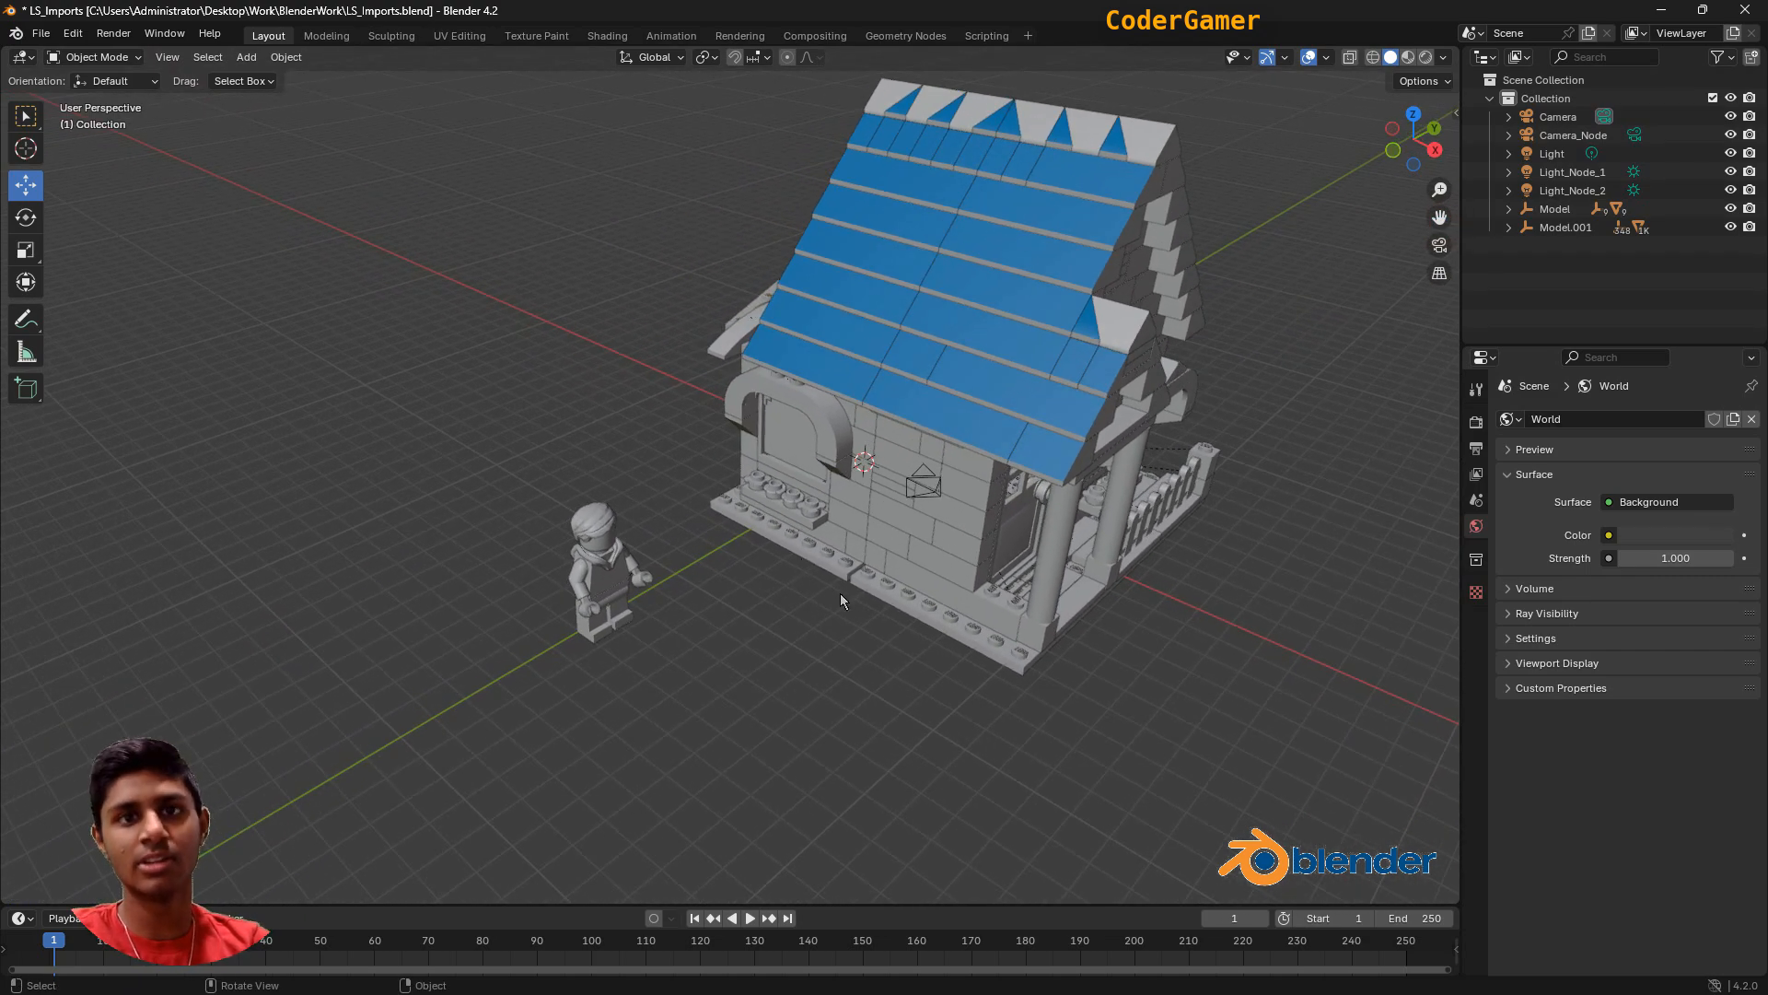
middle_click_drag(840, 593, 1288, 255)
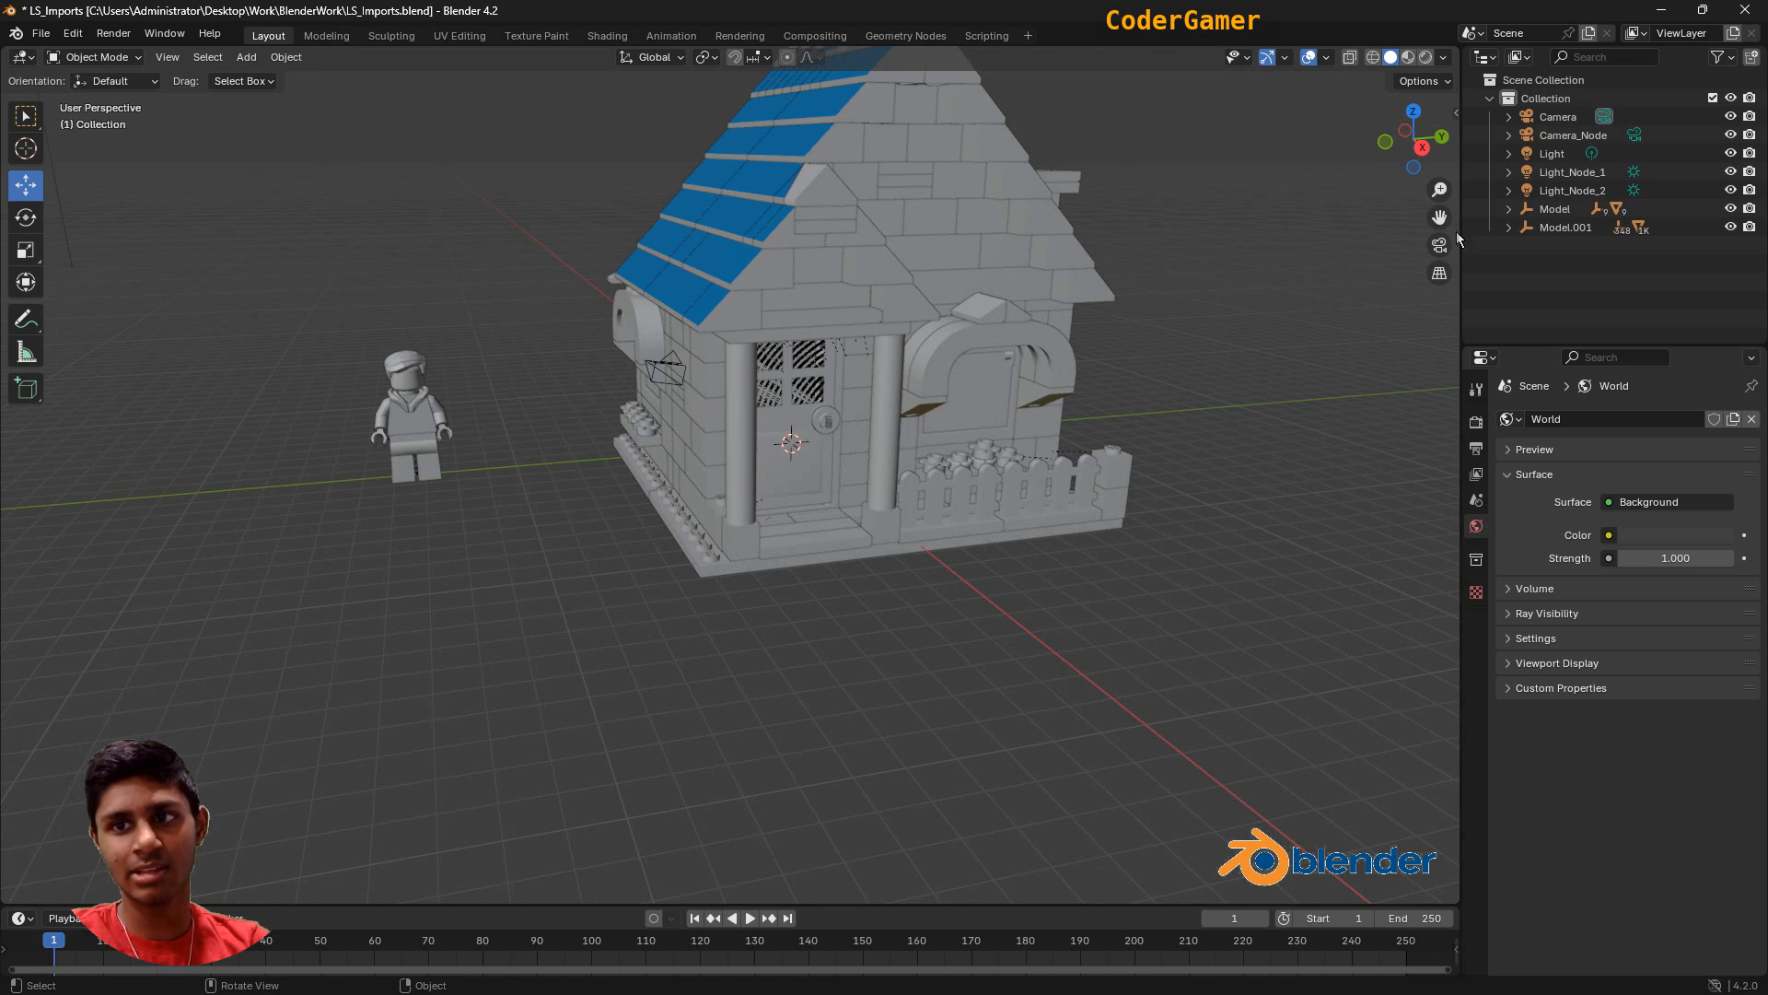
left_click_drag(1440, 218, 1604, 263)
scroll(540, 512, "up", 3)
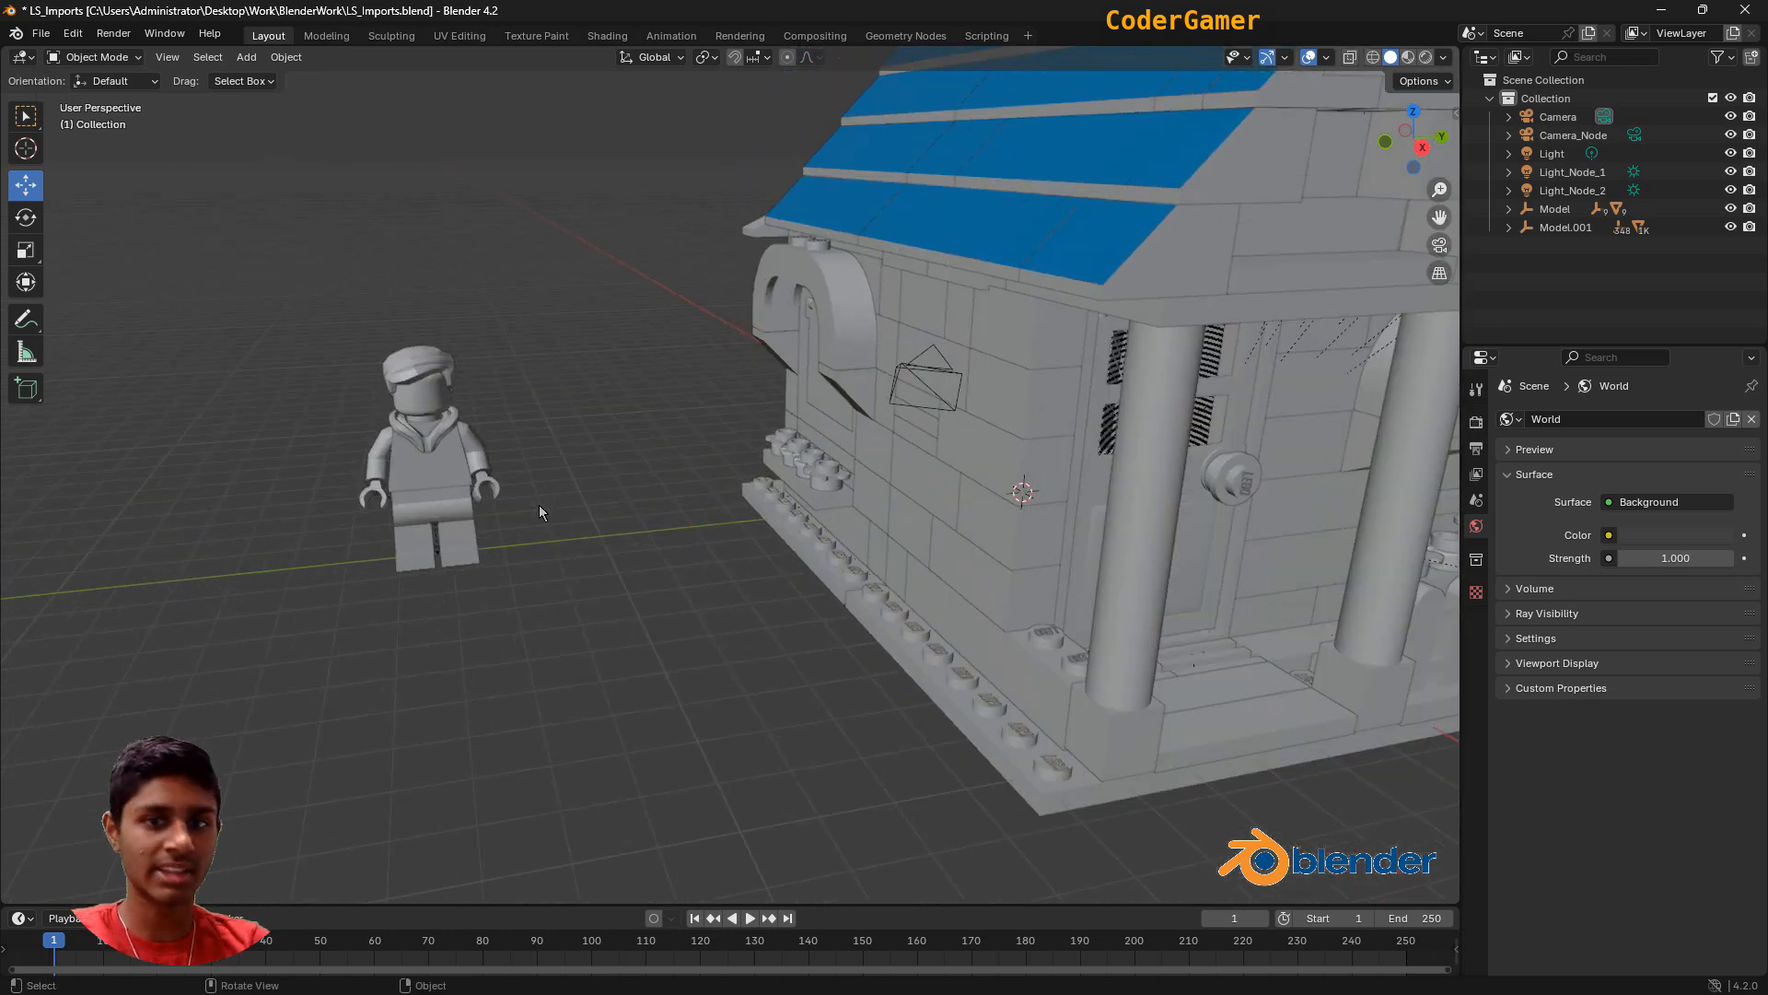
scroll(540, 512, "up", 3)
left_click_drag(1439, 217, 1767, 327)
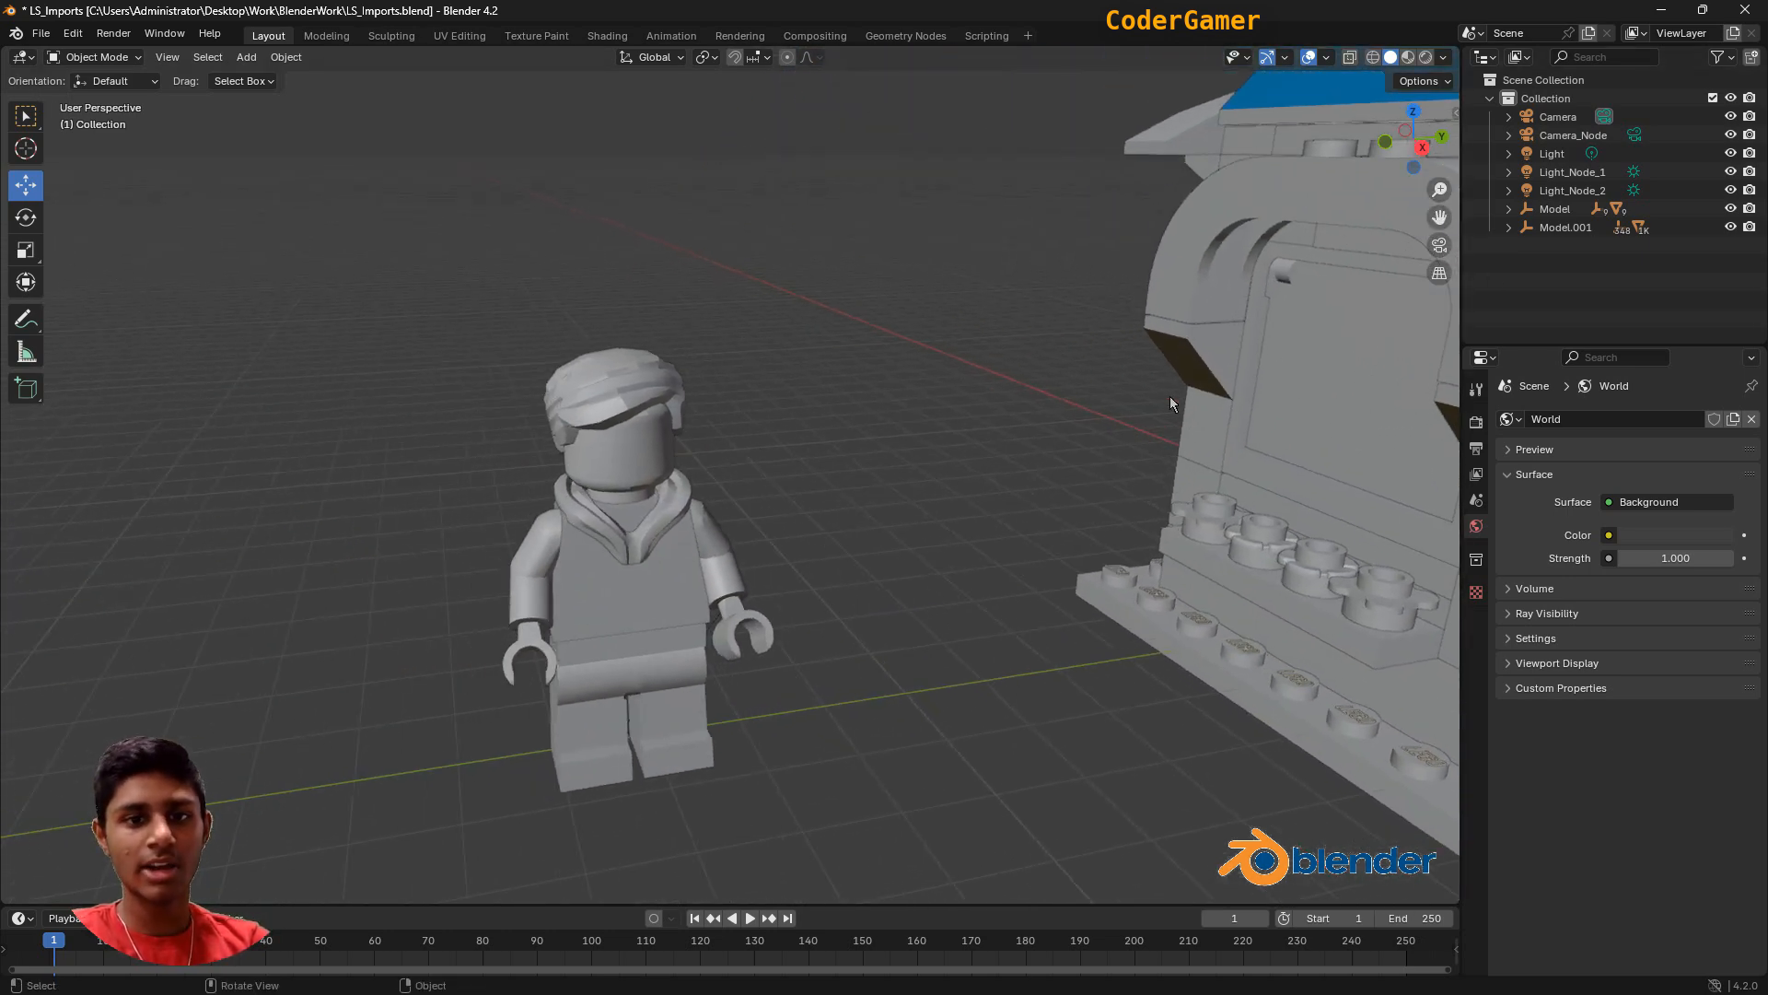
left_click(648, 467)
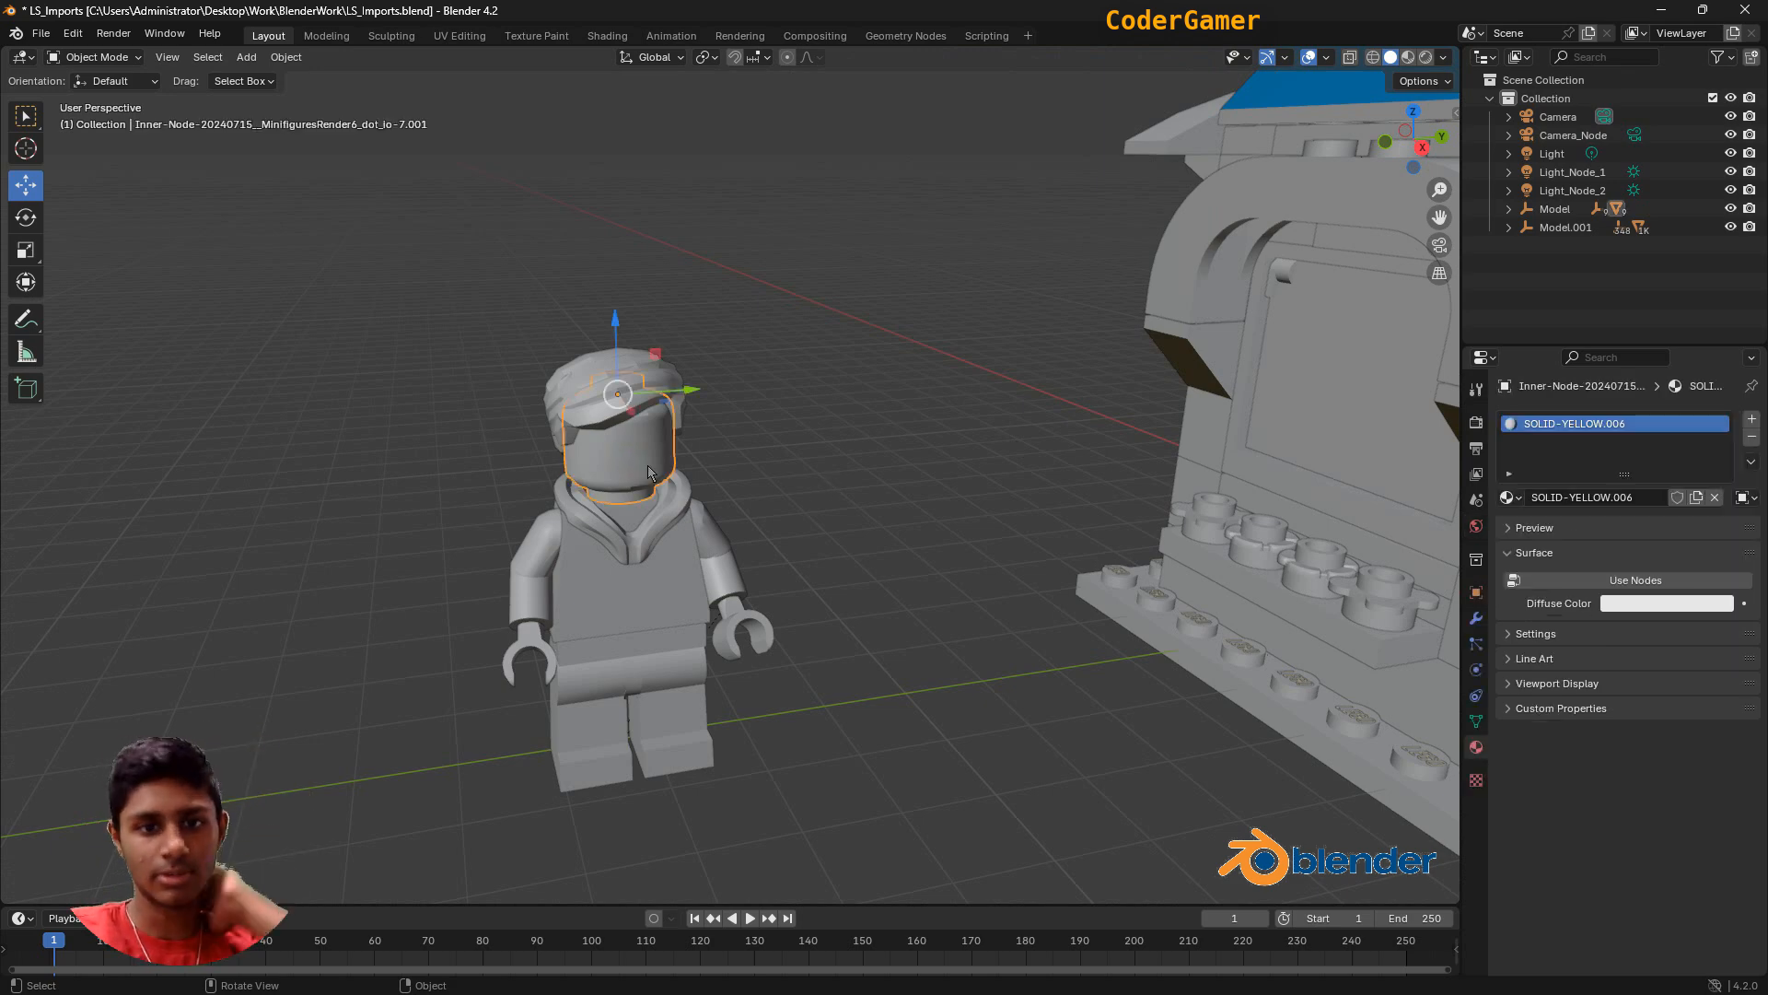
left_click(600, 41)
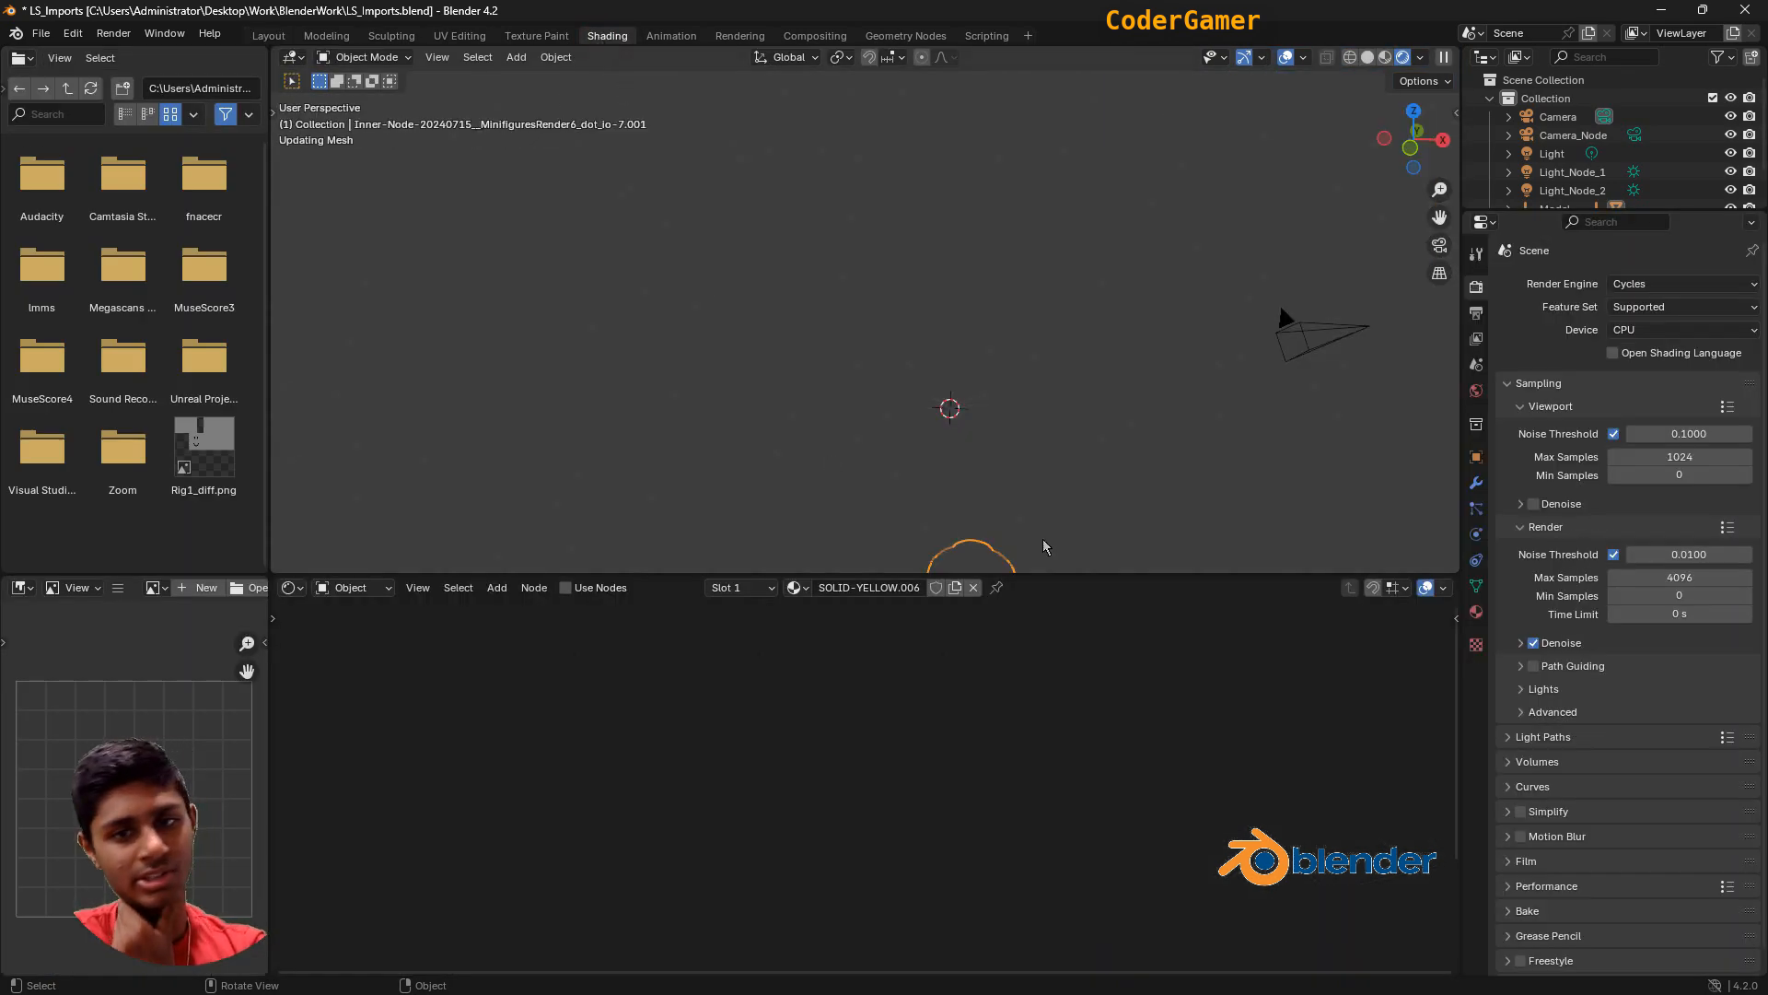
mouse_move(977, 387)
middle_mouse_down()
mouse_move(930, 361)
mouse_move(866, 373)
mouse_move(833, 498)
mouse_move(811, 508)
mouse_move(793, 474)
mouse_move(562, 433)
middle_mouse_up()
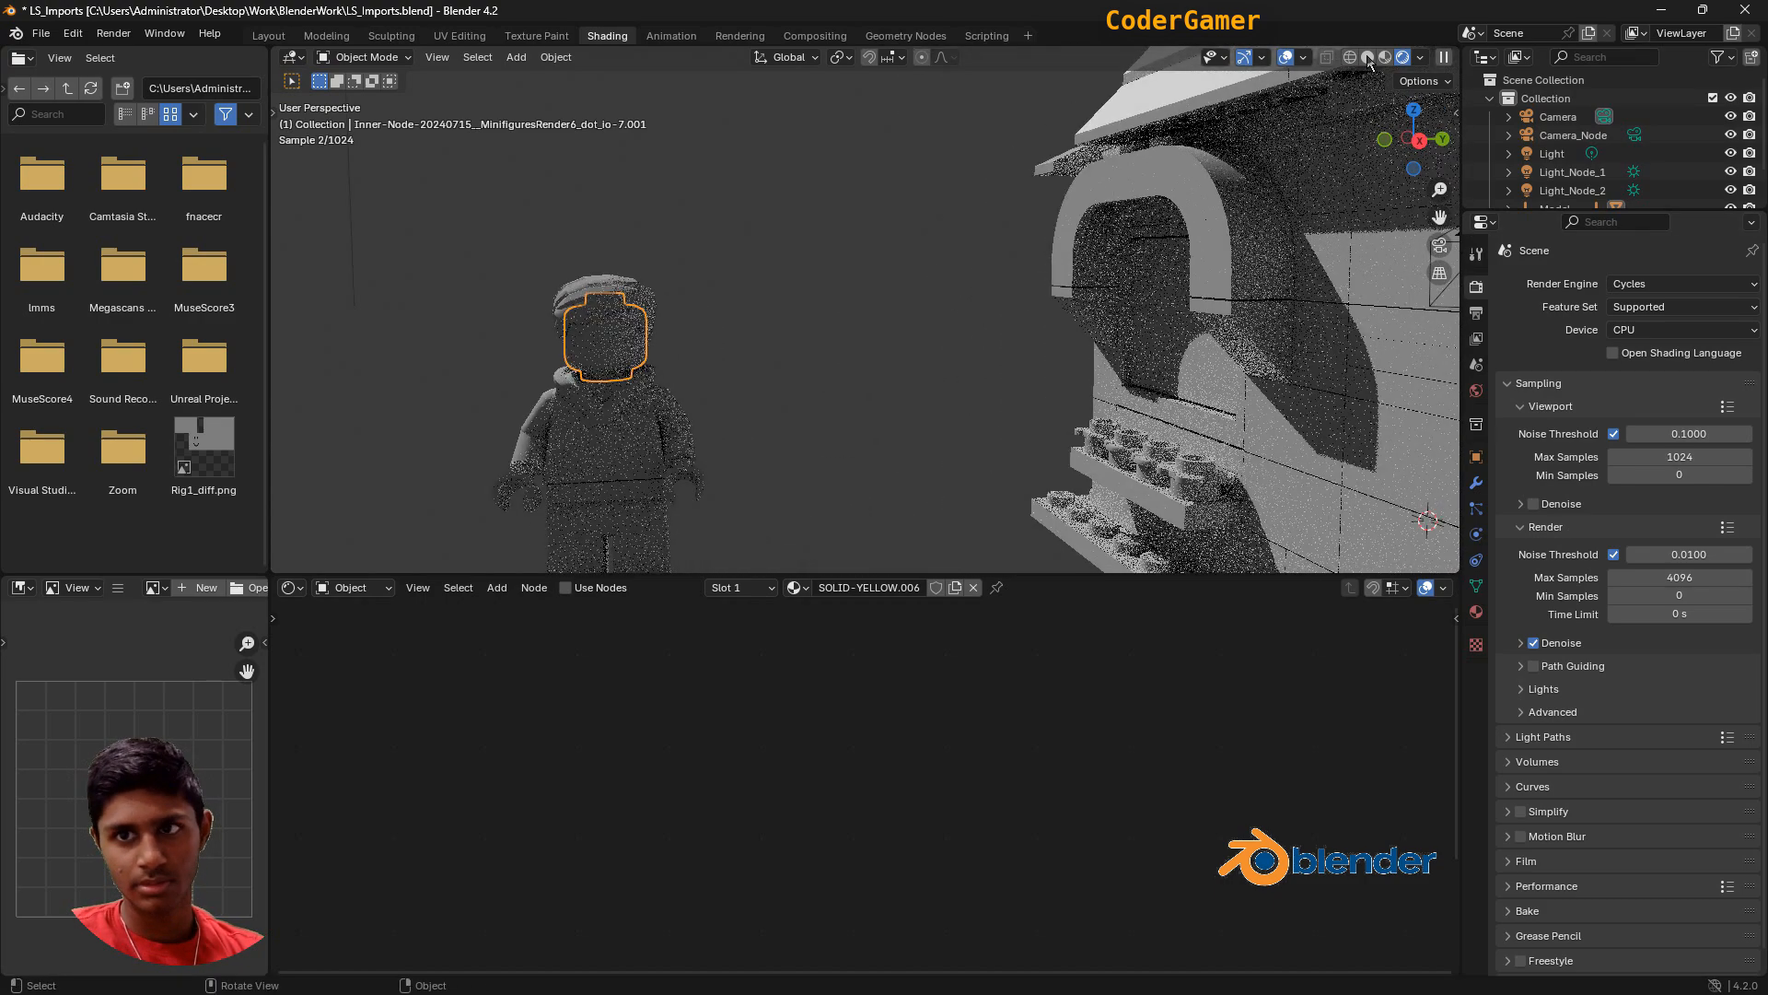
left_click(1368, 57)
left_click_drag(1430, 216, 1348, 175)
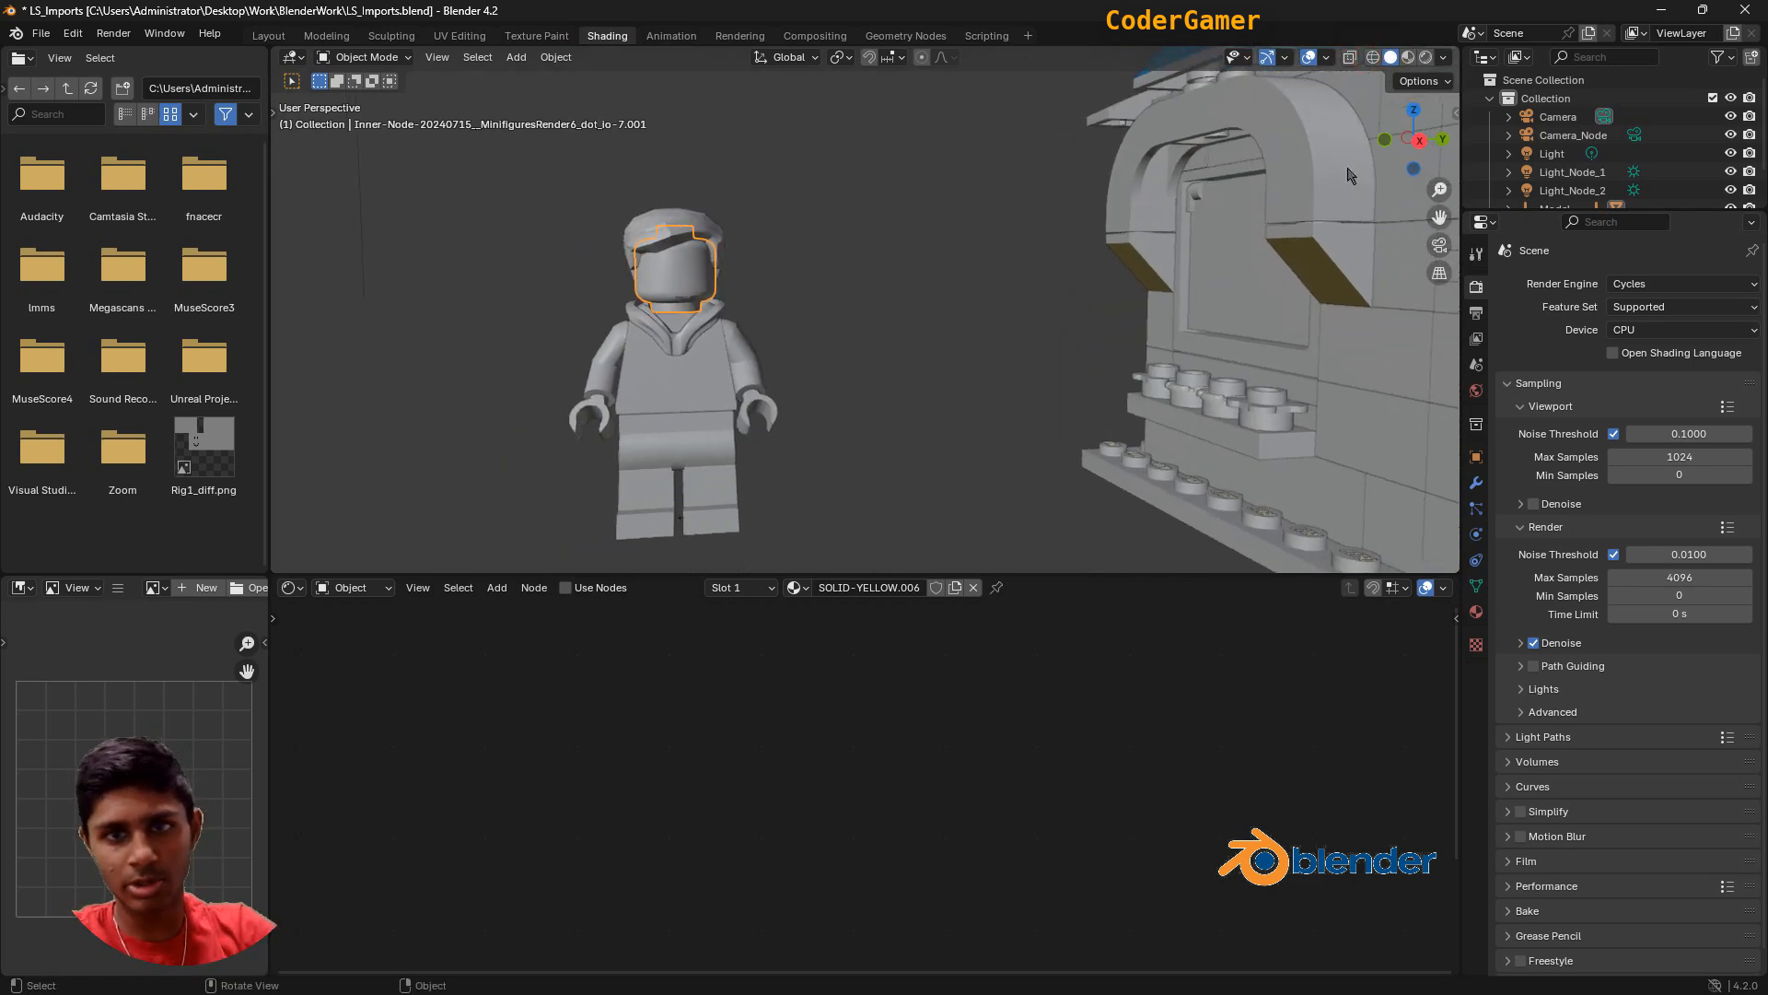
Enable nodes for the head's SOLID-YELLOW.006 material, set its base color to yellow, and show the viewport in Material Preview.
left_click(564, 588)
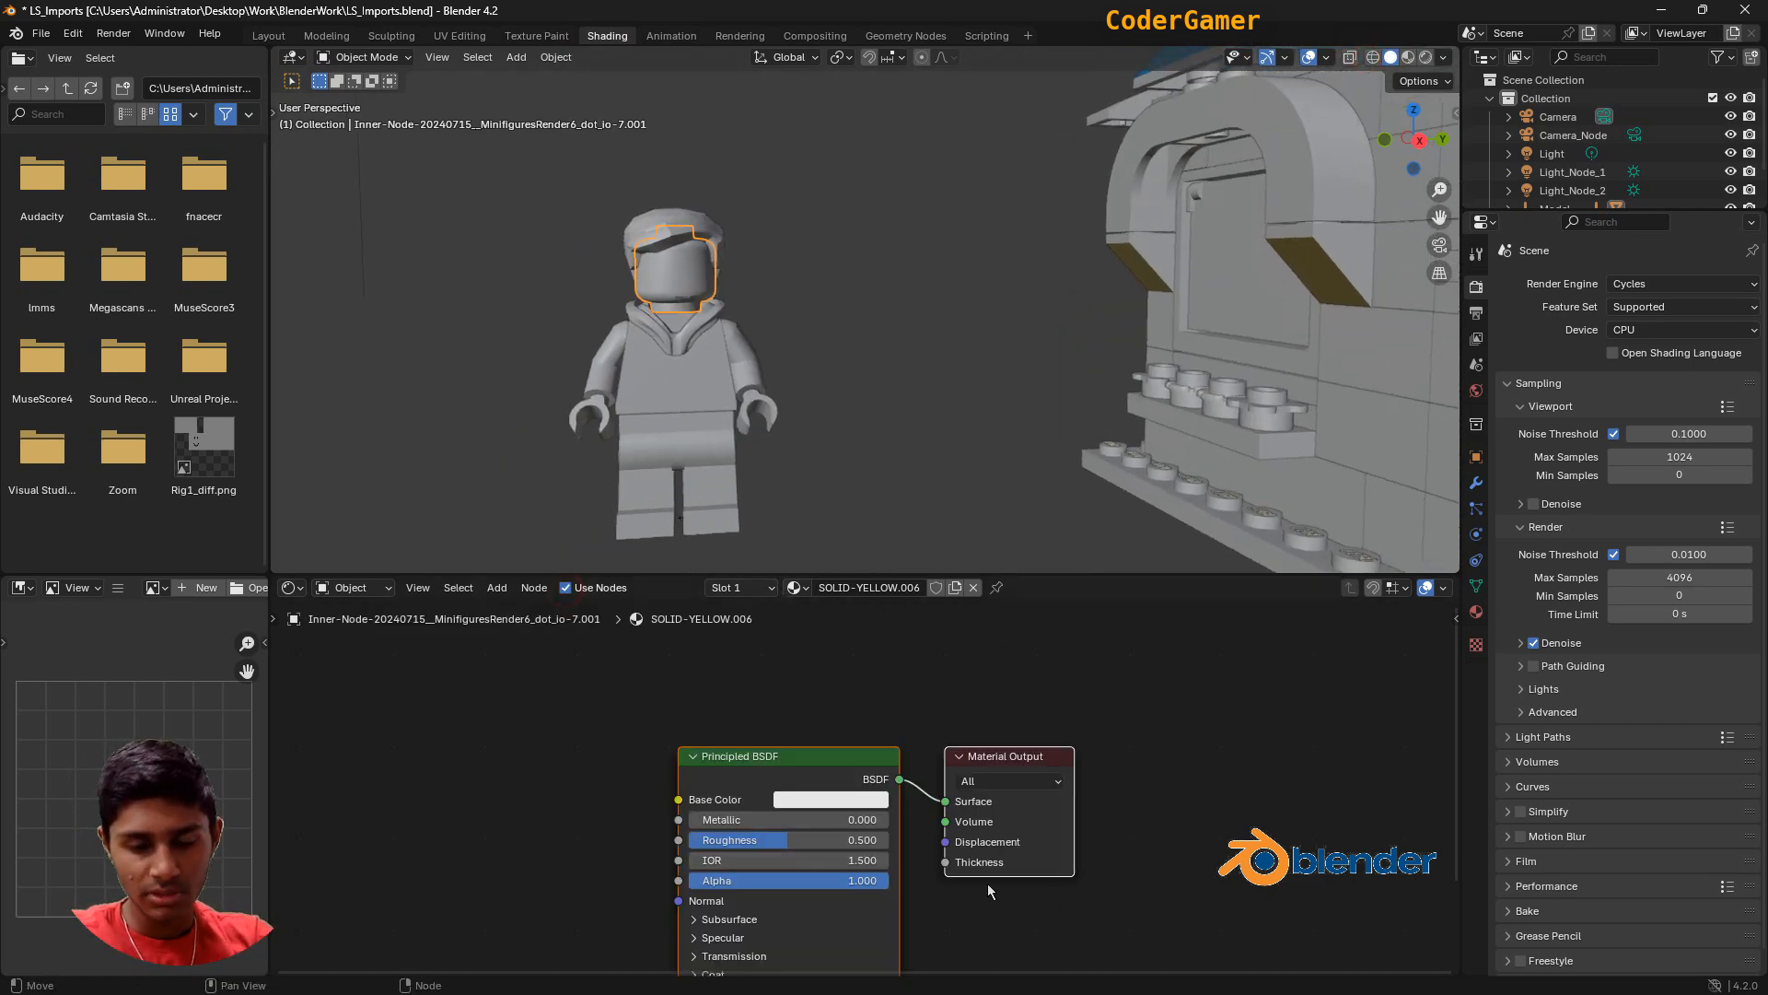
left_click(877, 799)
left_click_drag(854, 608, 814, 630)
left_click(1408, 58)
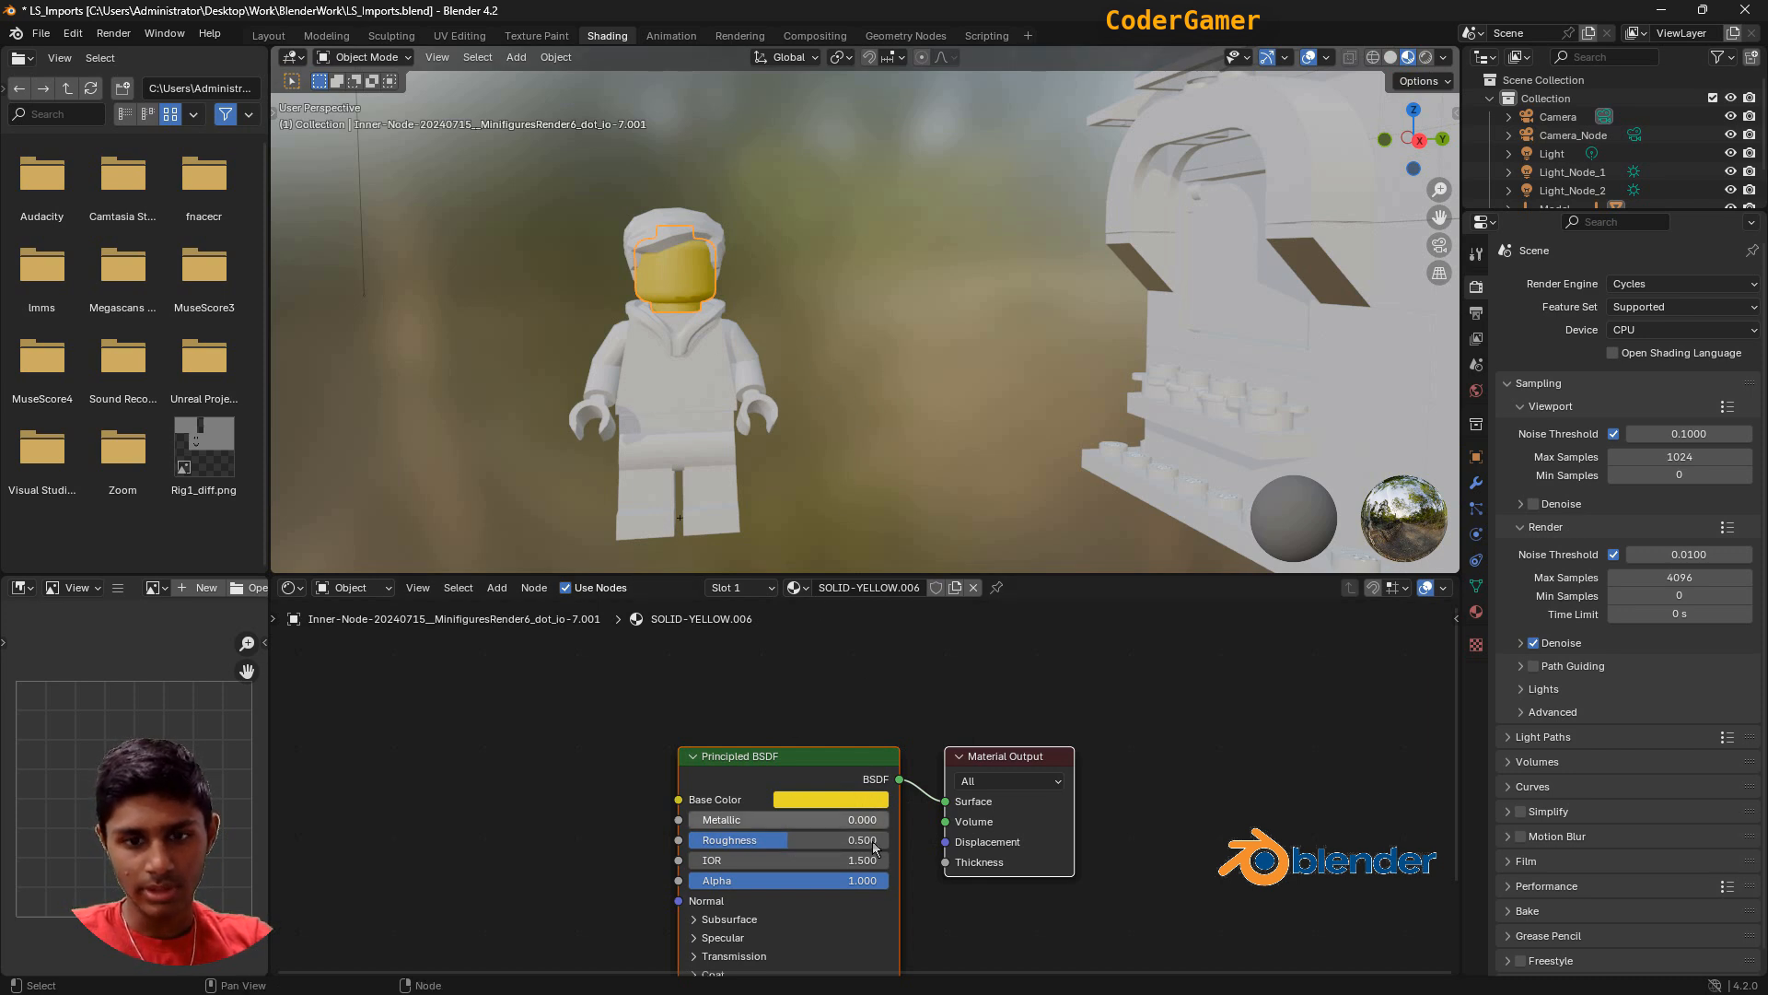
Enable nodes for the torso's SOLID-FABULAND_LIME.002 material and set its base color to lime green.
left_click(687, 394)
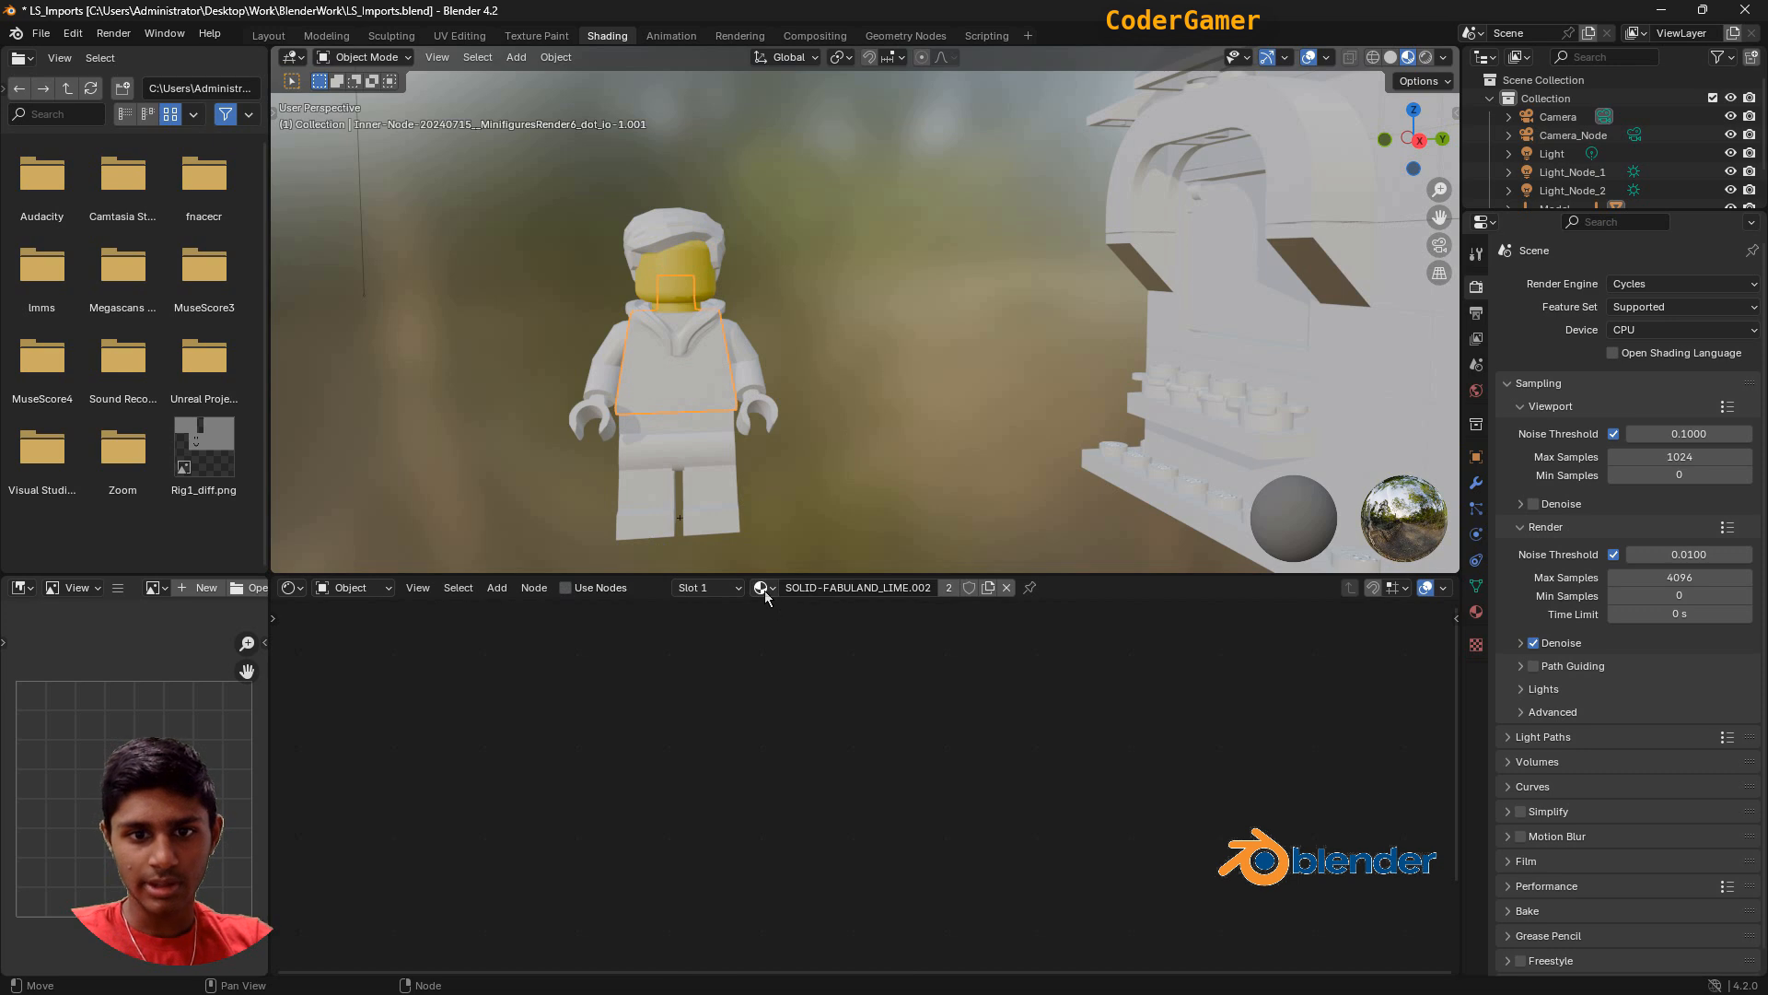
left_click(584, 589)
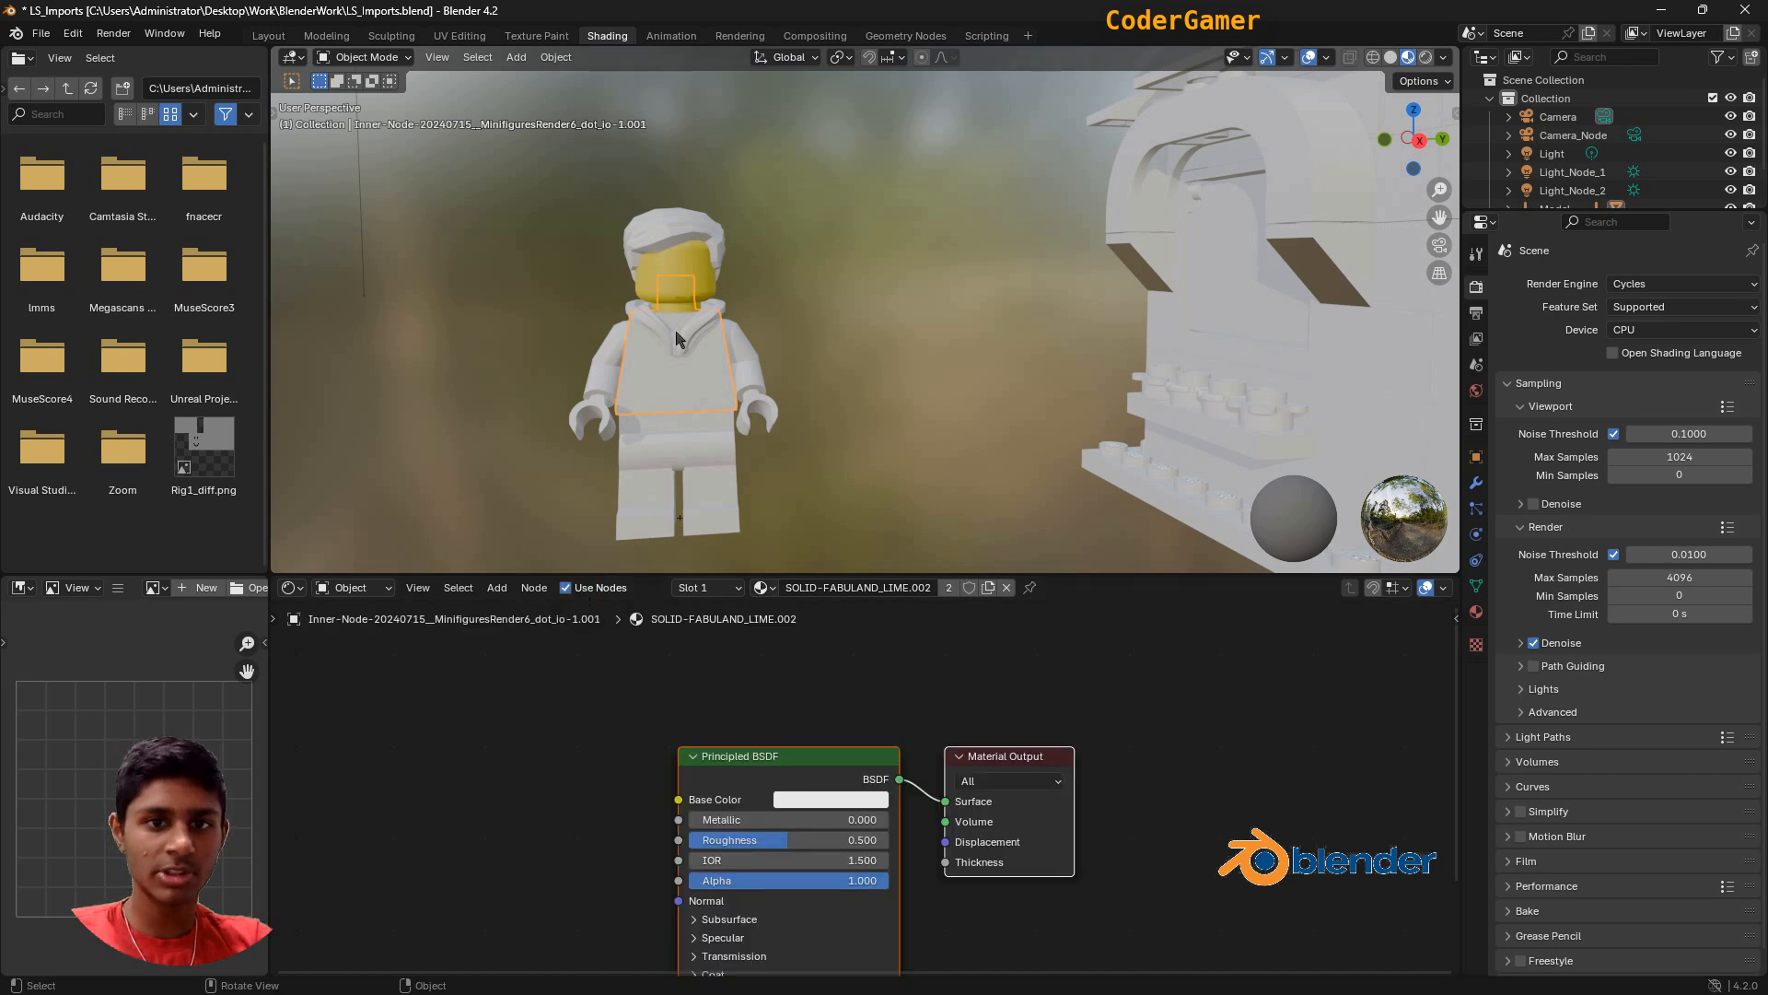
left_click(686, 282)
left_click(679, 368)
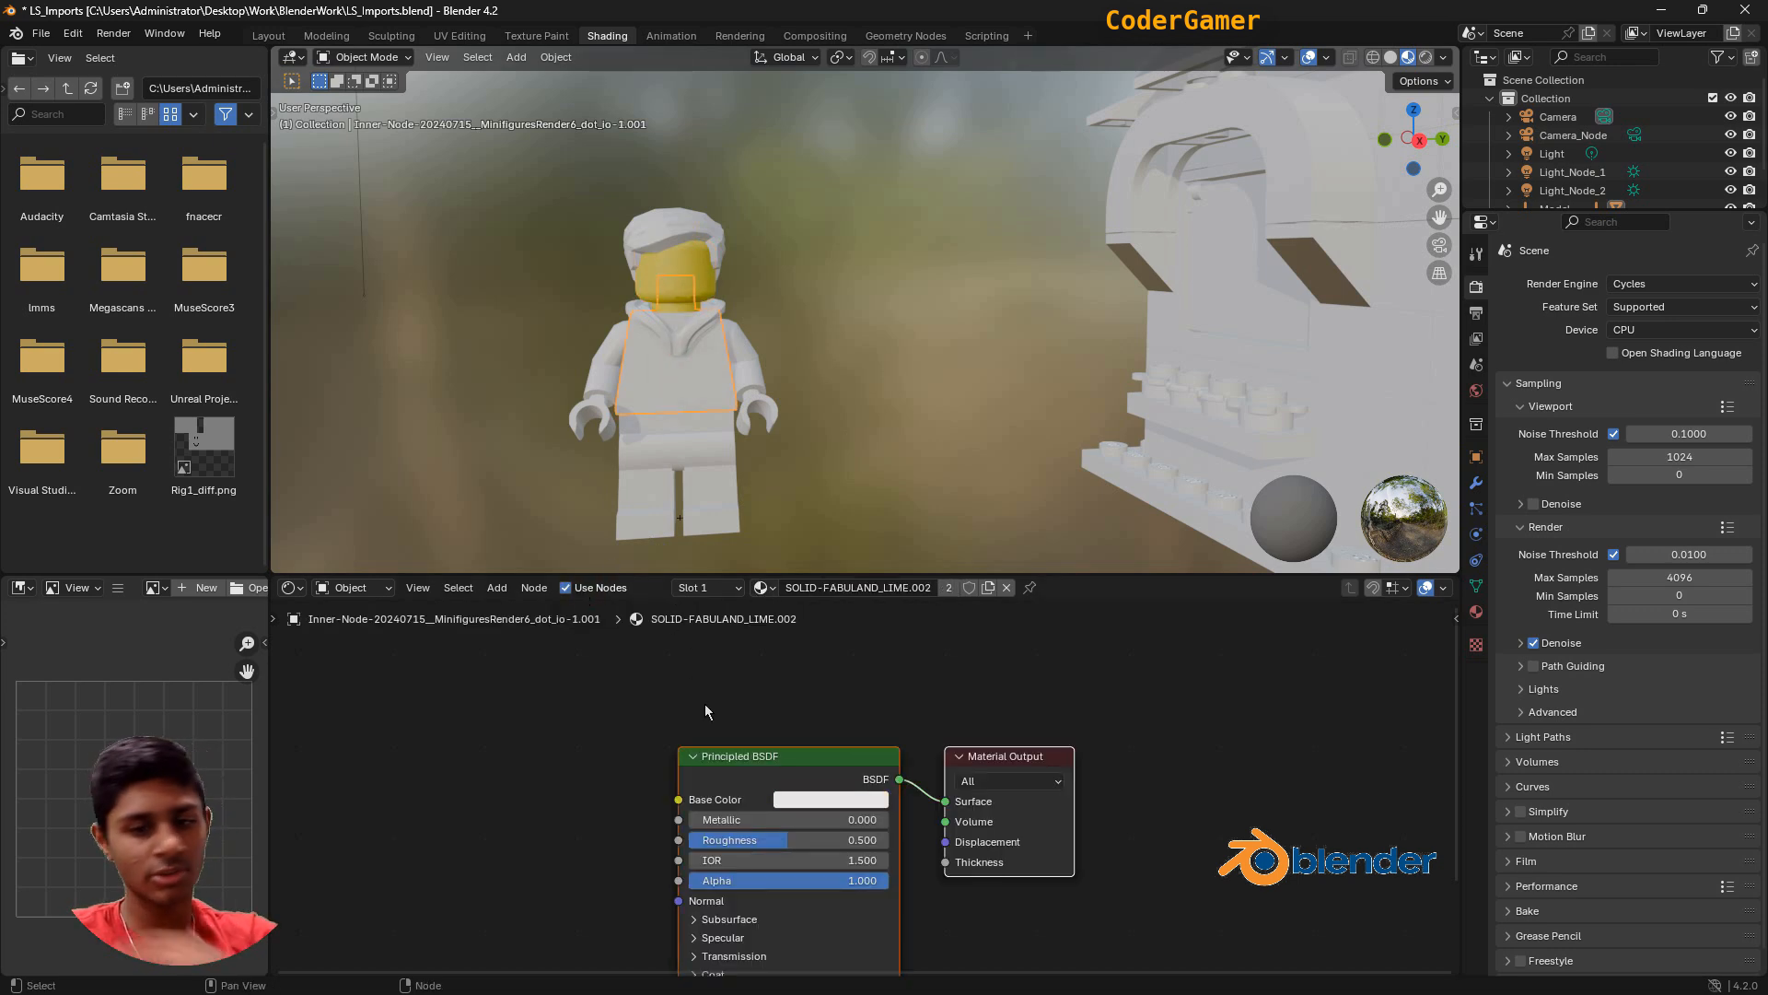
left_click(581, 594)
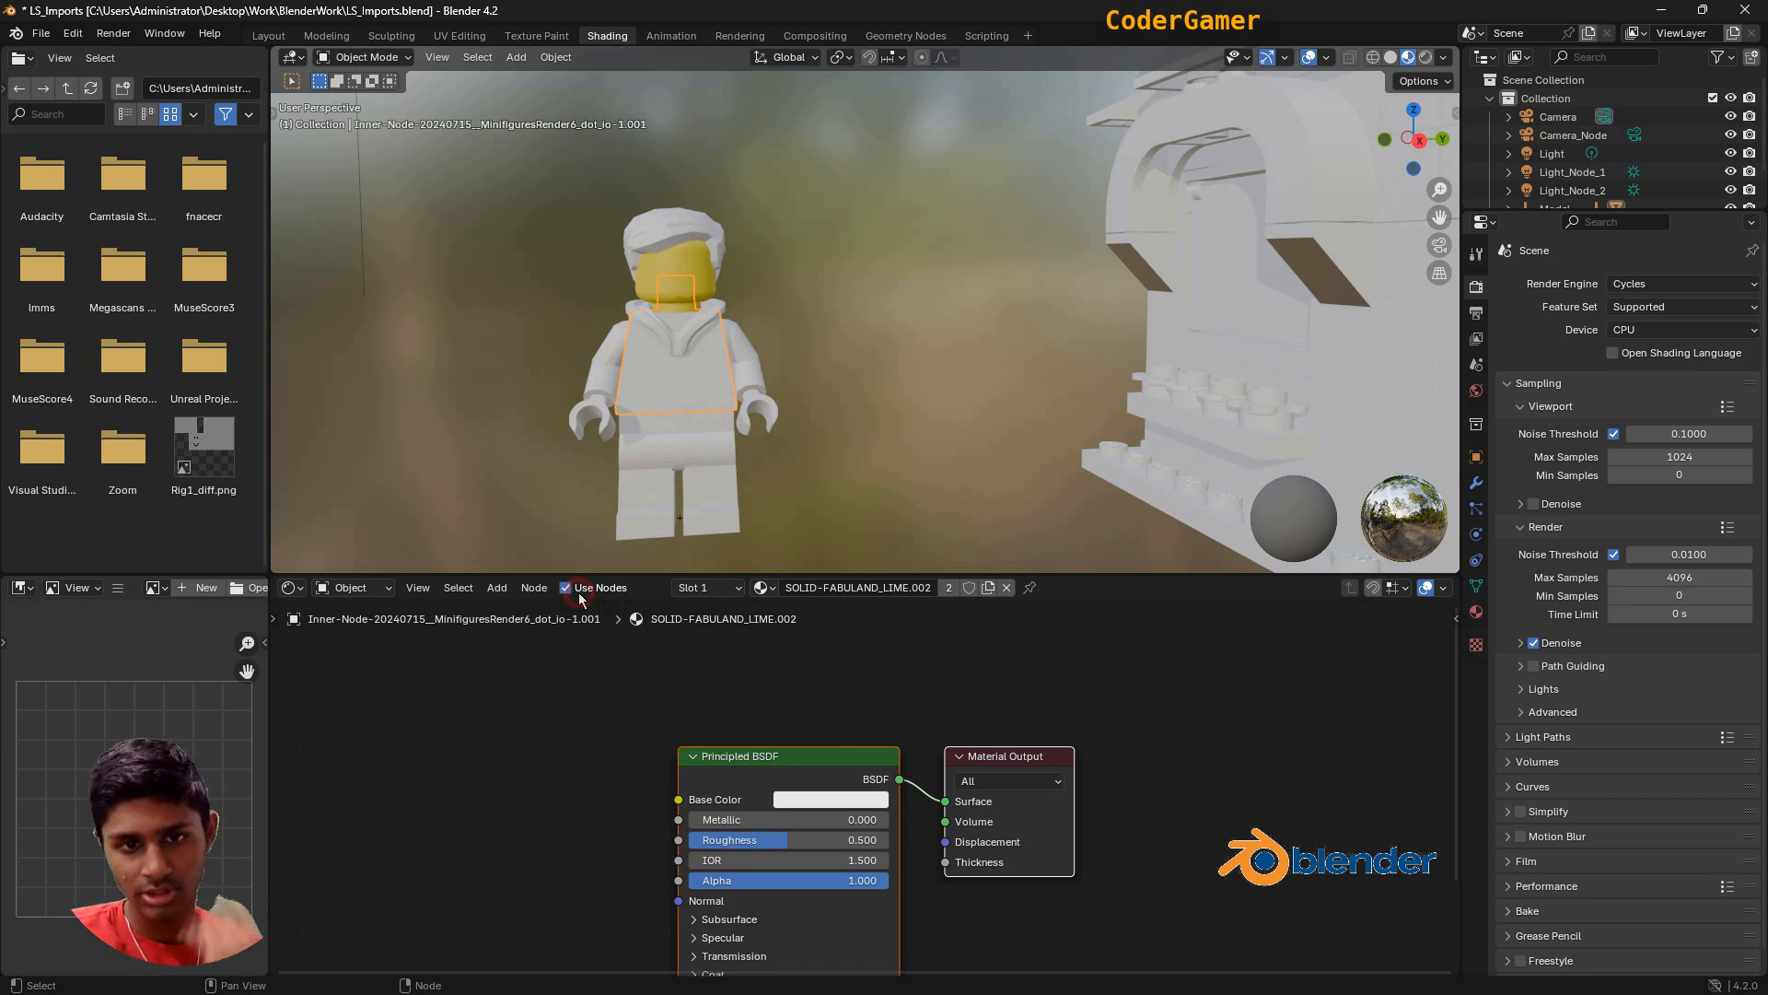
left_click(880, 797)
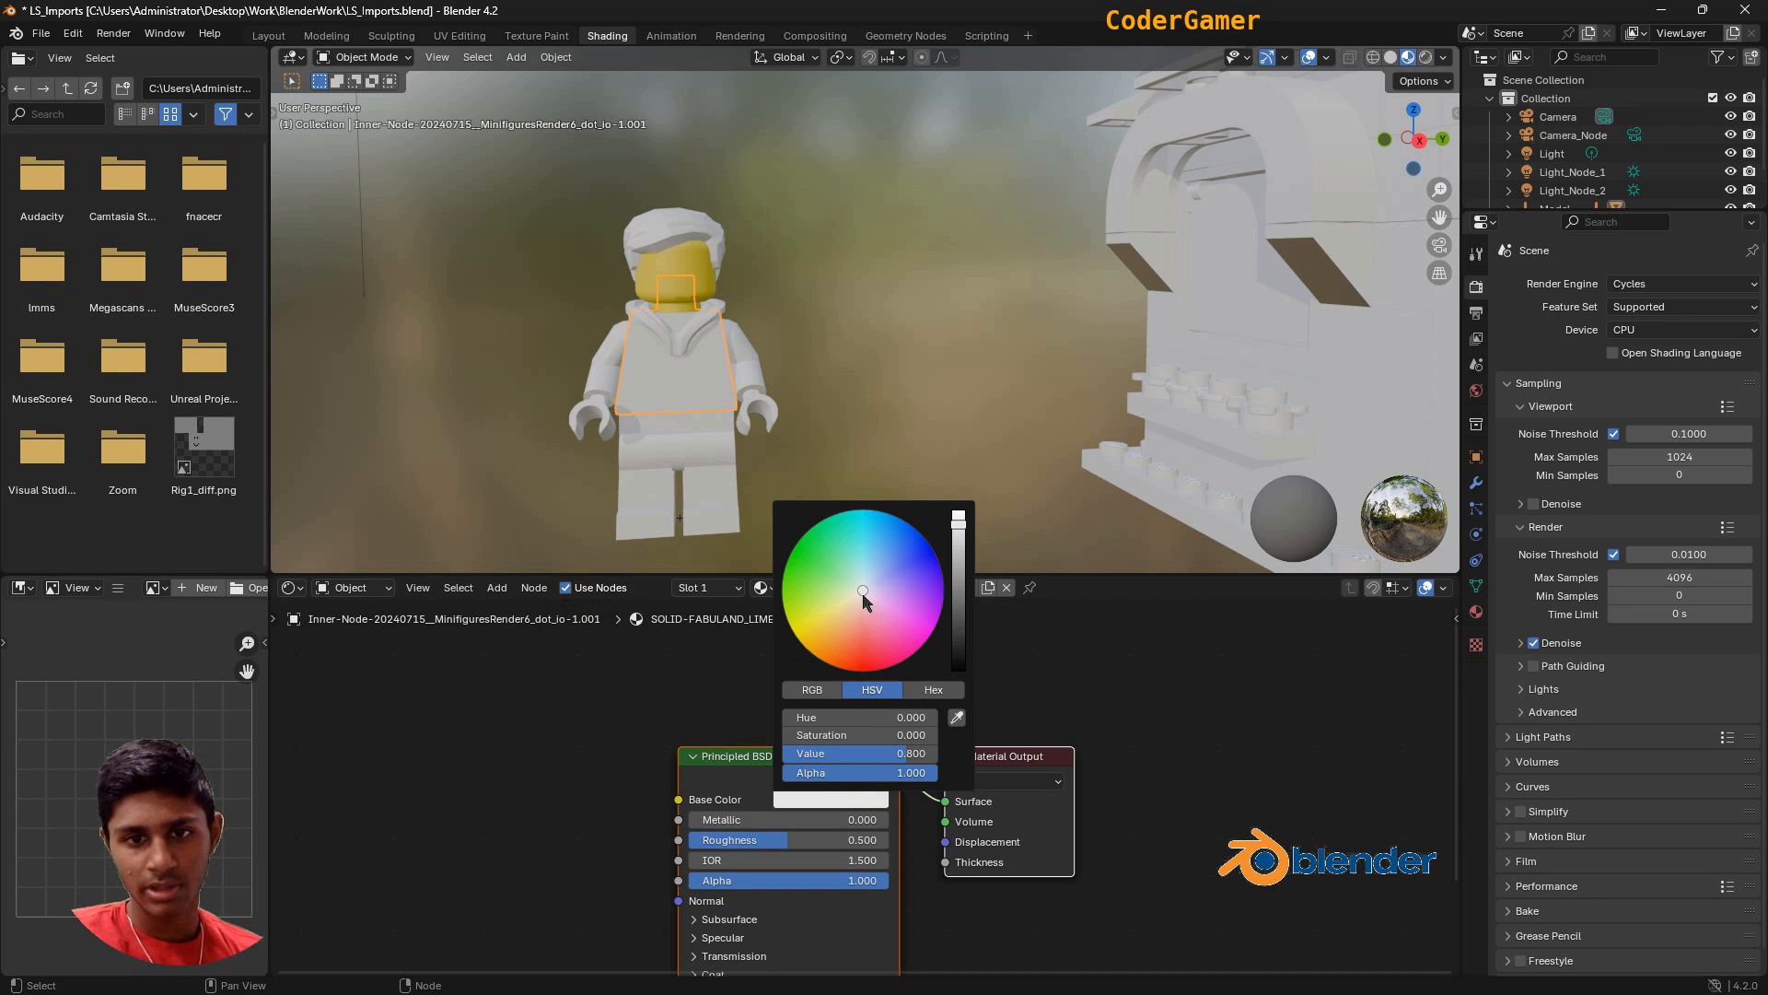
left_click(827, 589)
left_click_drag(826, 589, 800, 588)
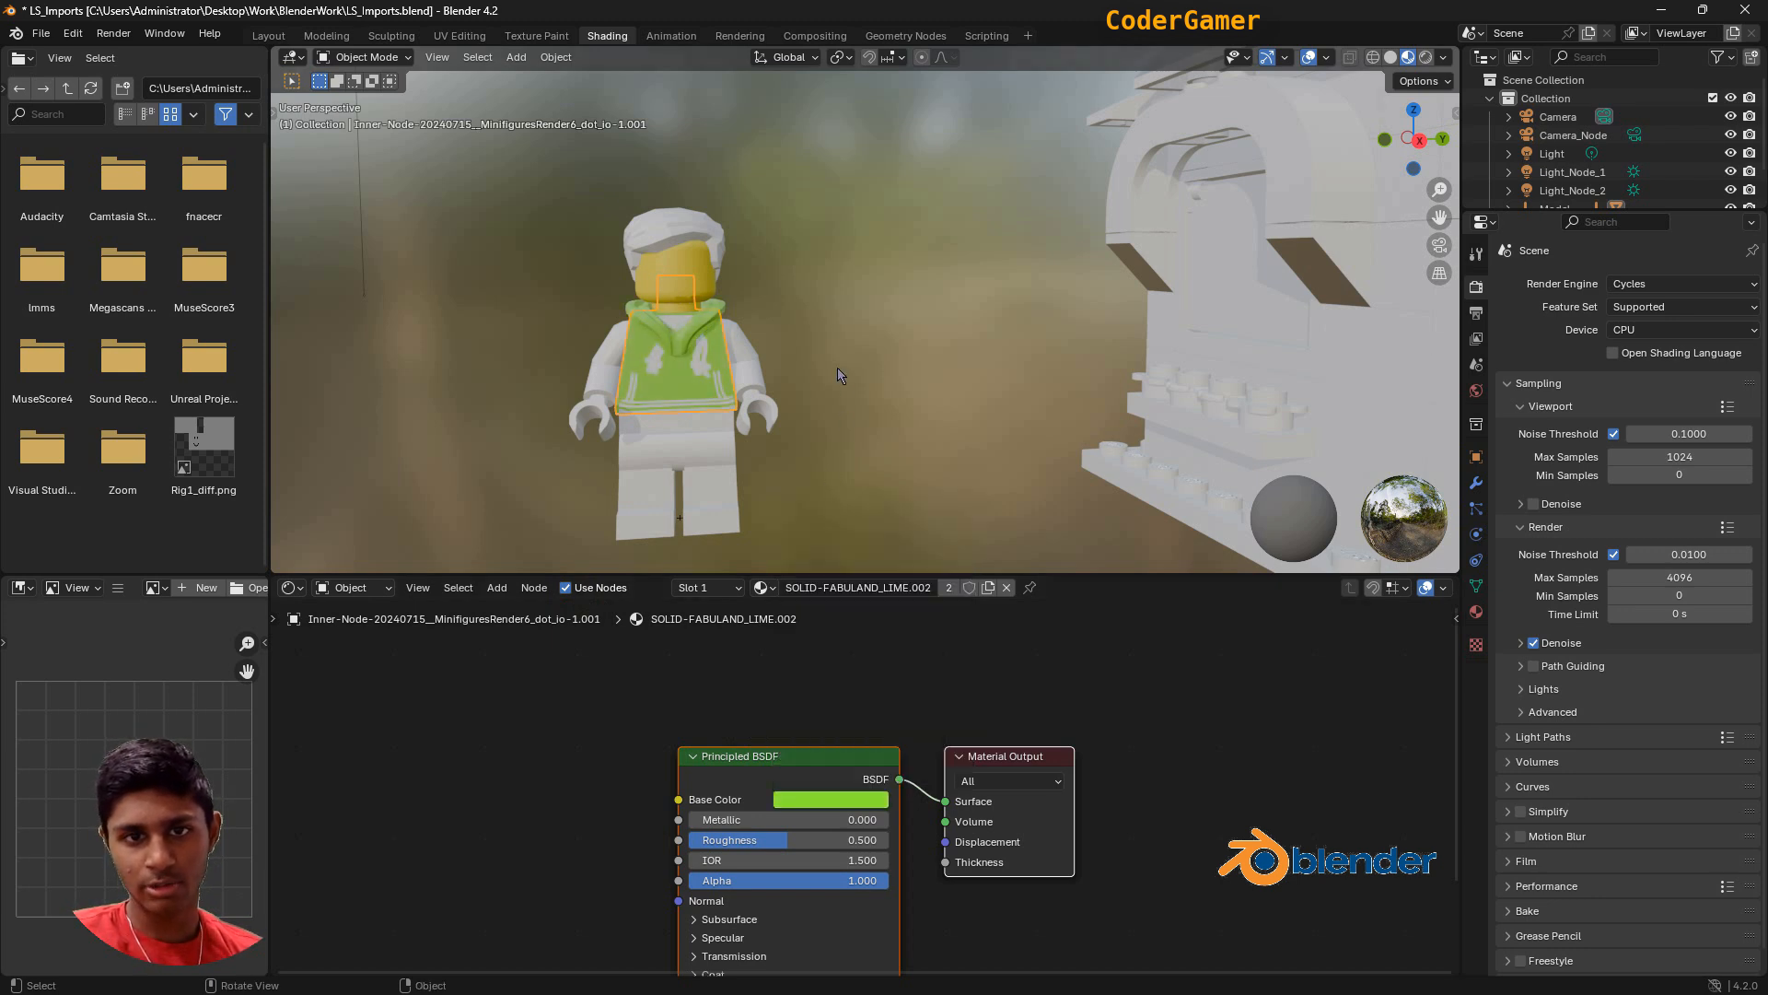
Enable nodes for the SOLID-LILAC.002 material on the minifigure's left arm and set its base color to purple.
left_click(748, 366)
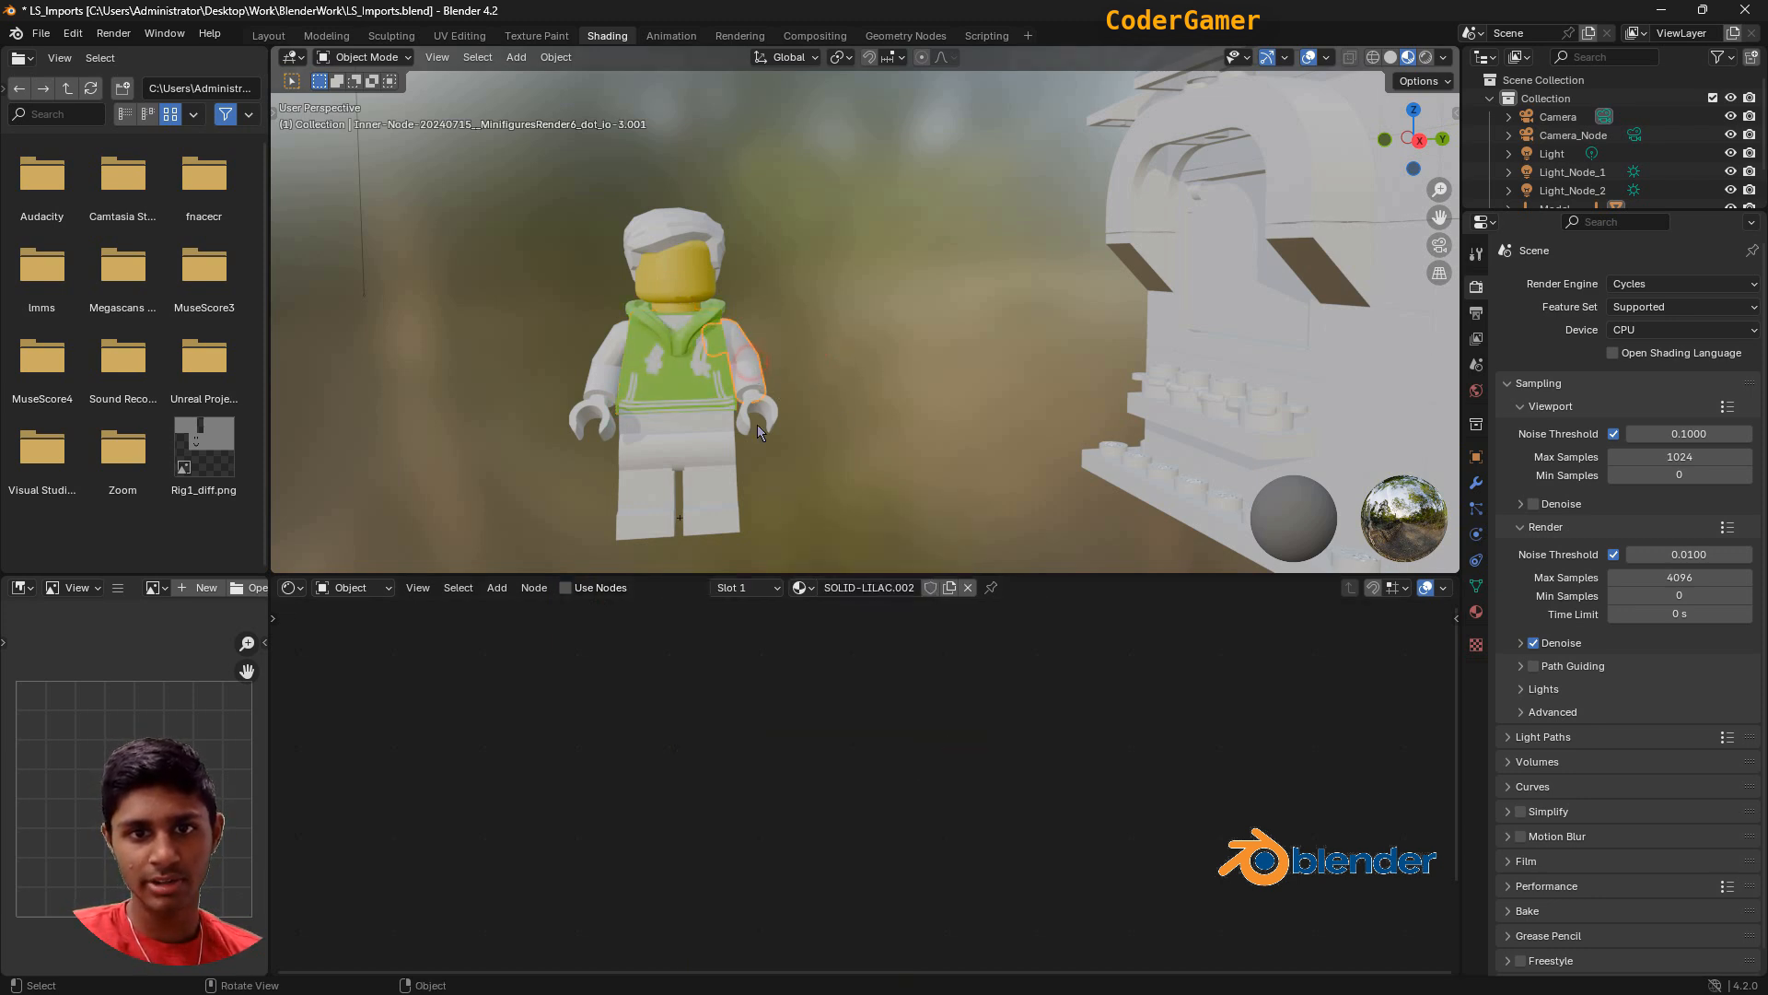
left_click(778, 588)
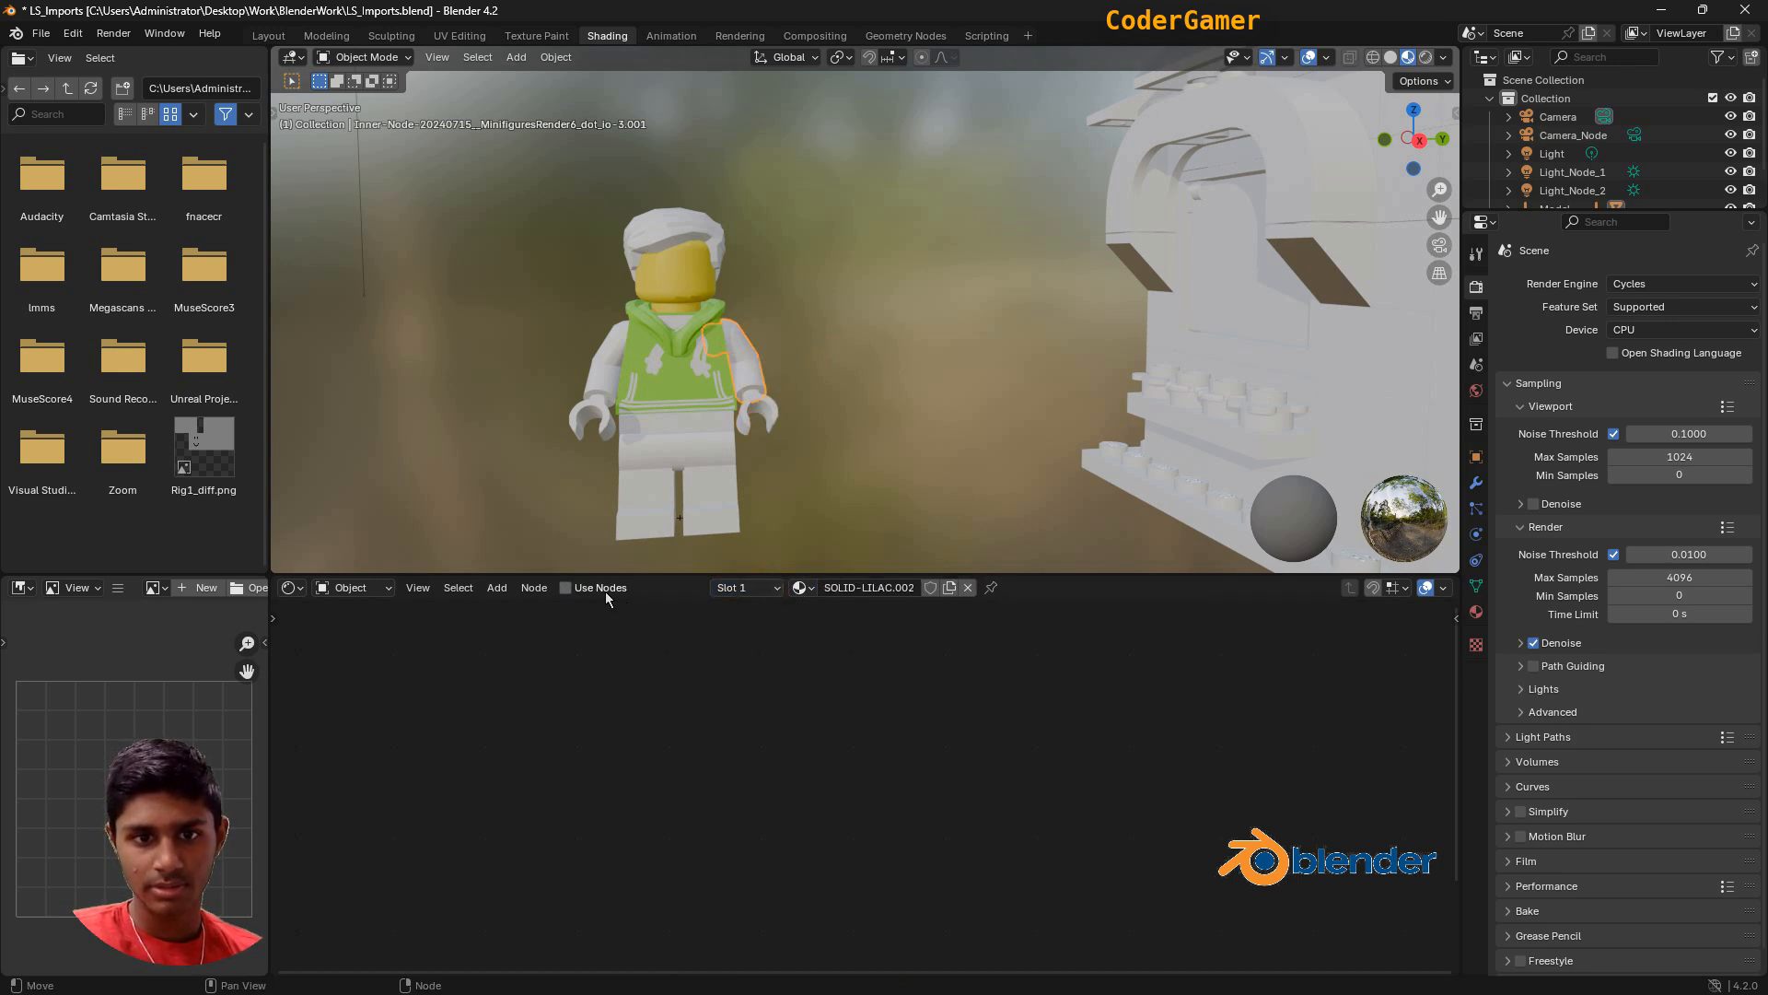
left_click(566, 587)
left_click(885, 800)
left_click_drag(890, 600, 928, 608)
Enable nodes for the SOLID-ORANGE.004 material on the minifigure's right arm and set its base color to orange.
left_click(613, 359)
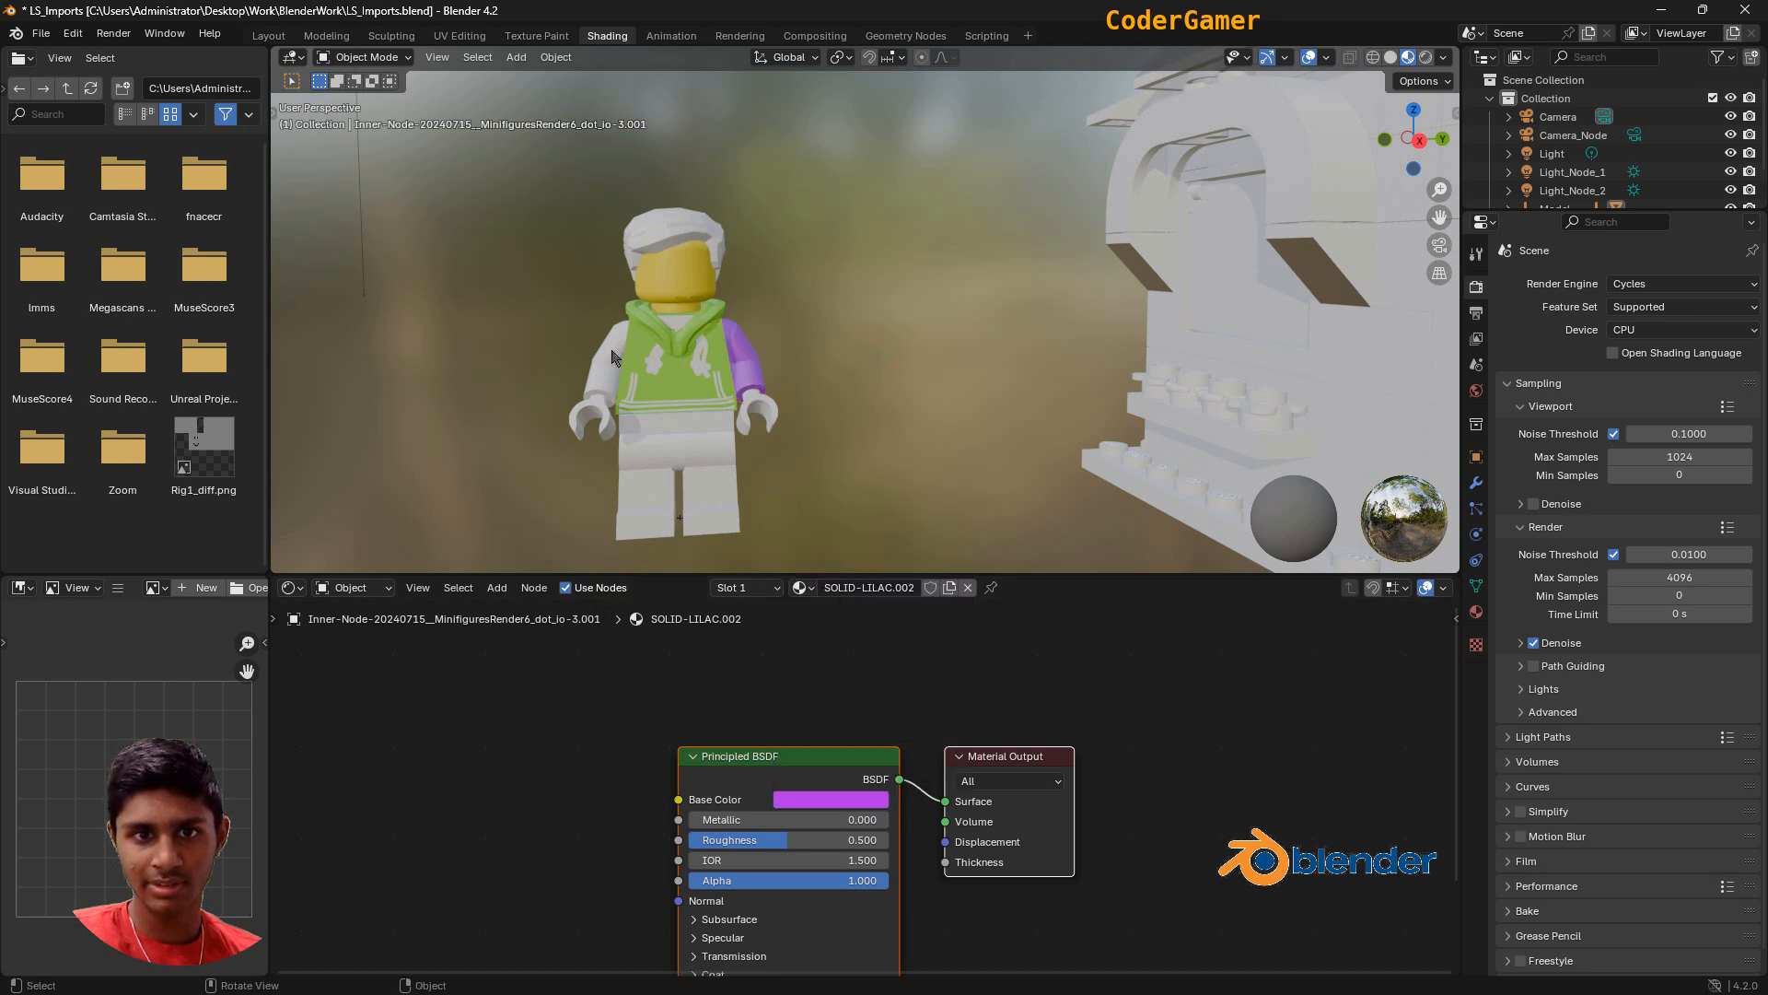
left_click(737, 587)
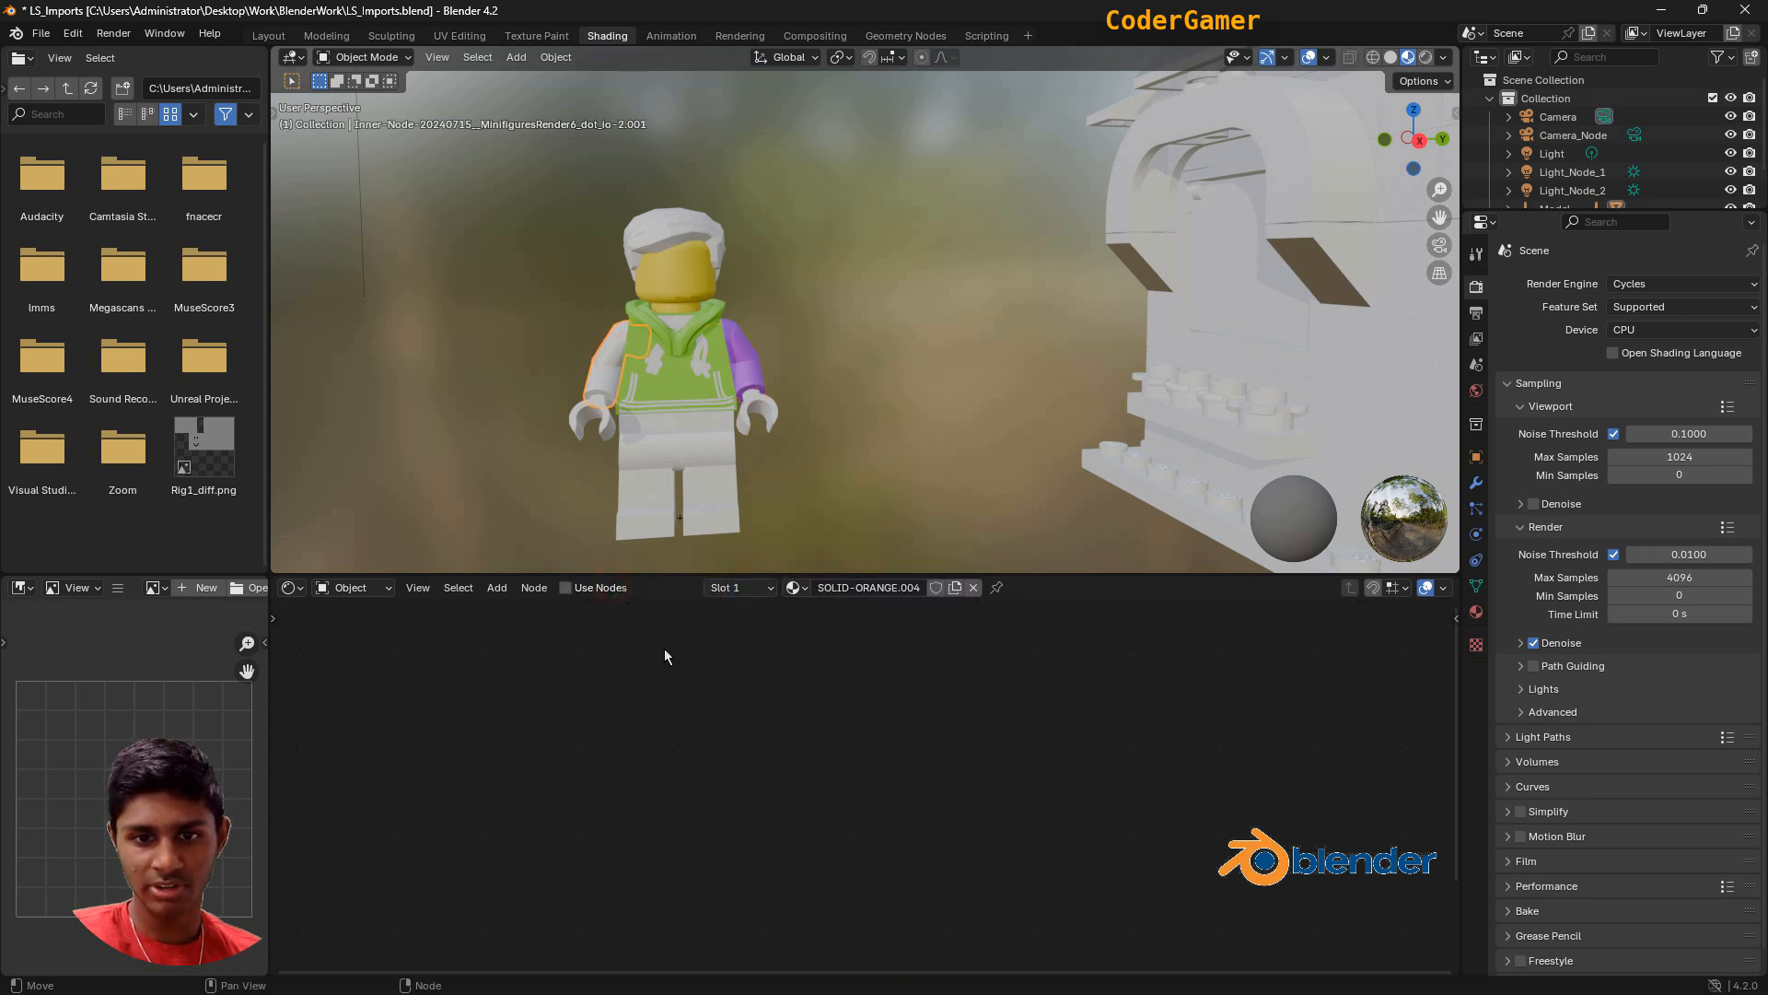
left_click(590, 587)
left_click(849, 800)
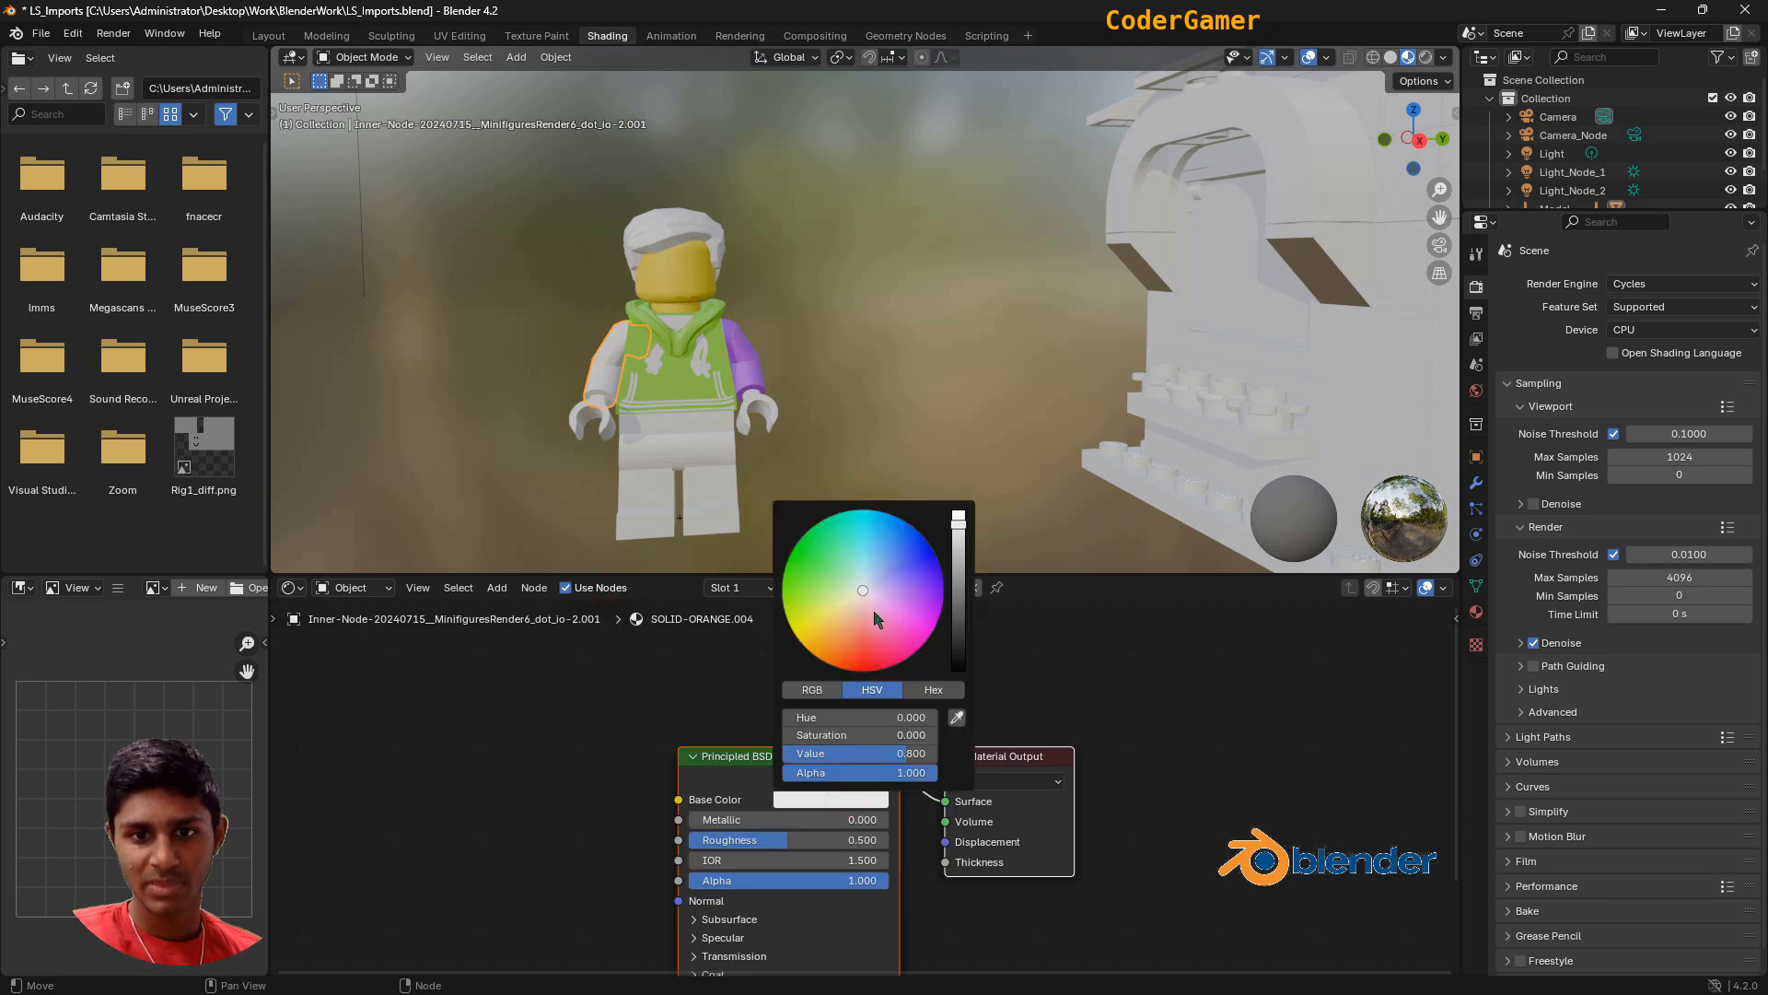
left_click_drag(882, 626, 835, 652)
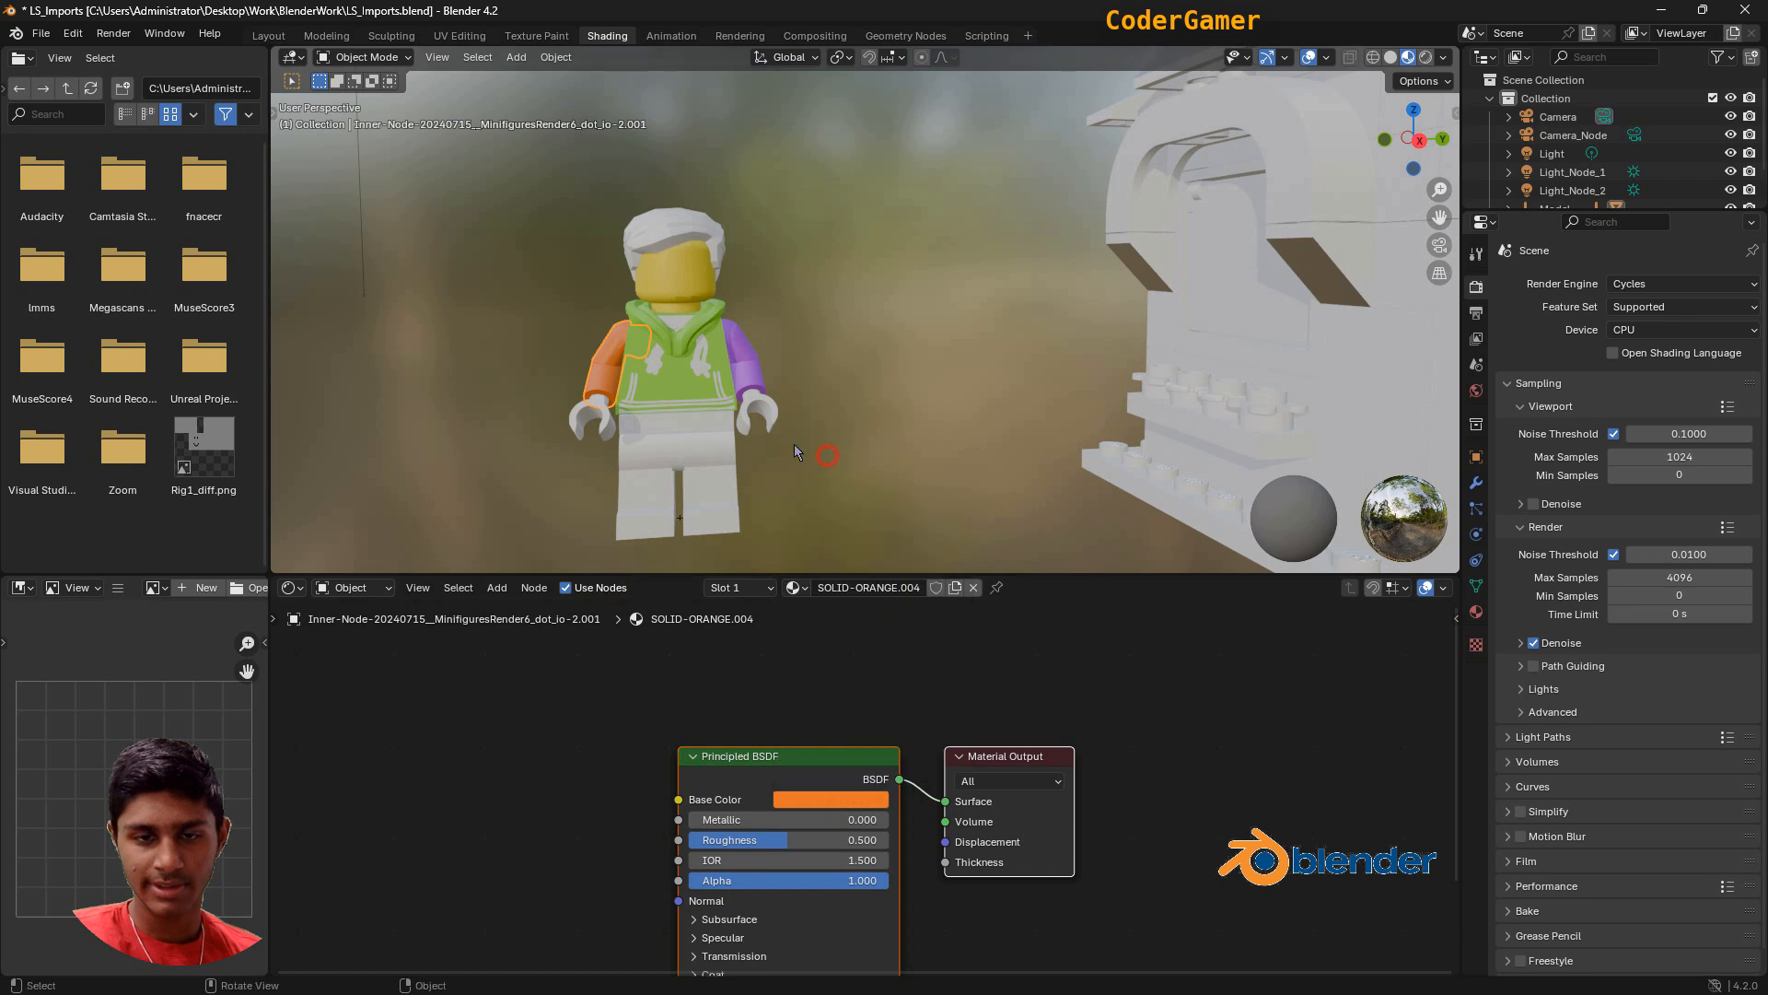
Give both of the minifigure's hands the yellow SOLID-YELLOW.002 material.
left_click(760, 424)
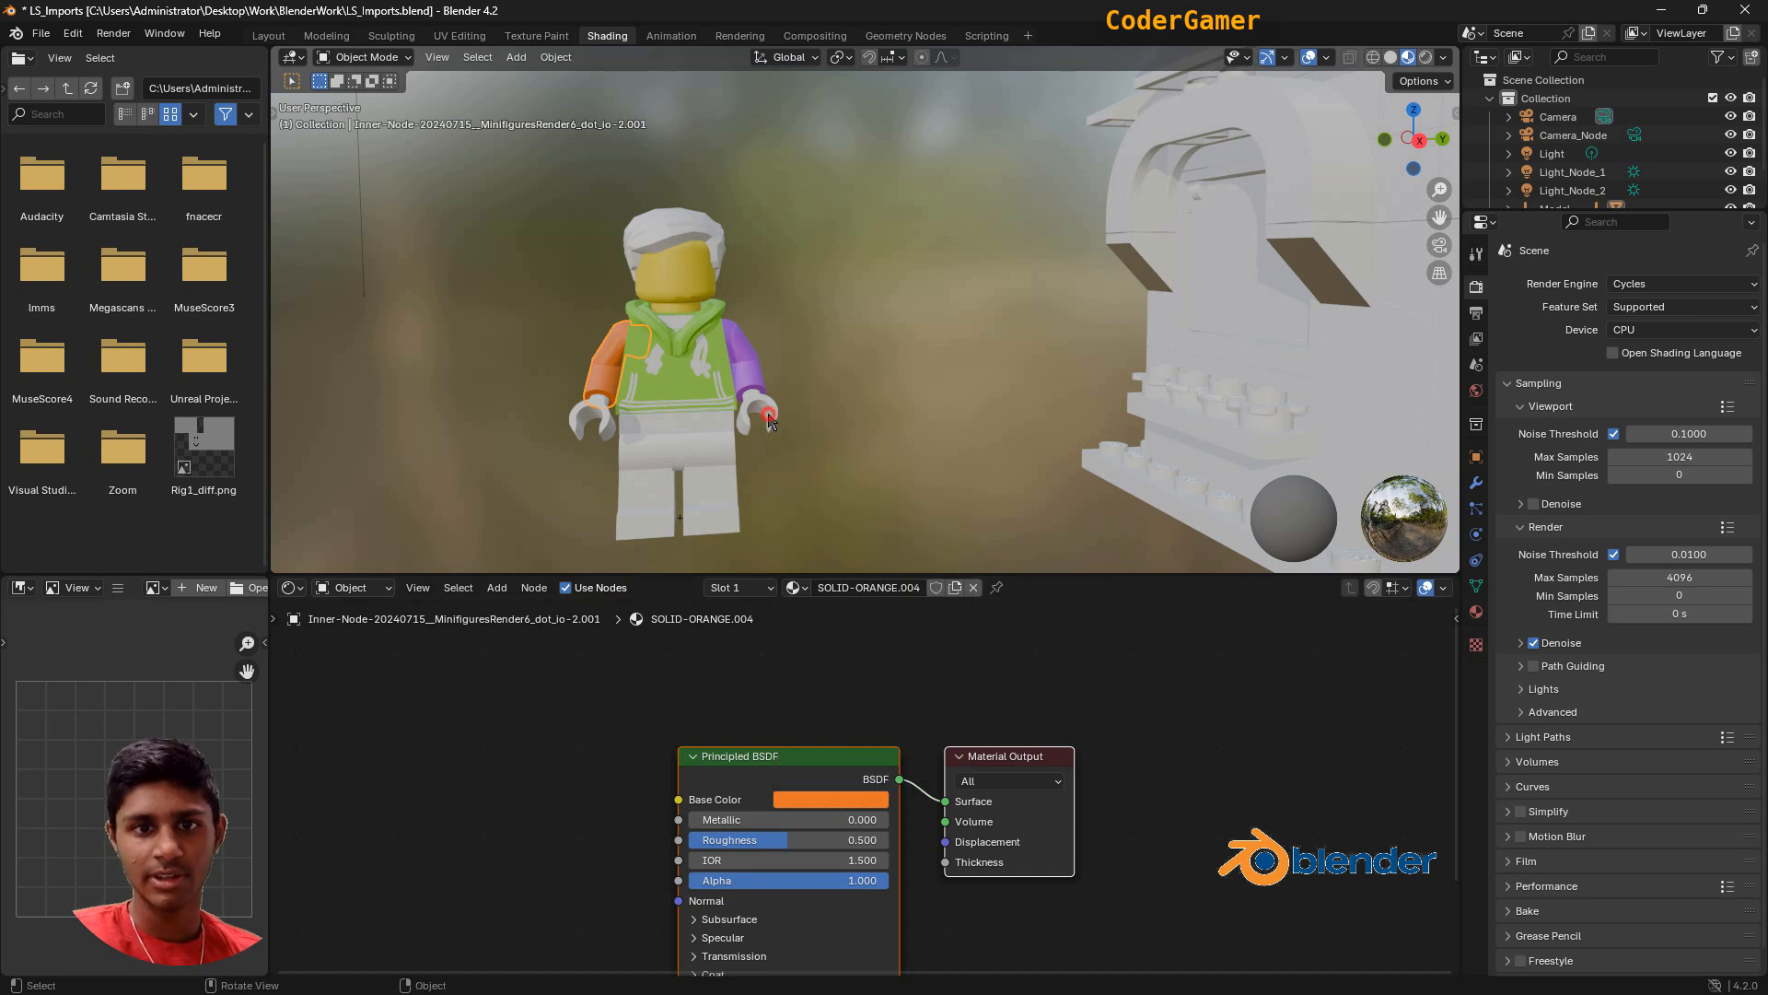
left_click(783, 586)
left_click(845, 615)
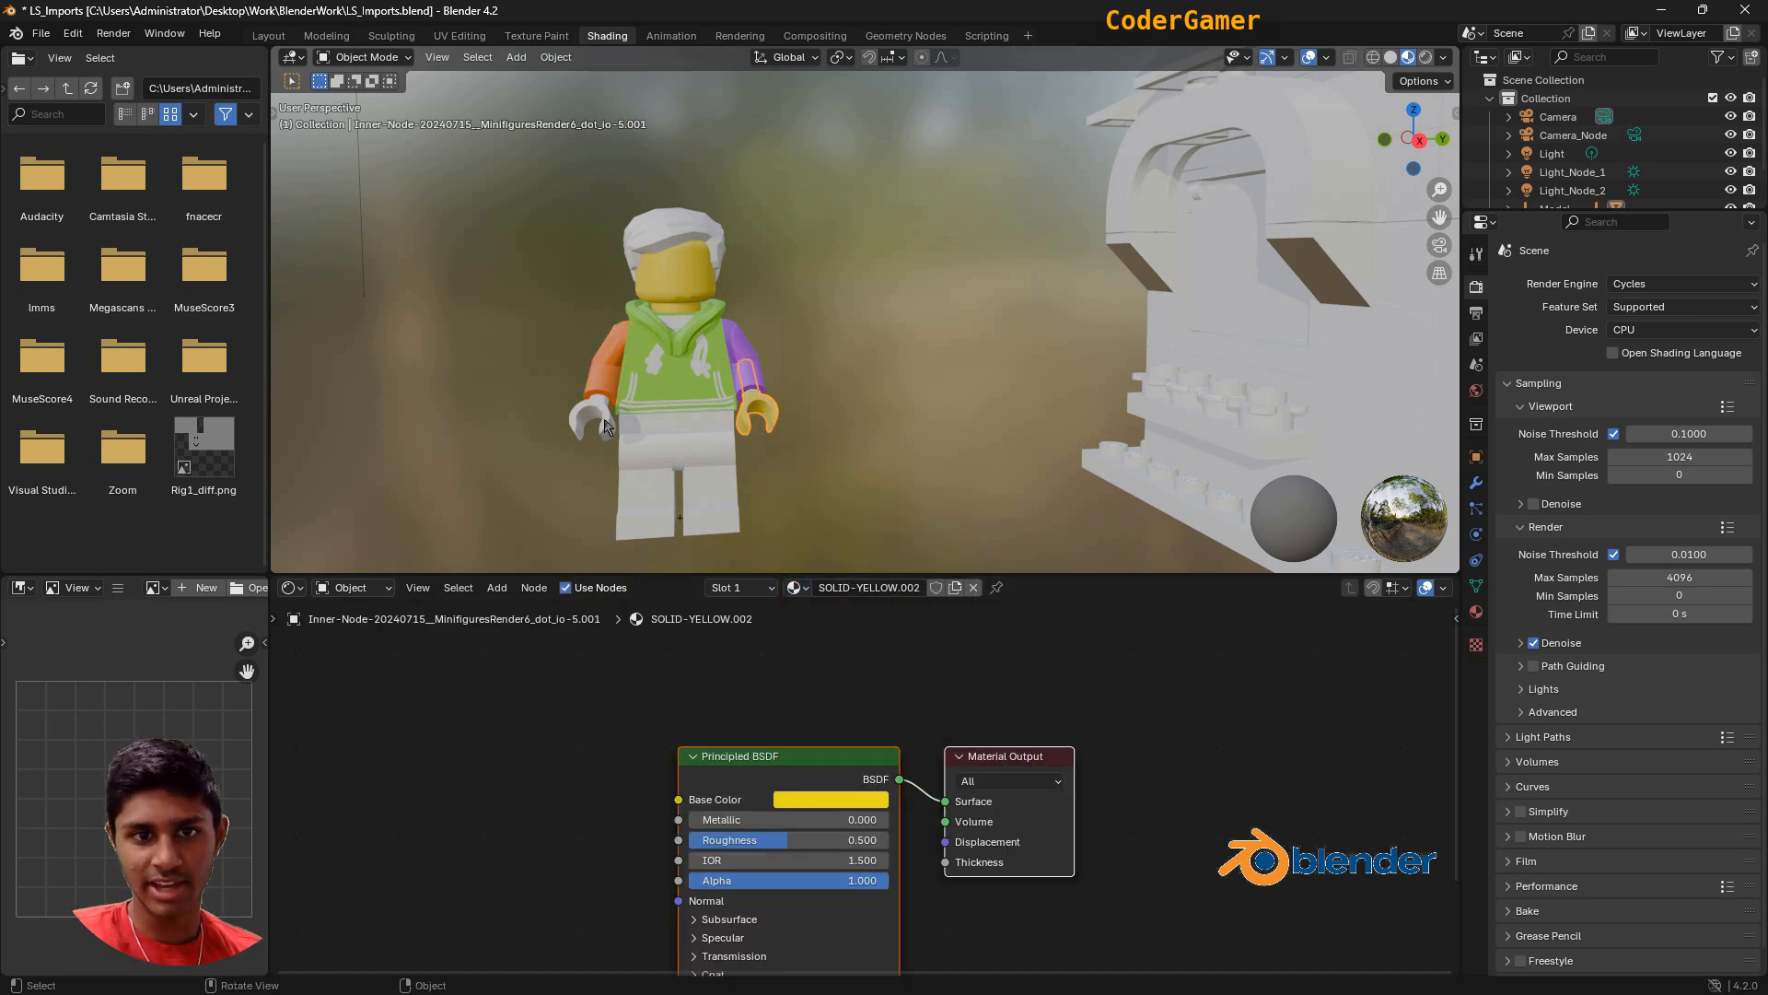
left_click(603, 419)
left_click(783, 587)
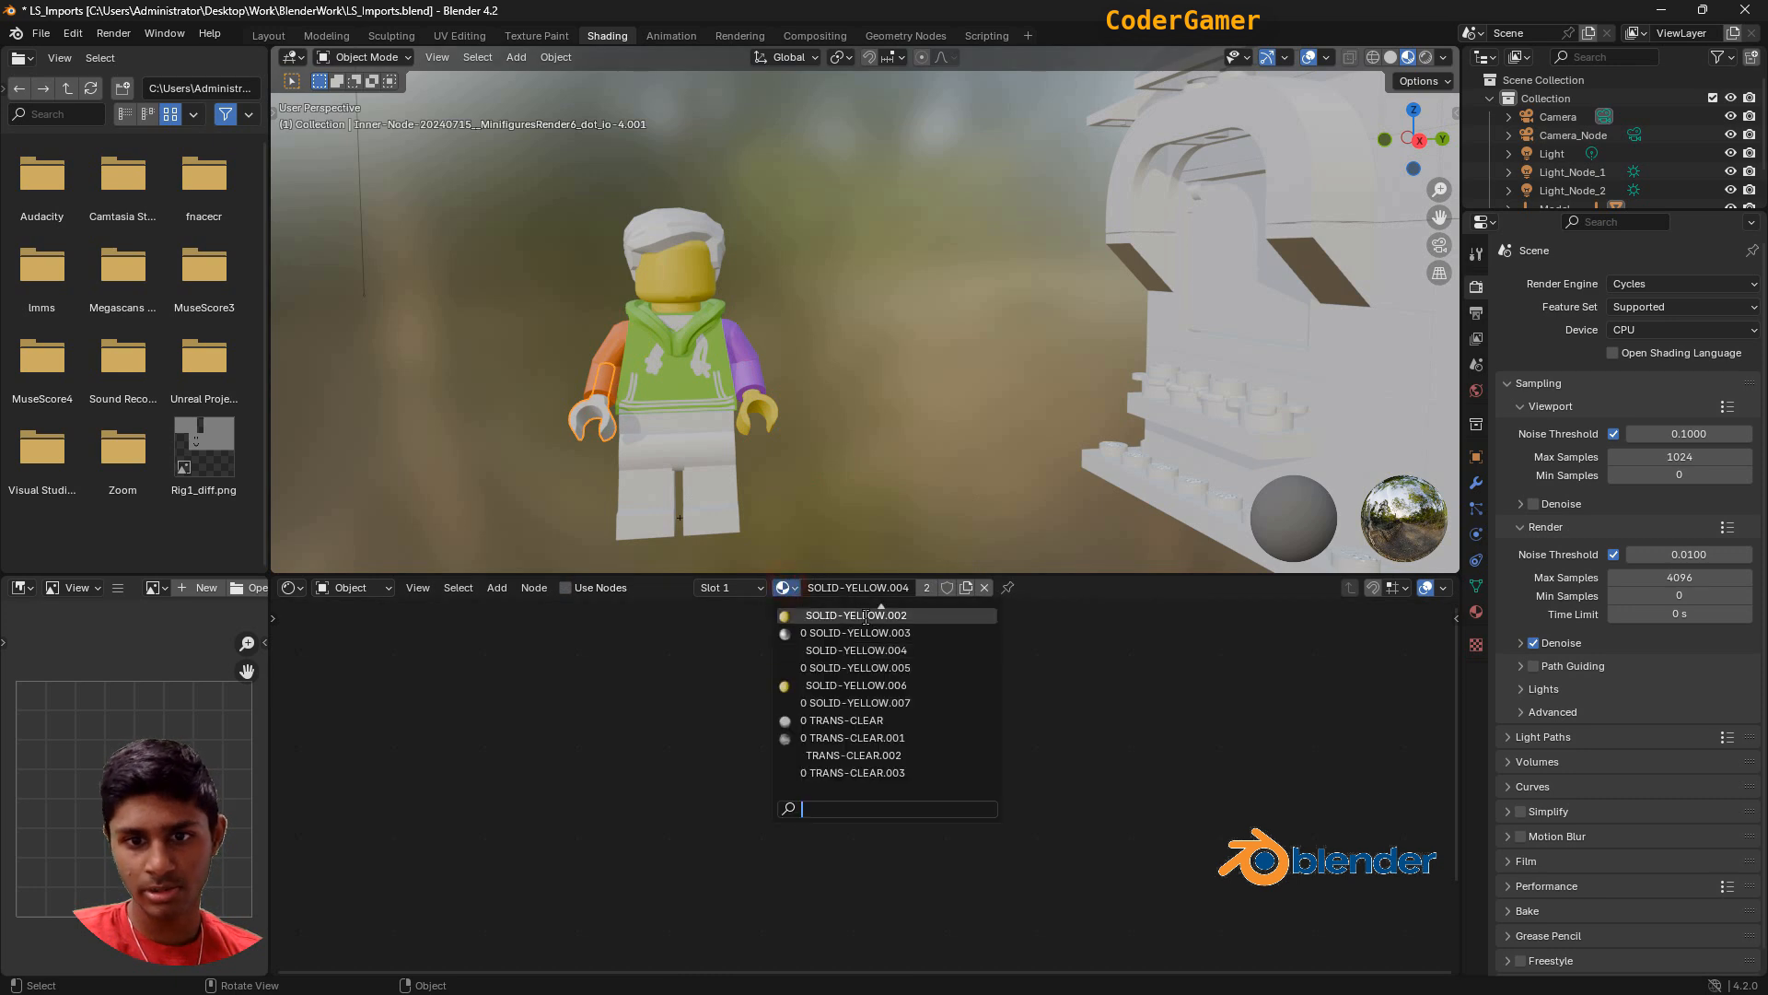
left_click(865, 615)
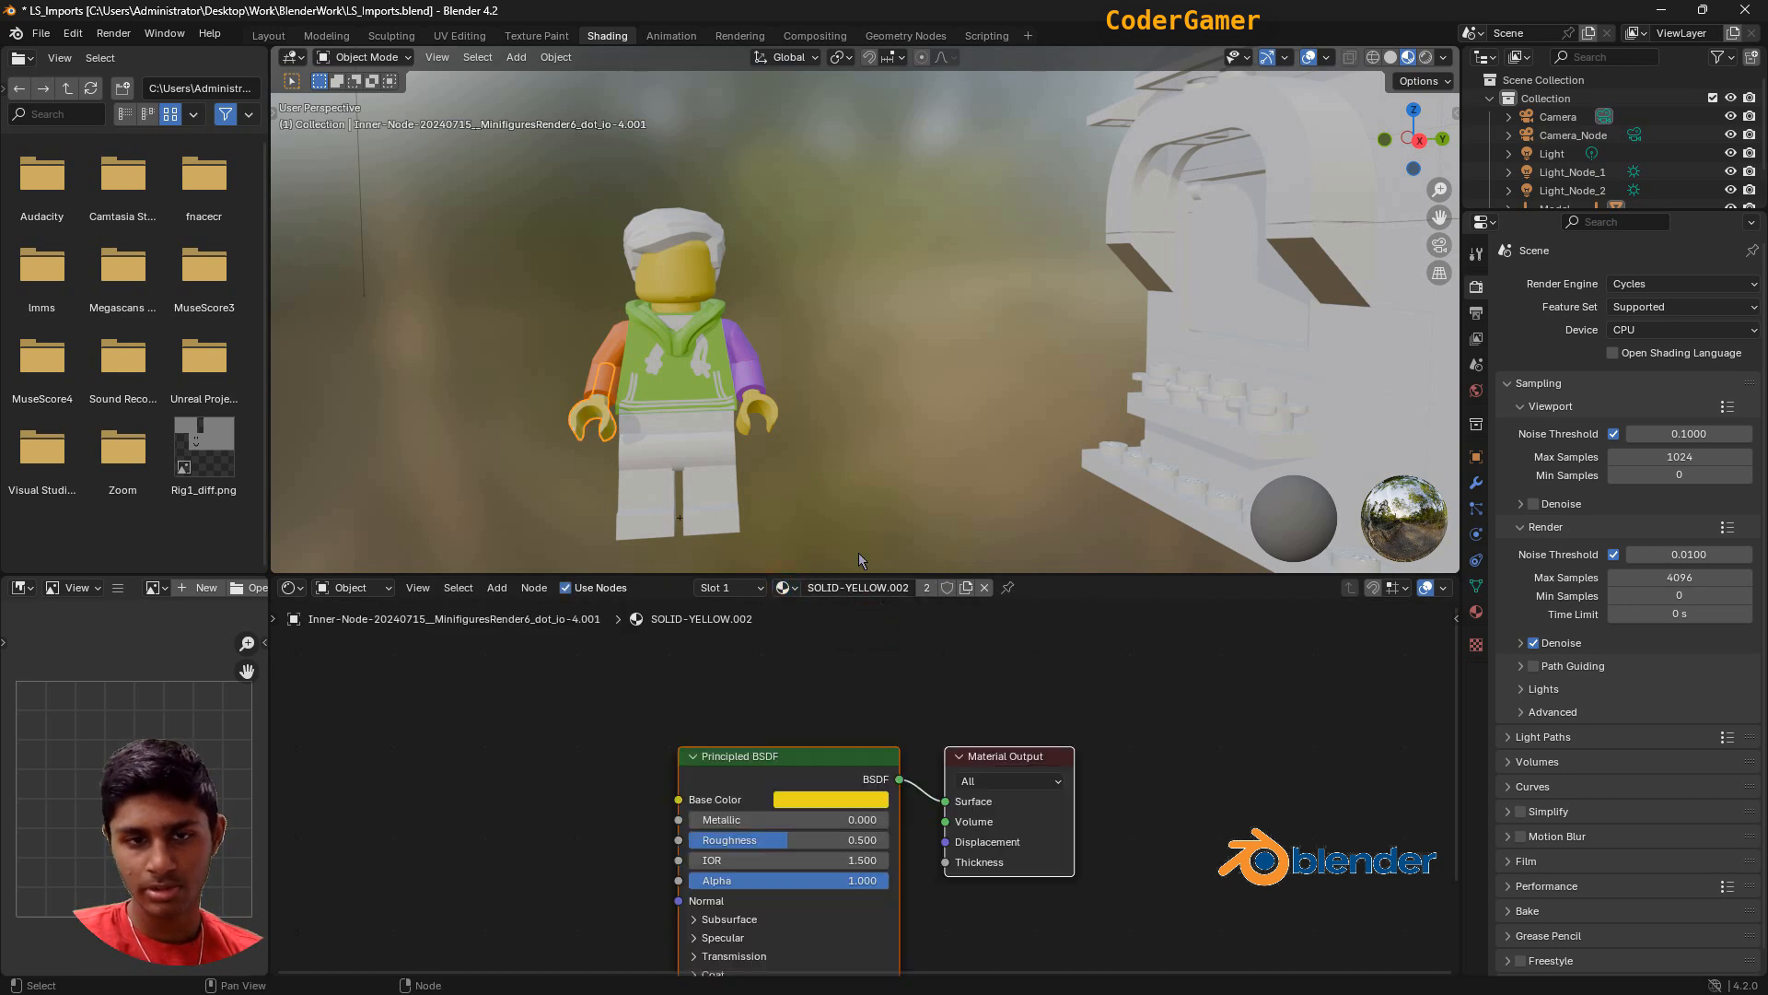
Enable nodes for the SOLID-DARK_BLUE.006 material on the minifigure's legs and set its base color to dark blue.
left_click(683, 479)
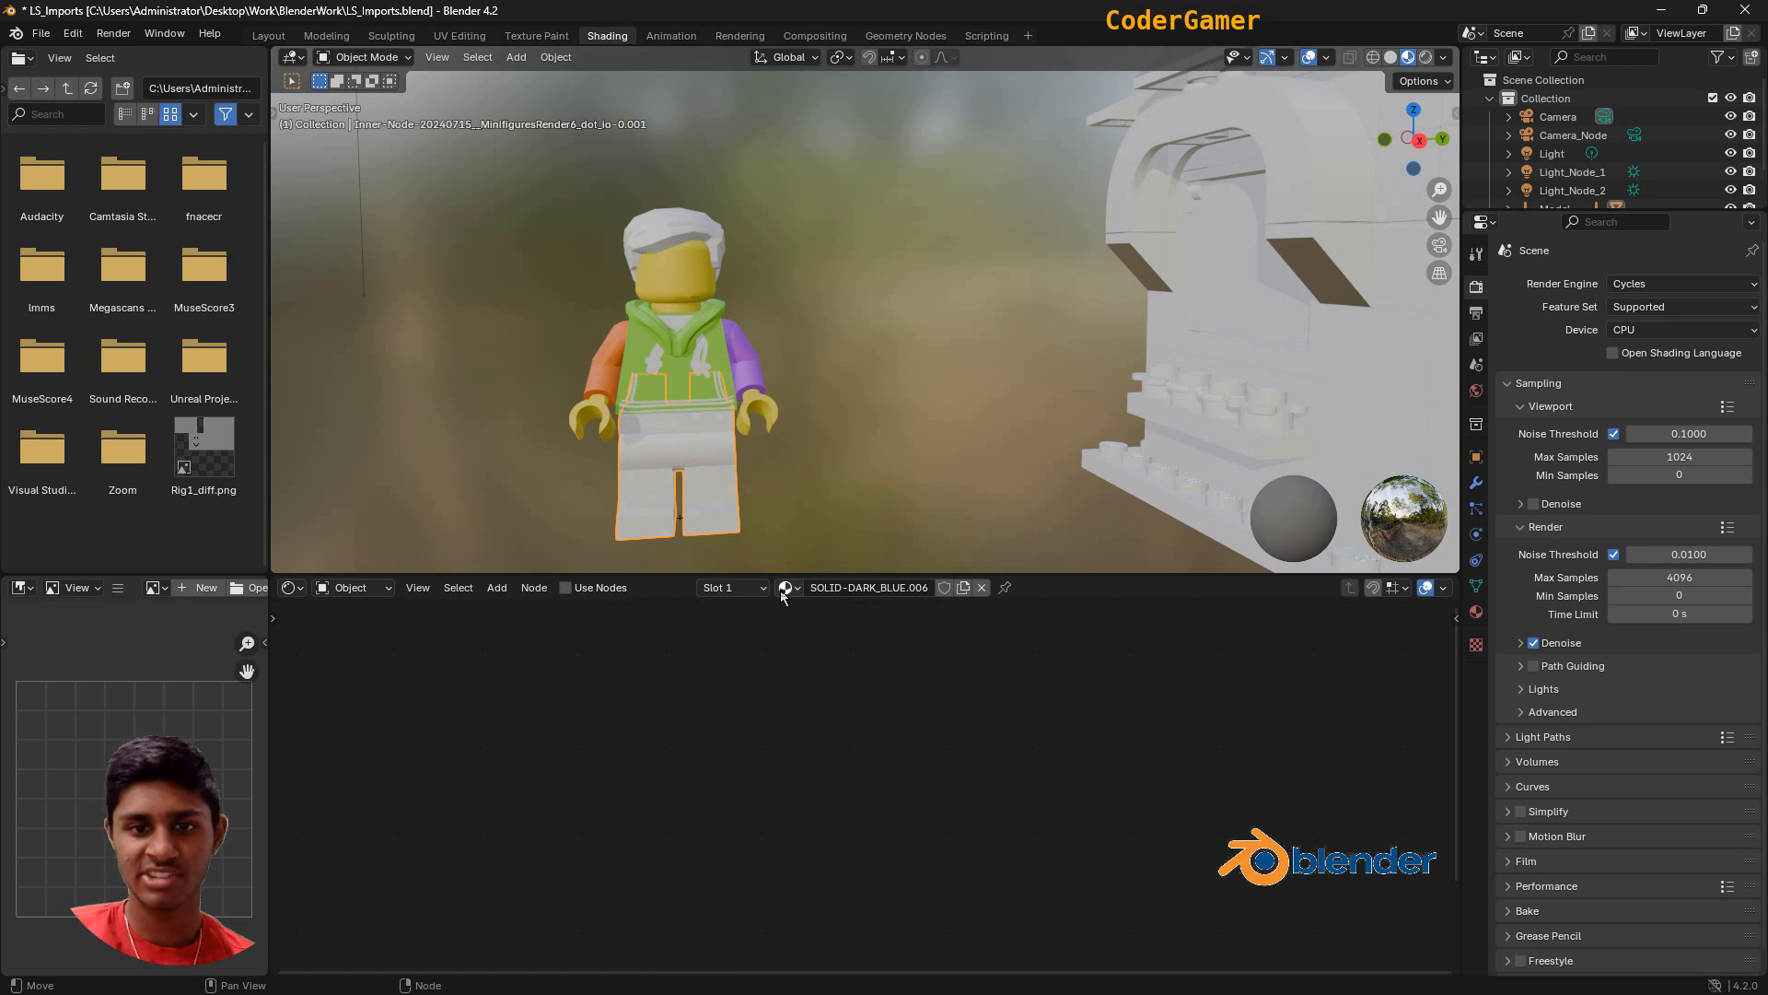
left_click(603, 589)
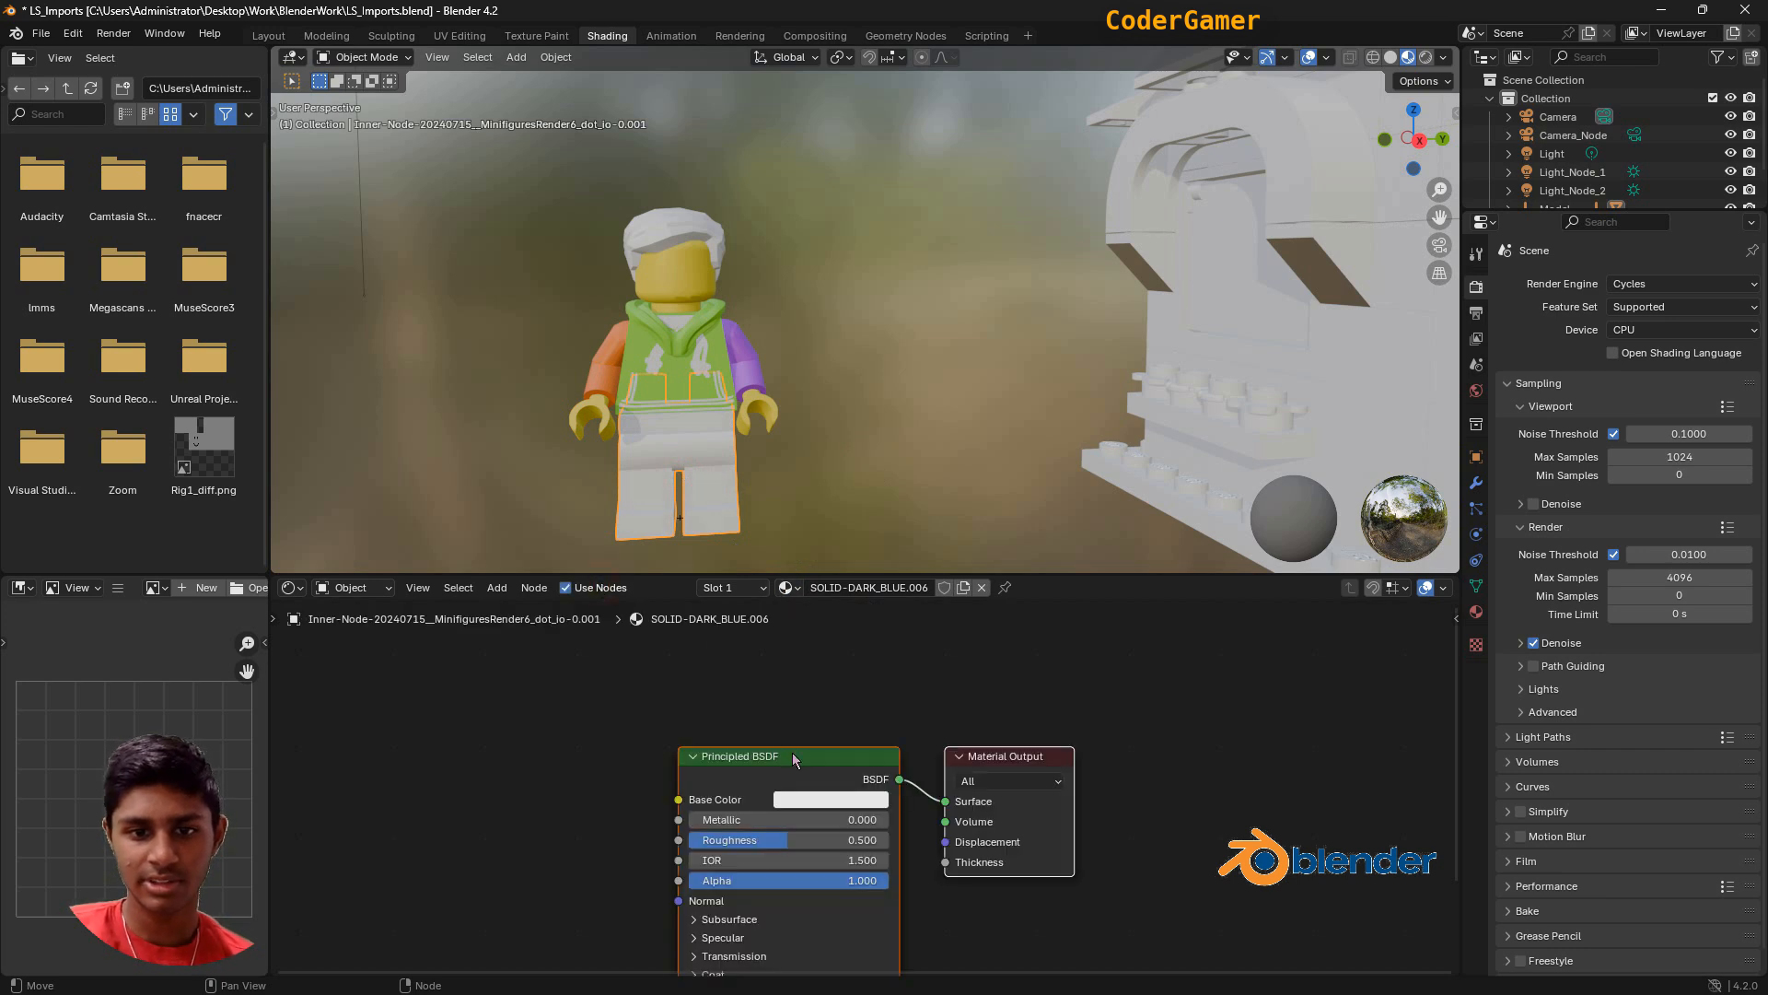
left_click(828, 799)
mouse_move(887, 600)
left_mouse_down()
mouse_move(928, 550)
mouse_move(964, 556)
mouse_move(958, 577)
left_mouse_up()
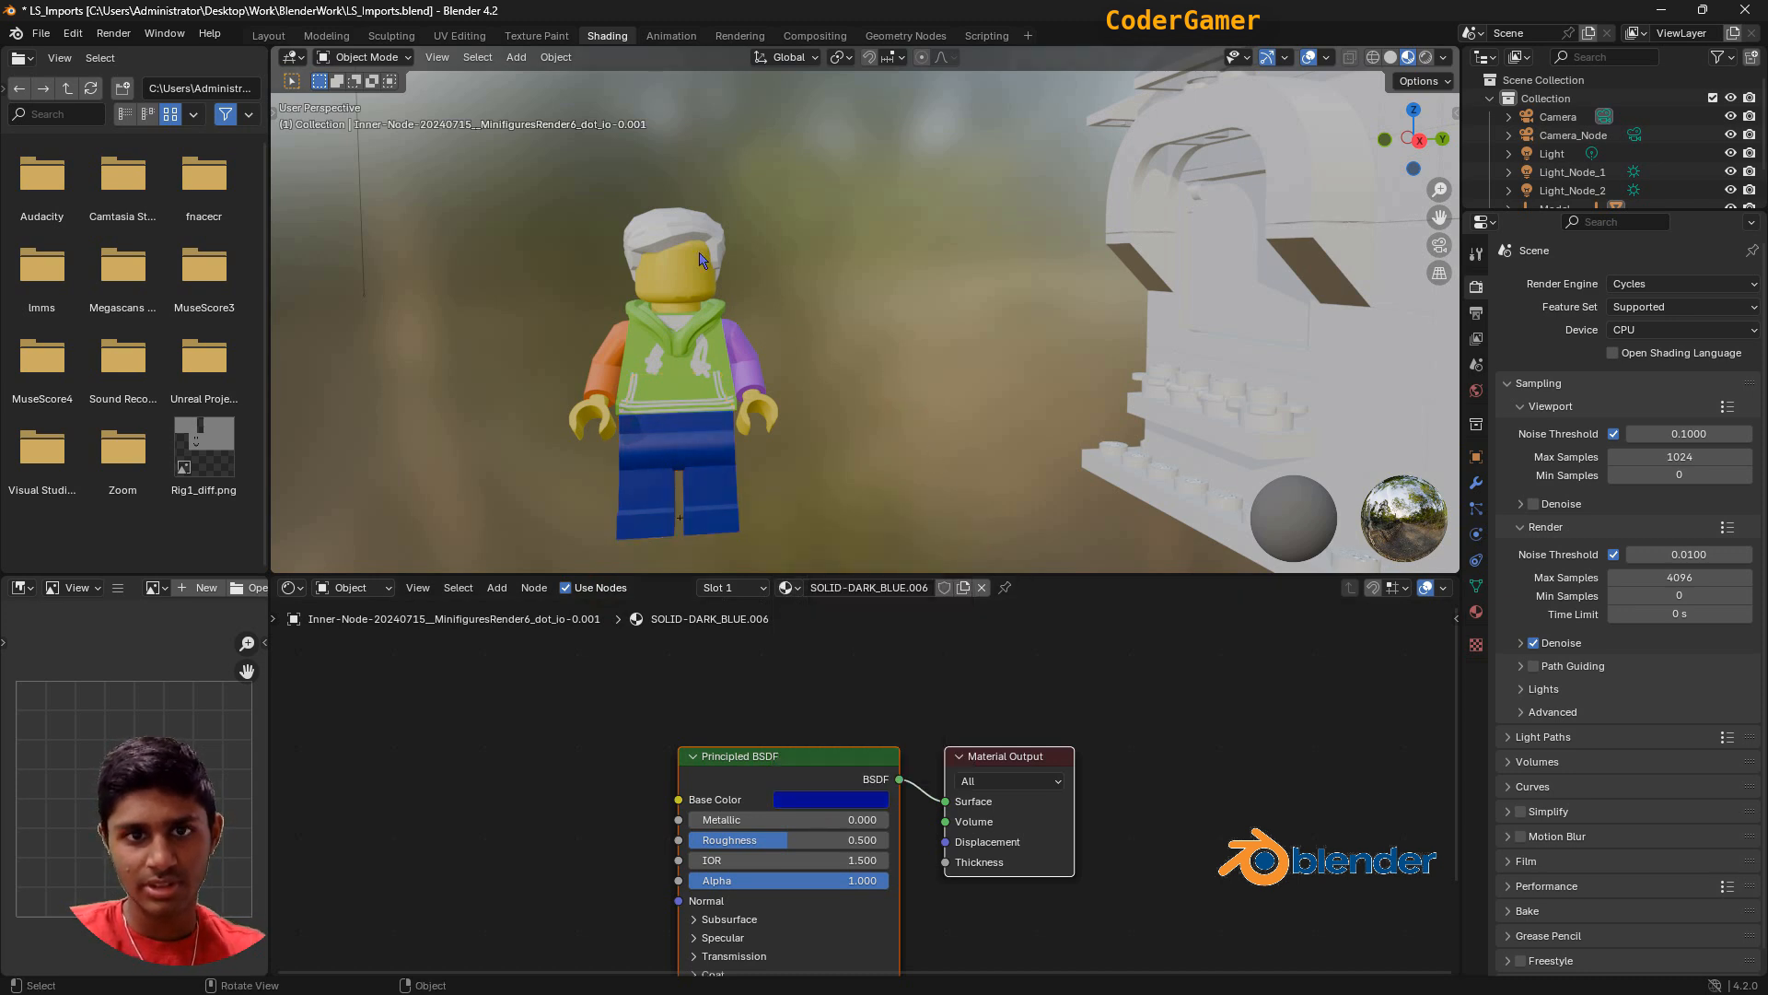
Enable nodes for the SOLID-BLACK.002 material on the minifigure's hair and lower its base color value to 0.000 for black.
left_click(671, 225)
left_click(565, 588)
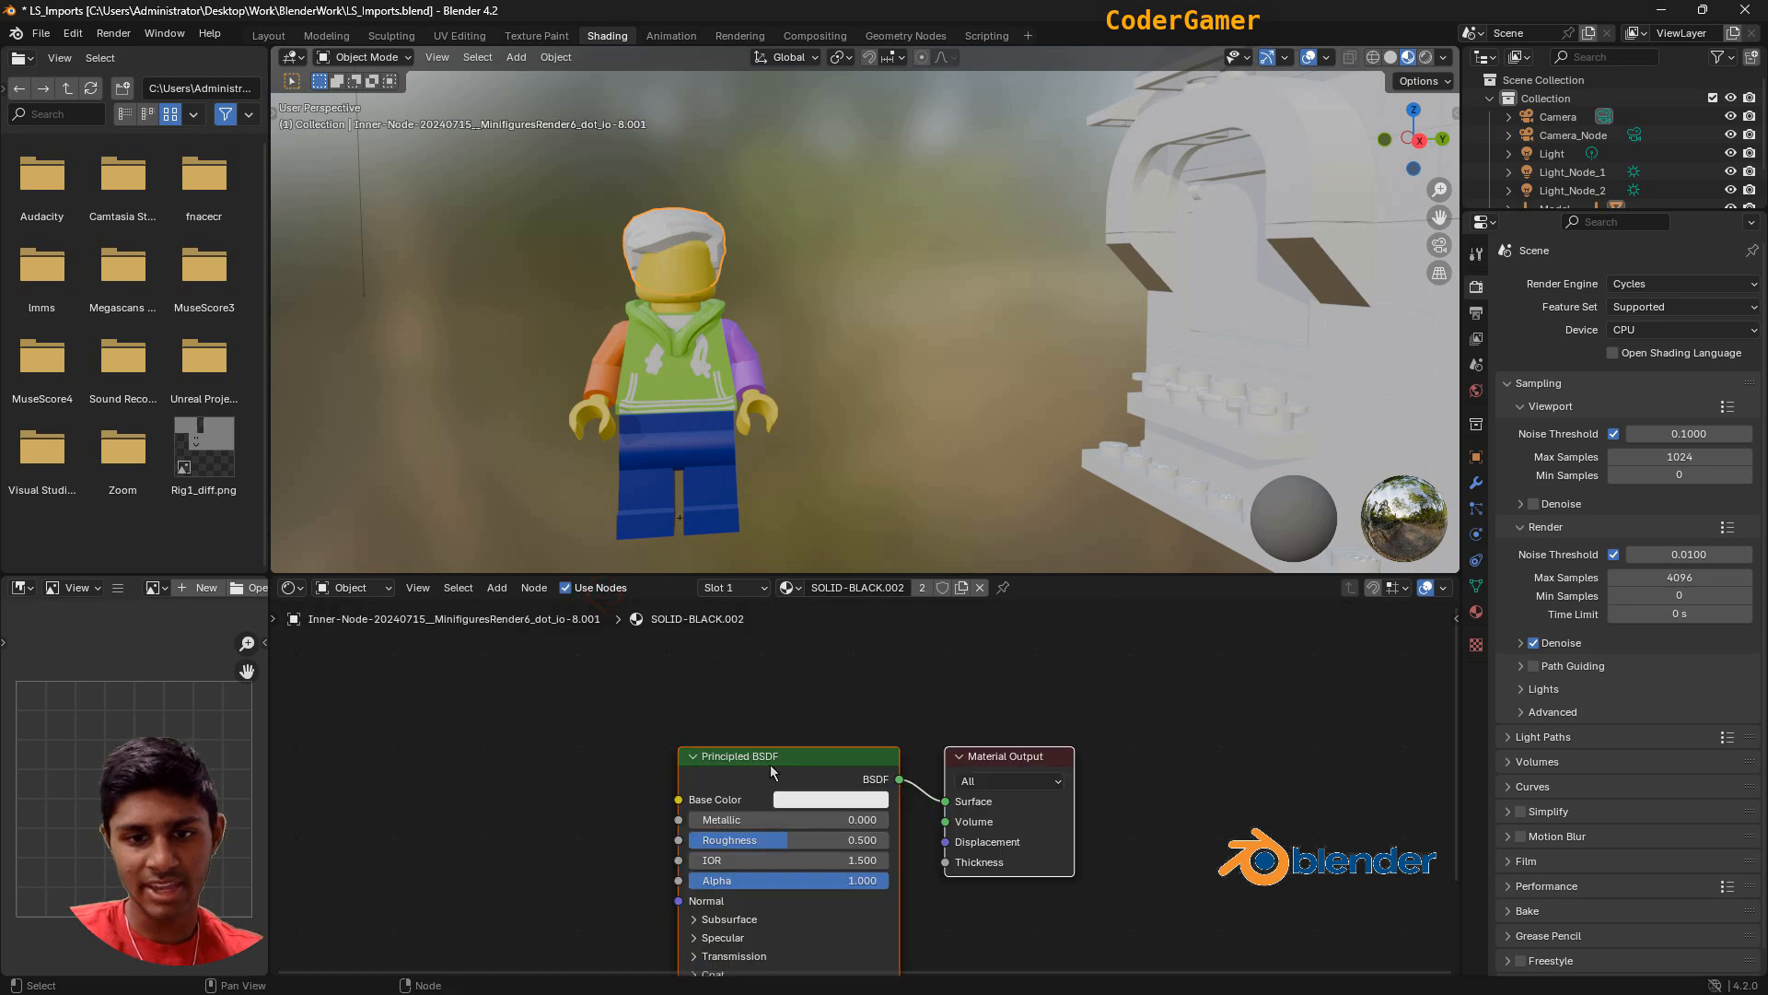
left_click(778, 800)
left_click_drag(961, 548, 963, 672)
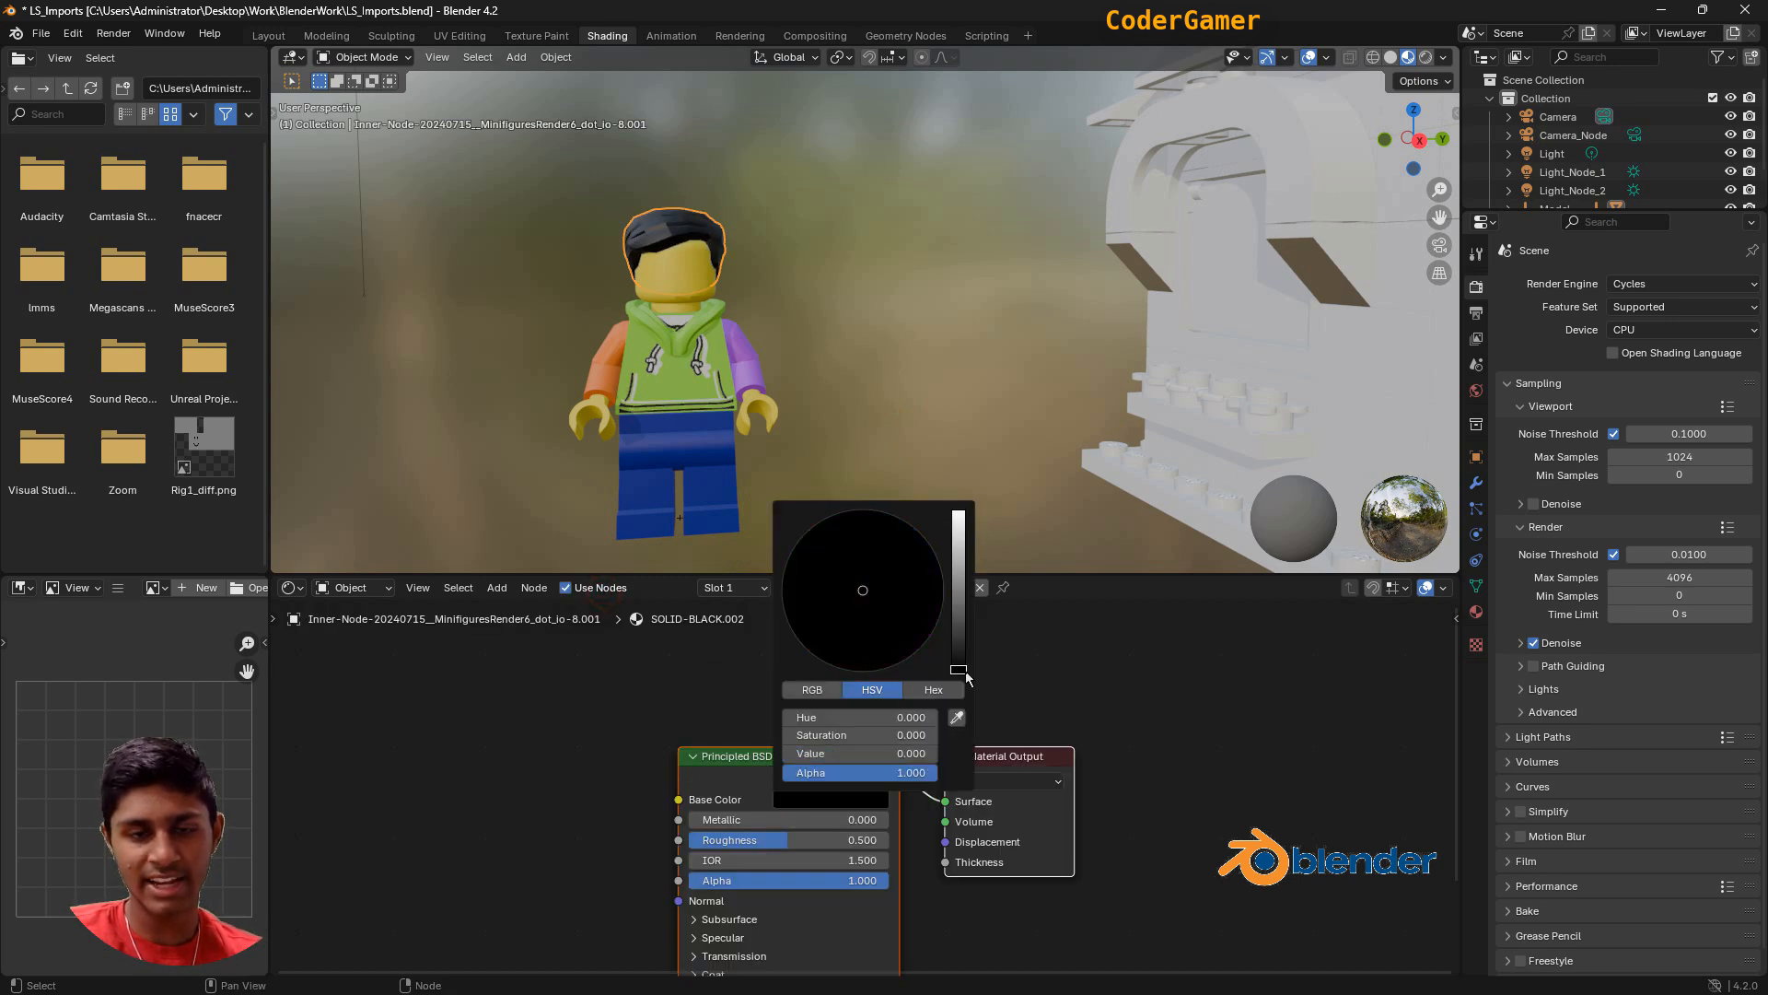
left_click(892, 373)
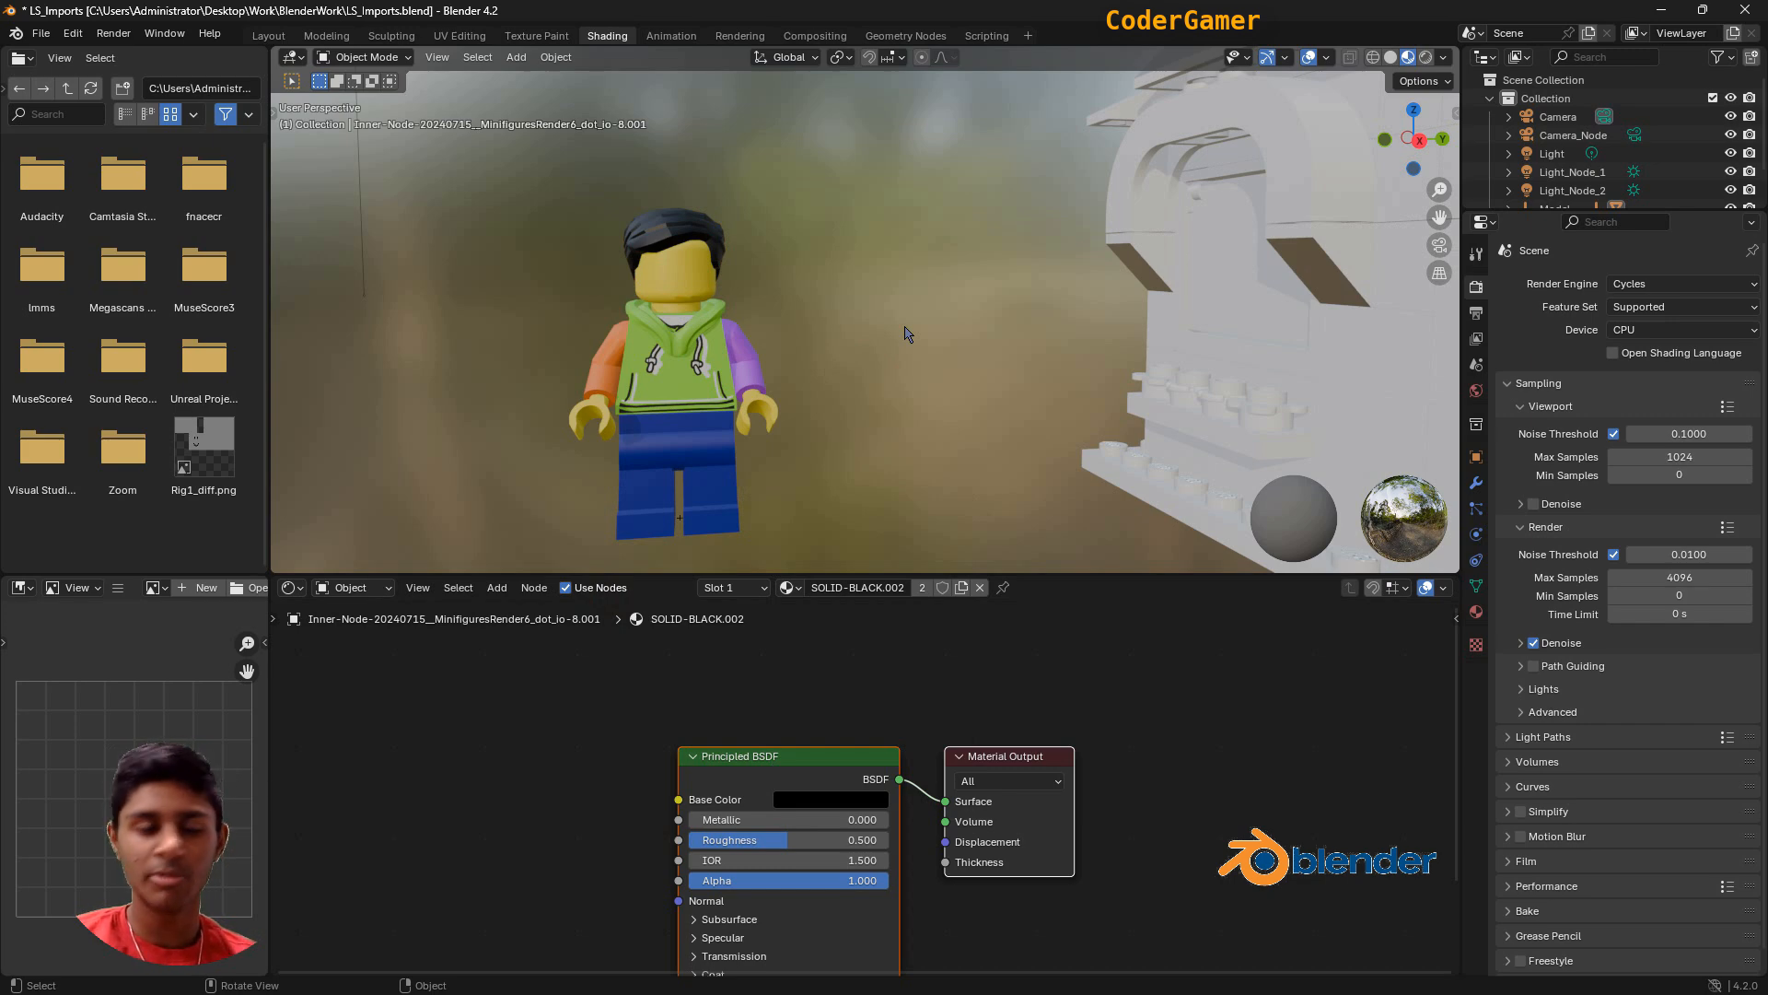
Examine the recolored minifigure and the house from several sides, and check the materials on the torso and hair.
middle_click_drag(1193, 240, 1290, 311)
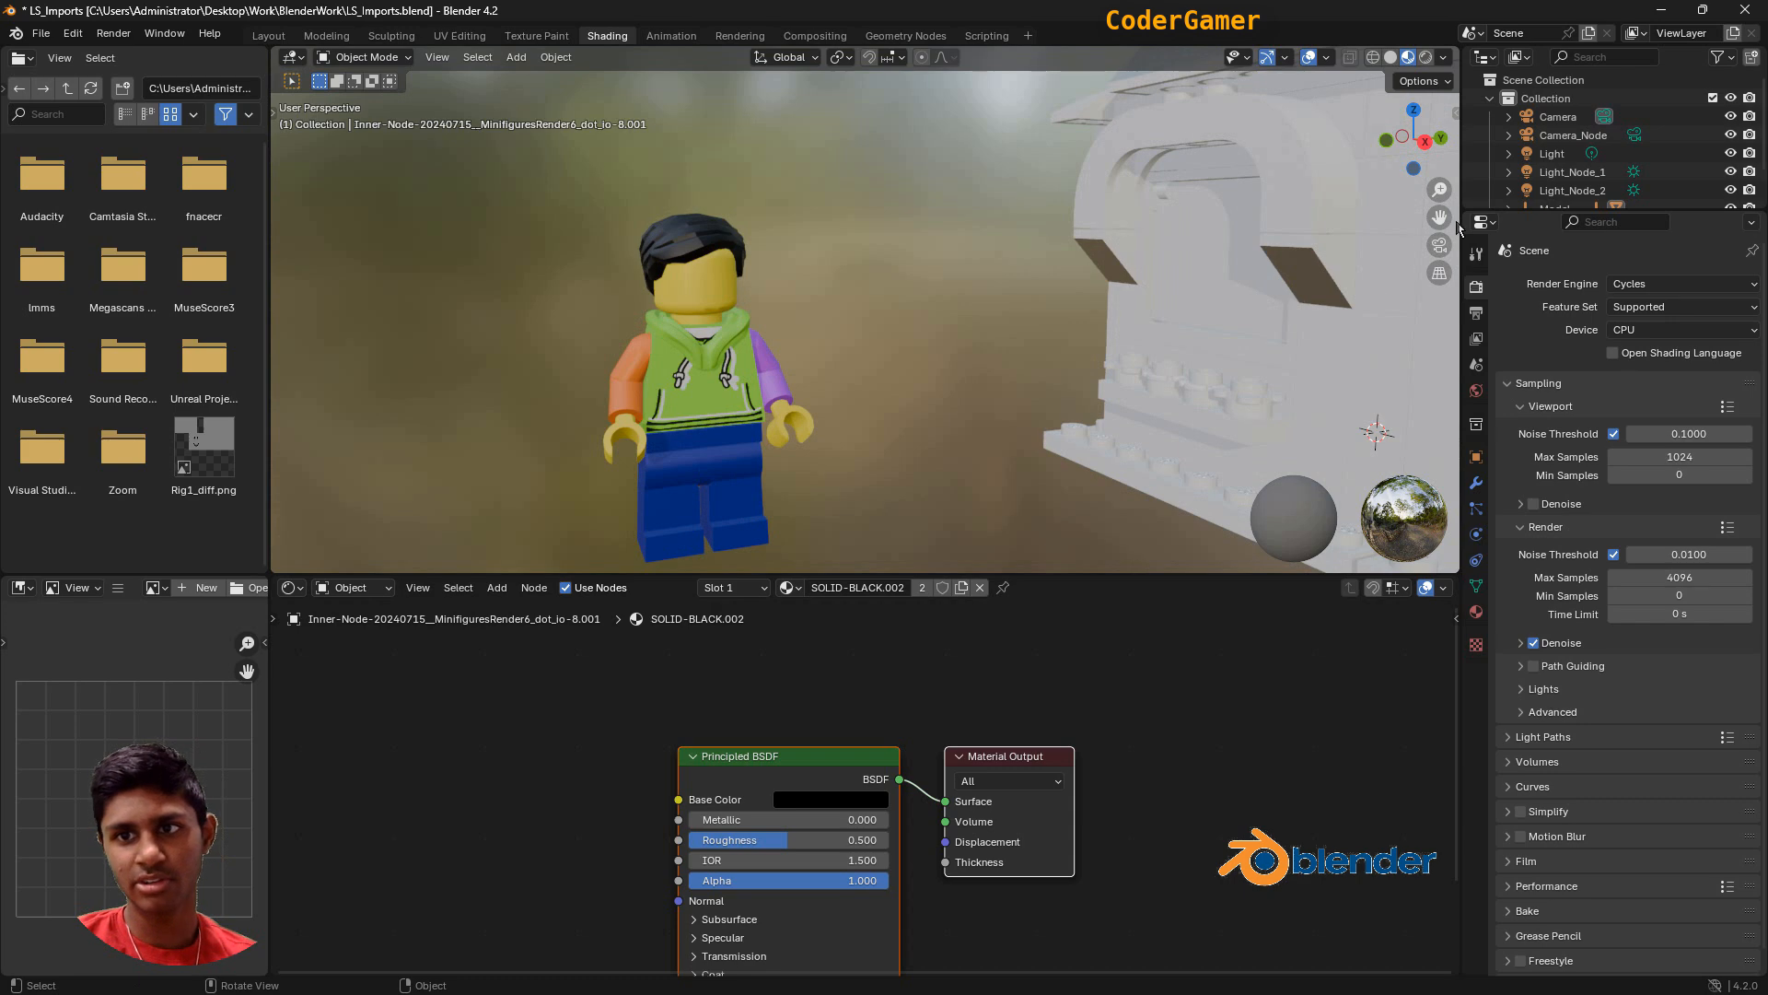
left_click_drag(1441, 219, 1453, 318)
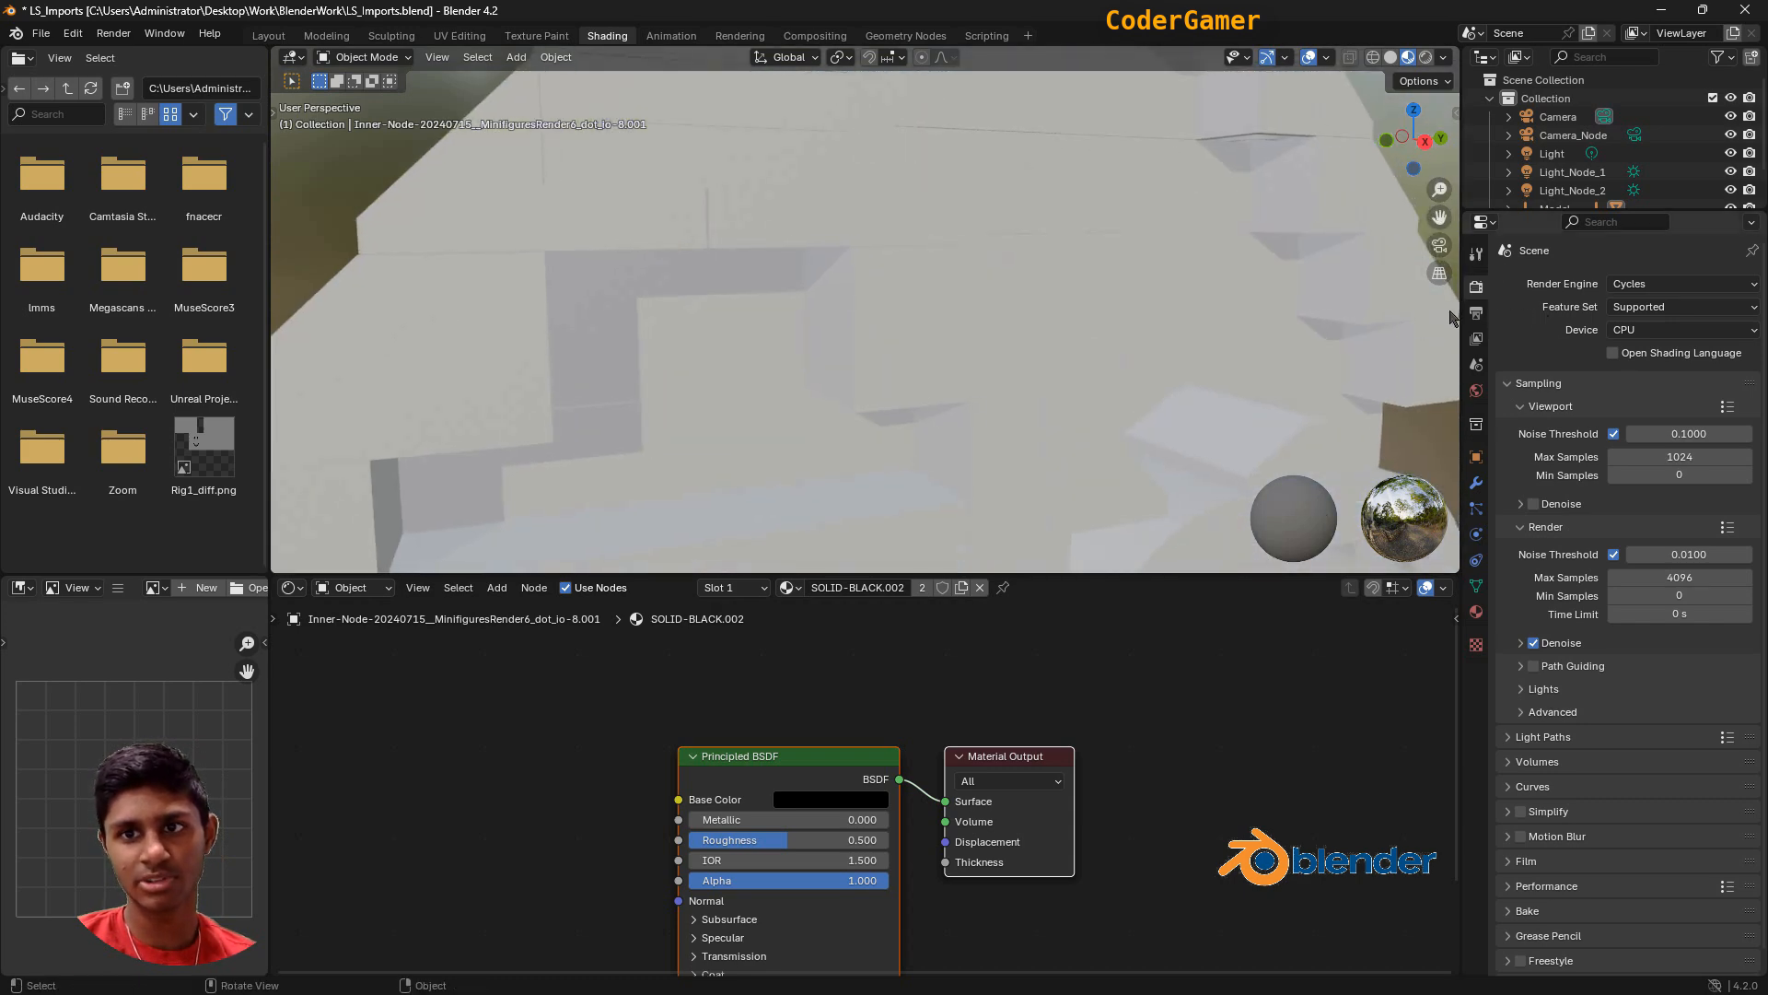
scroll(1125, 415, "down", 9)
middle_click_drag(1320, 316, 826, 366)
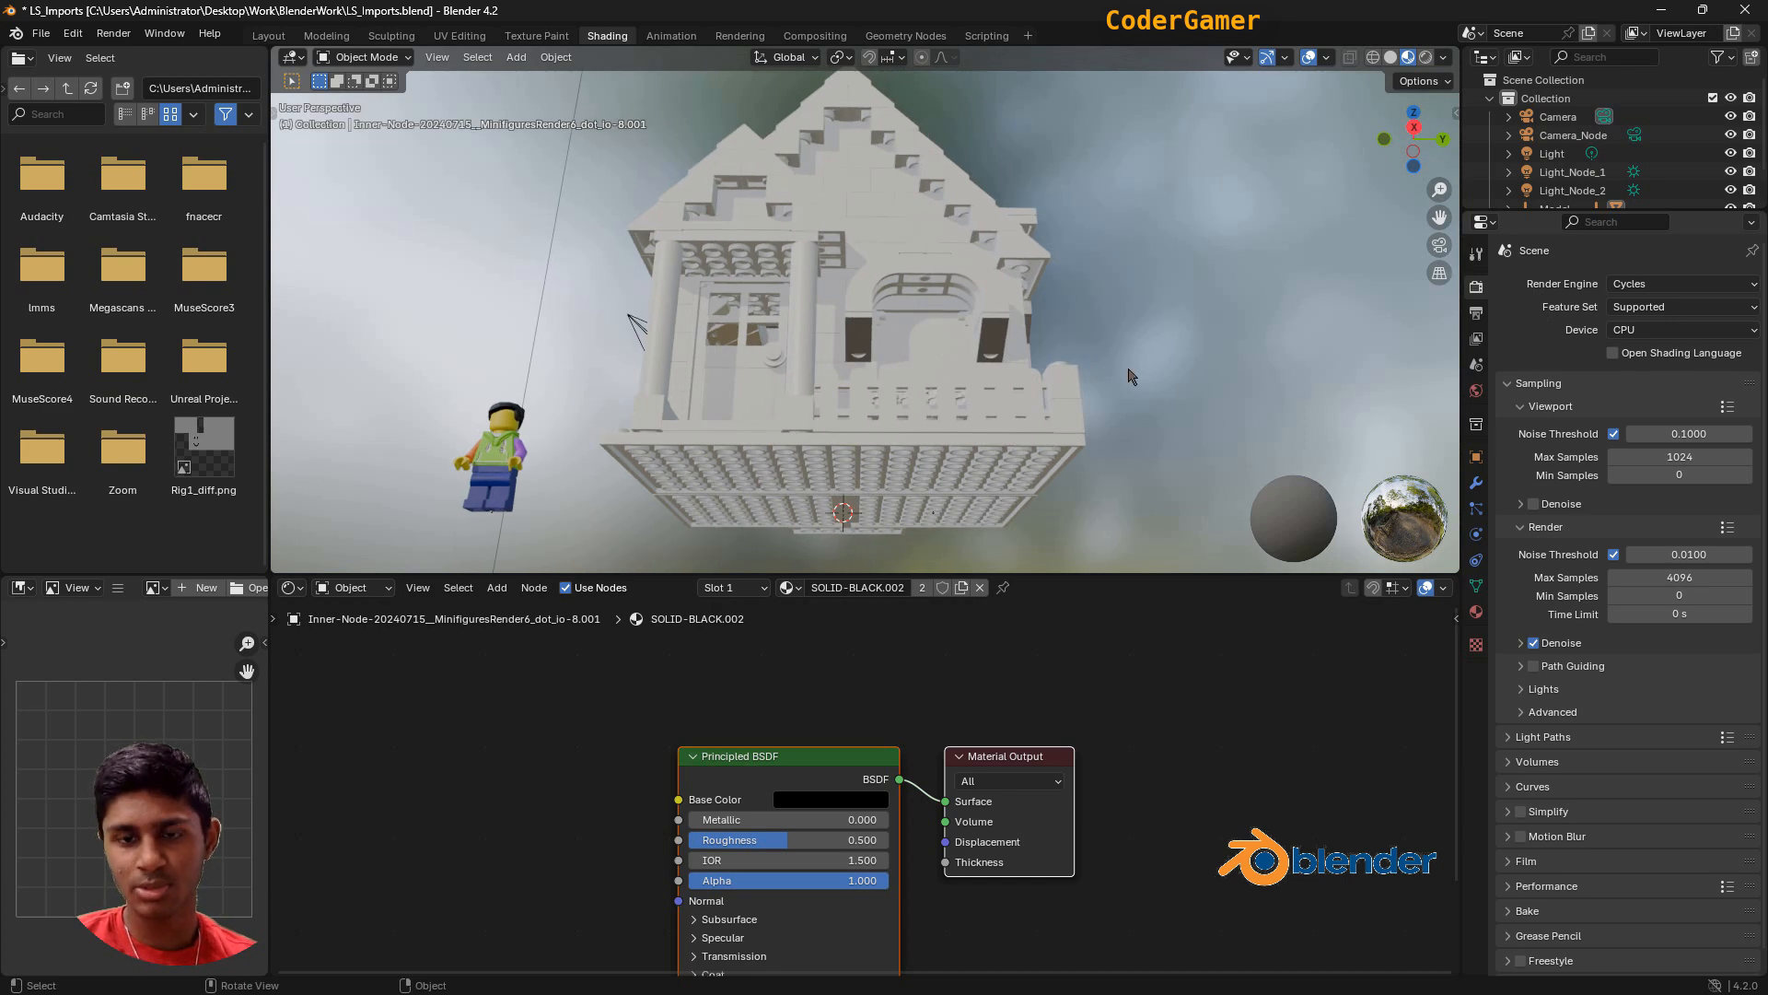
middle_click_drag(1131, 376, 707, 336)
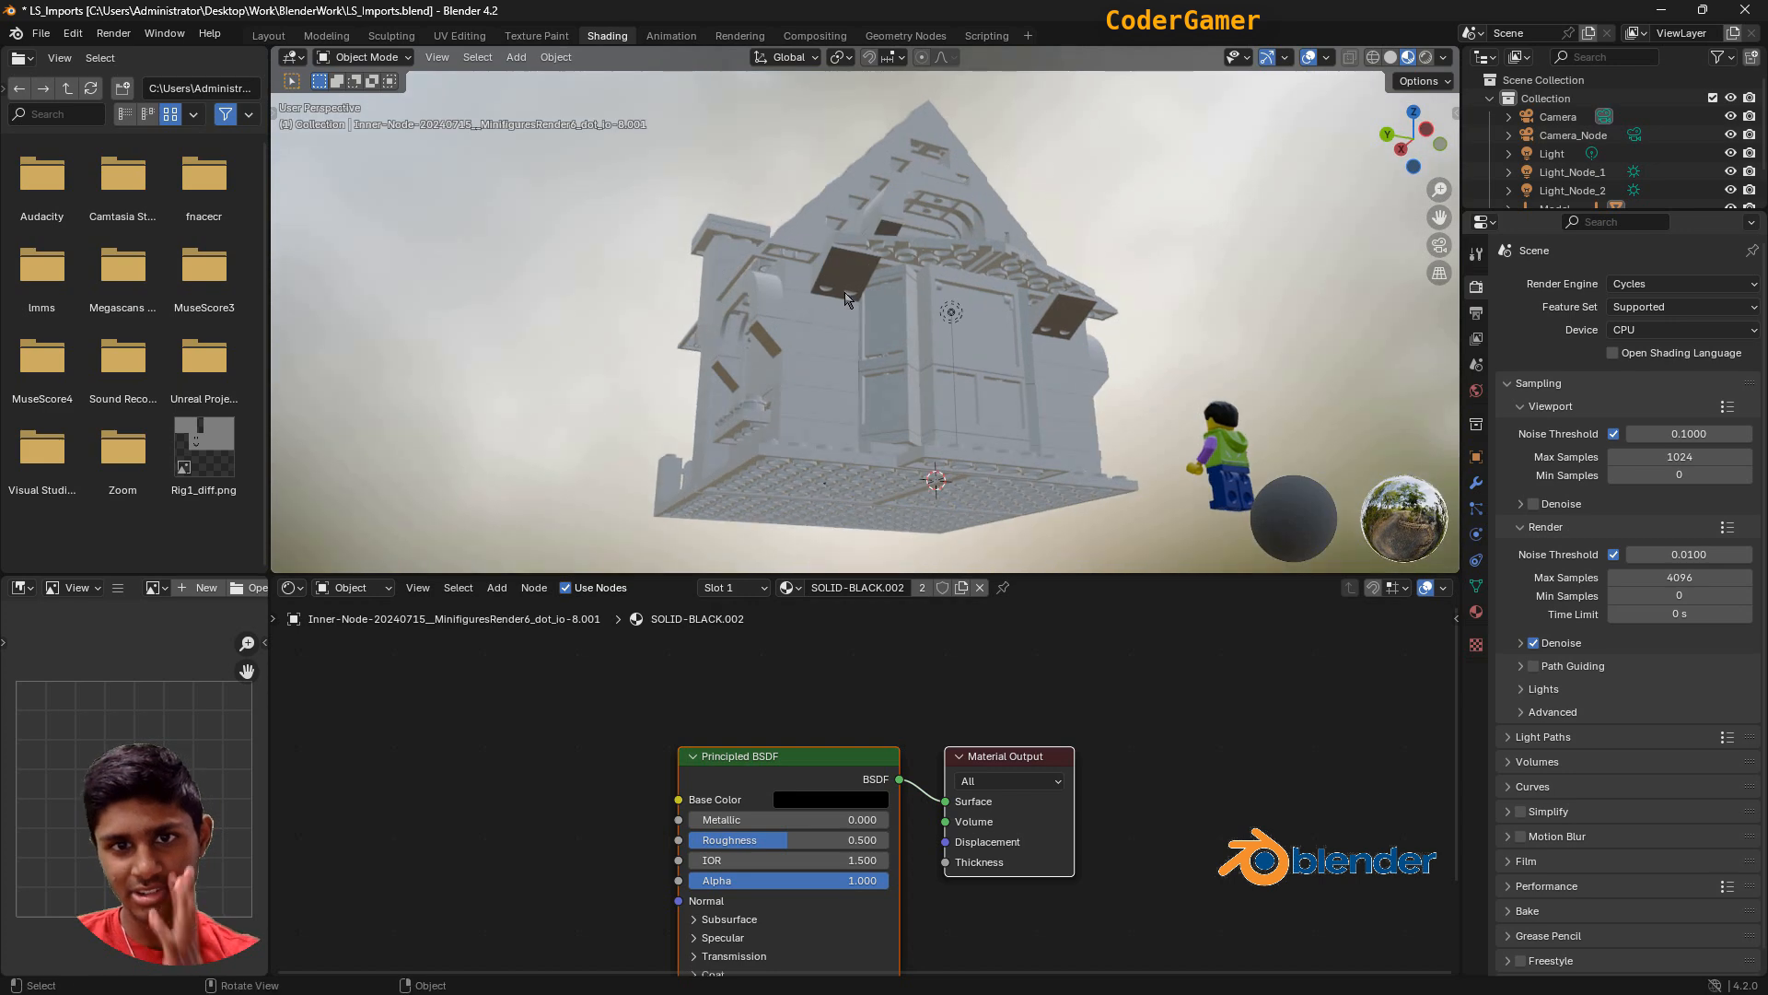
middle_click_drag(873, 302, 1344, 379)
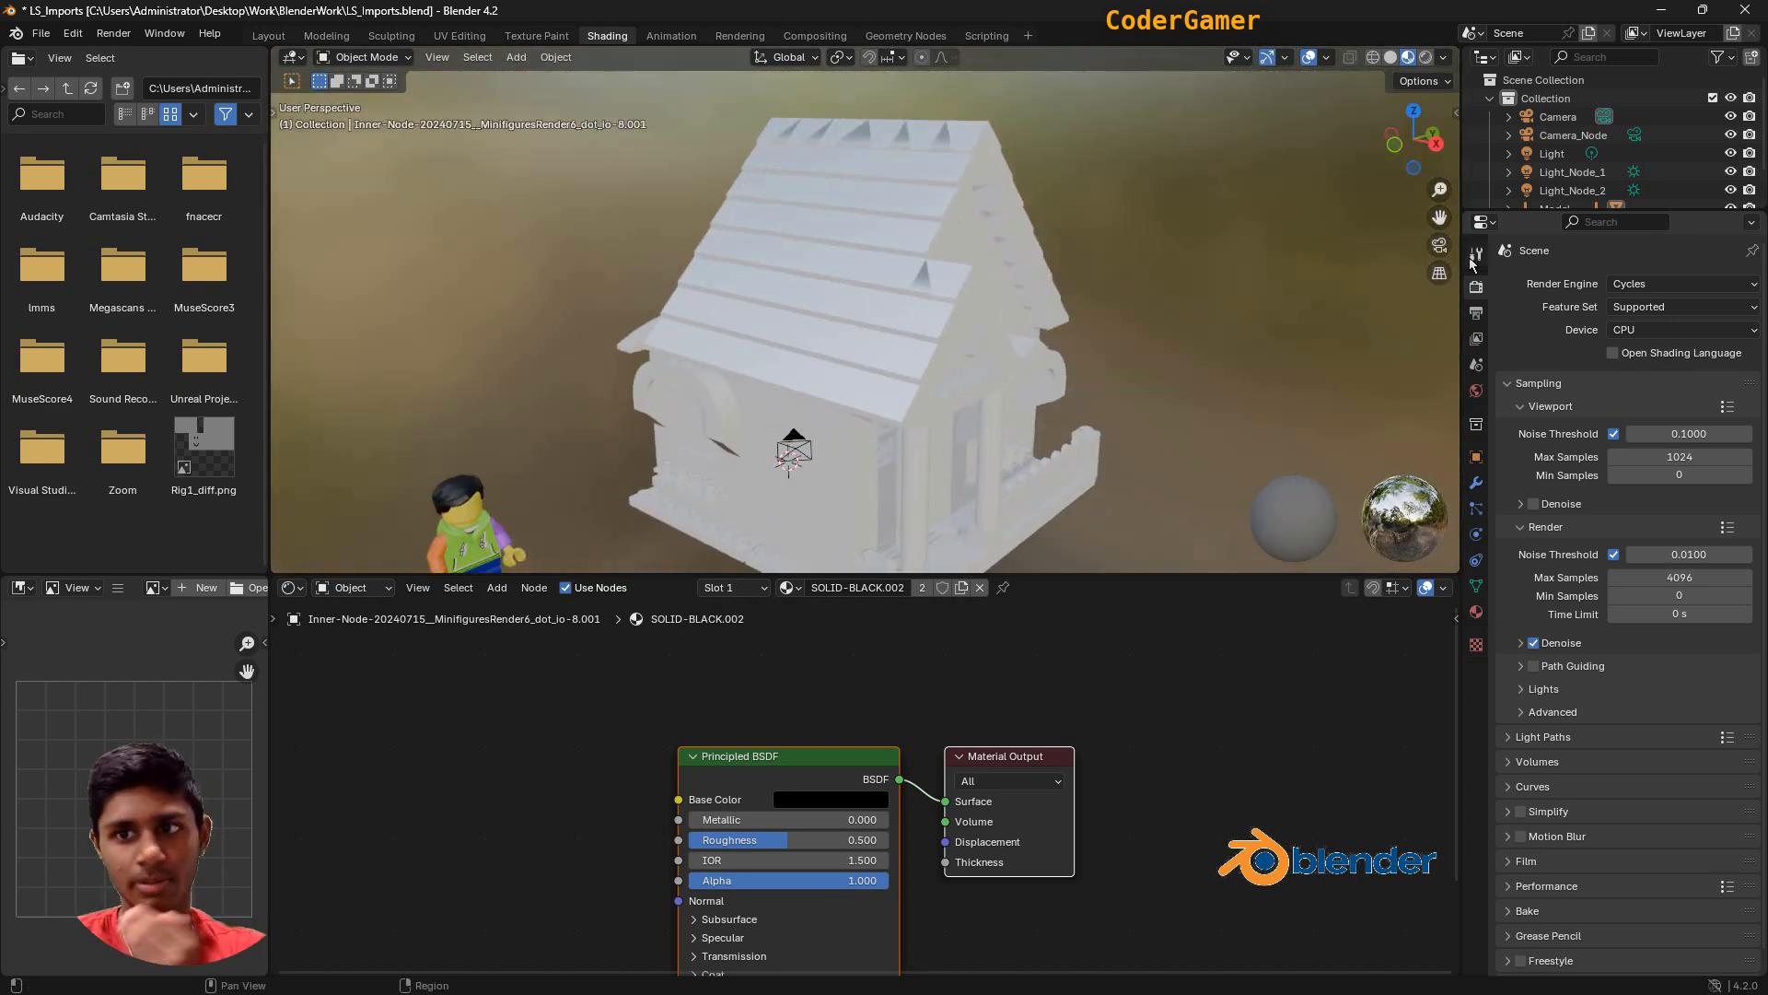
left_click_drag(1437, 218, 500, 534)
scroll(1021, 339, "up", 4)
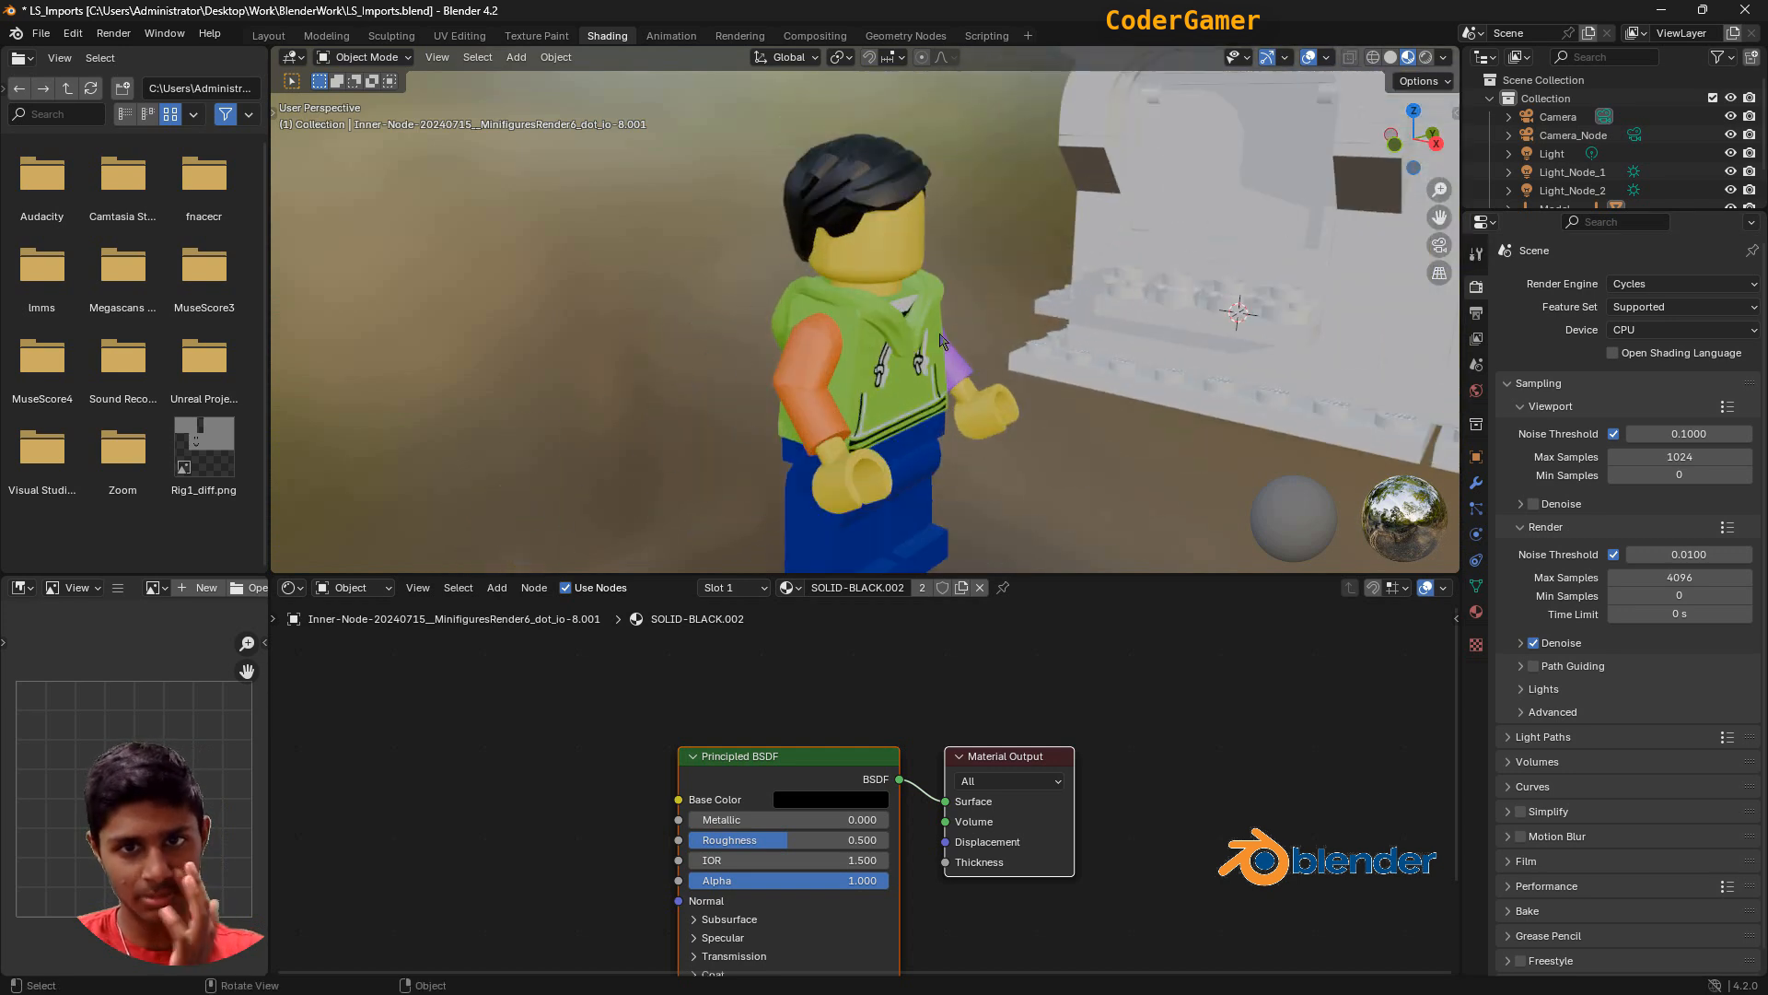
mouse_move(941, 334)
middle_mouse_down()
mouse_move(968, 330)
mouse_move(940, 312)
middle_mouse_up()
scroll(908, 360, "up", 2)
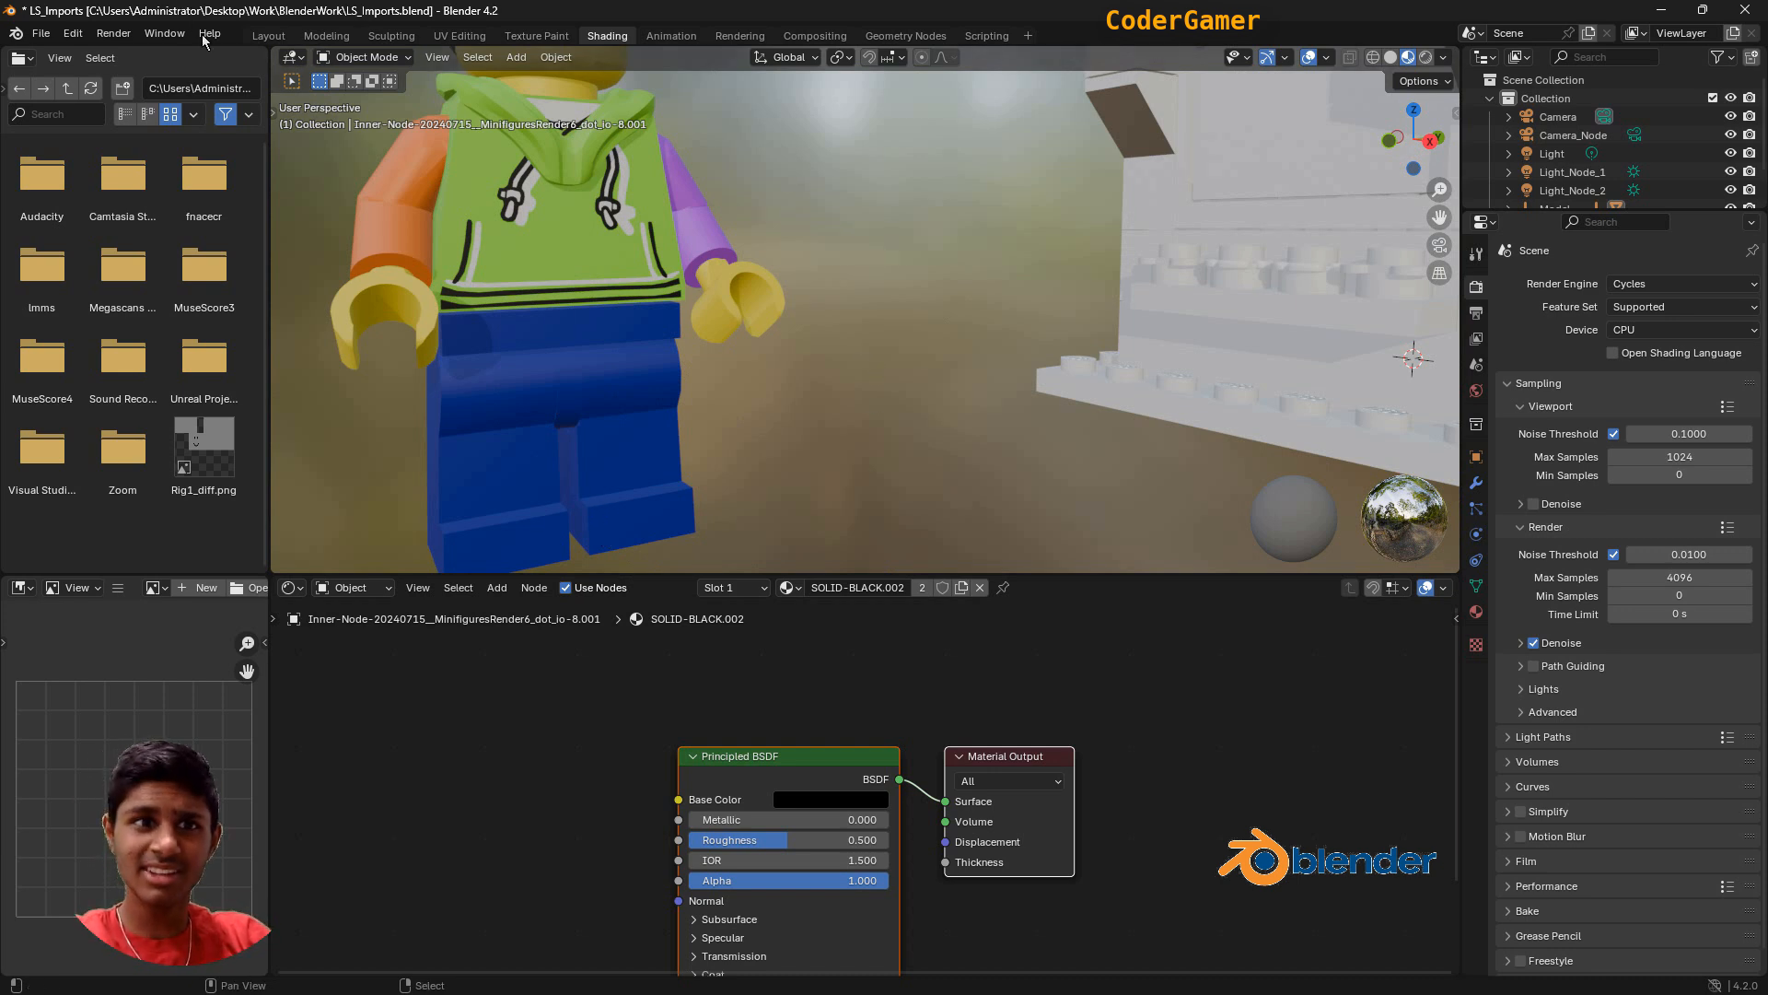
scroll(926, 405, "down", 3)
scroll(921, 404, "down", 2)
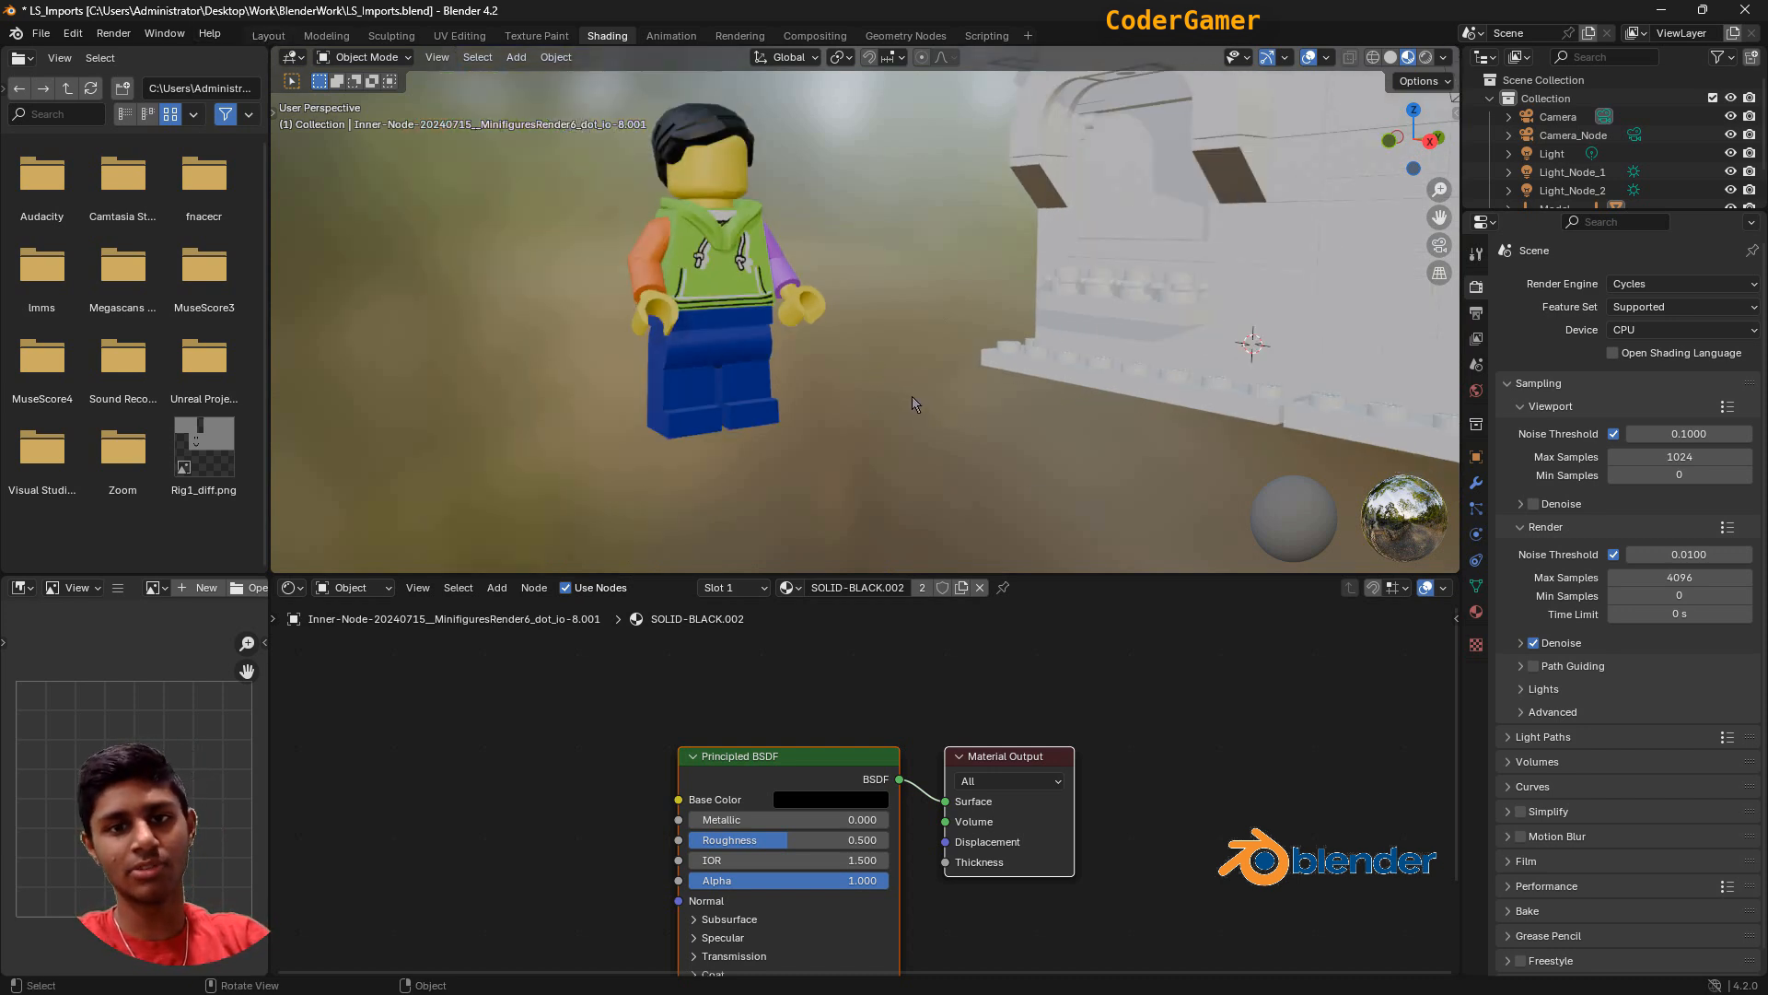
middle_click_drag(914, 377, 1214, 341)
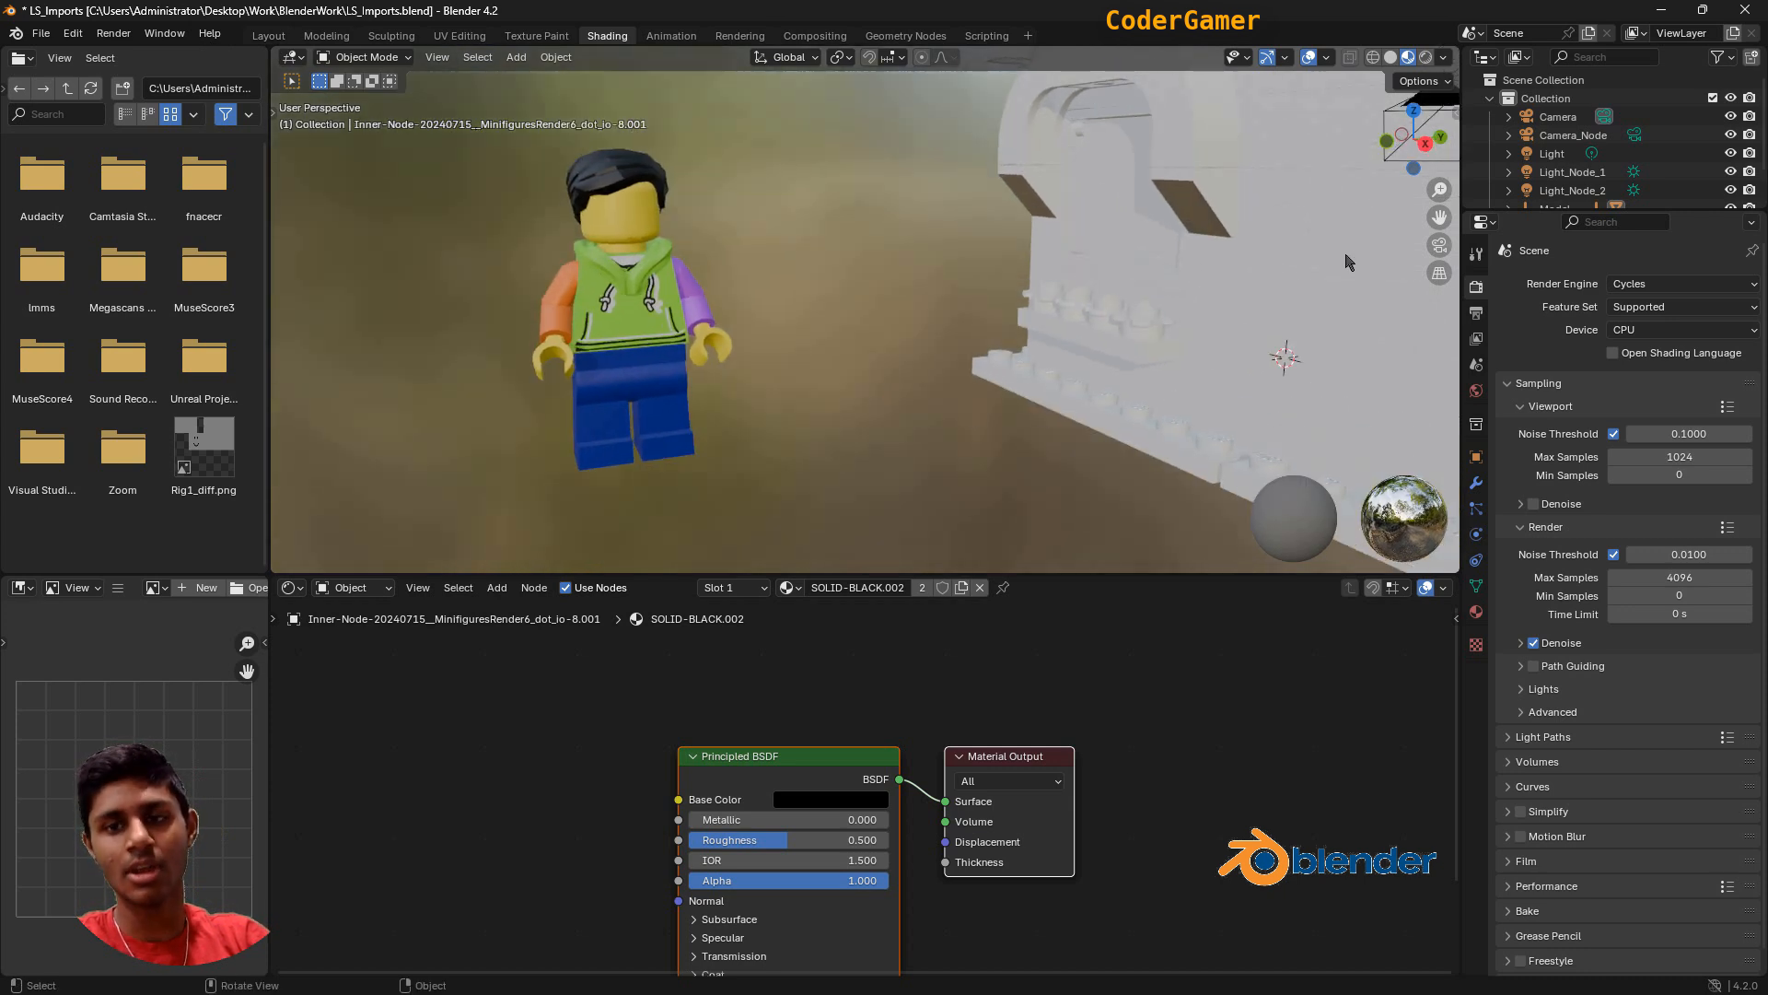
scroll(1302, 357, "down", 2)
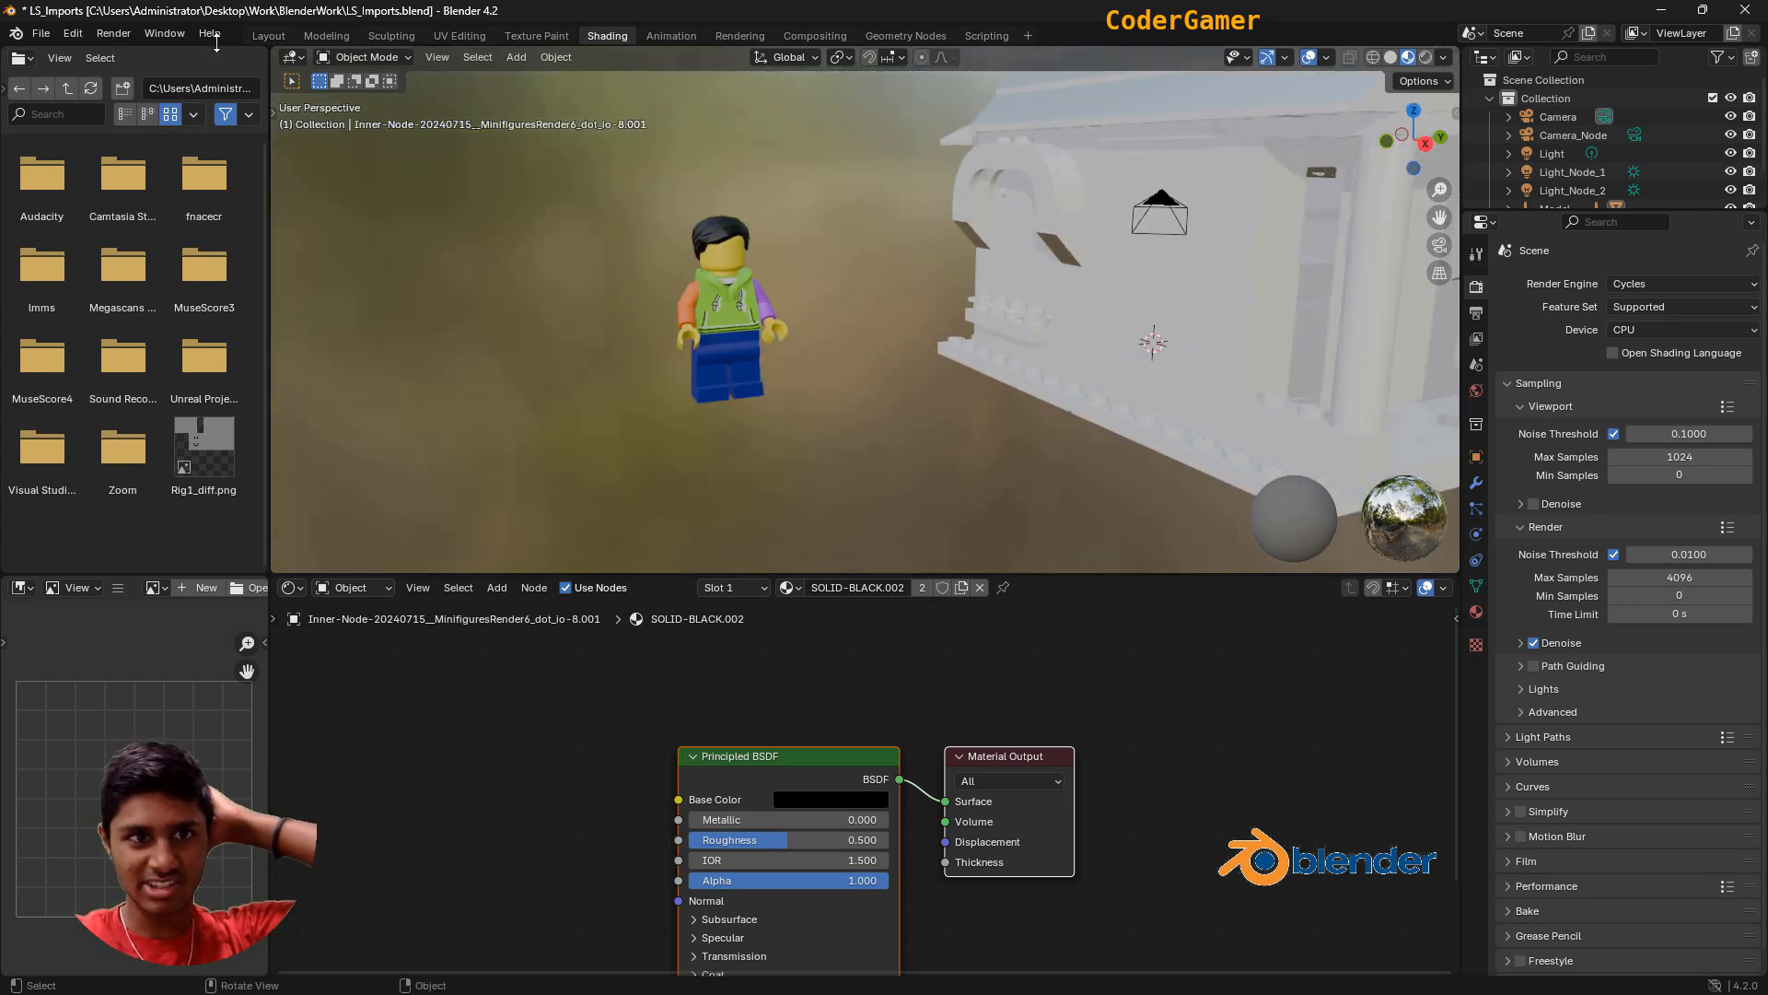
scroll(589, 267, "up", 3)
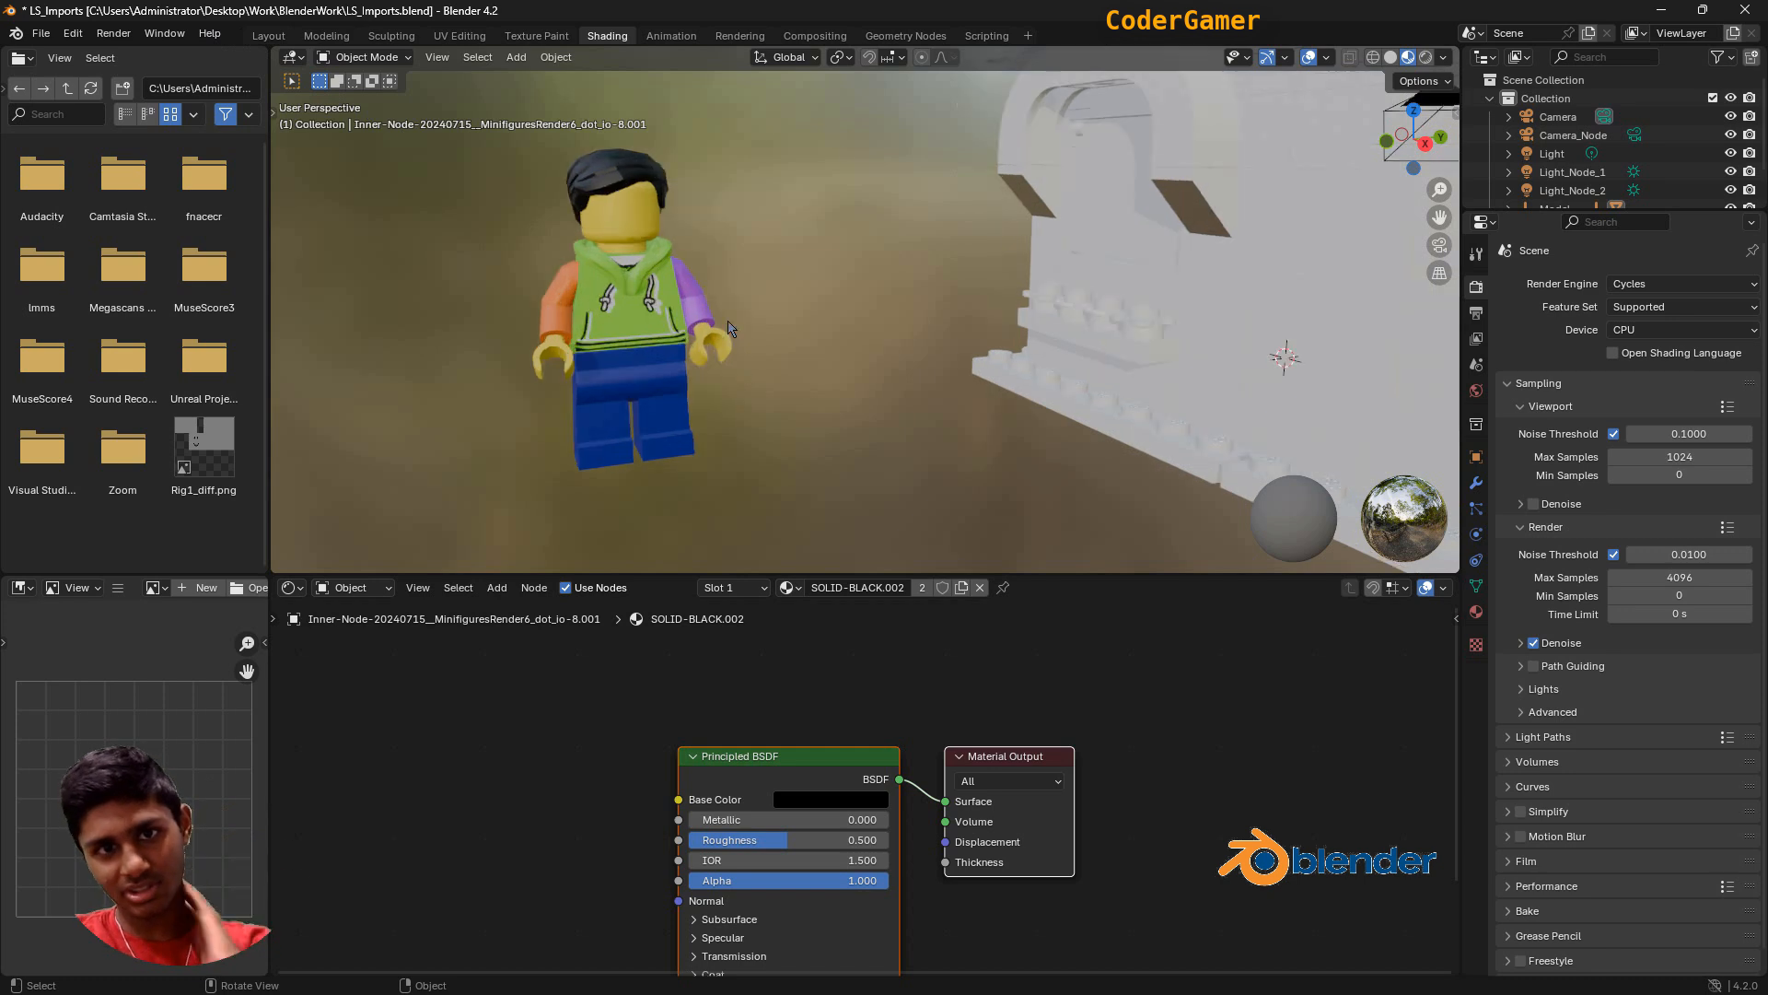
left_click(636, 309)
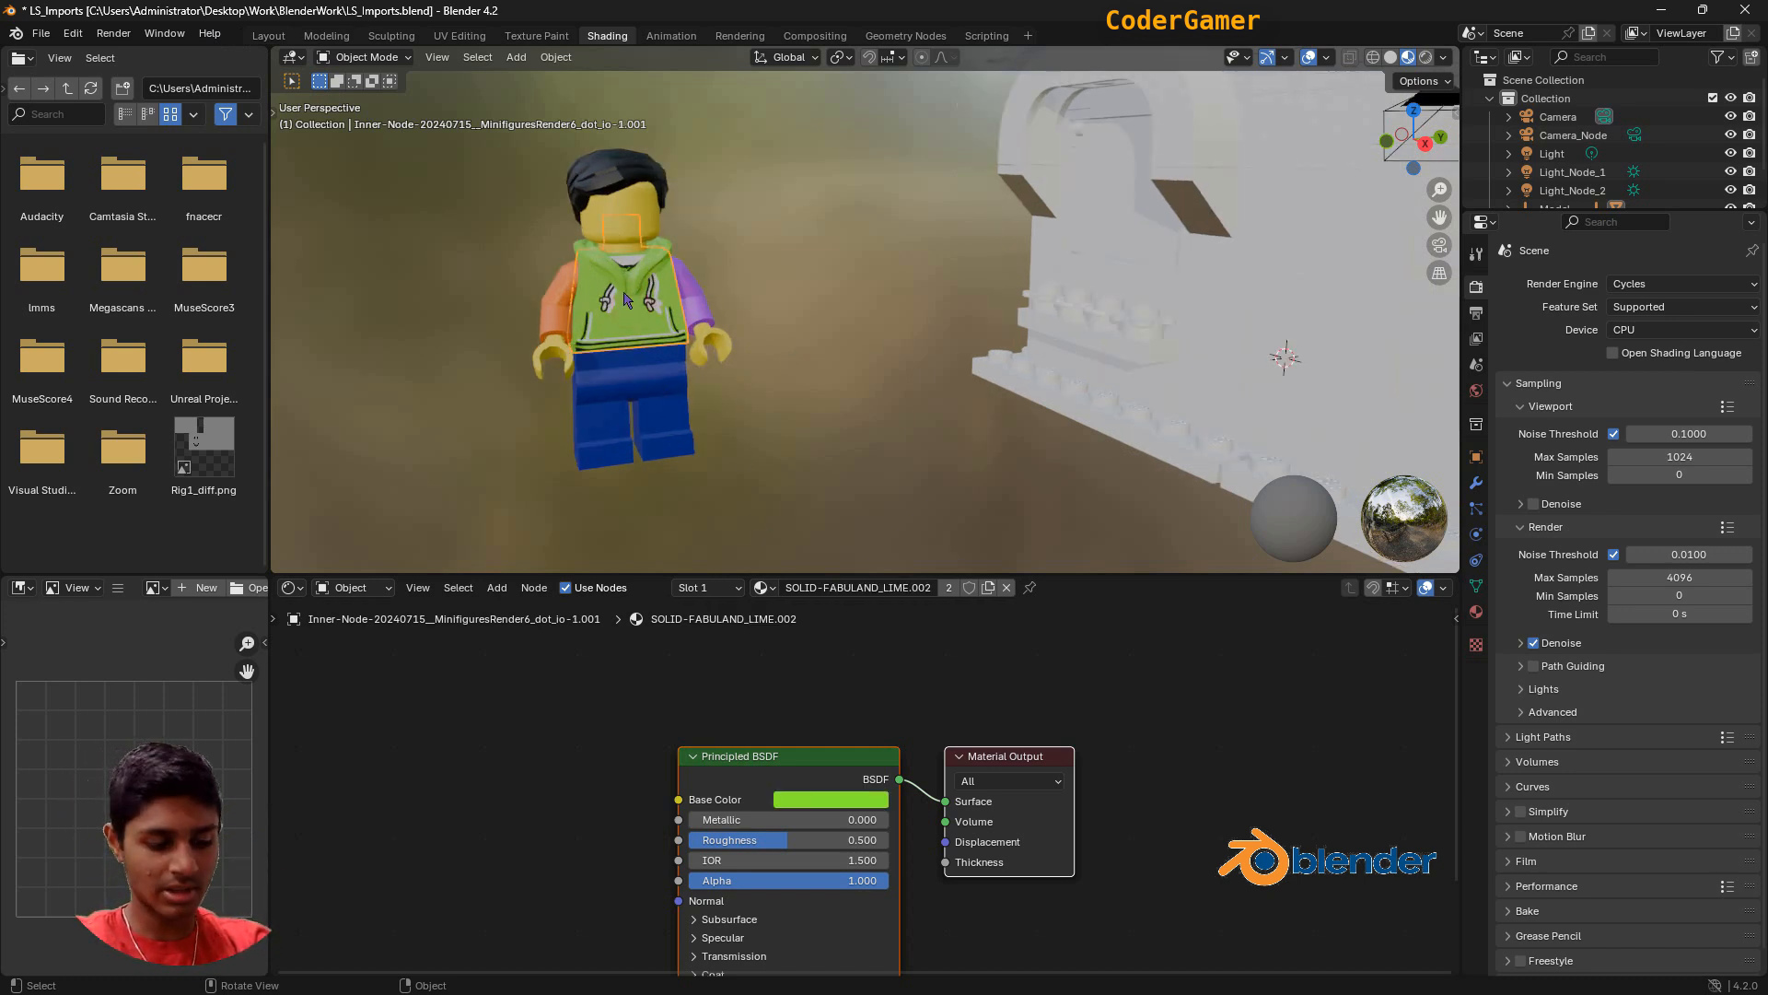
left_click(611, 175)
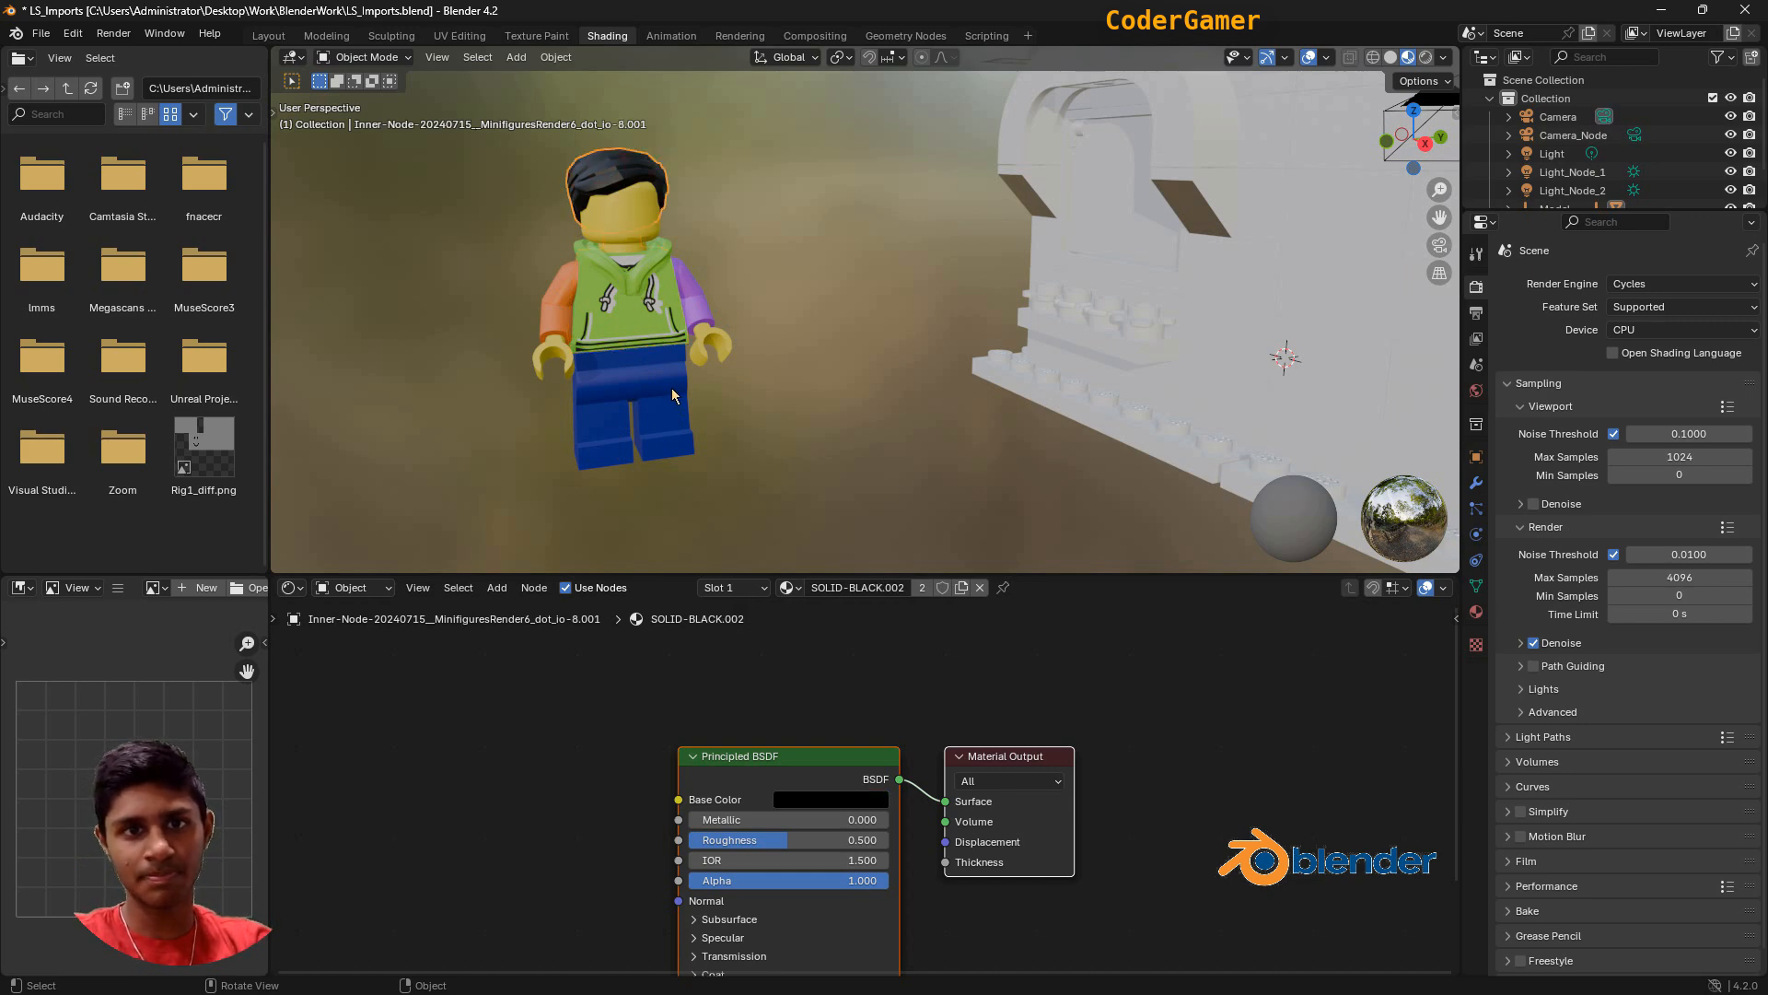
Switch to the Layout workspace and select a blue roof piece just below the house's ridge.
left_click(268, 37)
left_click_drag(1440, 217, 1169, 315)
scroll(1170, 314, "down", 1)
scroll(1168, 315, "down", 8)
middle_click_drag(1144, 326, 759, 442)
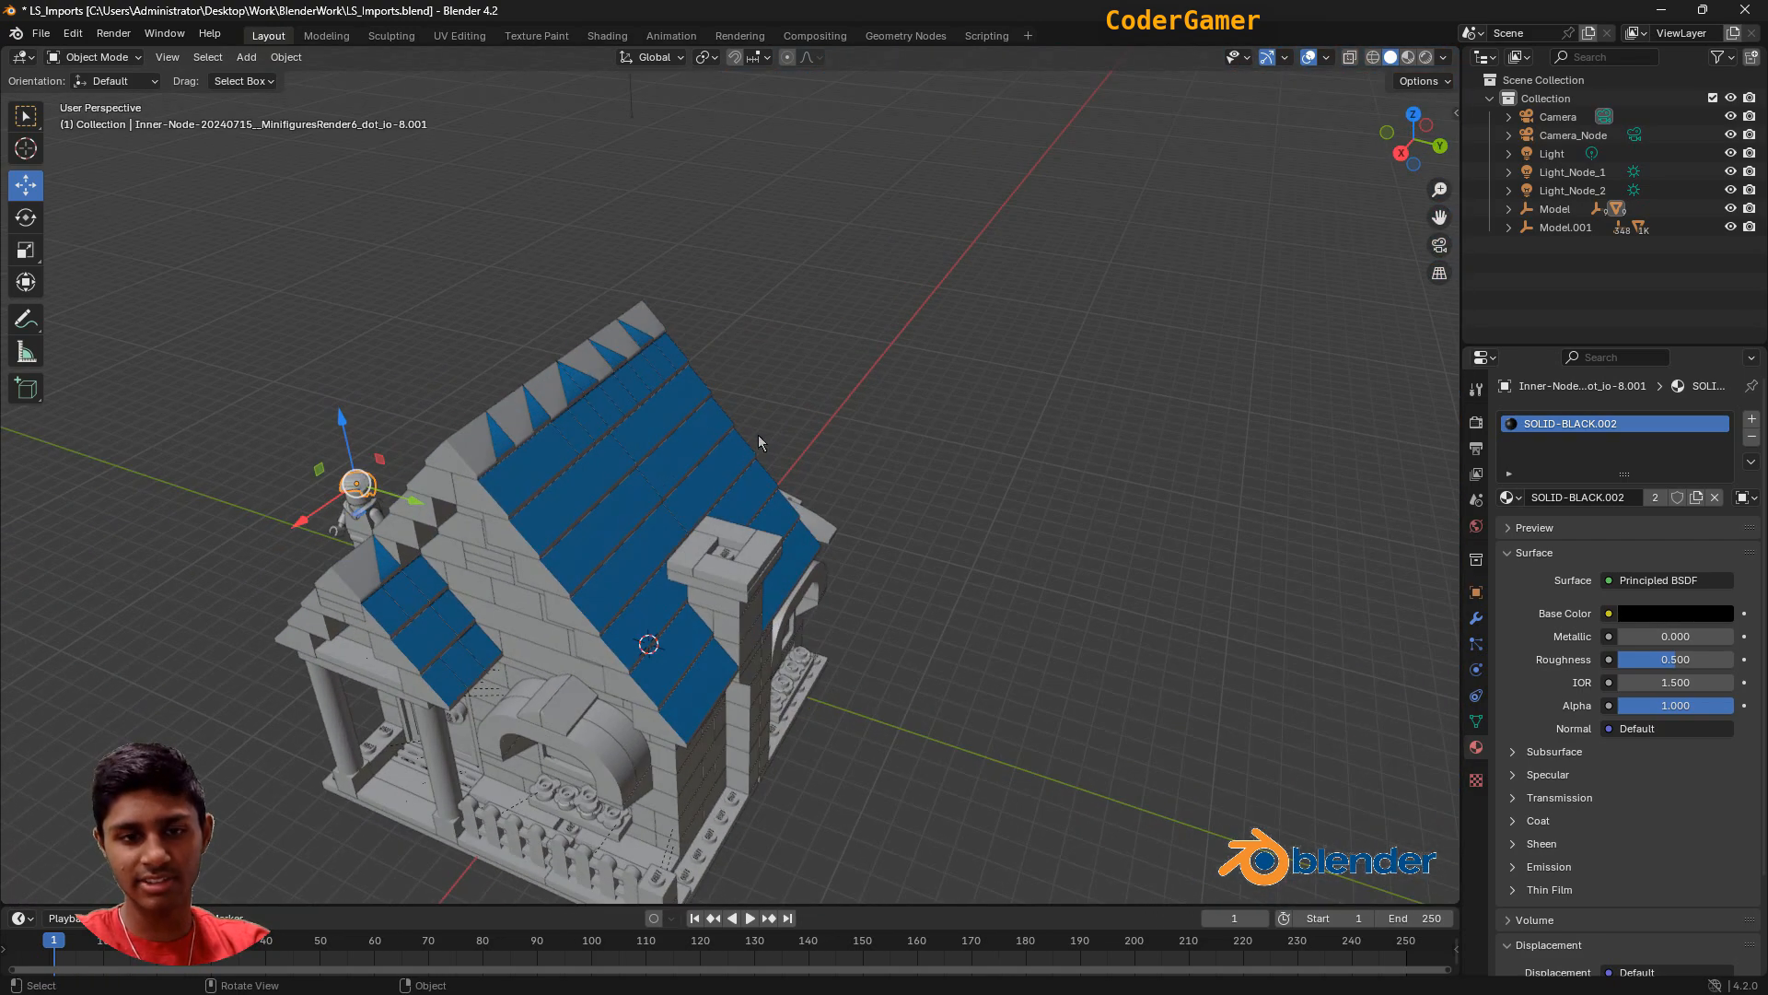
left_click(561, 467)
scroll(816, 493, "up", 5)
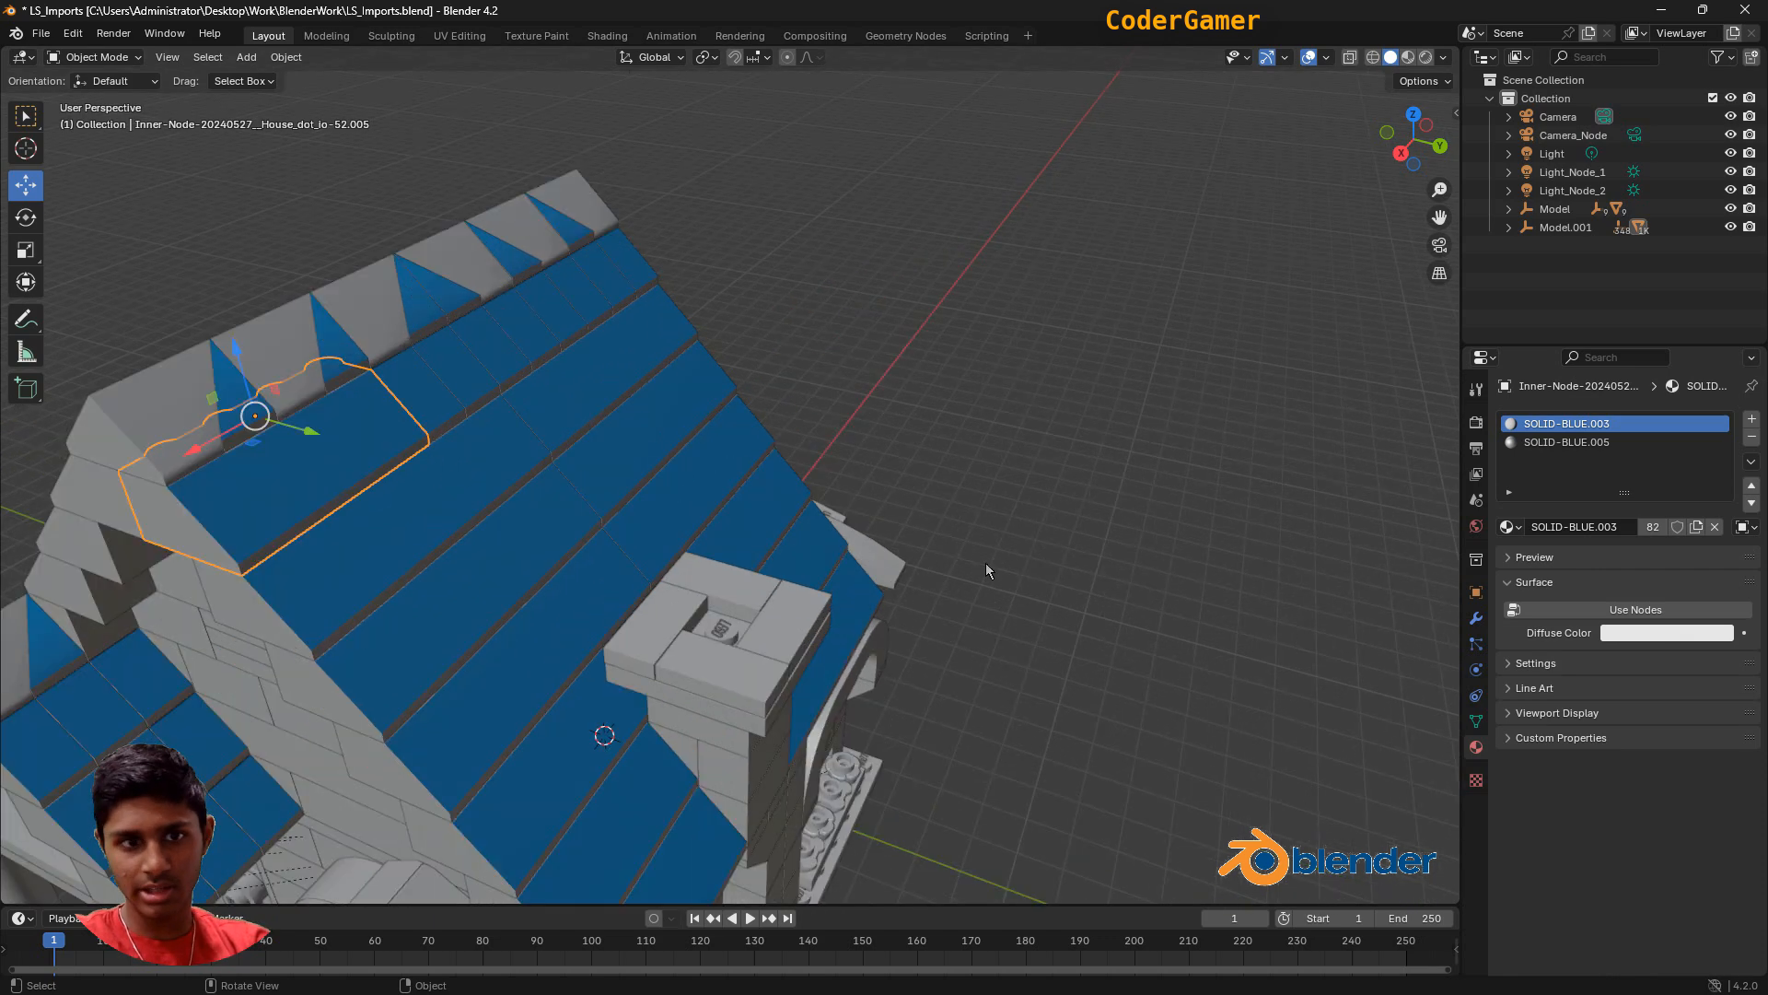
Look through the surface and preview settings of the roof piece's SOLID-BLUE.003 material.
left_click(1691, 635)
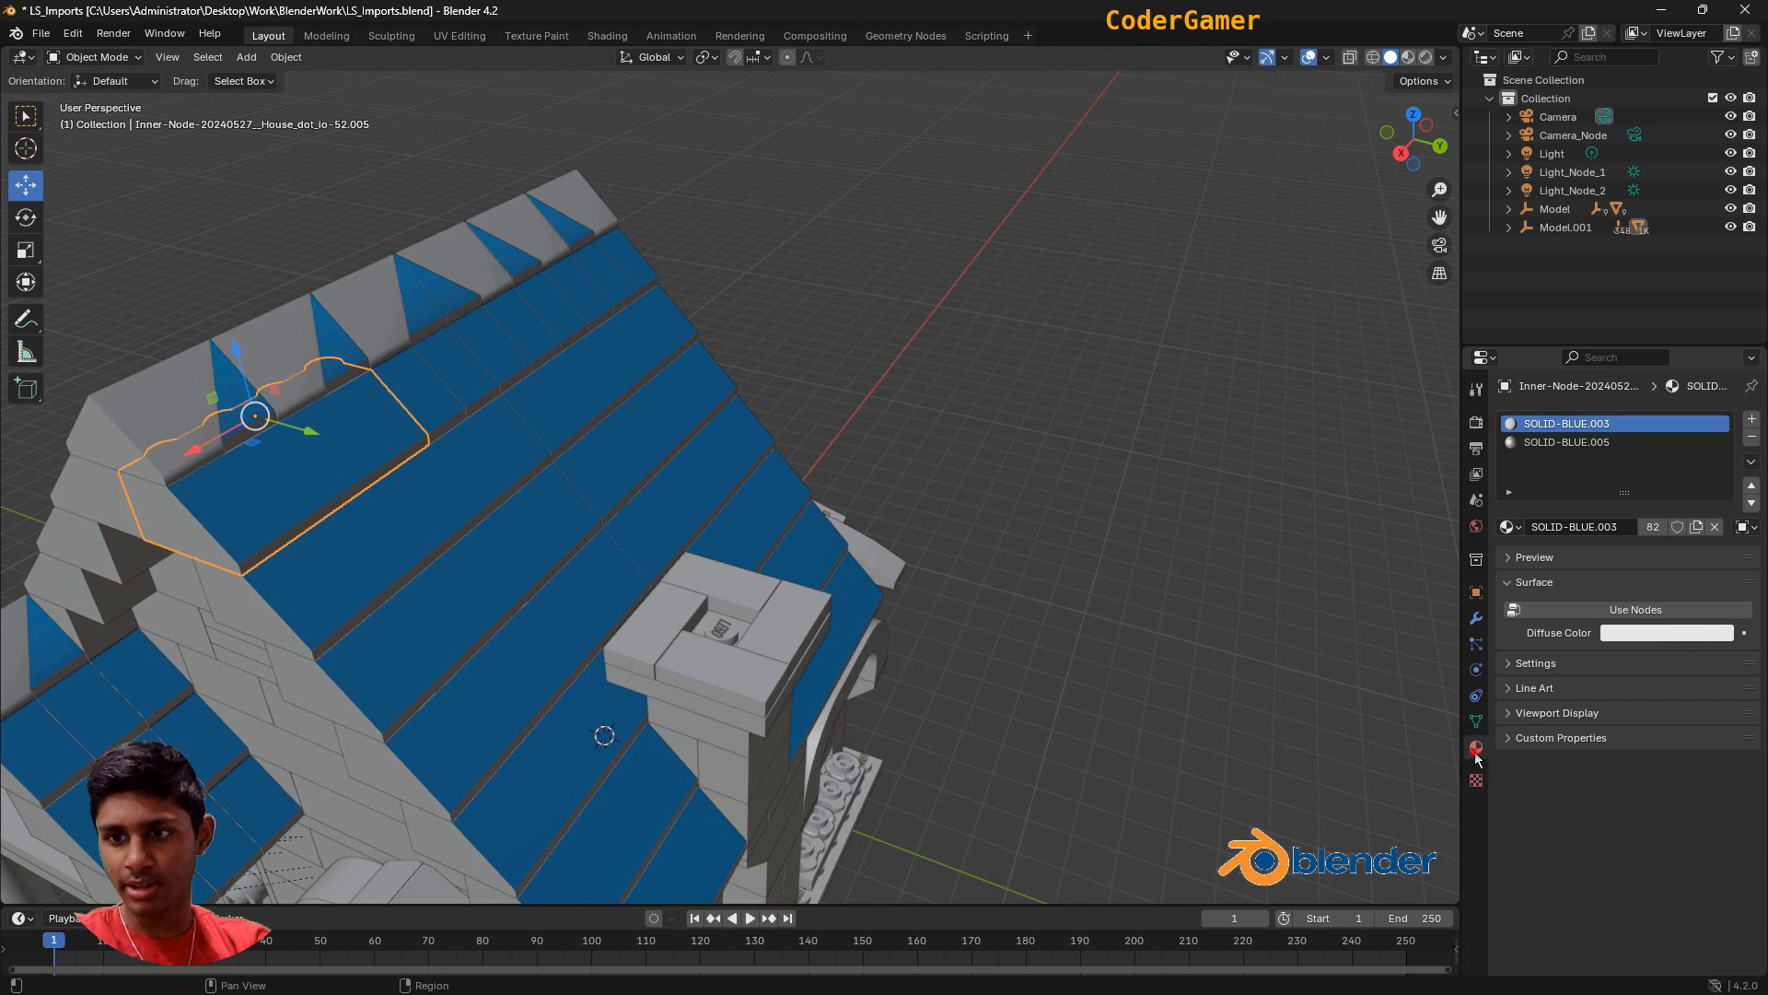
left_click(1509, 586)
left_click(1509, 586)
left_click(1508, 557)
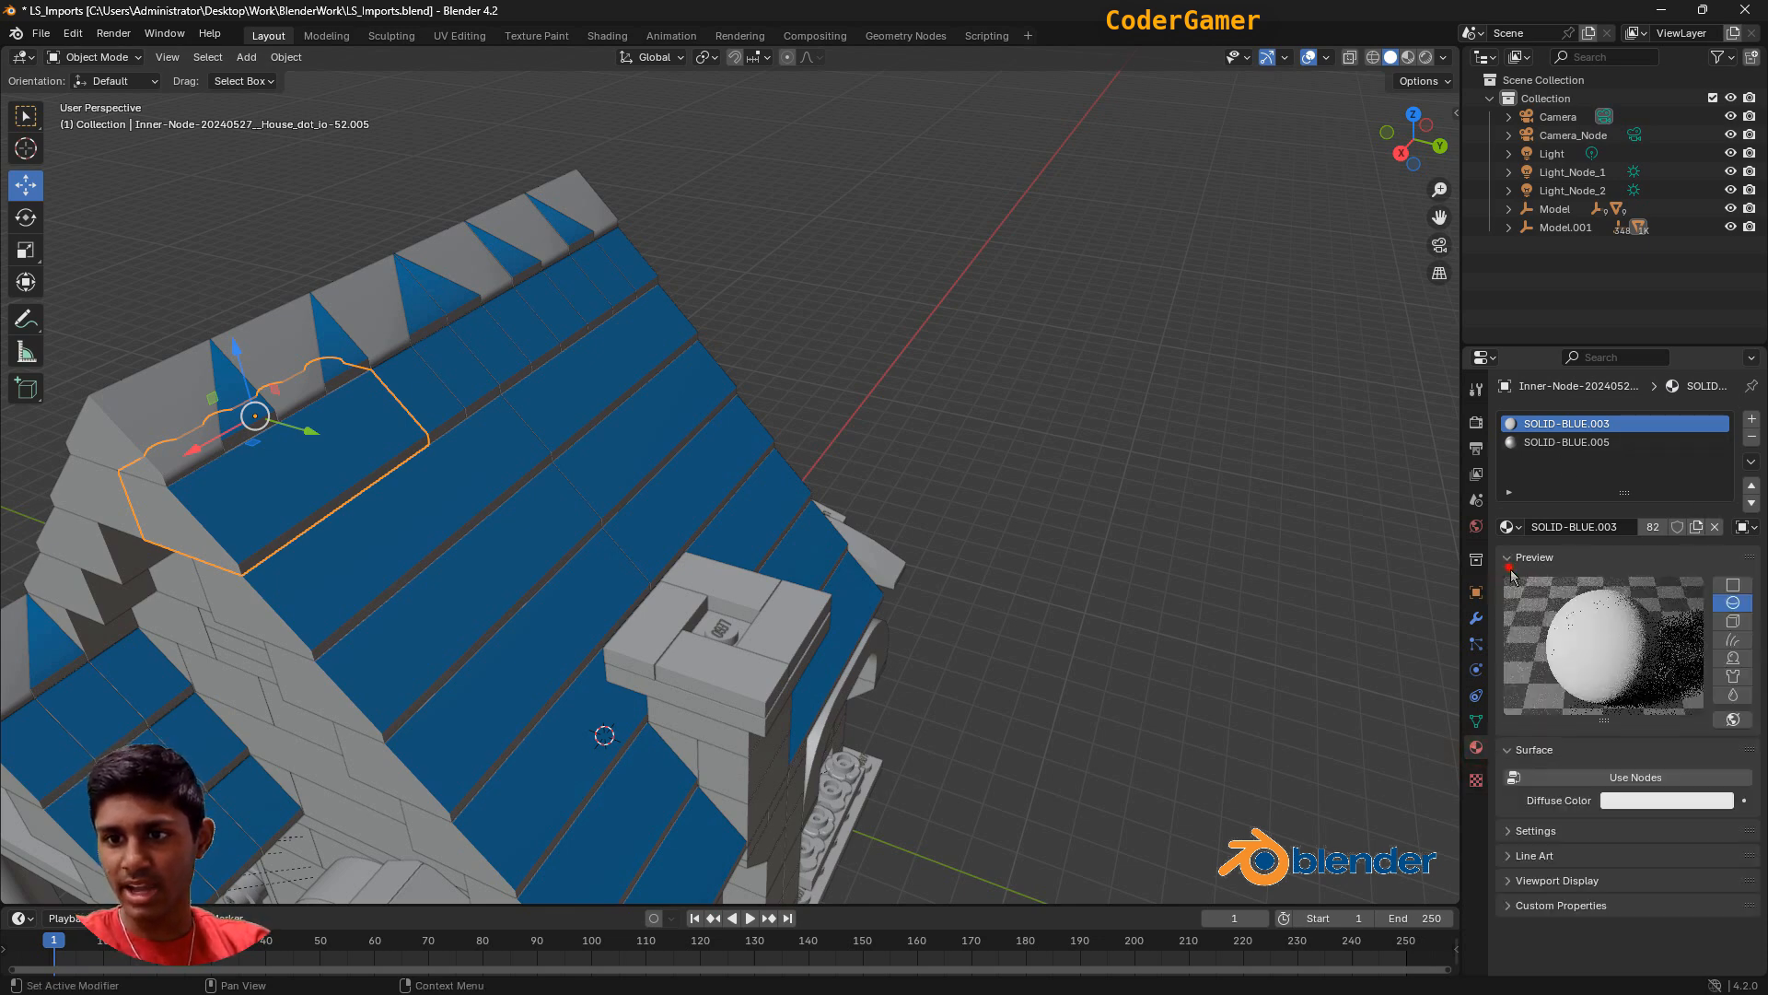
left_click(1510, 563)
left_click(1511, 586)
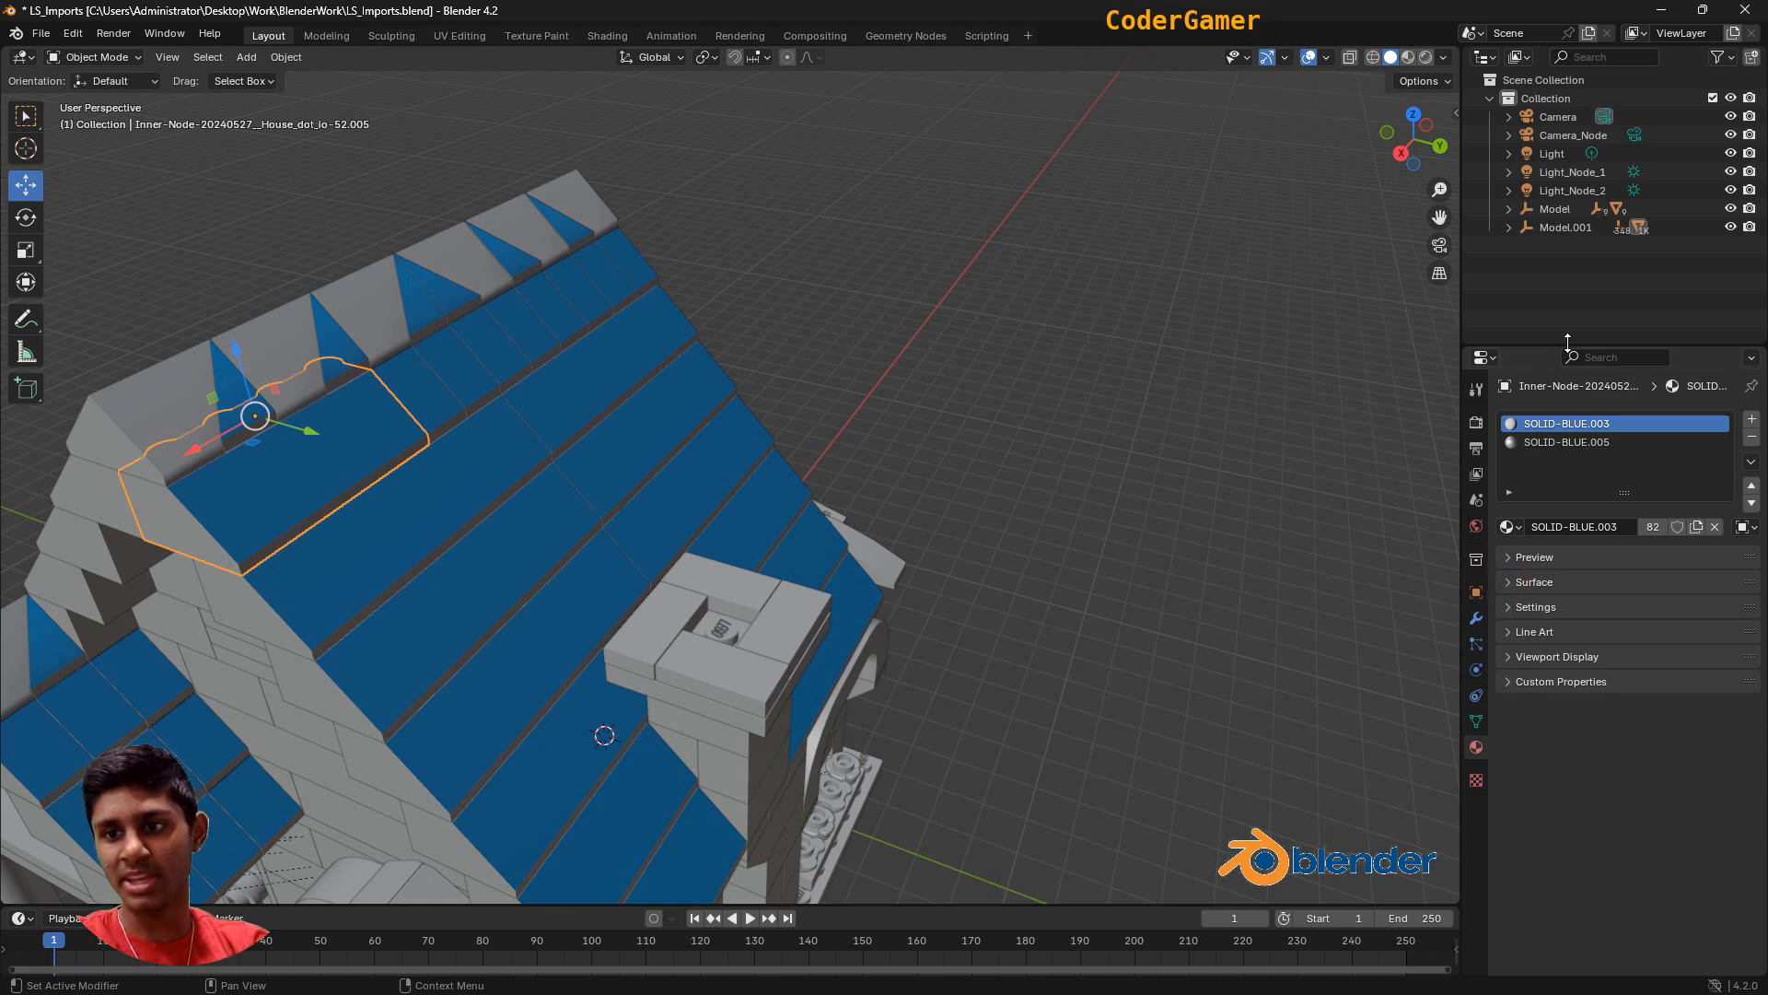
Sample the main roof slope's blue with the eyedropper as the base color of the SOLID-BLUE.005 material.
left_click(1569, 444)
left_click(1520, 586)
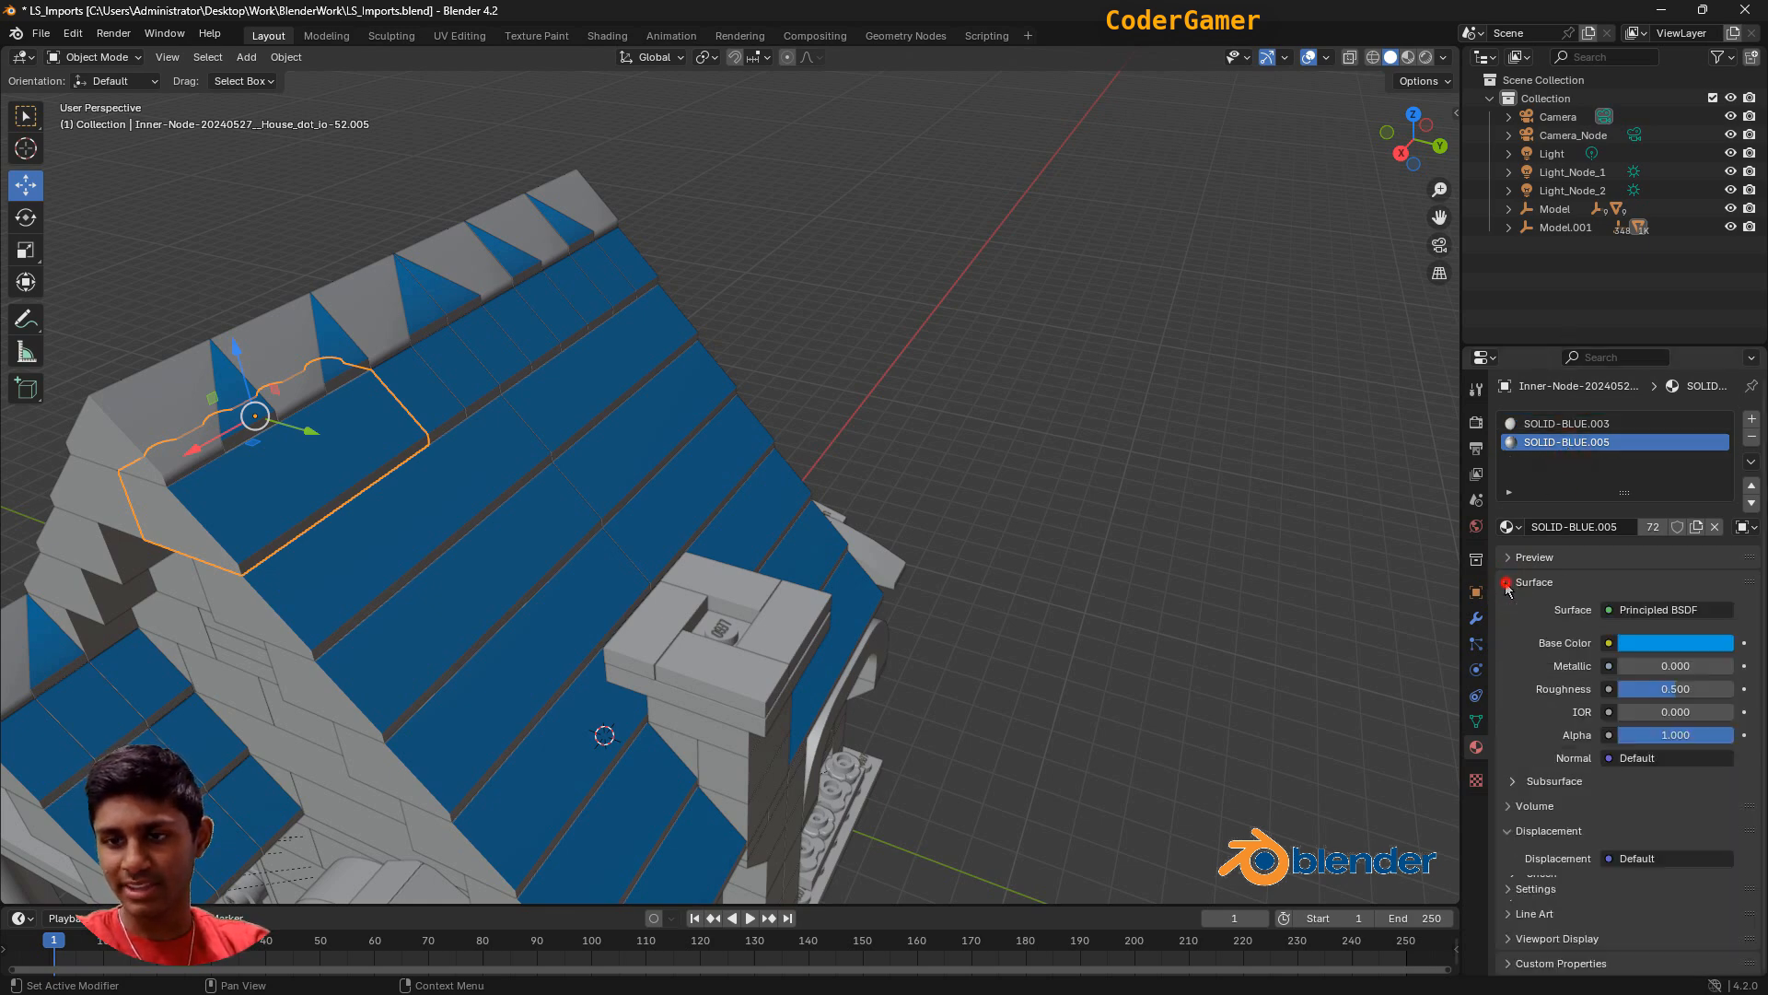
left_click(1661, 645)
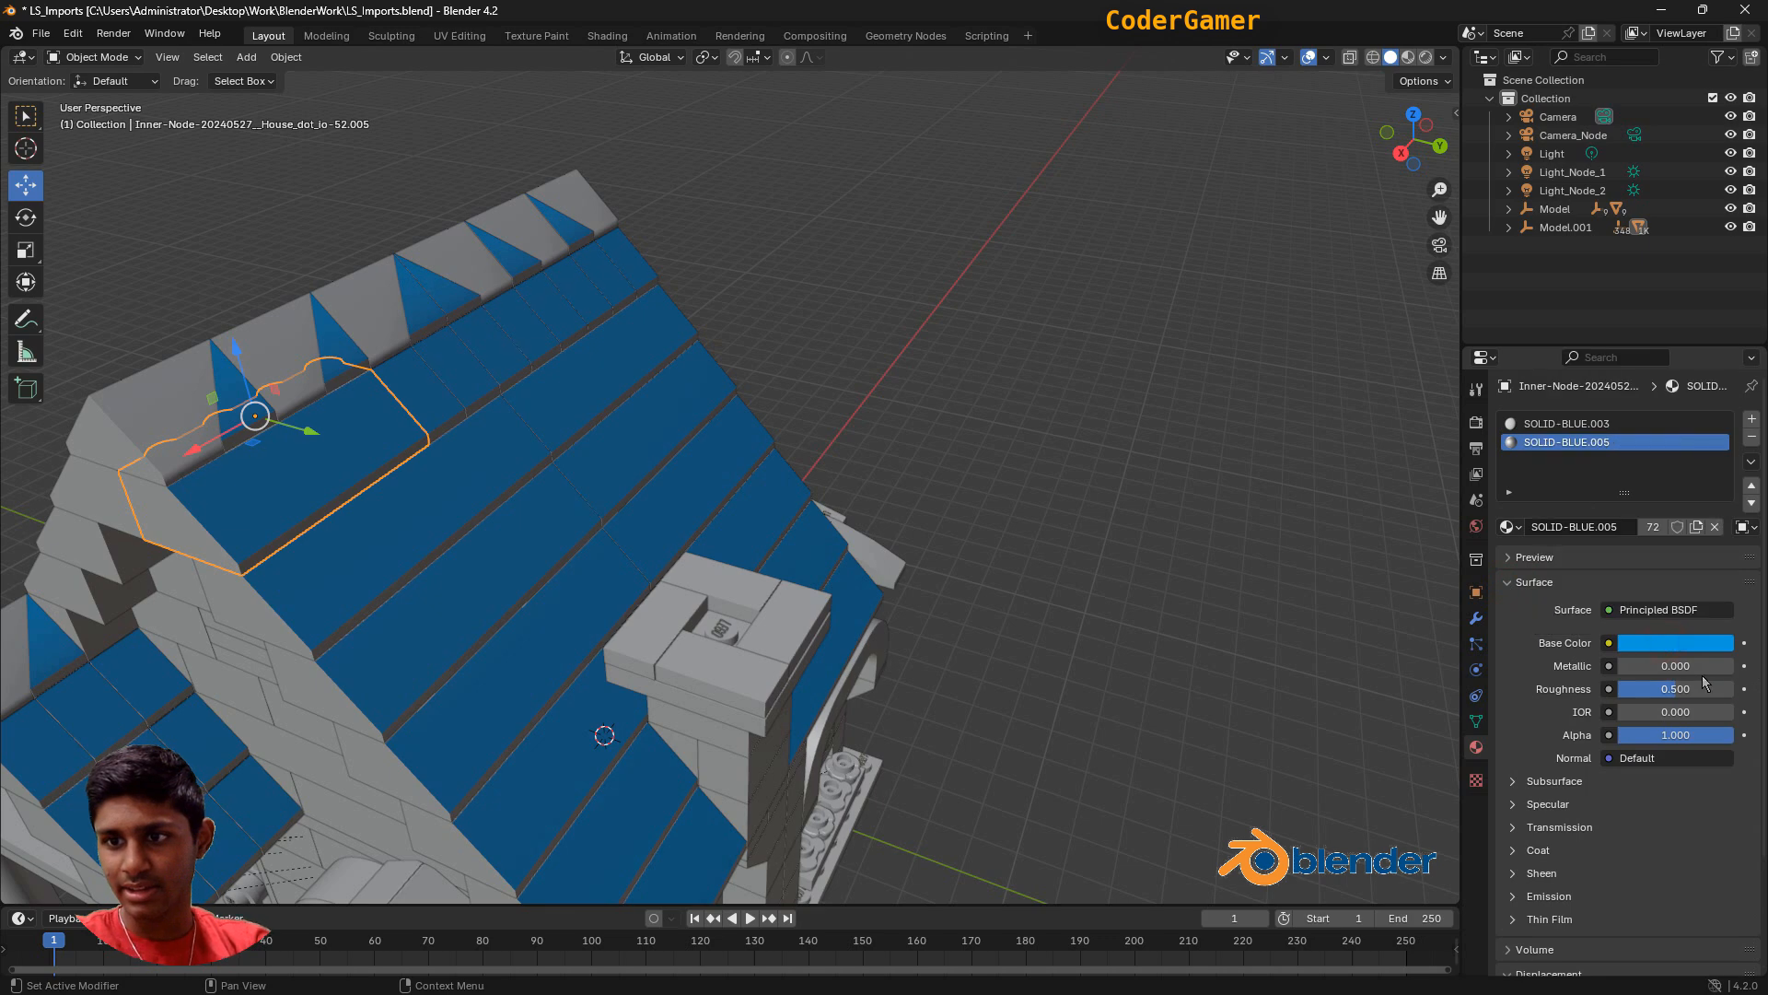
left_click(1682, 647)
left_click(1717, 561)
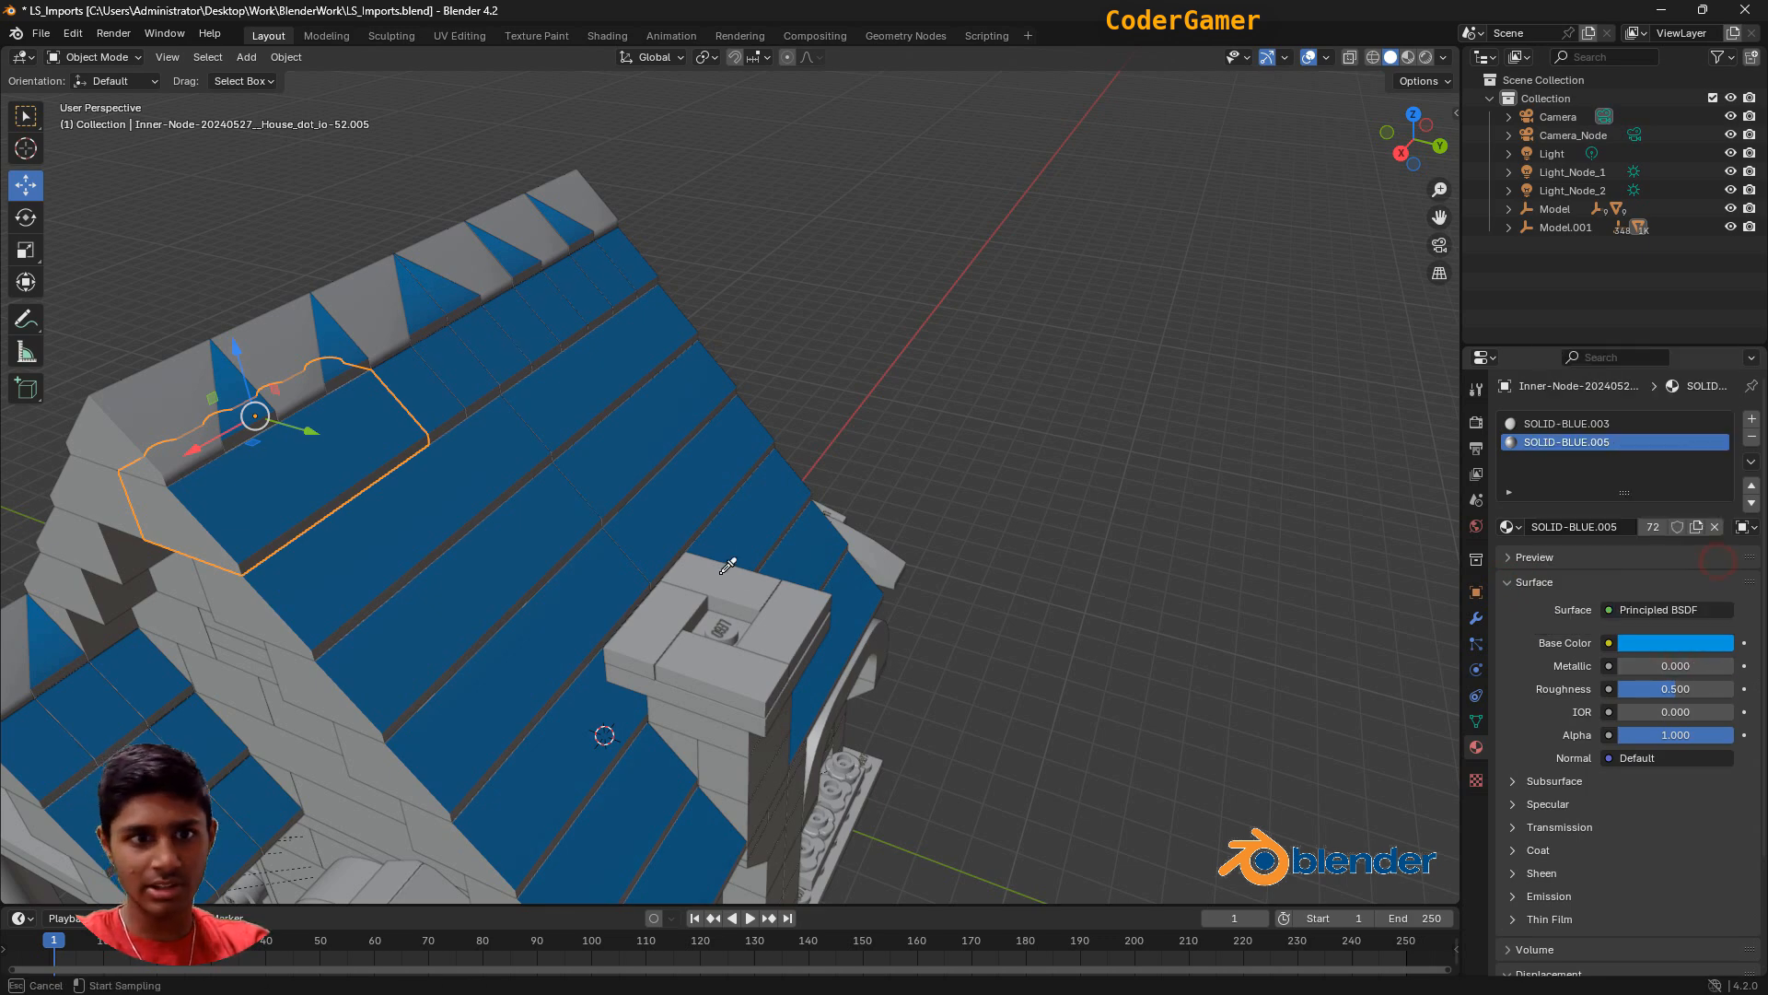
left_click(365, 543)
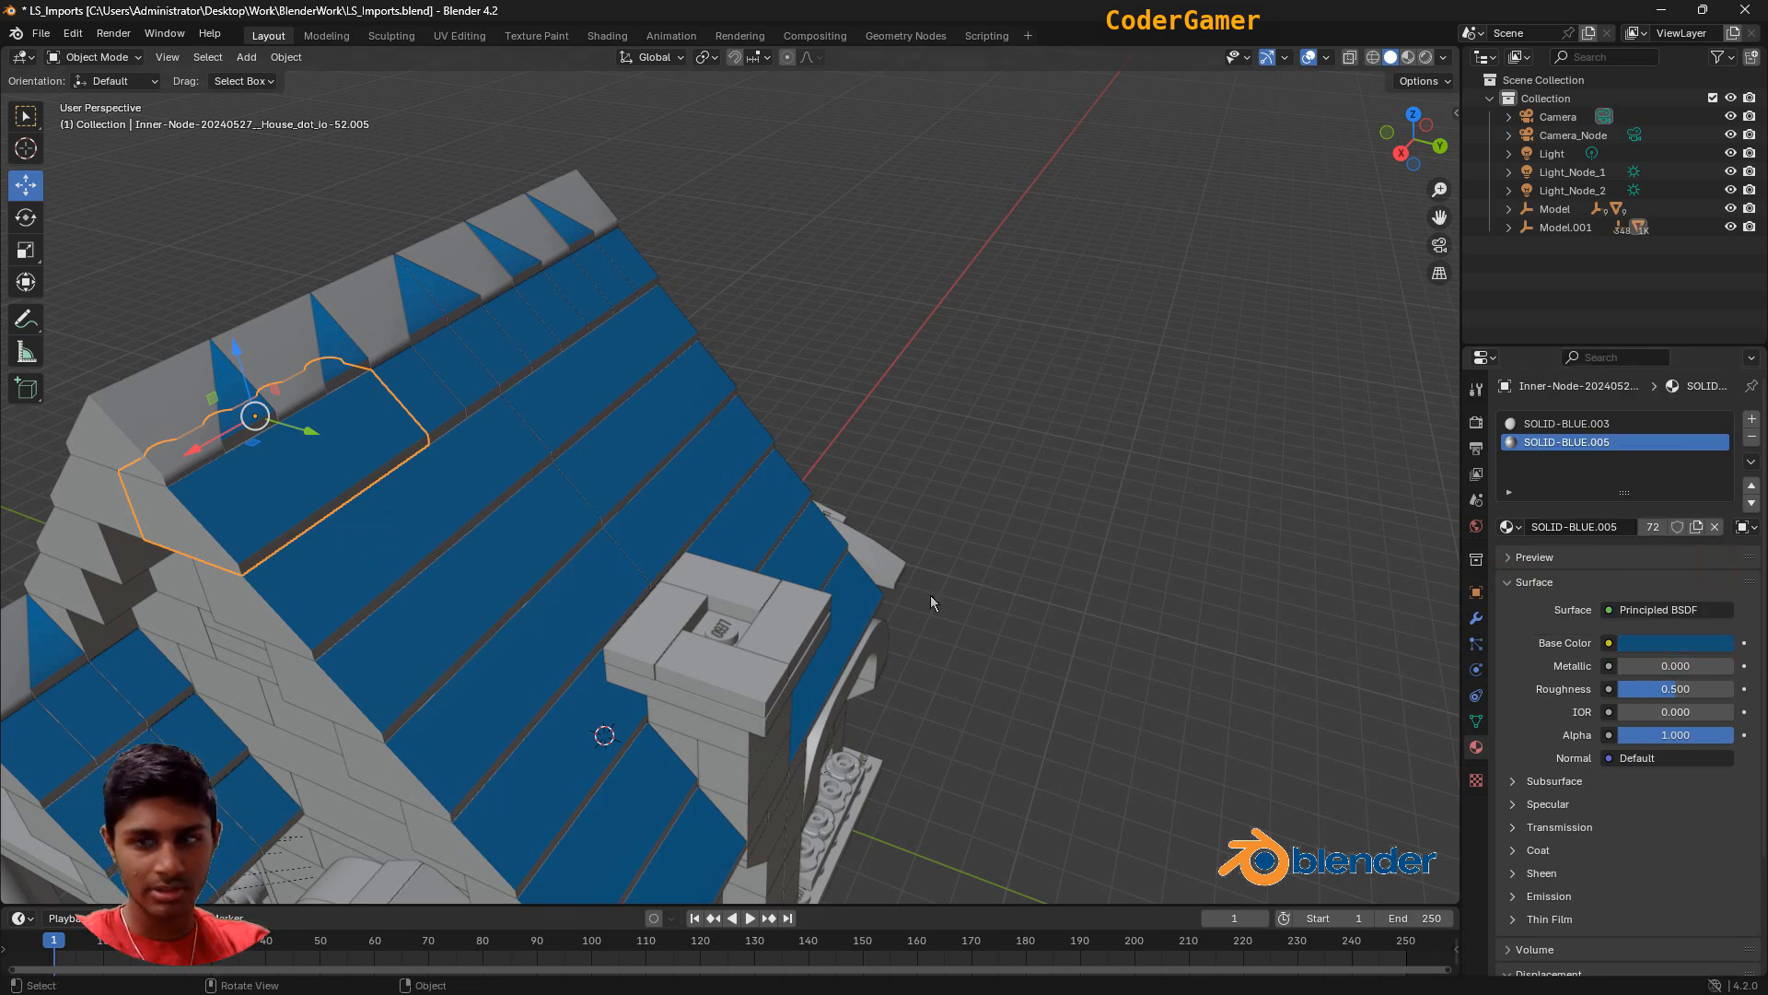
Sample the blue of the roof slope as the diffuse color of the SOLID-BLUE.003 material.
middle_click_drag(991, 691, 573, 660)
left_click(1589, 423)
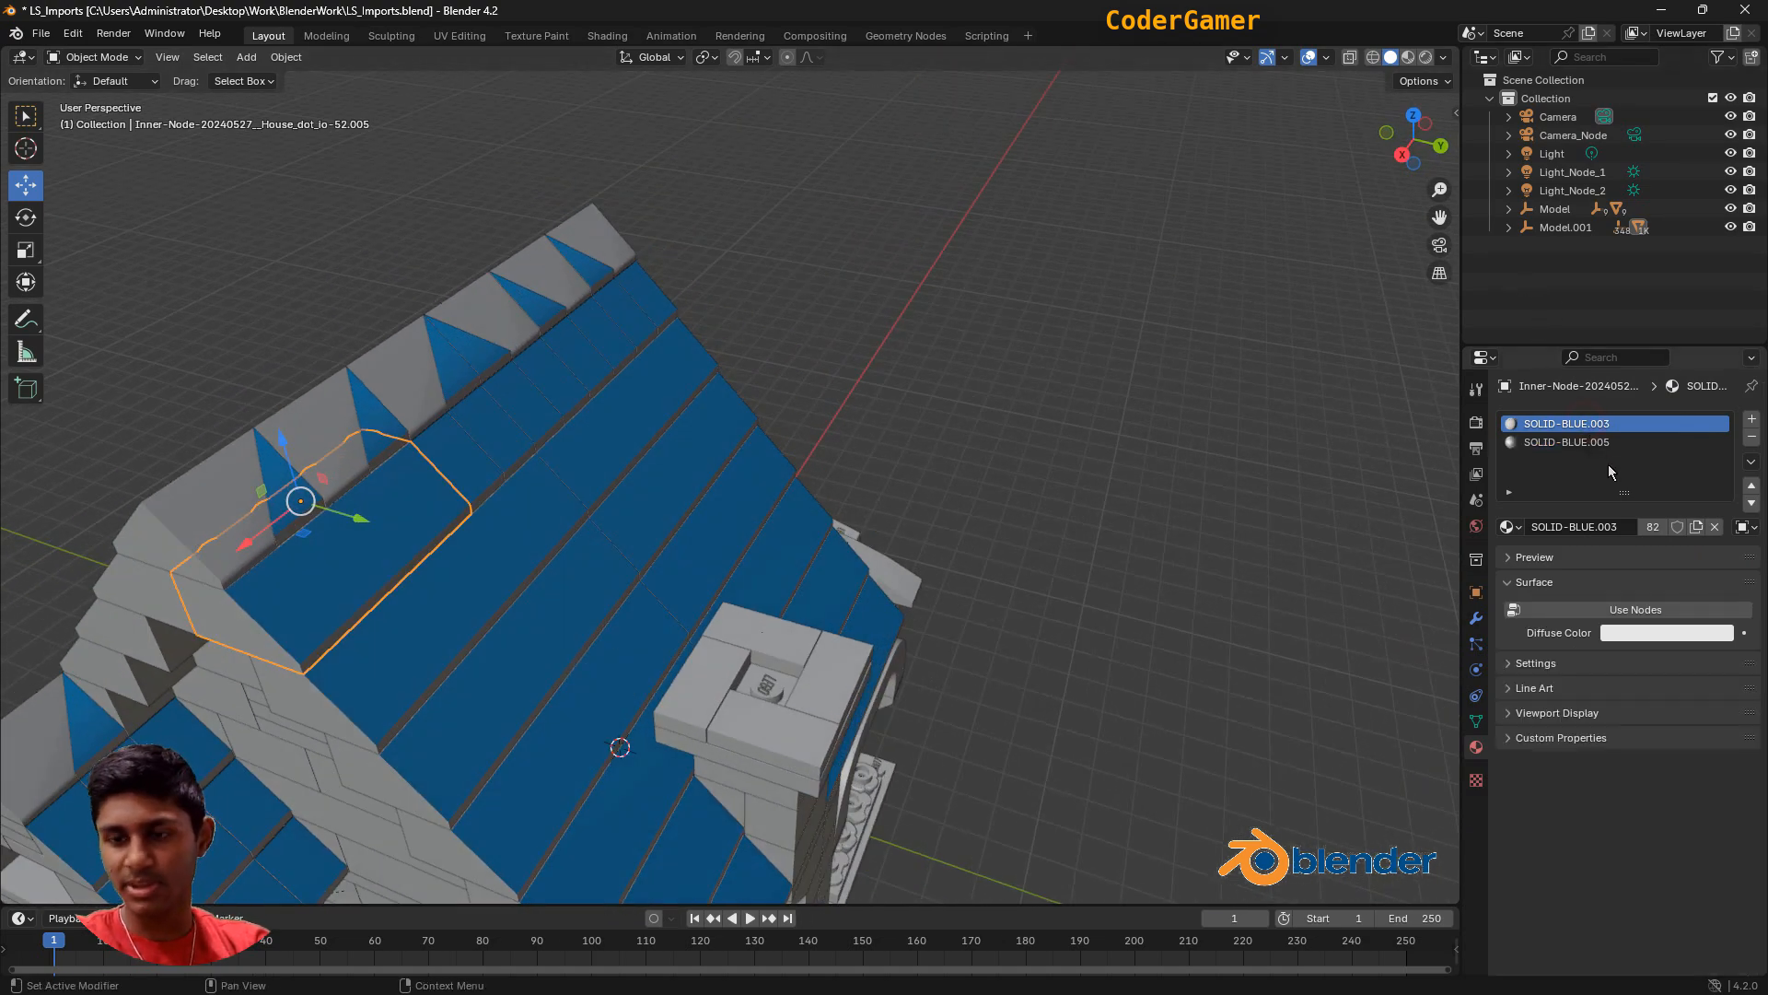
left_click(1638, 636)
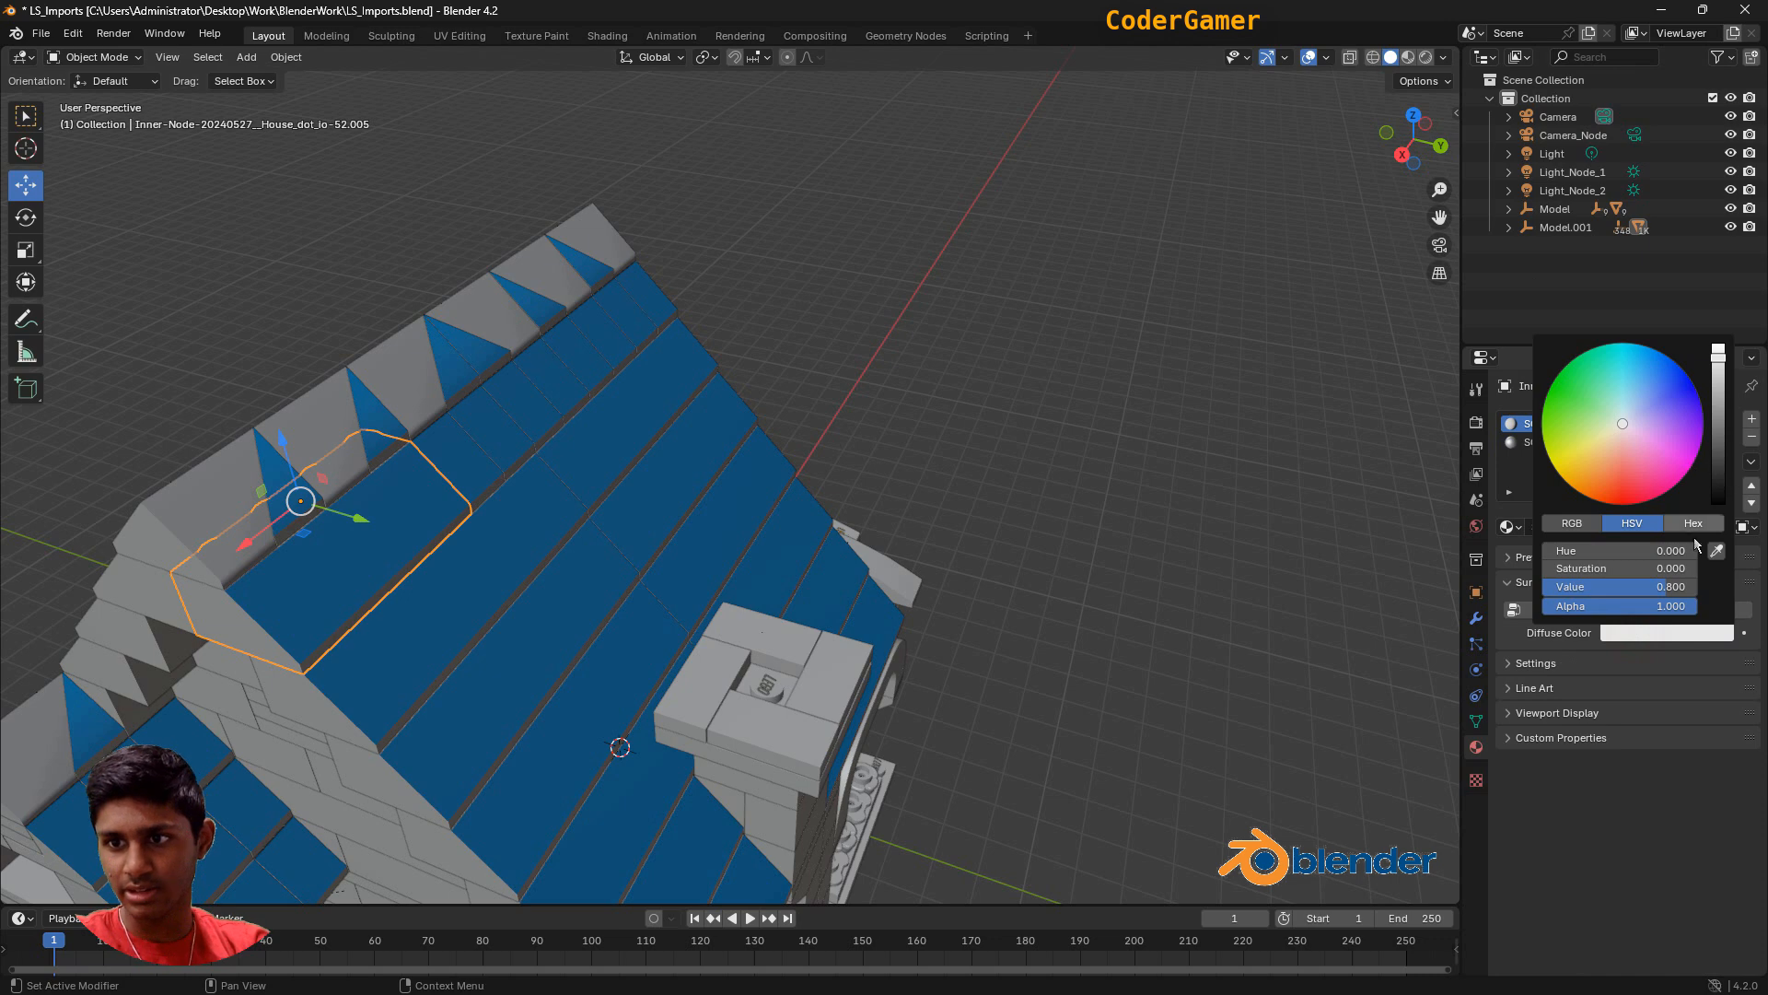
left_click(1722, 554)
left_click(453, 587)
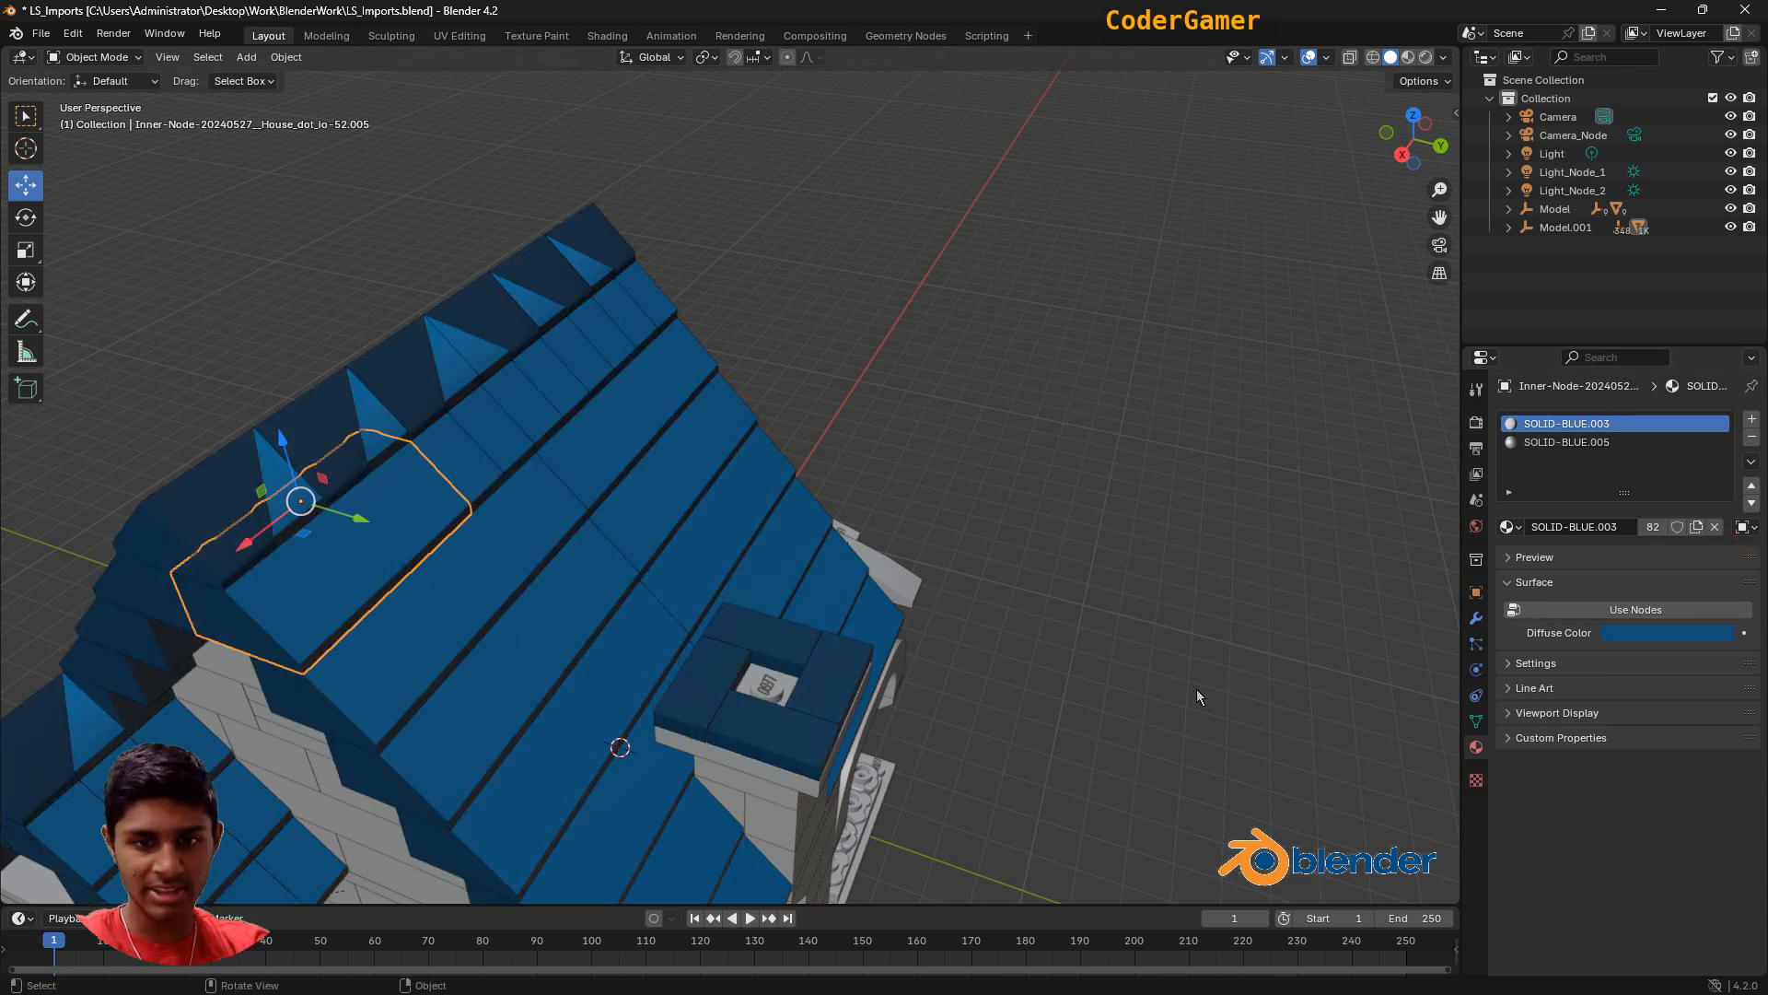
Sample the darker blue at the roof's front edge as SOLID-BLUE.005's base color and deselect the roof piece.
middle_click_drag(1196, 689, 1252, 654)
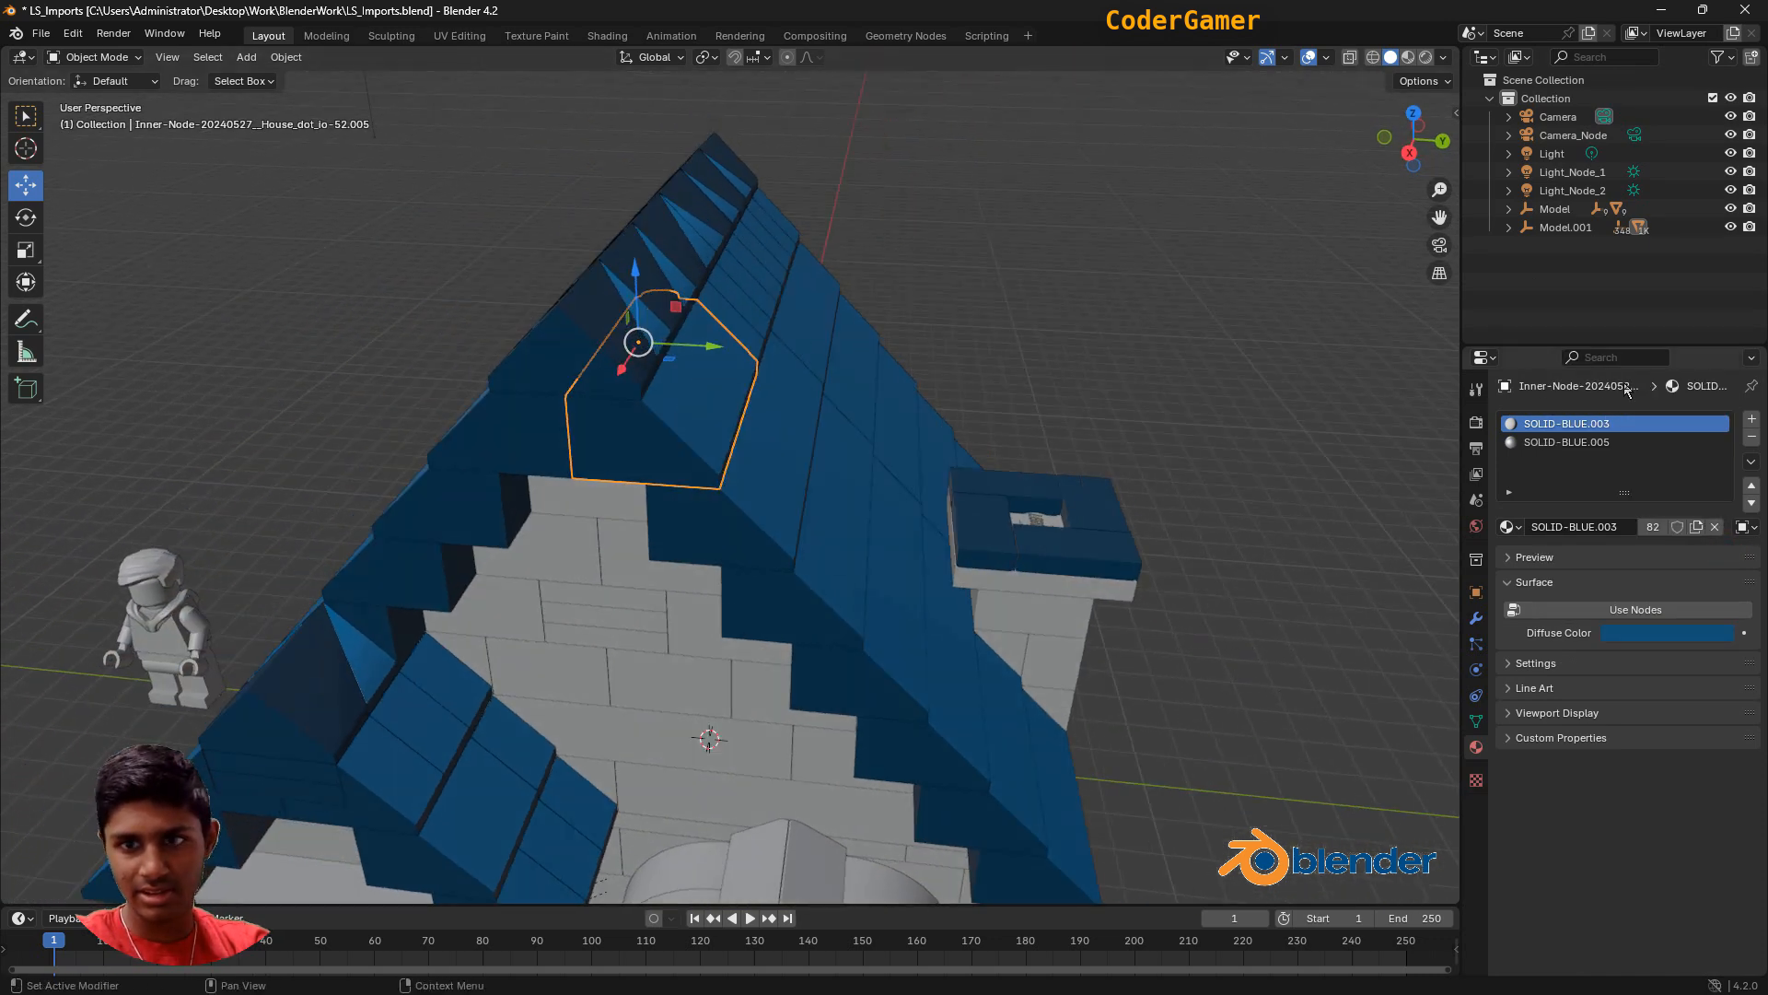
left_click(1577, 444)
left_click(1693, 645)
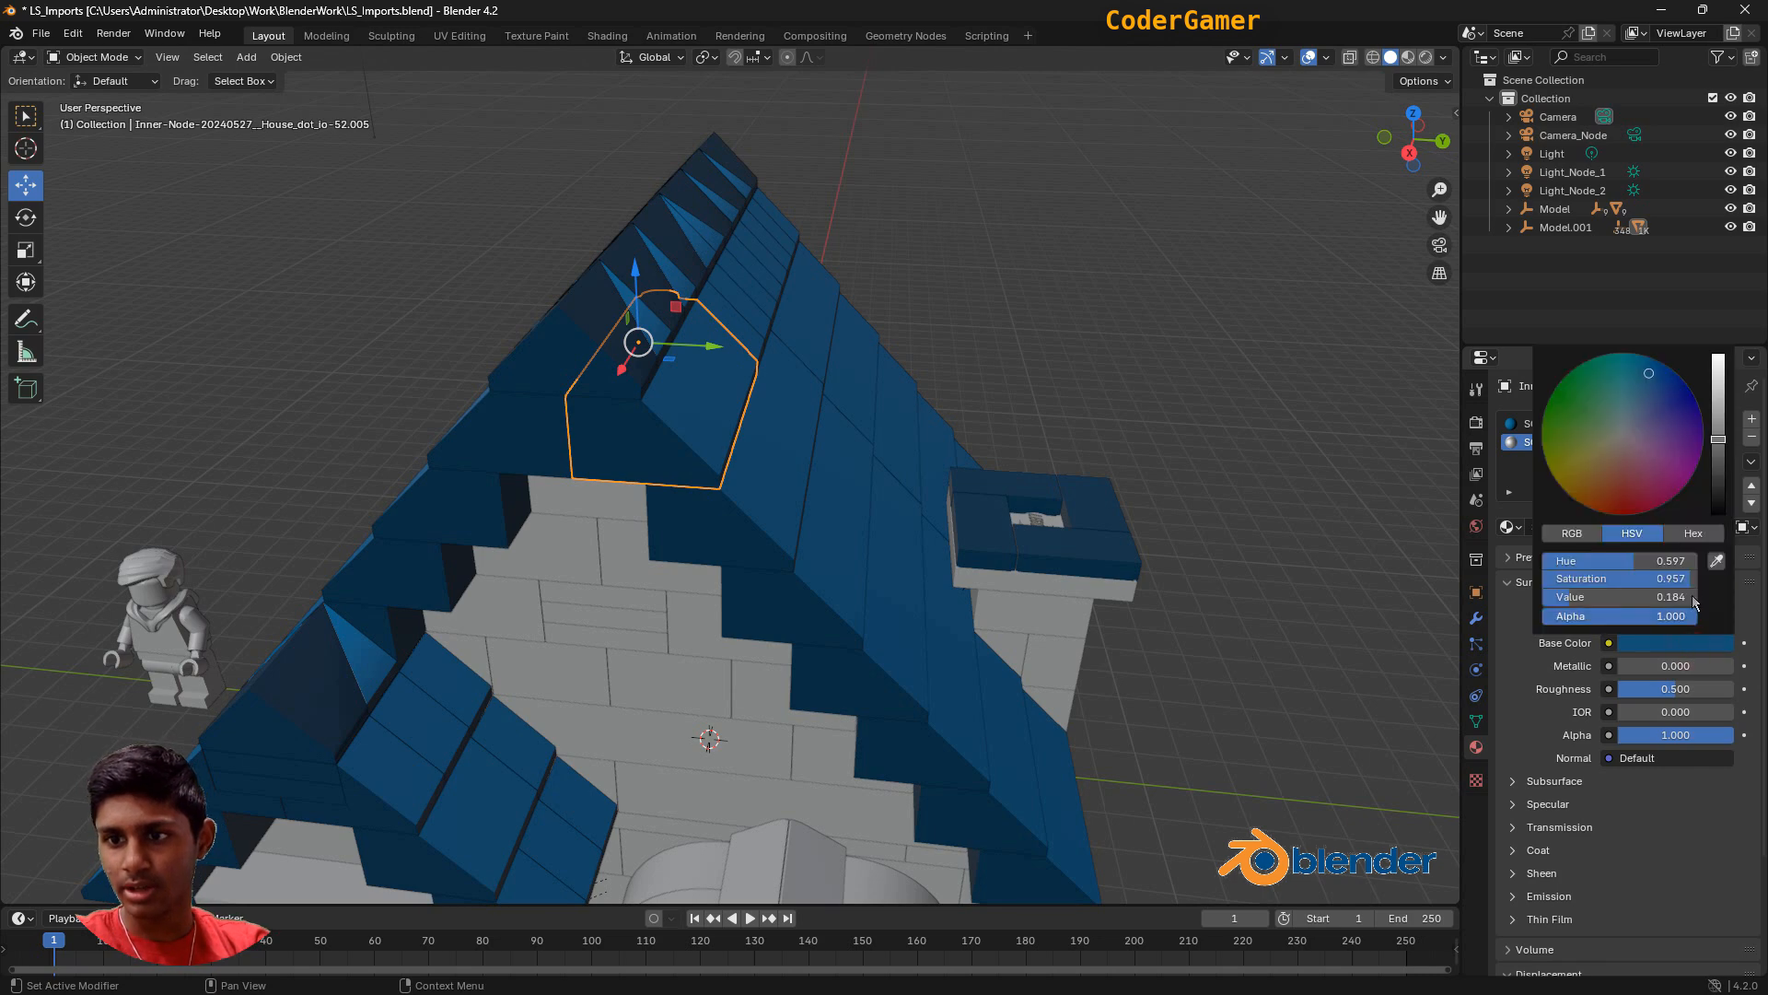
left_click(1716, 569)
left_click(708, 506)
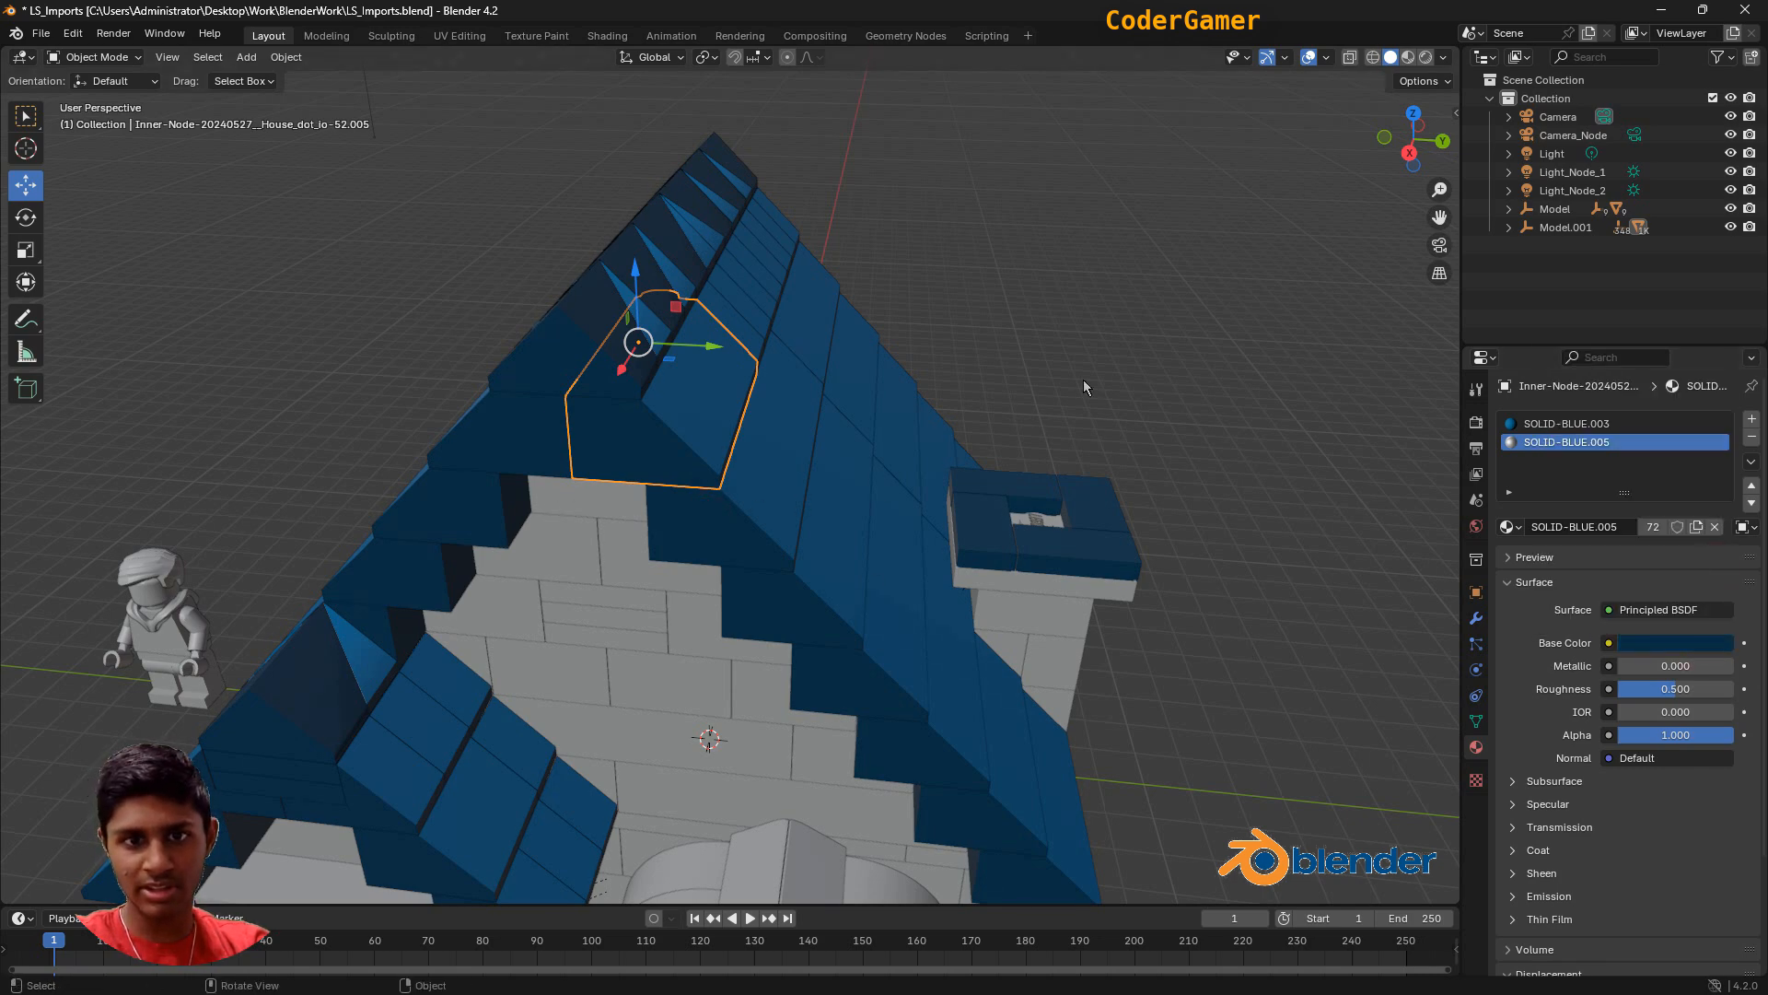
left_click(1141, 338)
Examine the recolored roof from several sides and compare the SOLID-BLUE.003 and SOLID-BLUE.005 materials.
middle_click_drag(1140, 337, 1545, 471)
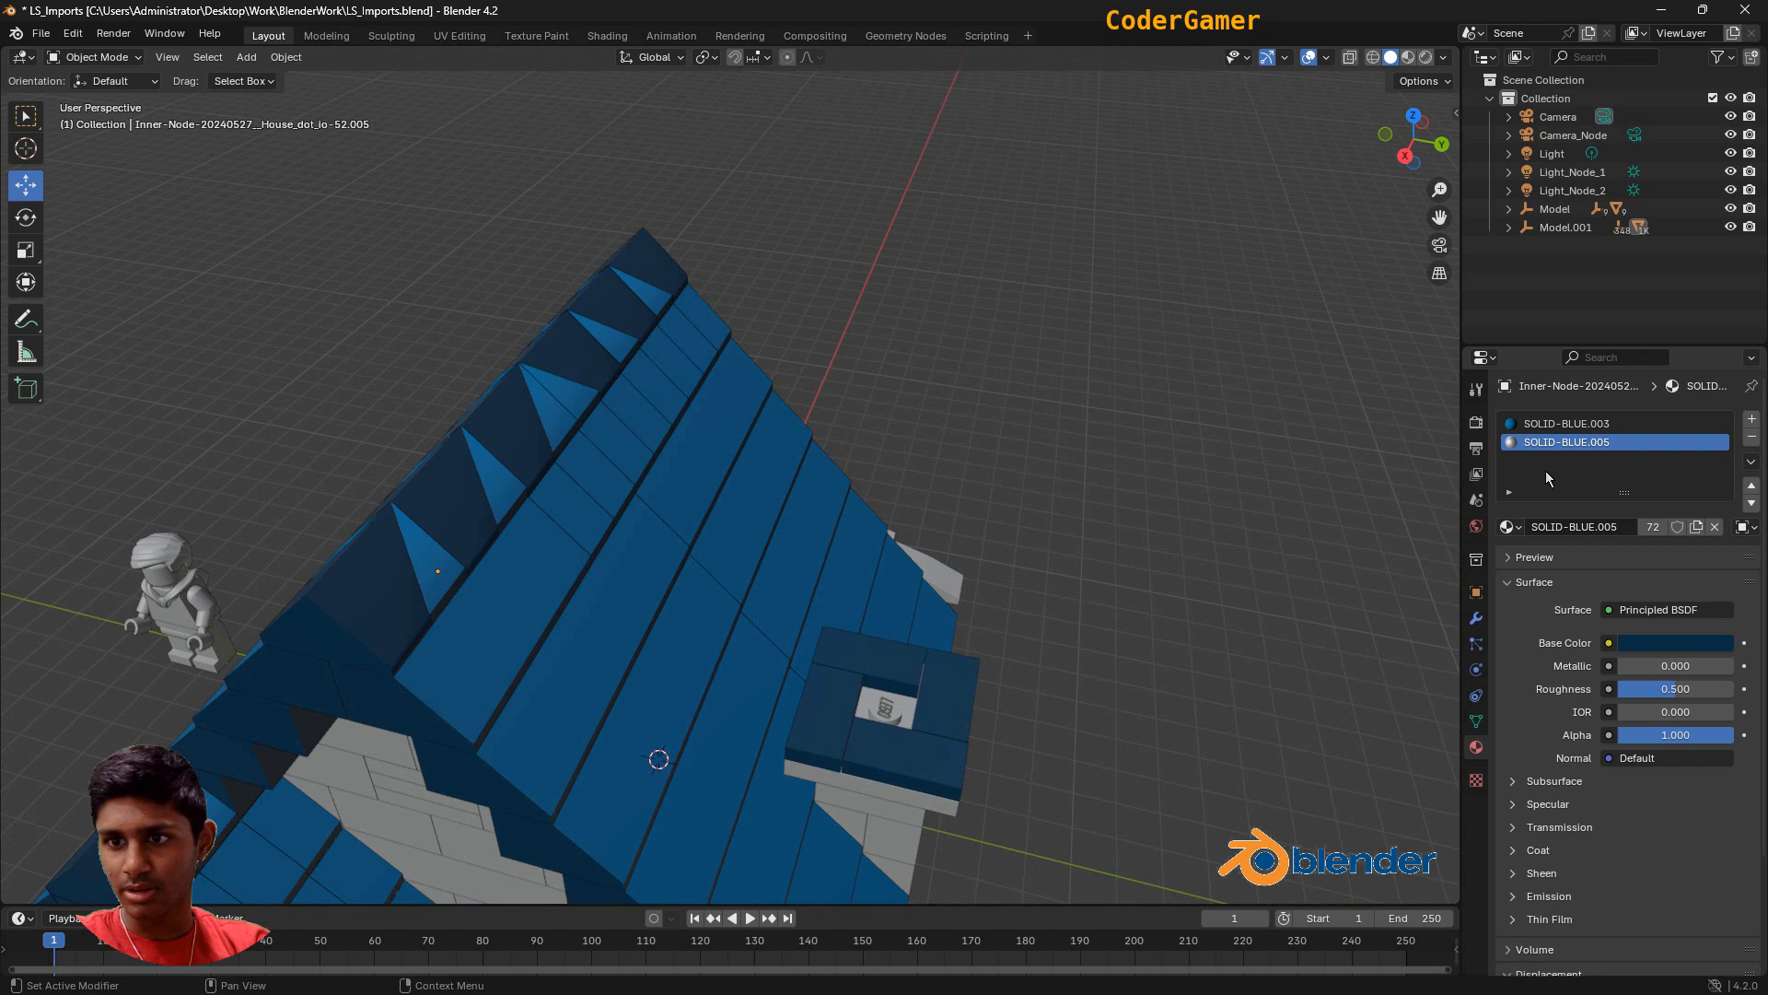
left_click(1596, 423)
left_click(1588, 442)
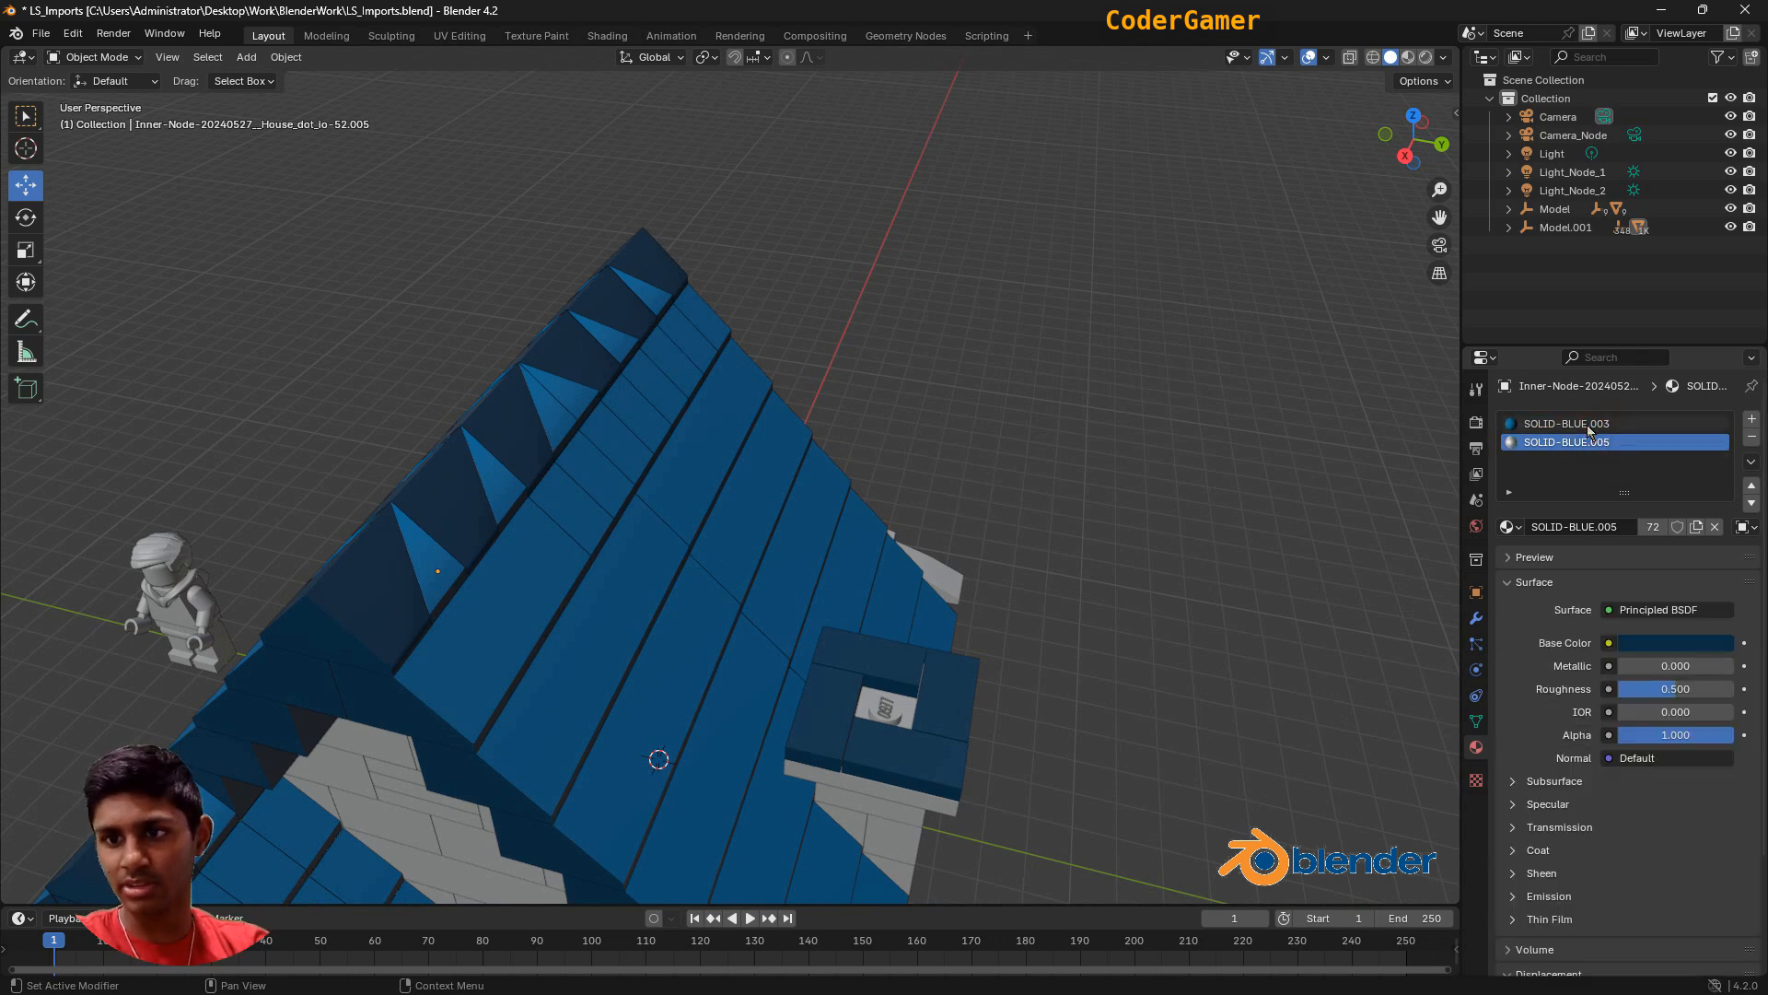
left_click(1588, 425)
middle_click_drag(604, 623, 681, 571)
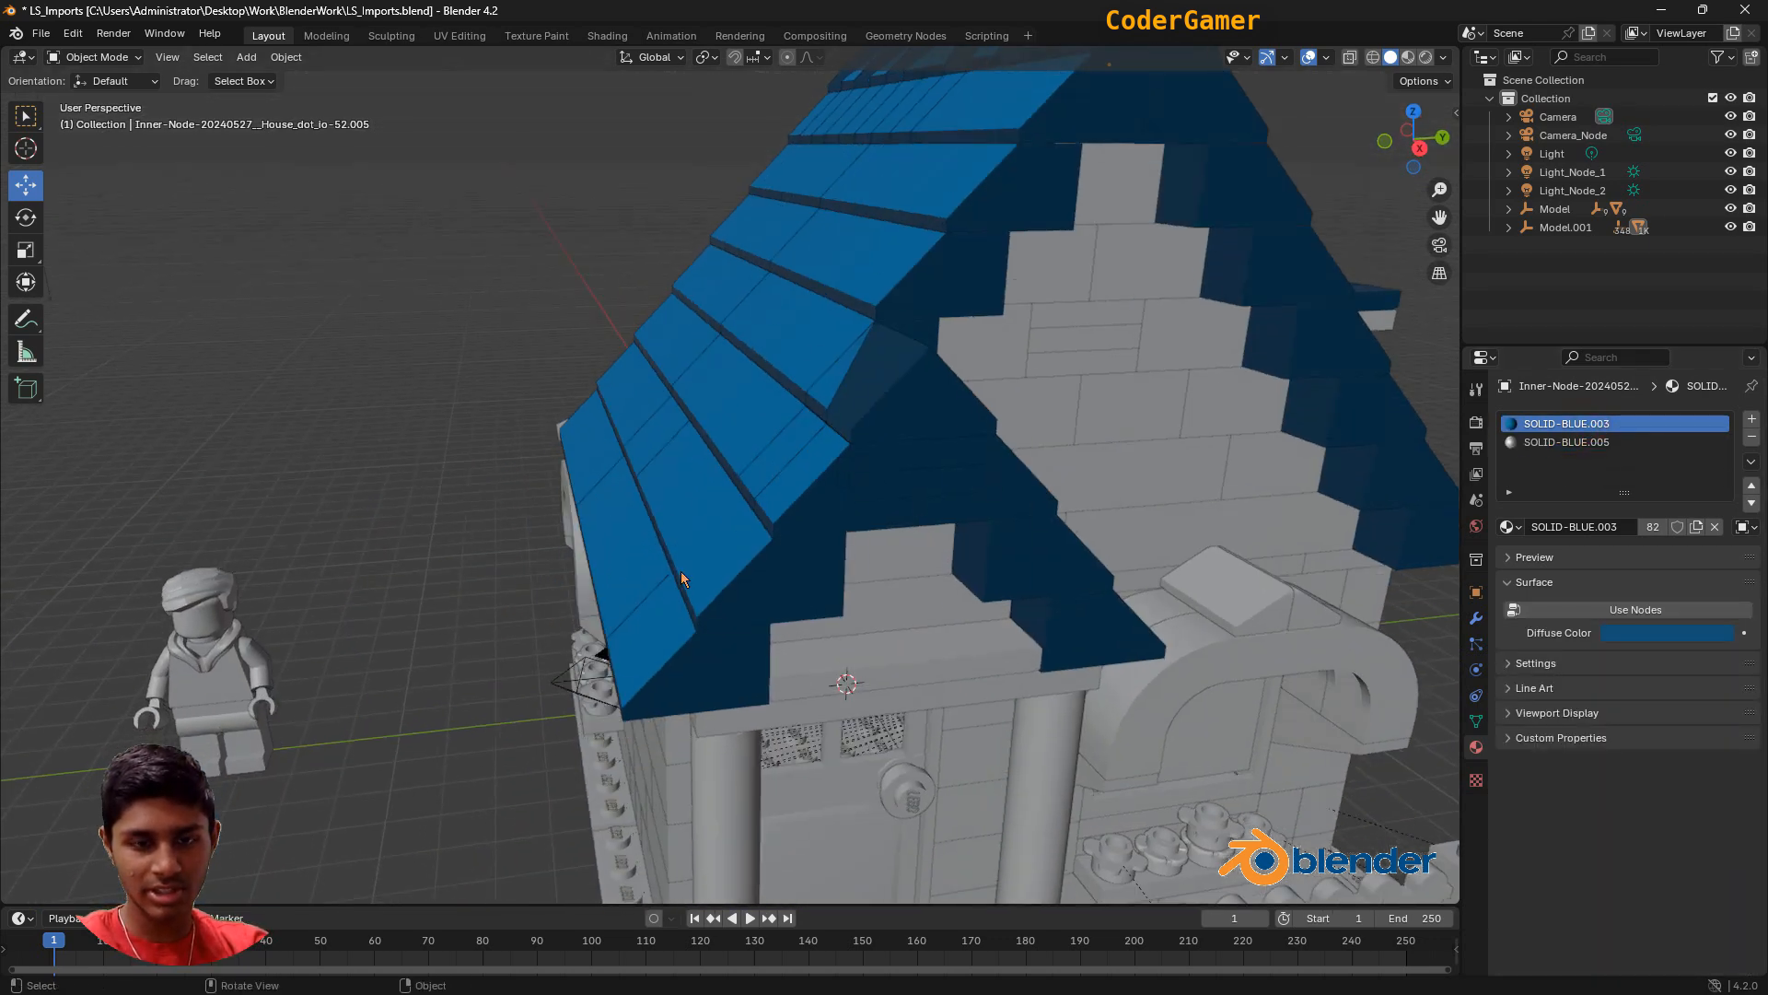
middle_click_drag(909, 403, 914, 428)
middle_click_drag(1027, 436, 920, 460)
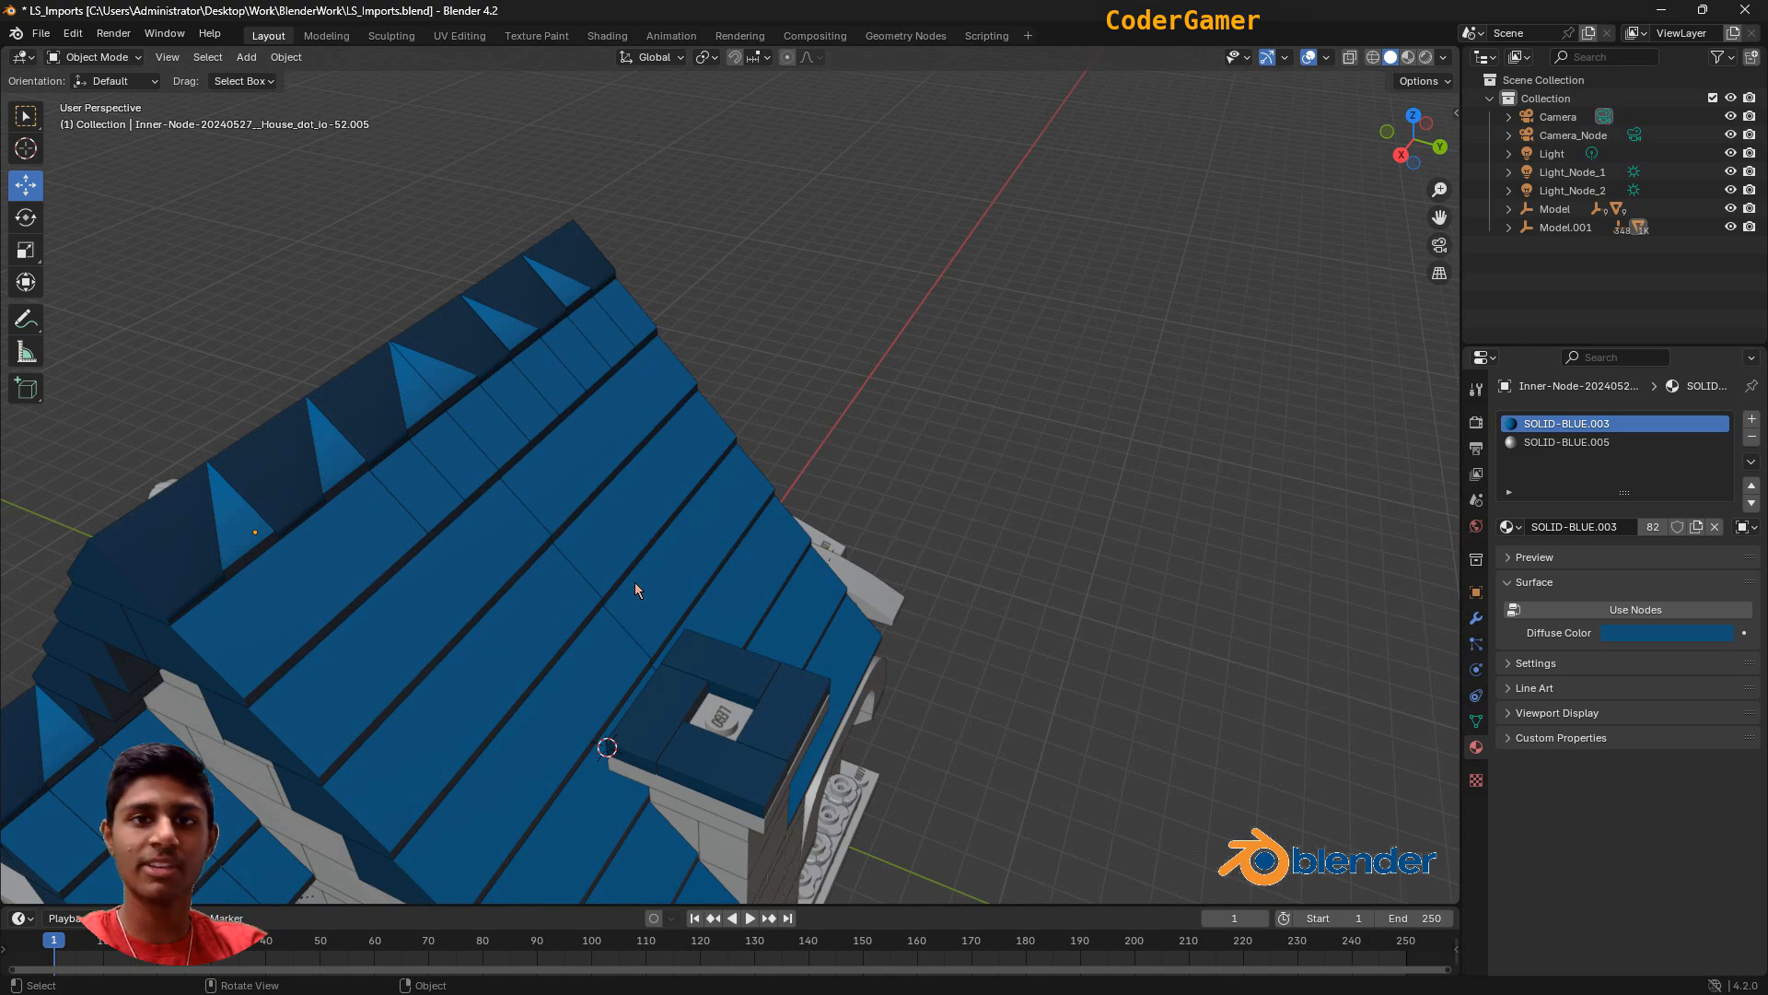
middle_click_drag(634, 582, 693, 557)
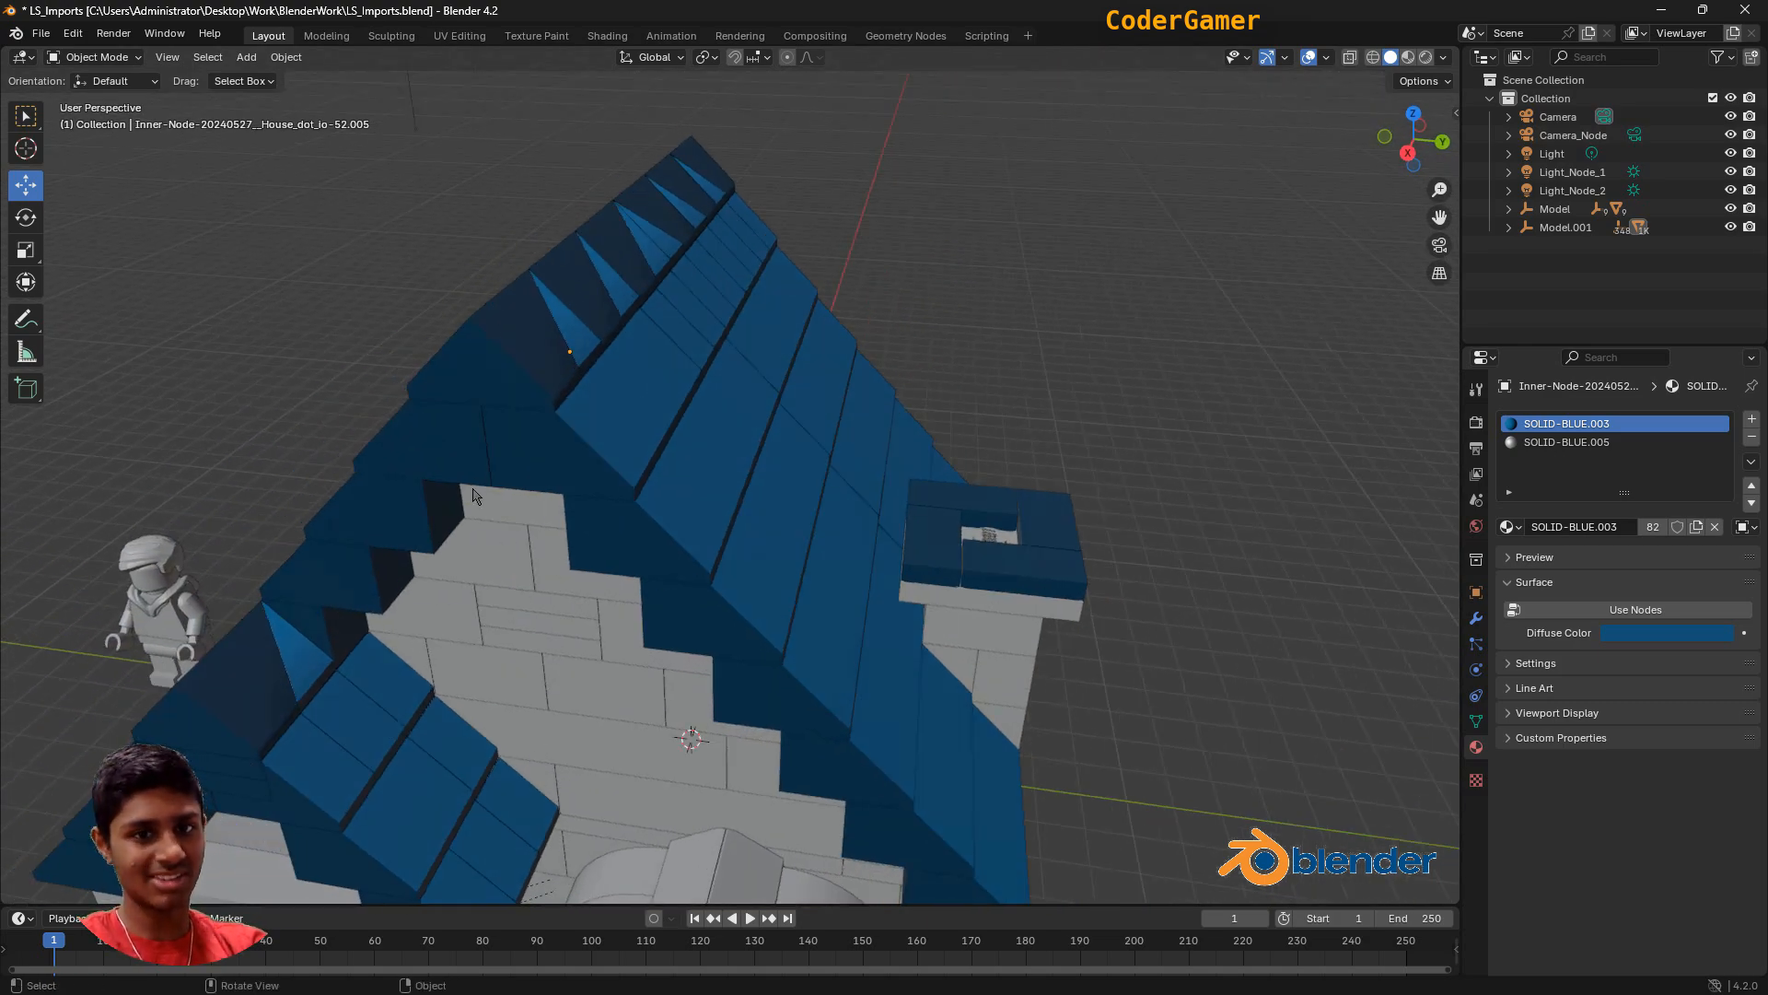
Set the wall bricks' SOLID-DARK_YELLOW.003 diffuse color to a yellow-orange with hue 0.074 and saturation 0.963.
middle_click_drag(1240, 717, 583, 496)
left_click(737, 379)
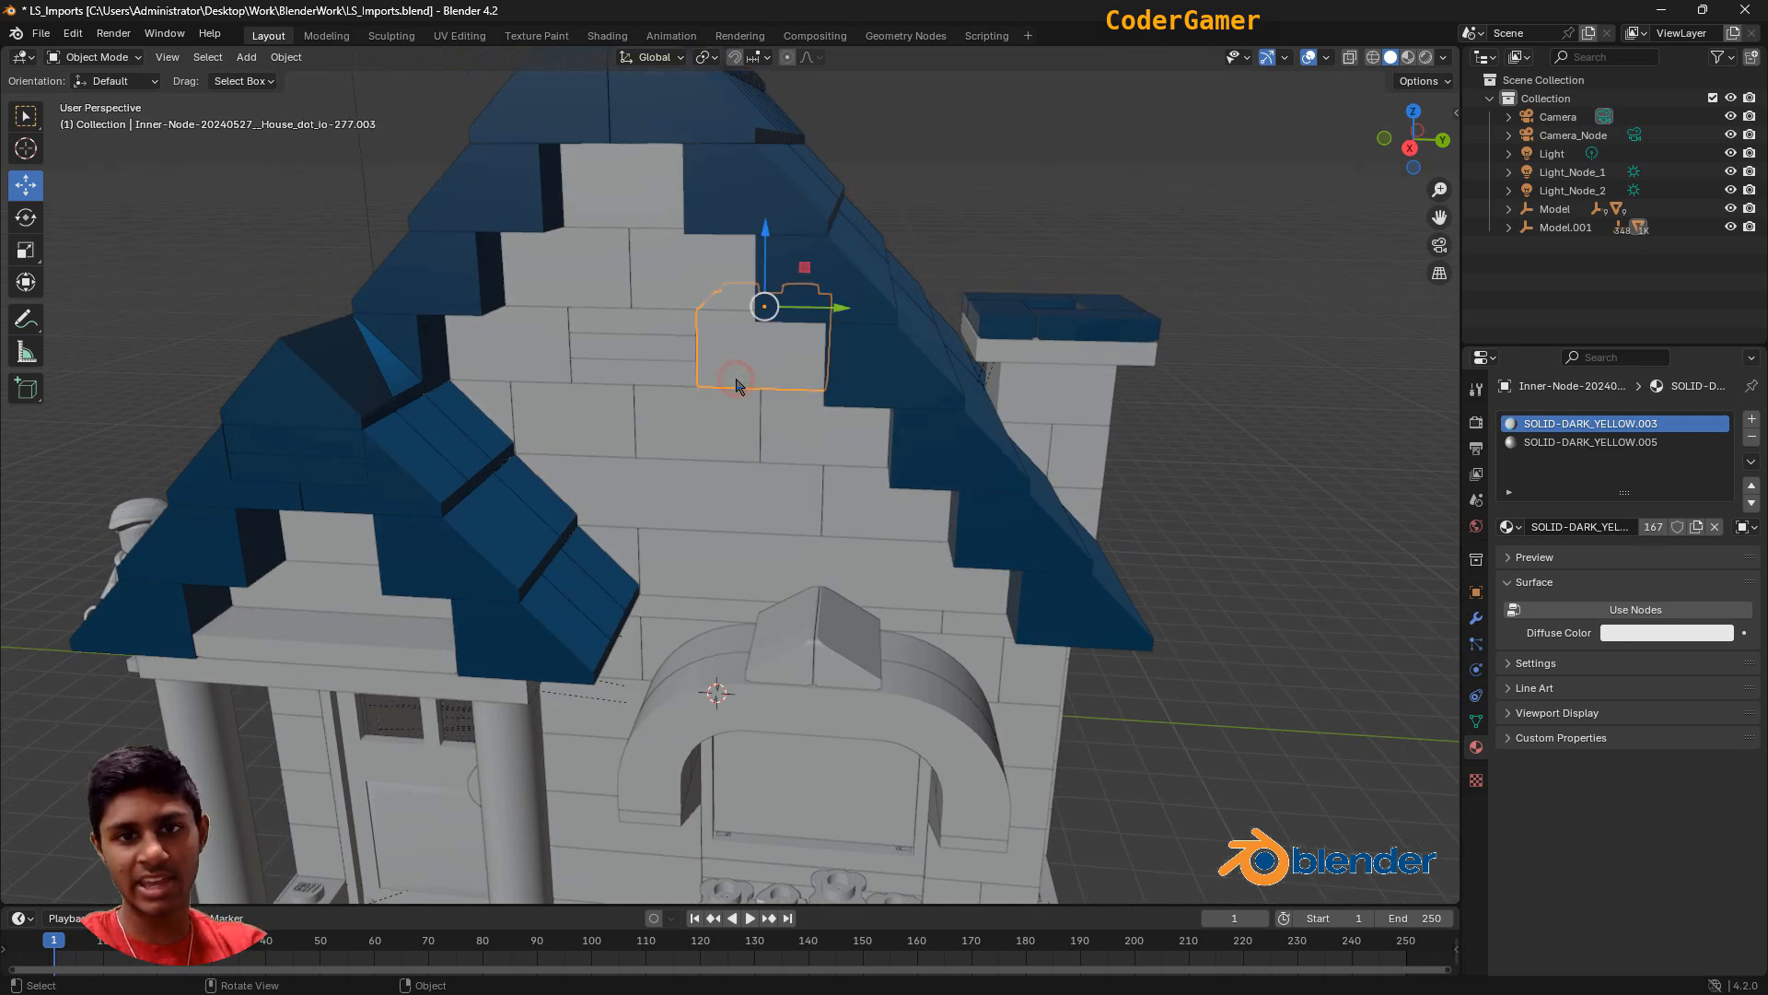
left_click(1698, 635)
left_click_drag(1621, 429, 1590, 476)
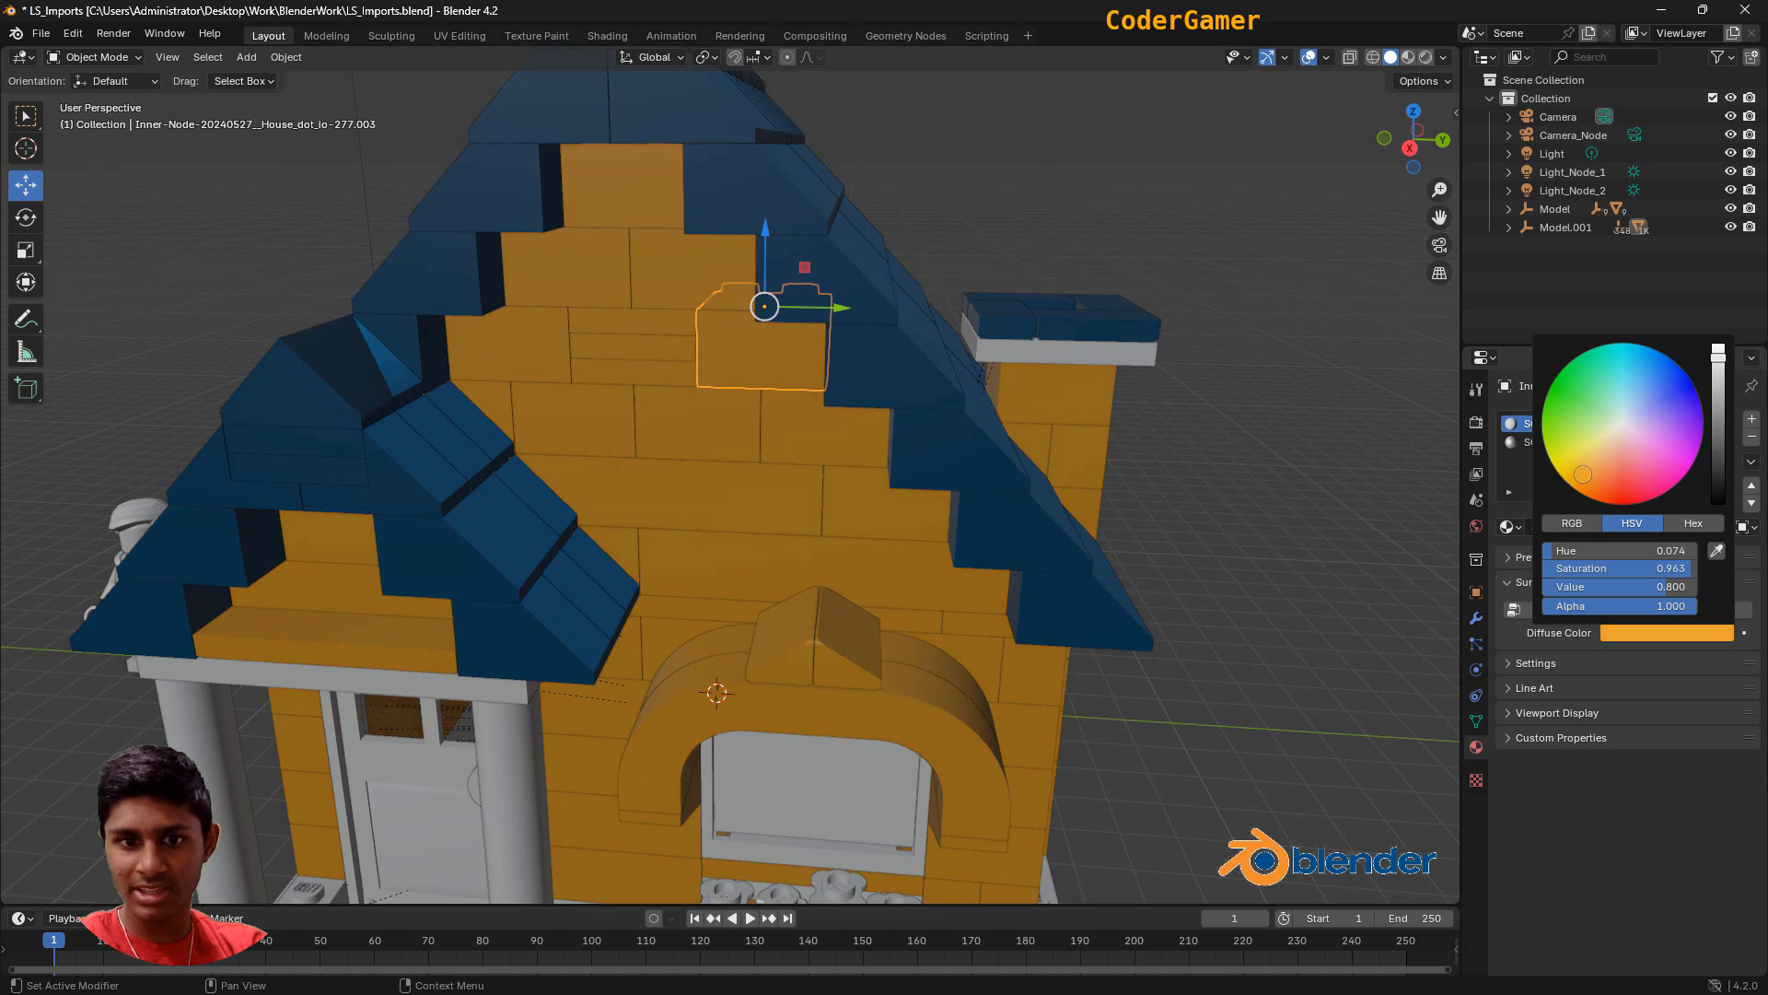
left_click(1179, 612)
Change the diffuse color of the front door's SOLID-ORANGE.006 material to orange.
middle_click_drag(1203, 605, 1240, 584)
left_click(716, 674)
left_click(1655, 607)
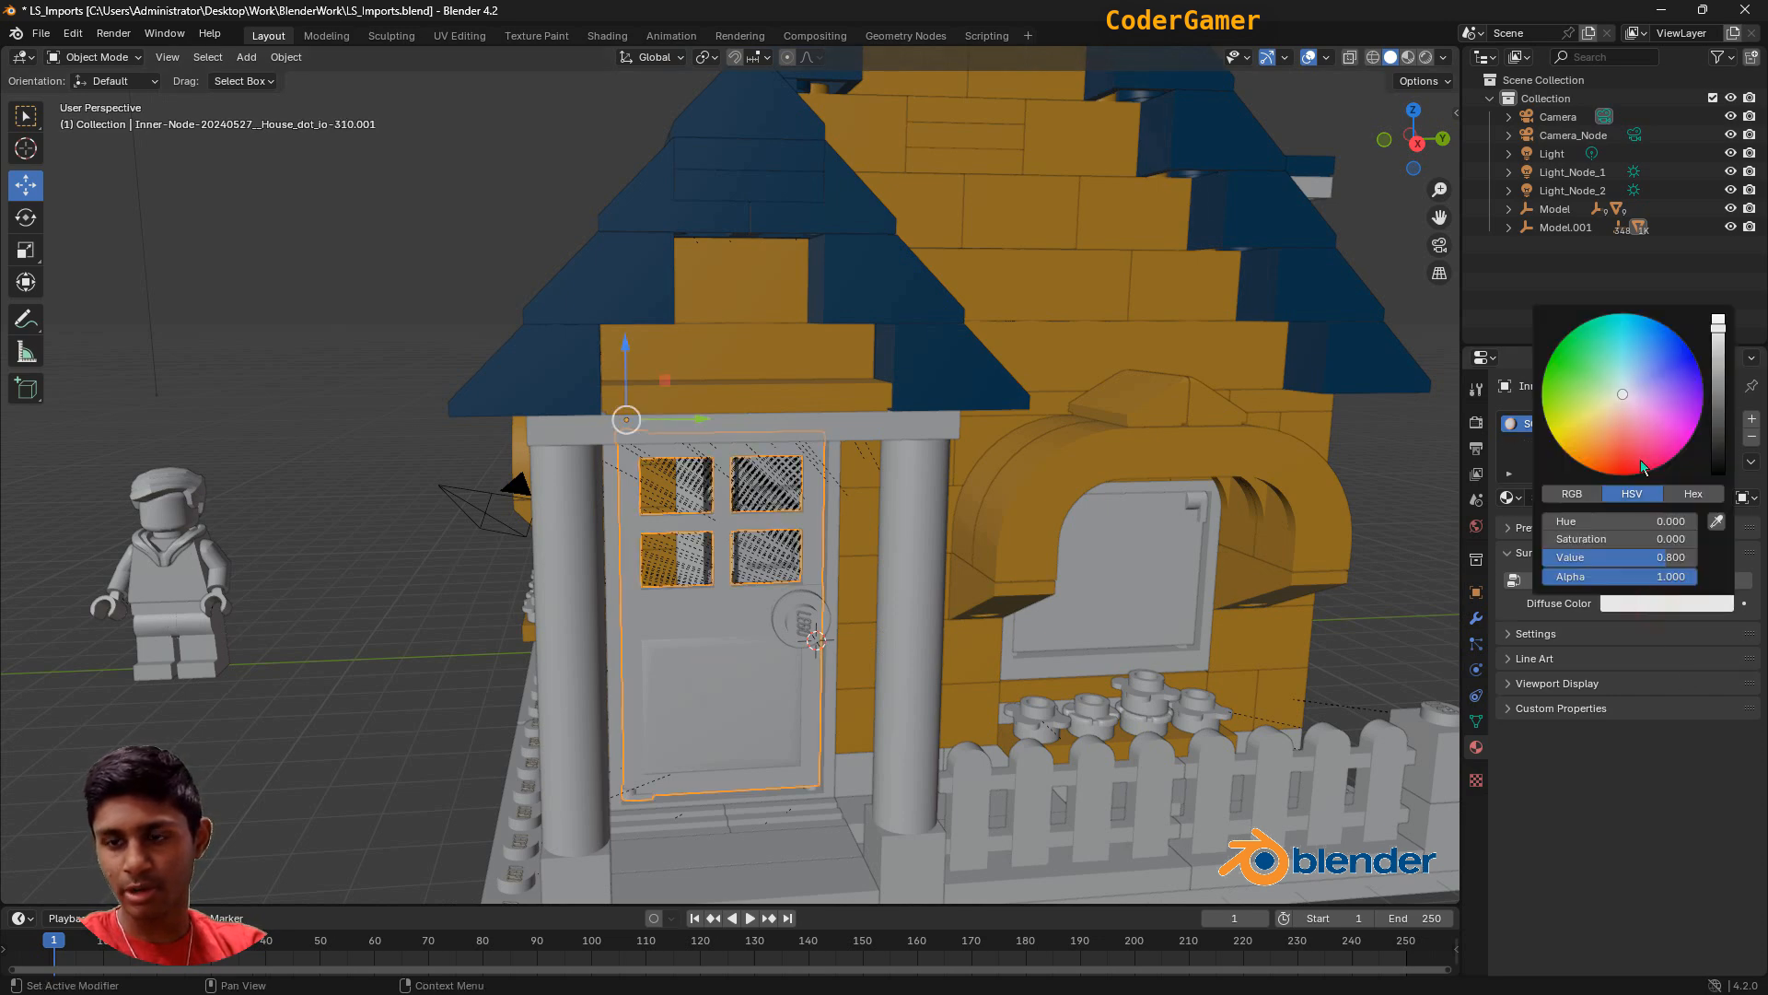
left_click_drag(1621, 414, 1605, 447)
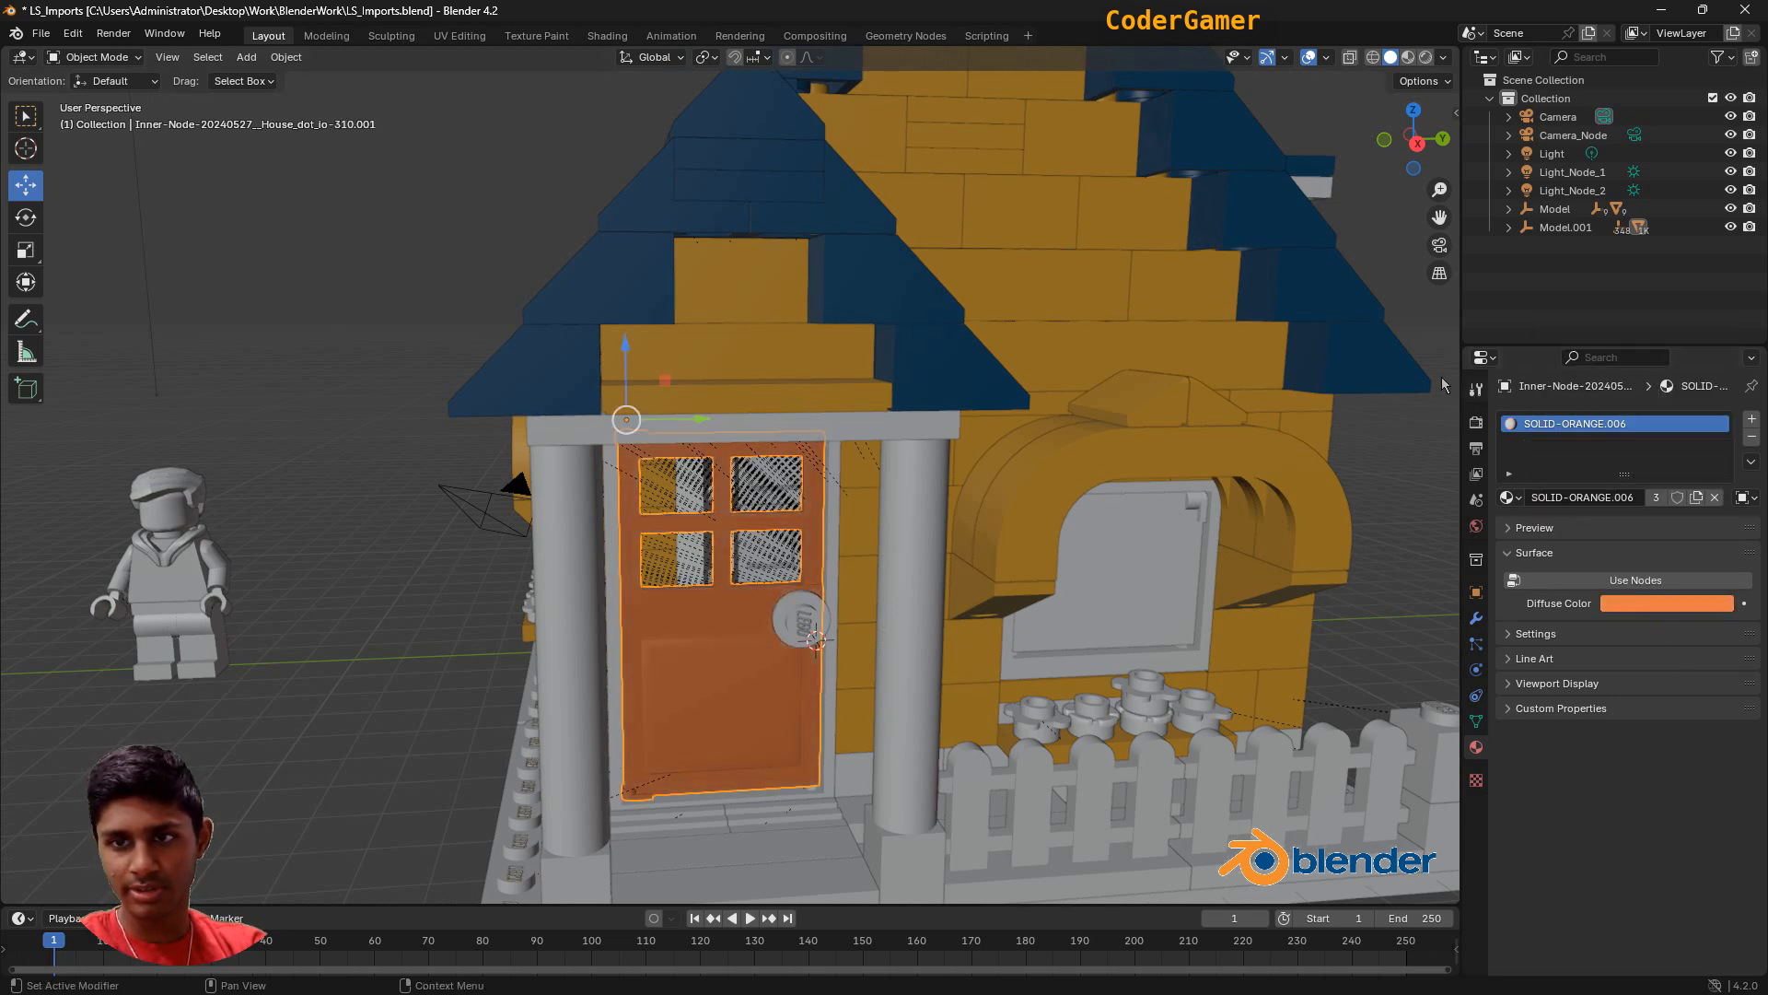
Set the SOLID-LIGHT_ORANGE_BROWN.002 diffuse color on the small stud piece by the roof edge to hue 0.052, saturation 0.916, value 0.415.
middle_click_drag(1025, 725, 982, 679)
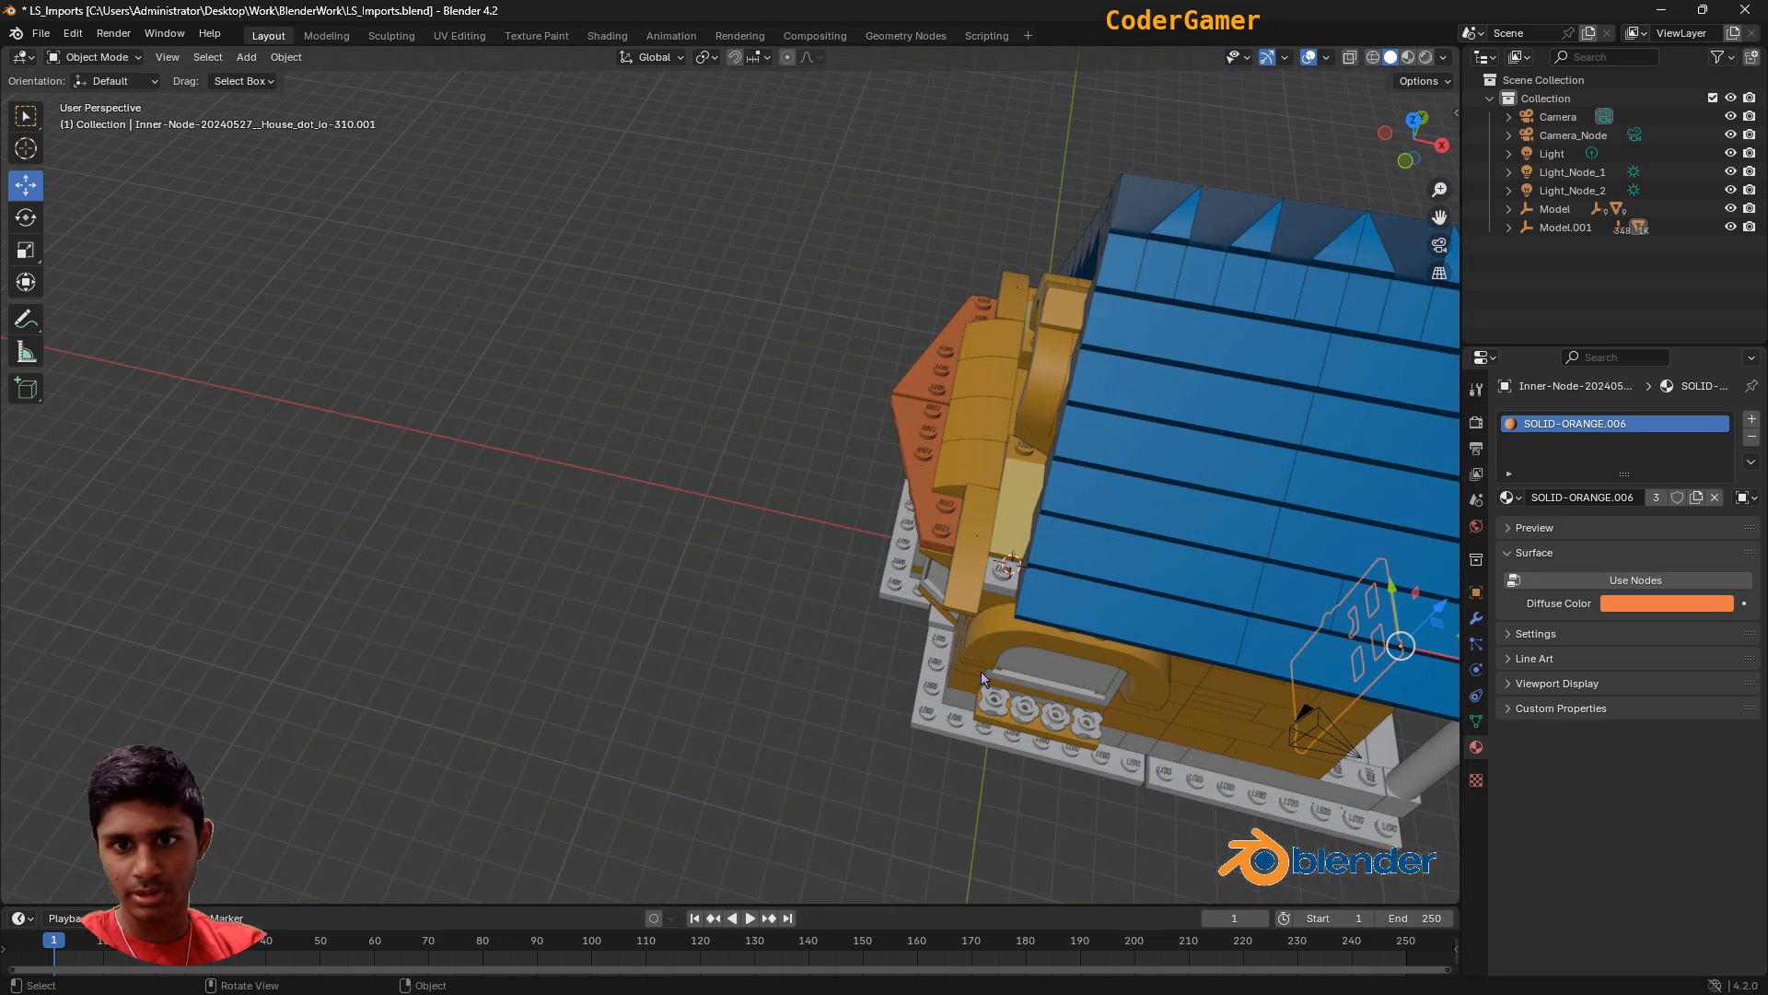
left_click(997, 580)
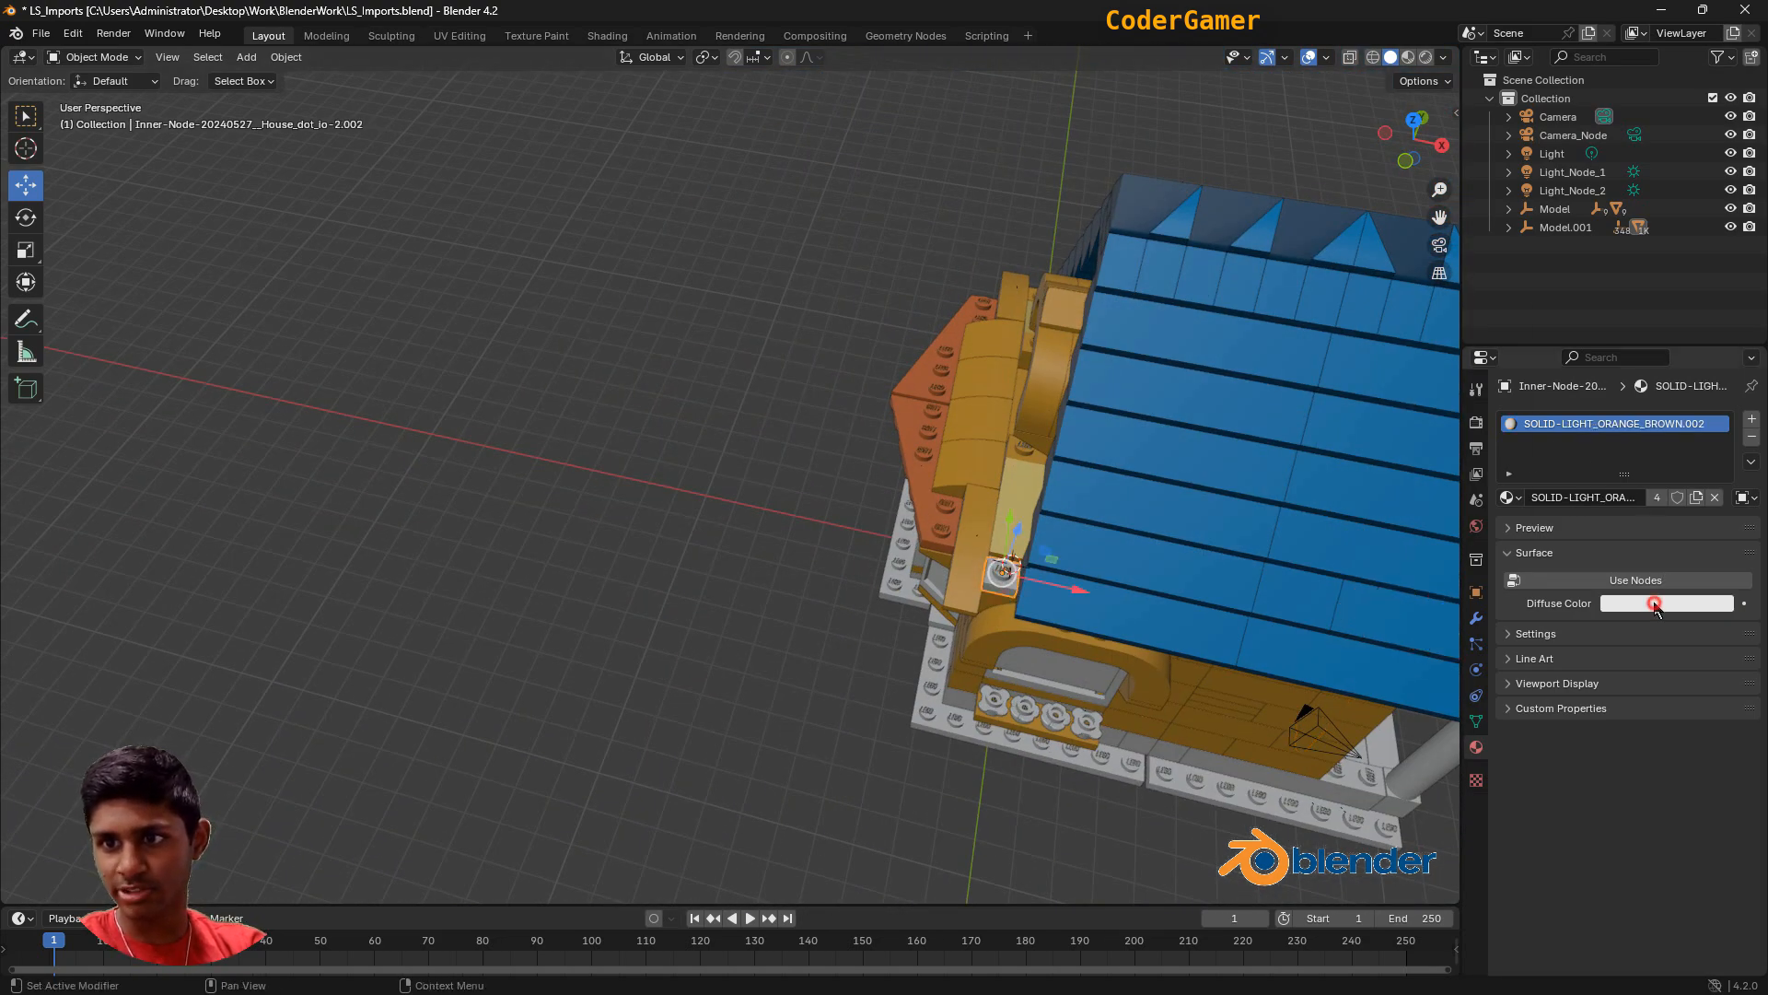
left_click(1655, 603)
left_click_drag(1608, 405, 1592, 437)
left_click(1716, 360)
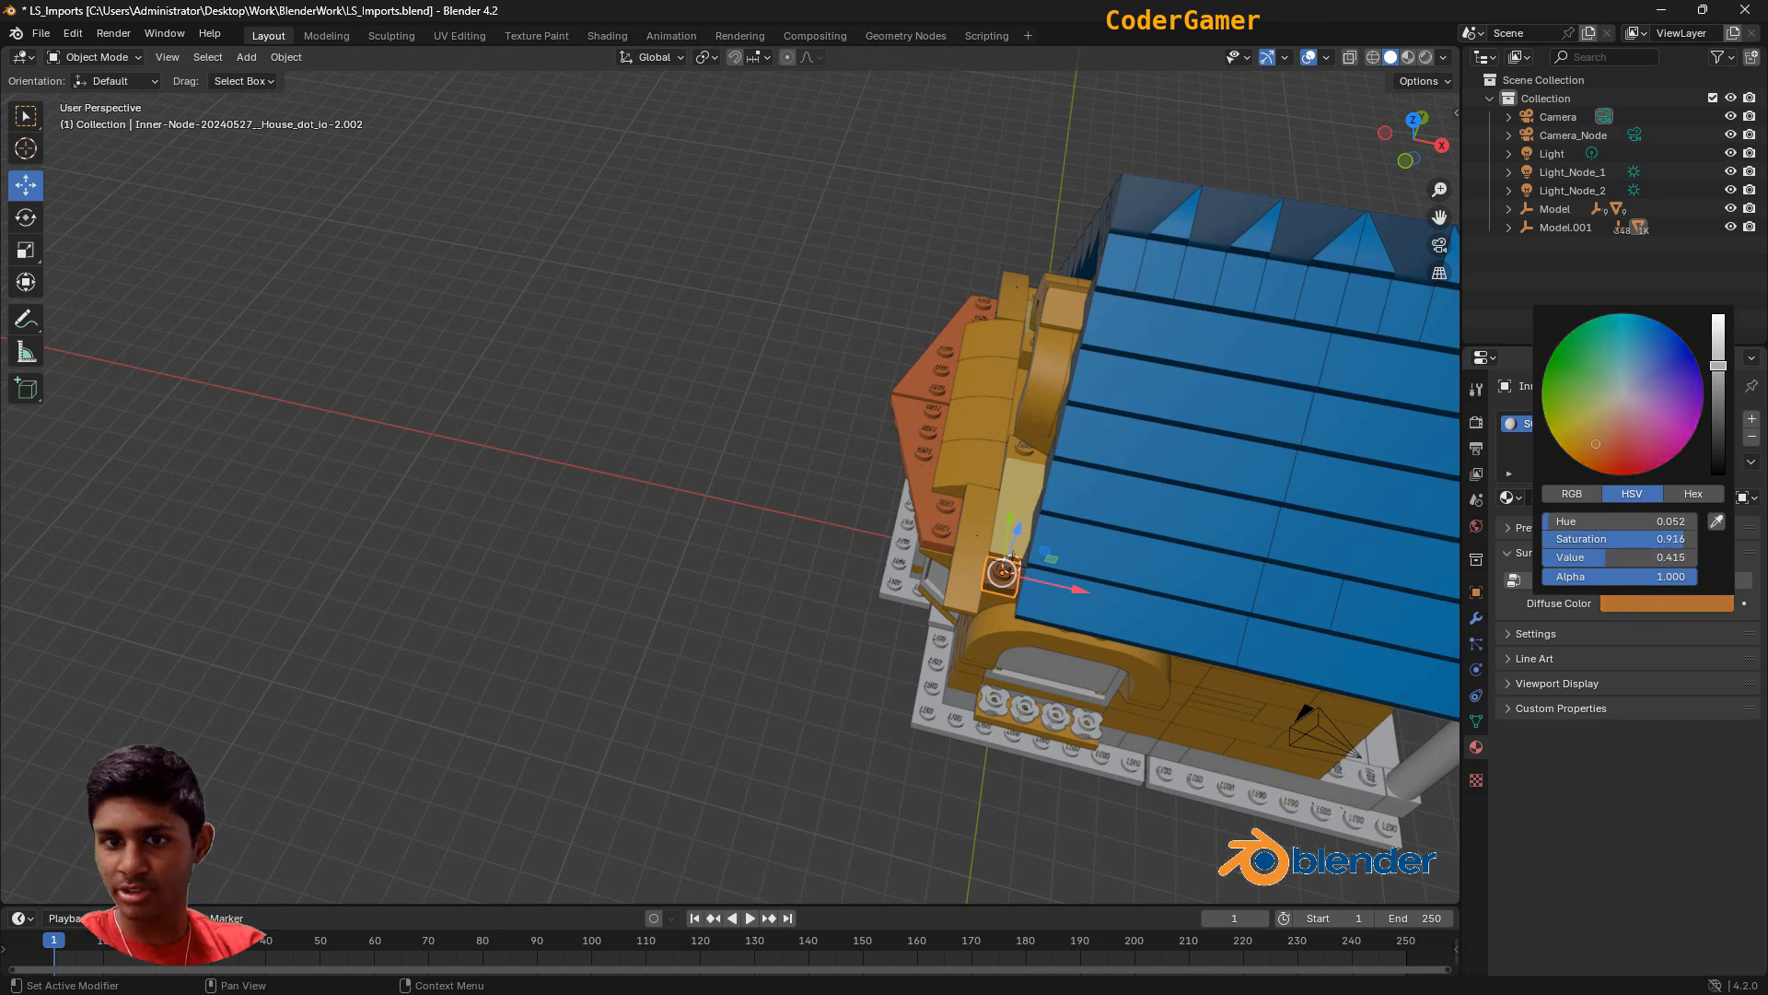
left_click(942, 811)
Set the house baseplate's diffuse color to a sandy yellow with hue 0.109 and saturation 0.759.
middle_click_drag(942, 810, 875, 756)
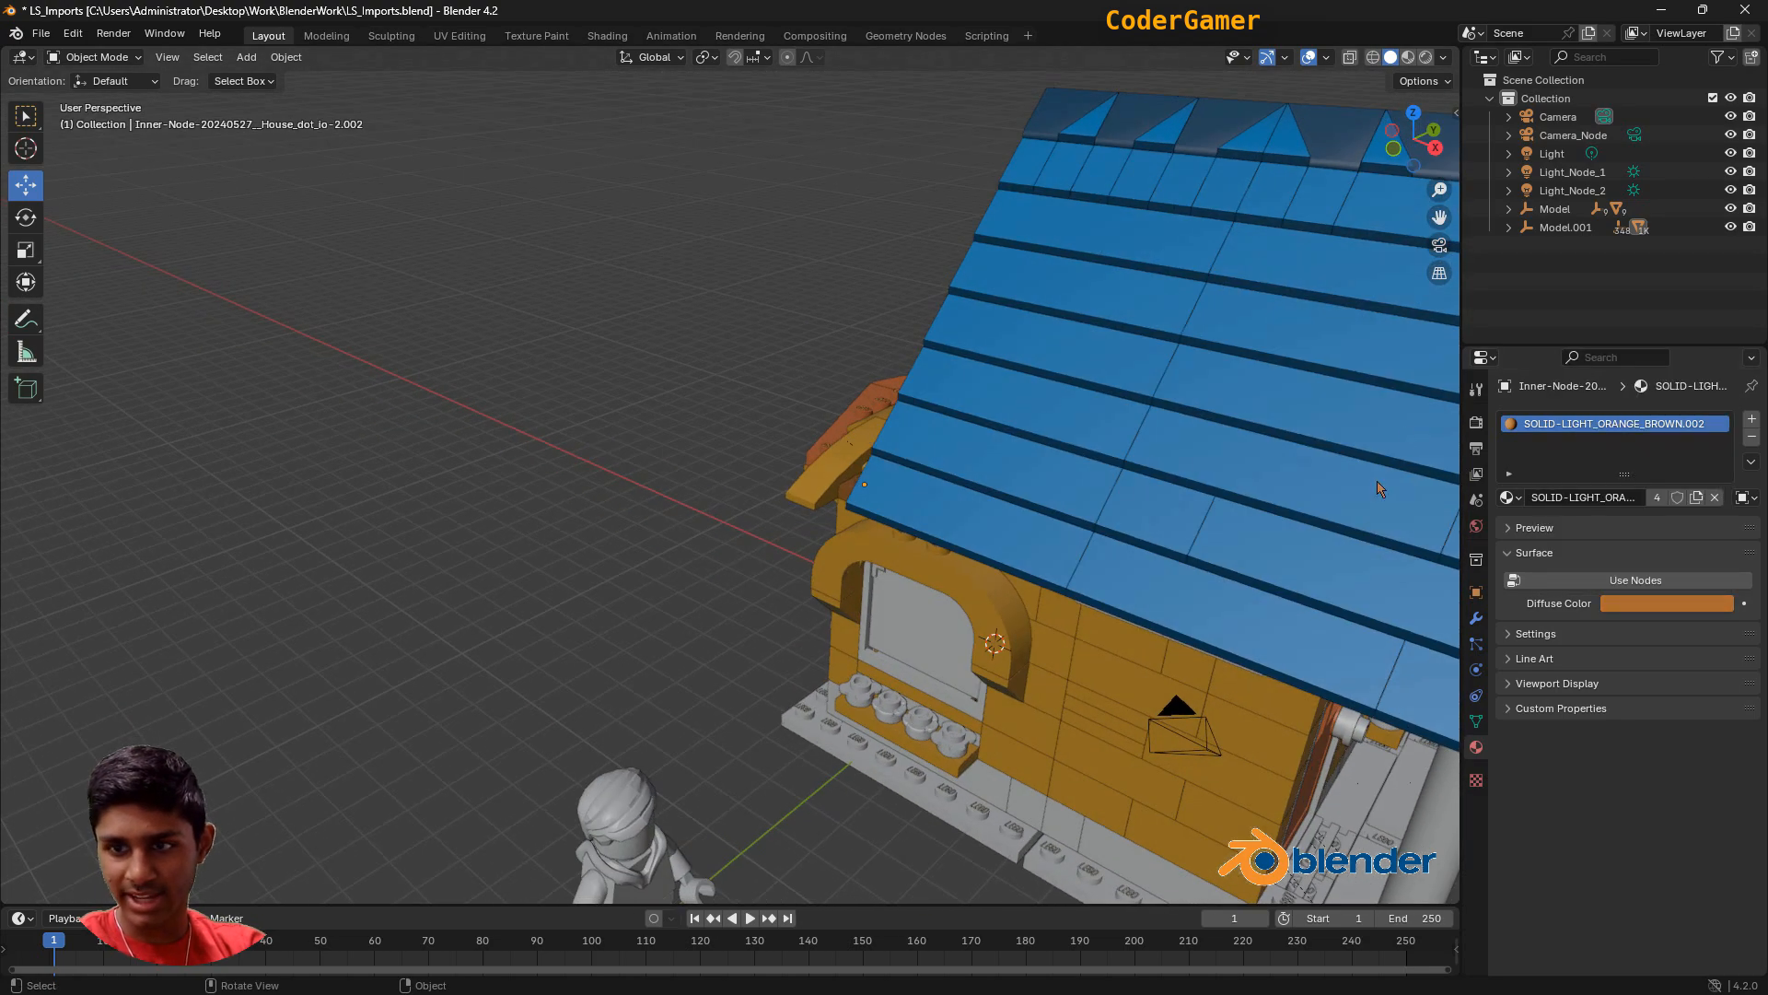
left_click_drag(1440, 219, 978, 5)
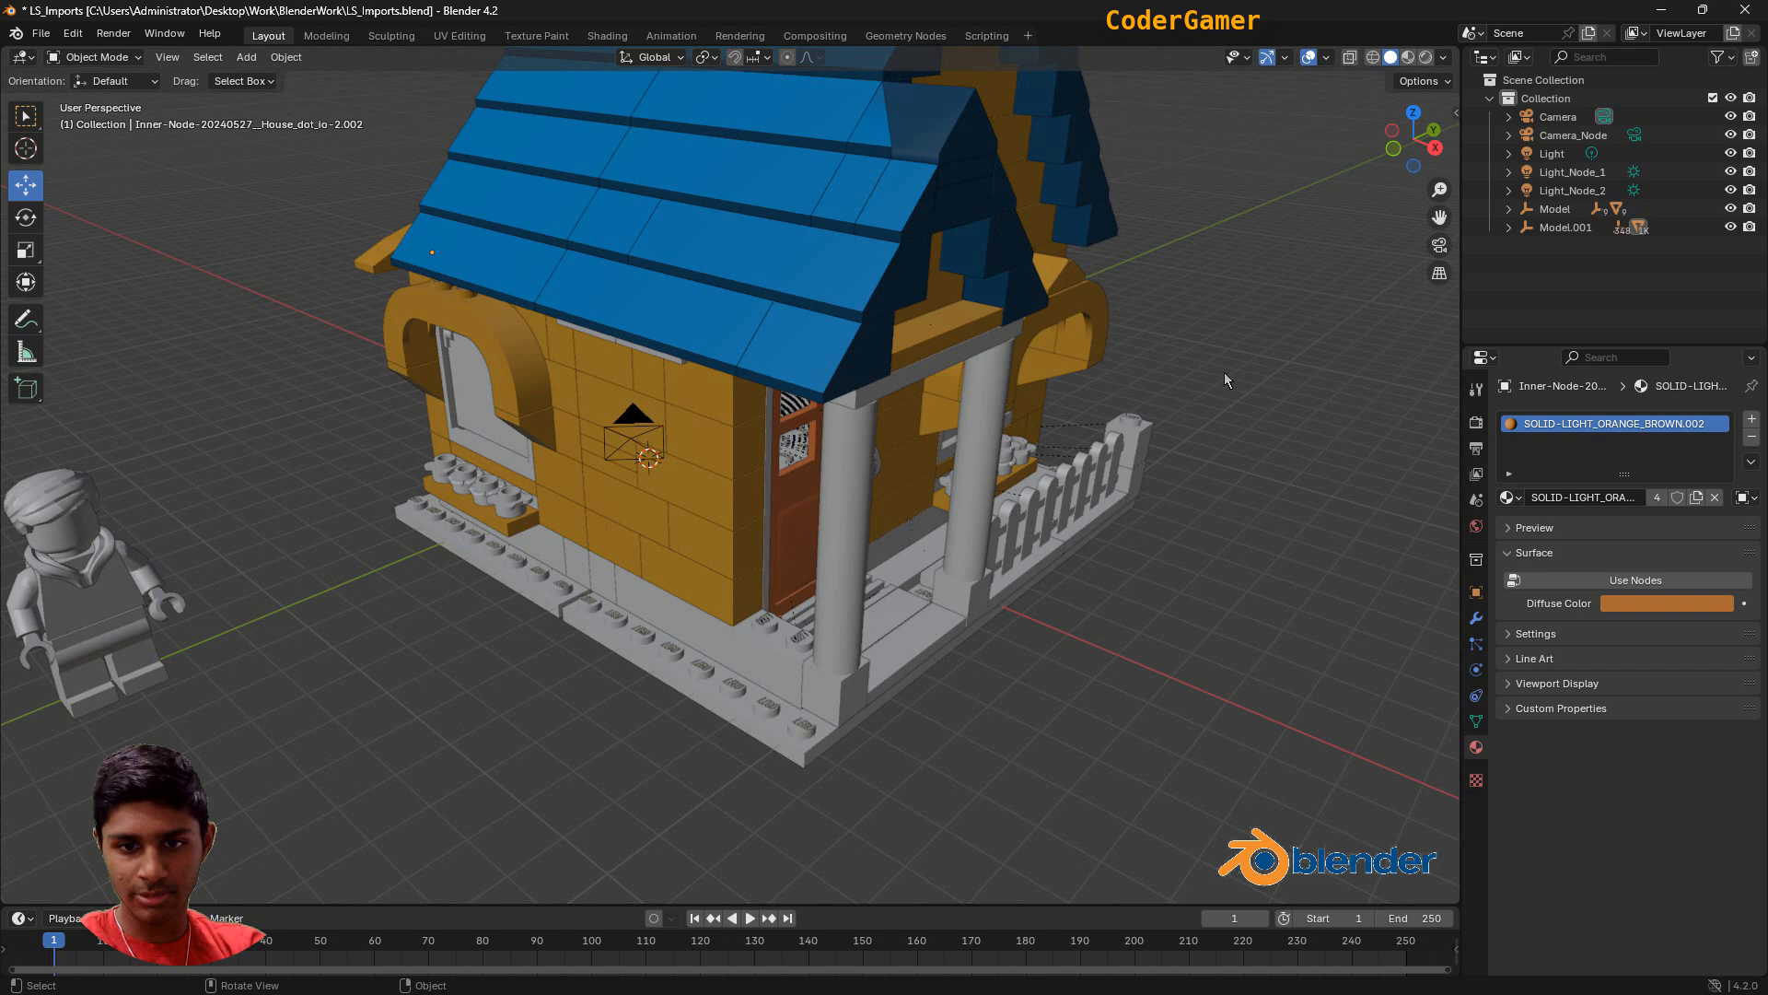
left_click(781, 732)
left_click(1638, 604)
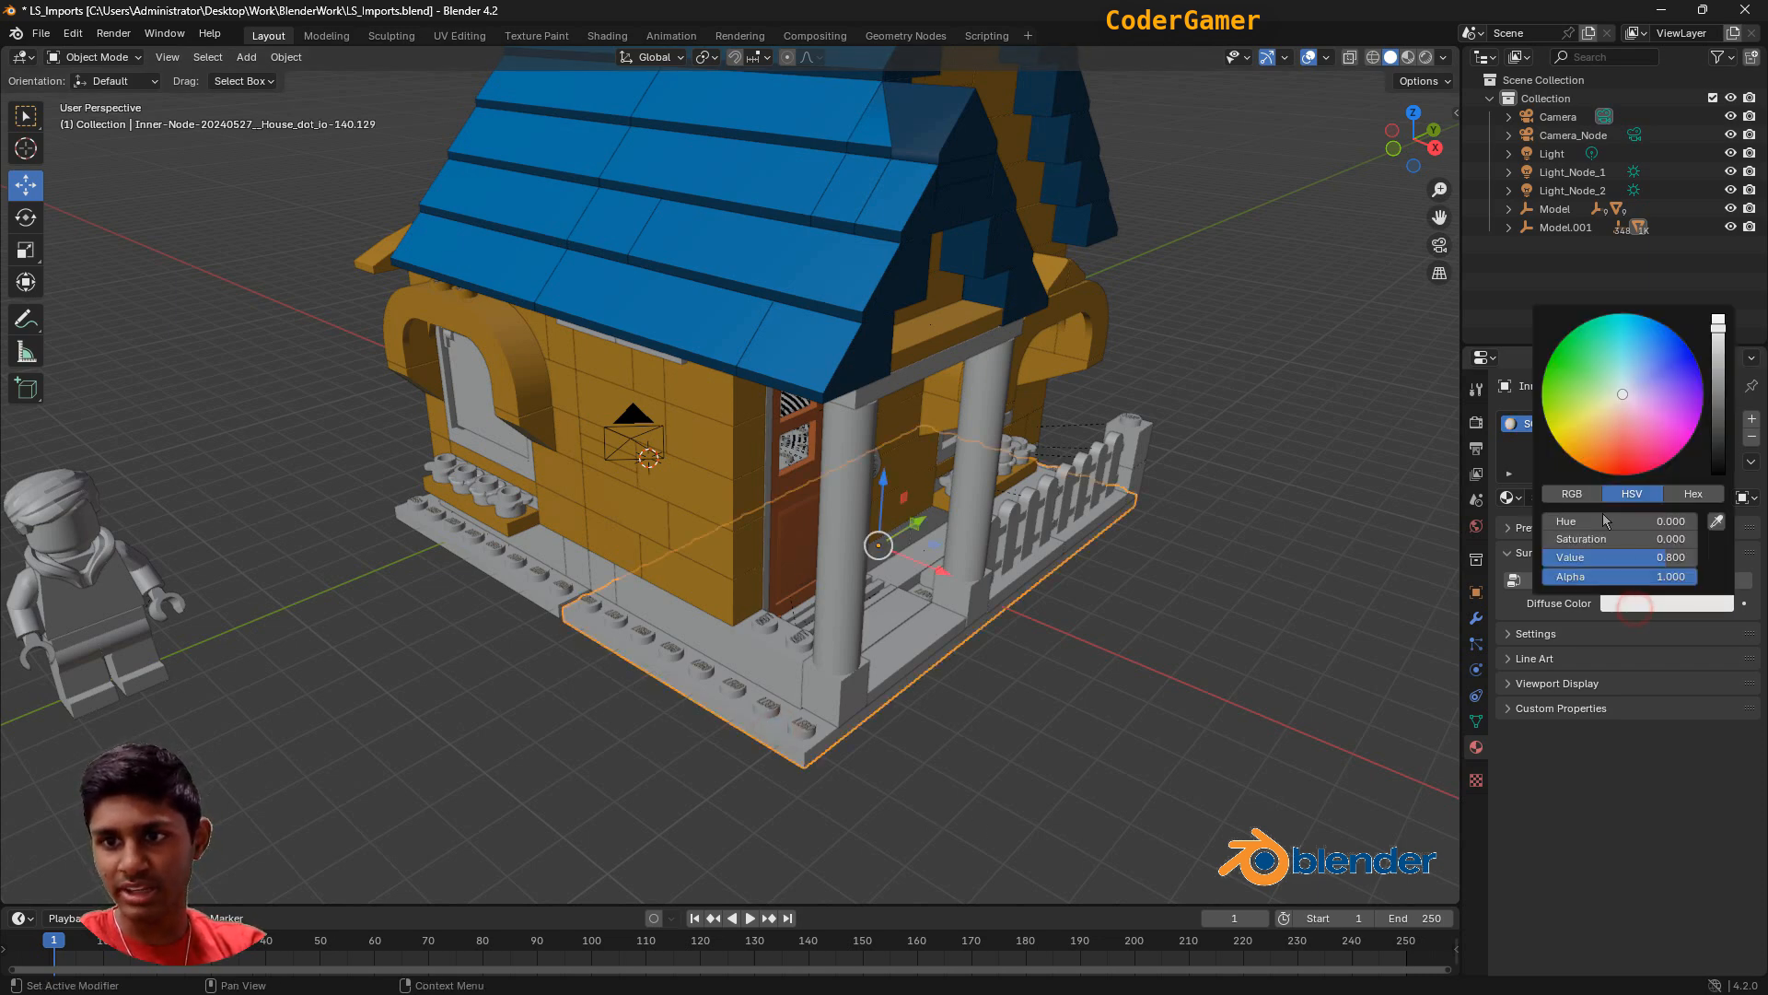
left_click_drag(1620, 410, 1596, 418)
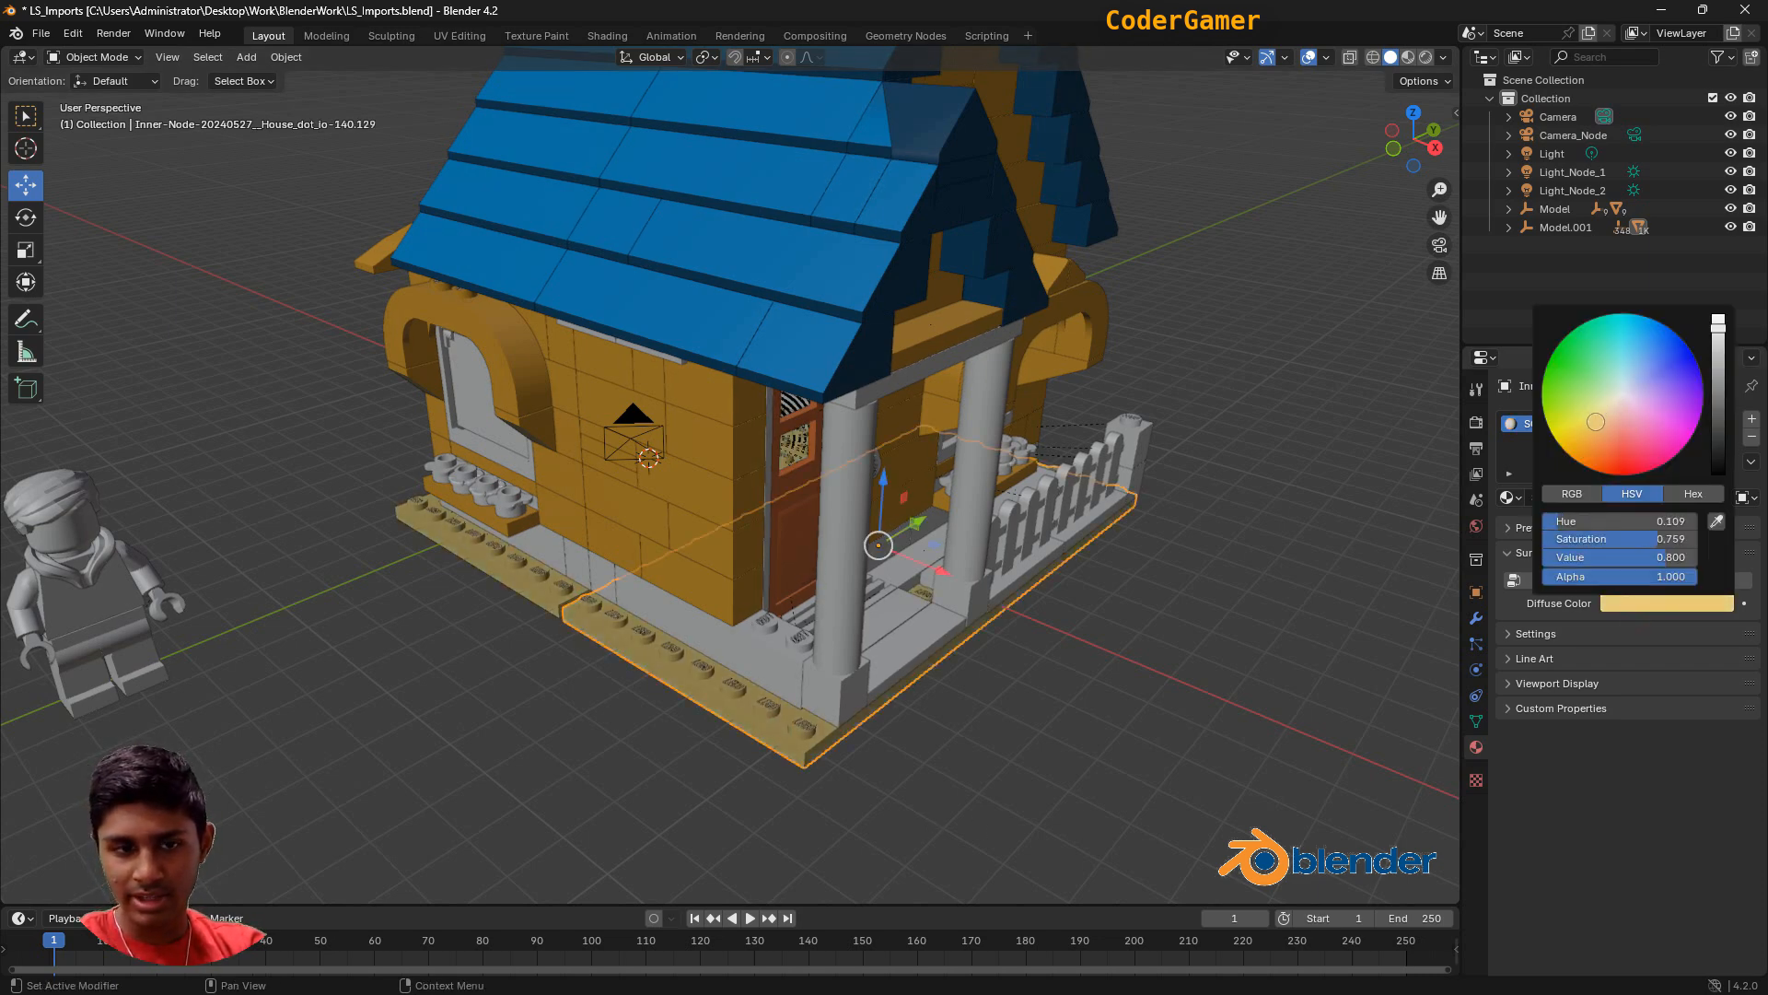
left_click(979, 737)
Darken the diffuse color of the front step's SOLID-DARK_GRAY.002 material to a dark gray.
middle_click_drag(1032, 721, 958, 704)
left_click(518, 587)
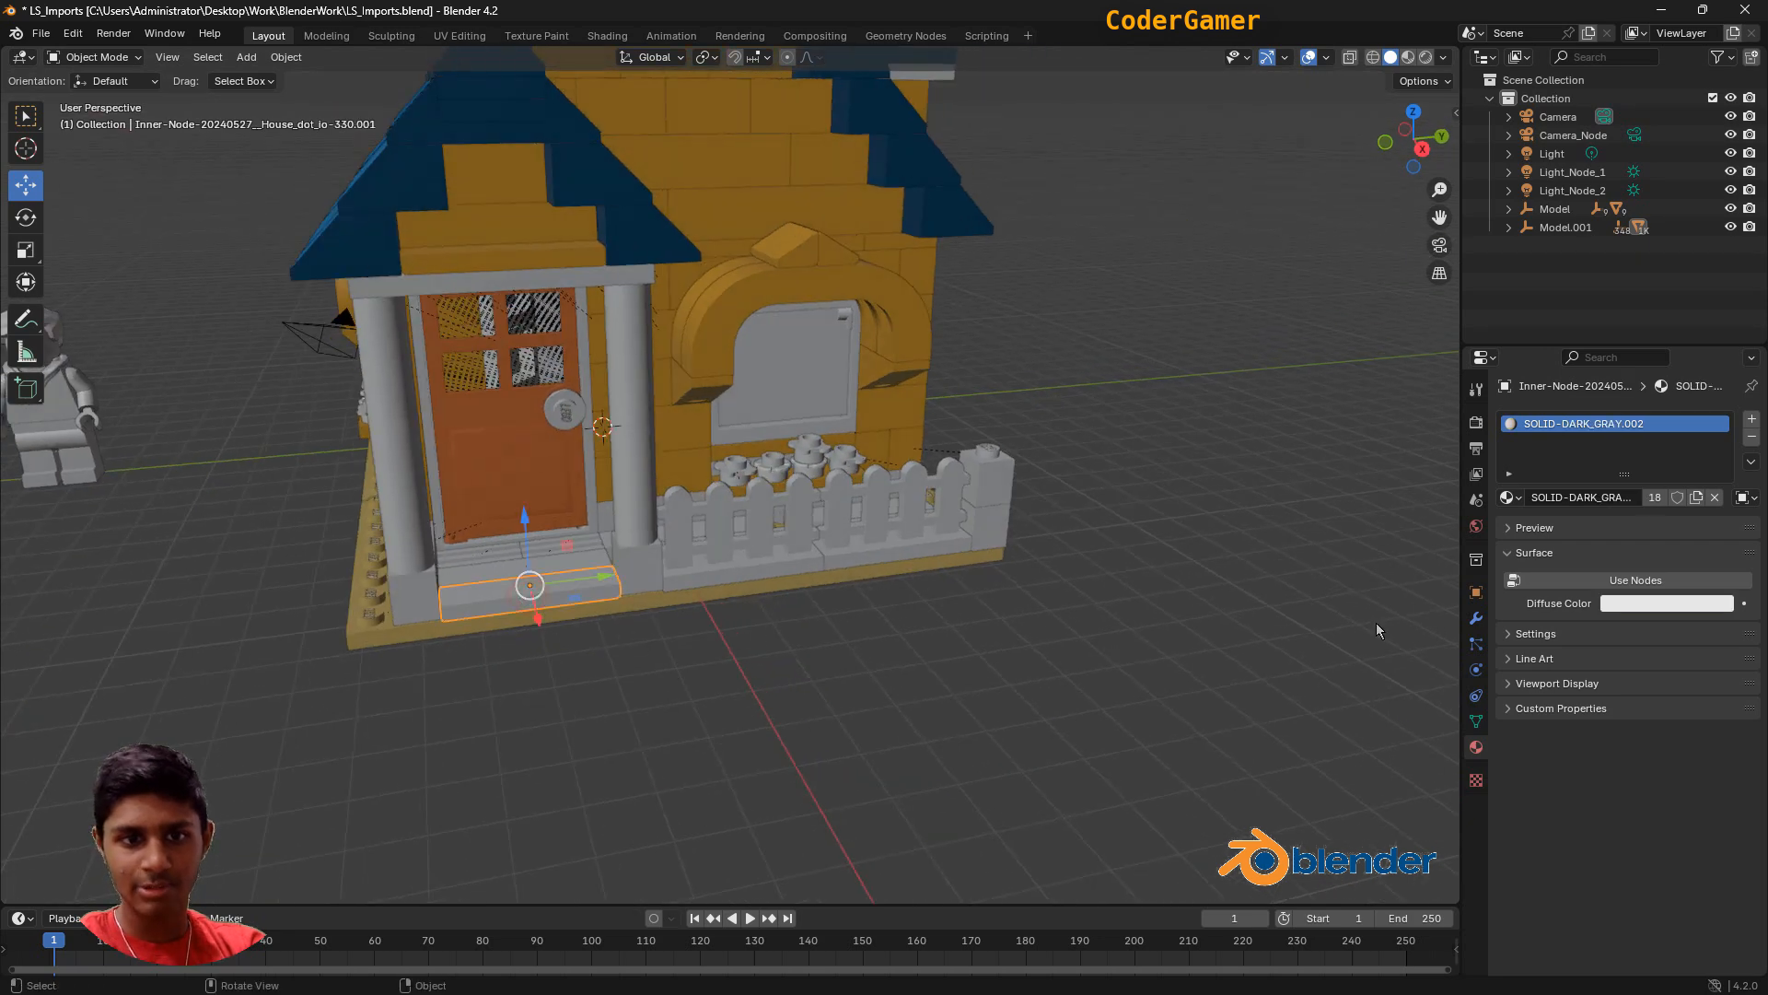
left_click(1674, 604)
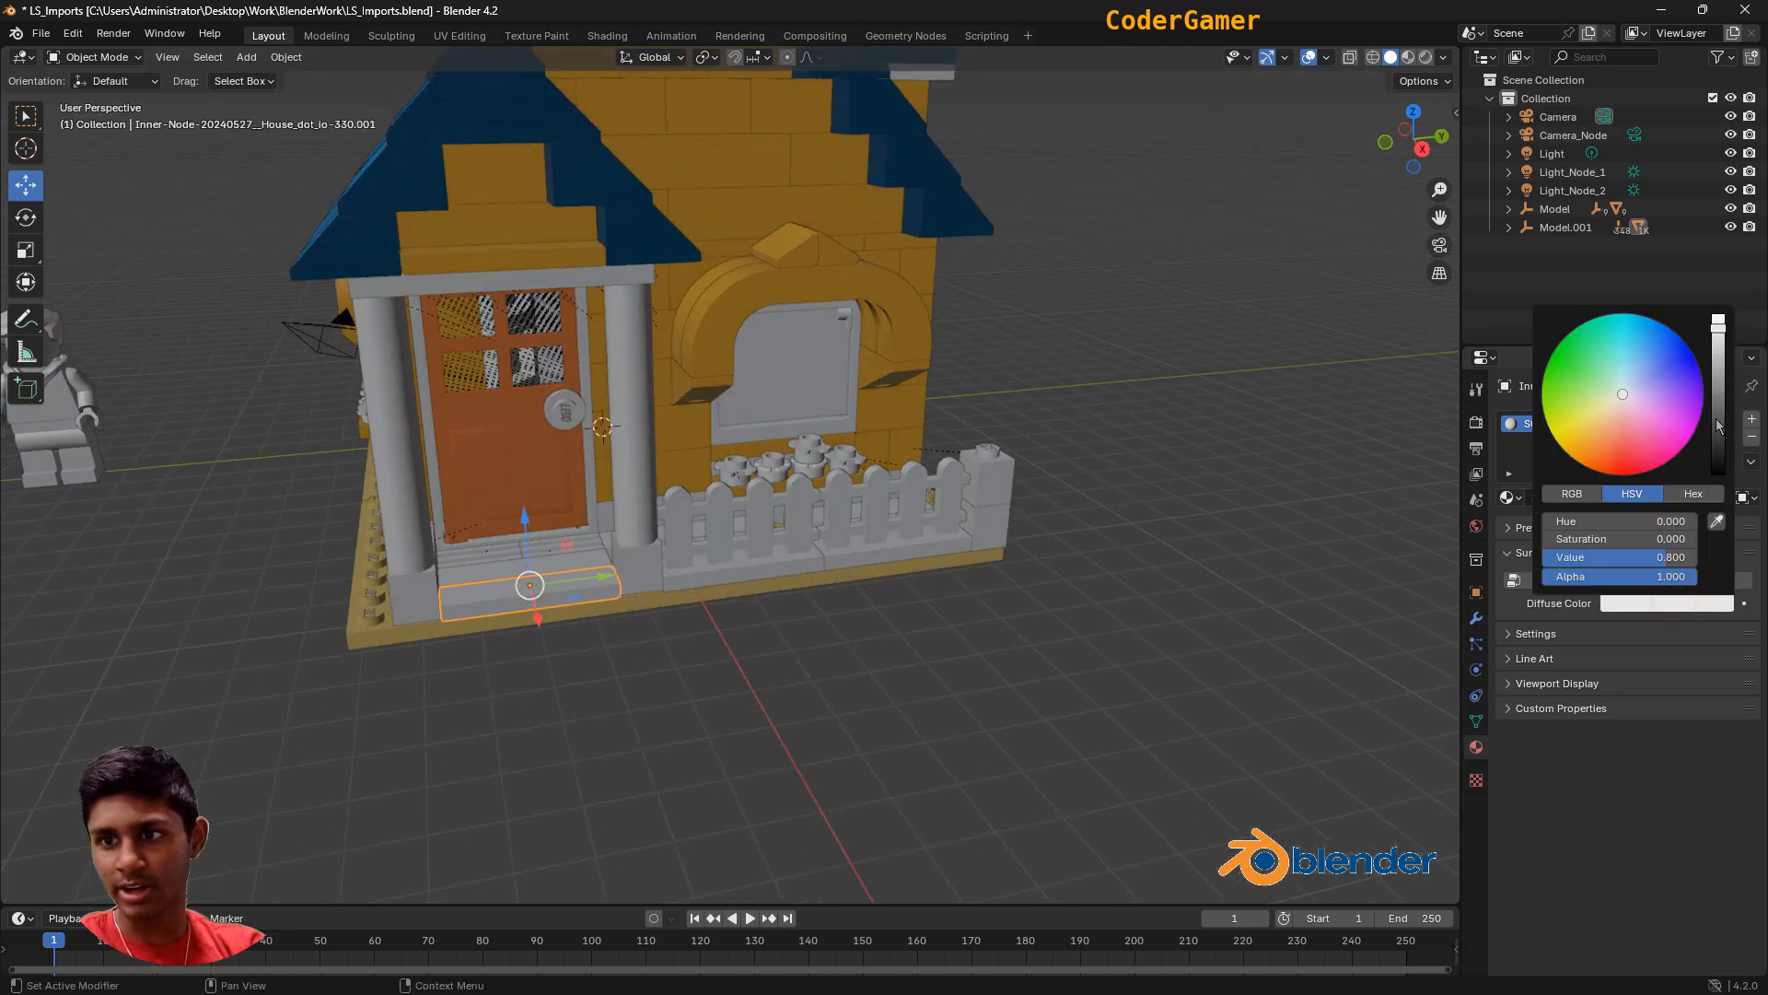
left_click(1718, 426)
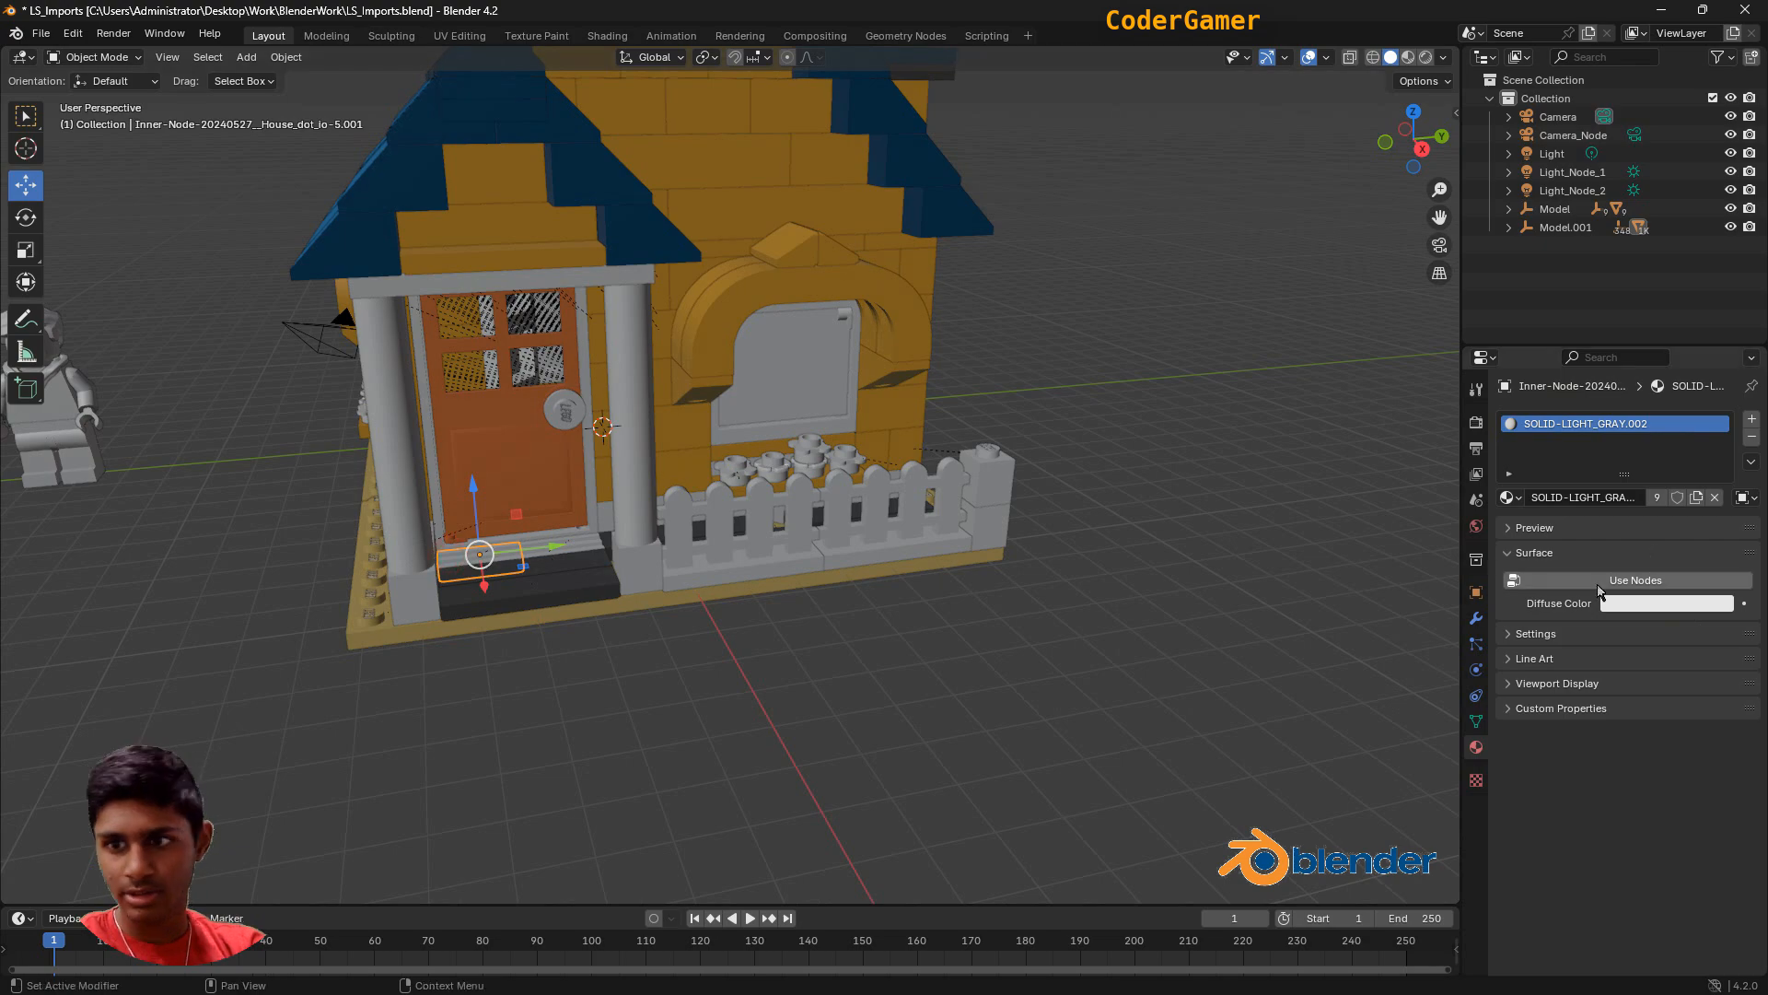
Lower the diffuse color value of the SOLID-LIGHT_GRAY.002 material on the upper doorstep piece to a light gray.
left_click(1631, 605)
left_click(1719, 364)
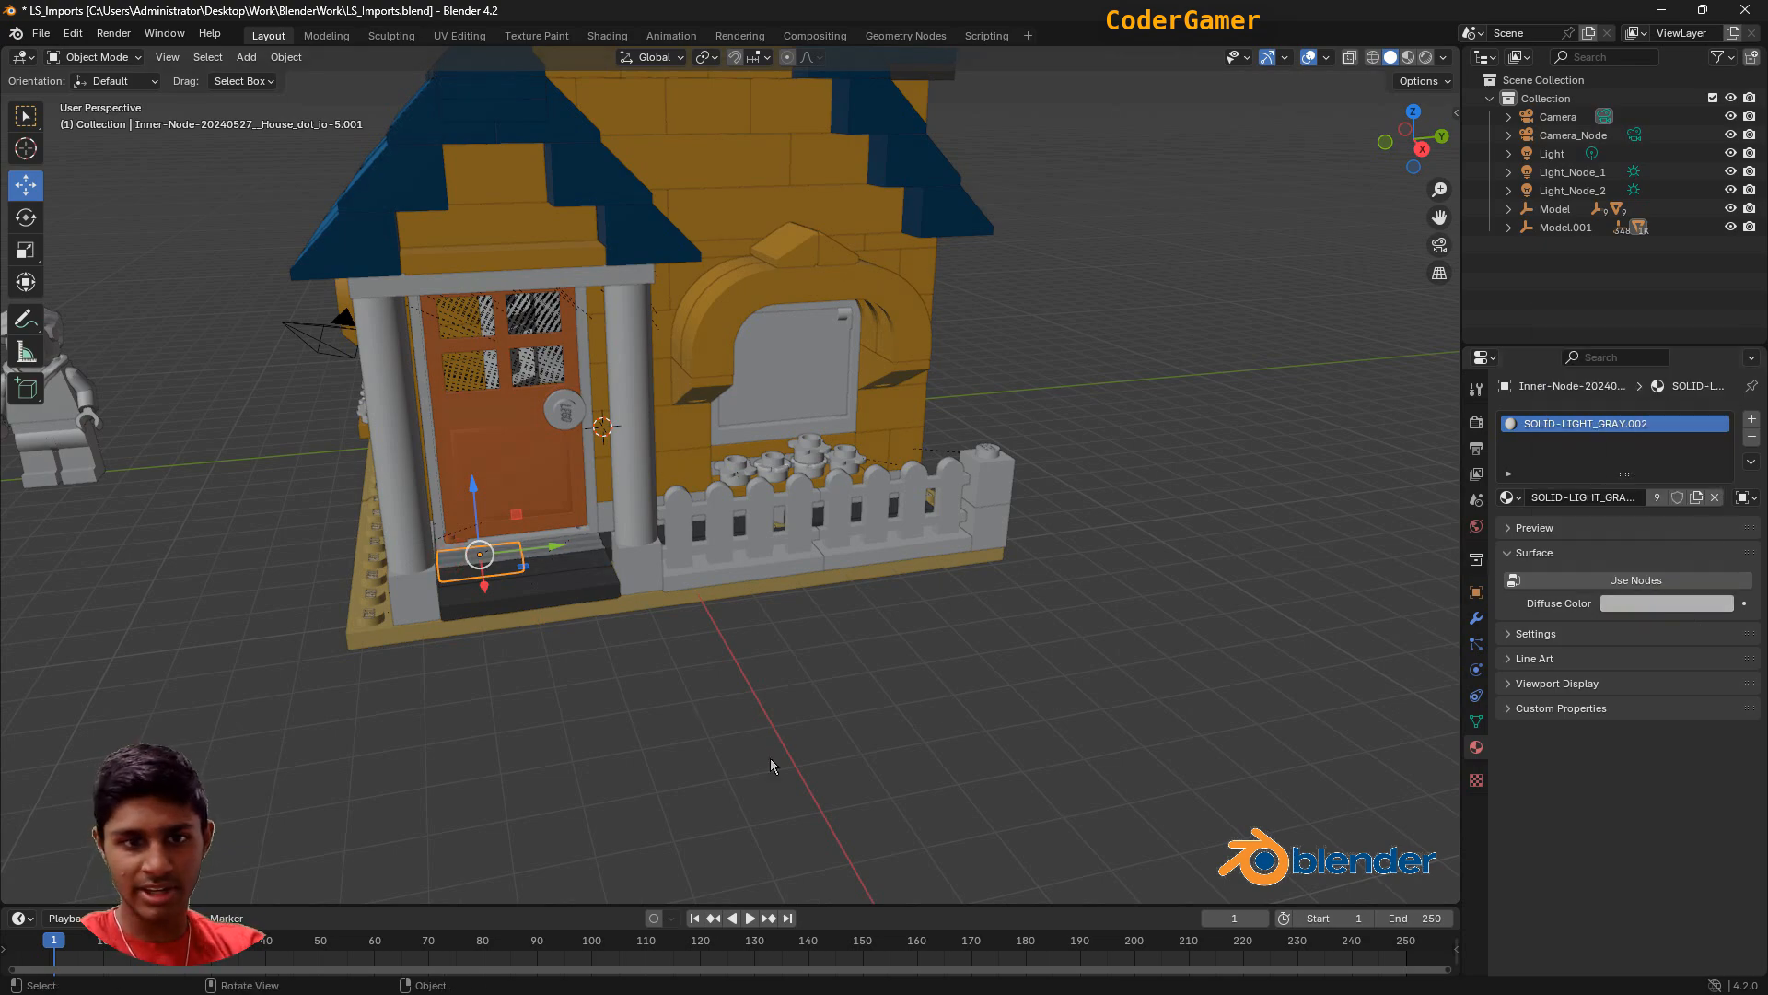
left_click(870, 721)
Color the first flower in the front window box pink with hue 0.902 and saturation 0.967.
middle_click_drag(870, 721, 628, 621)
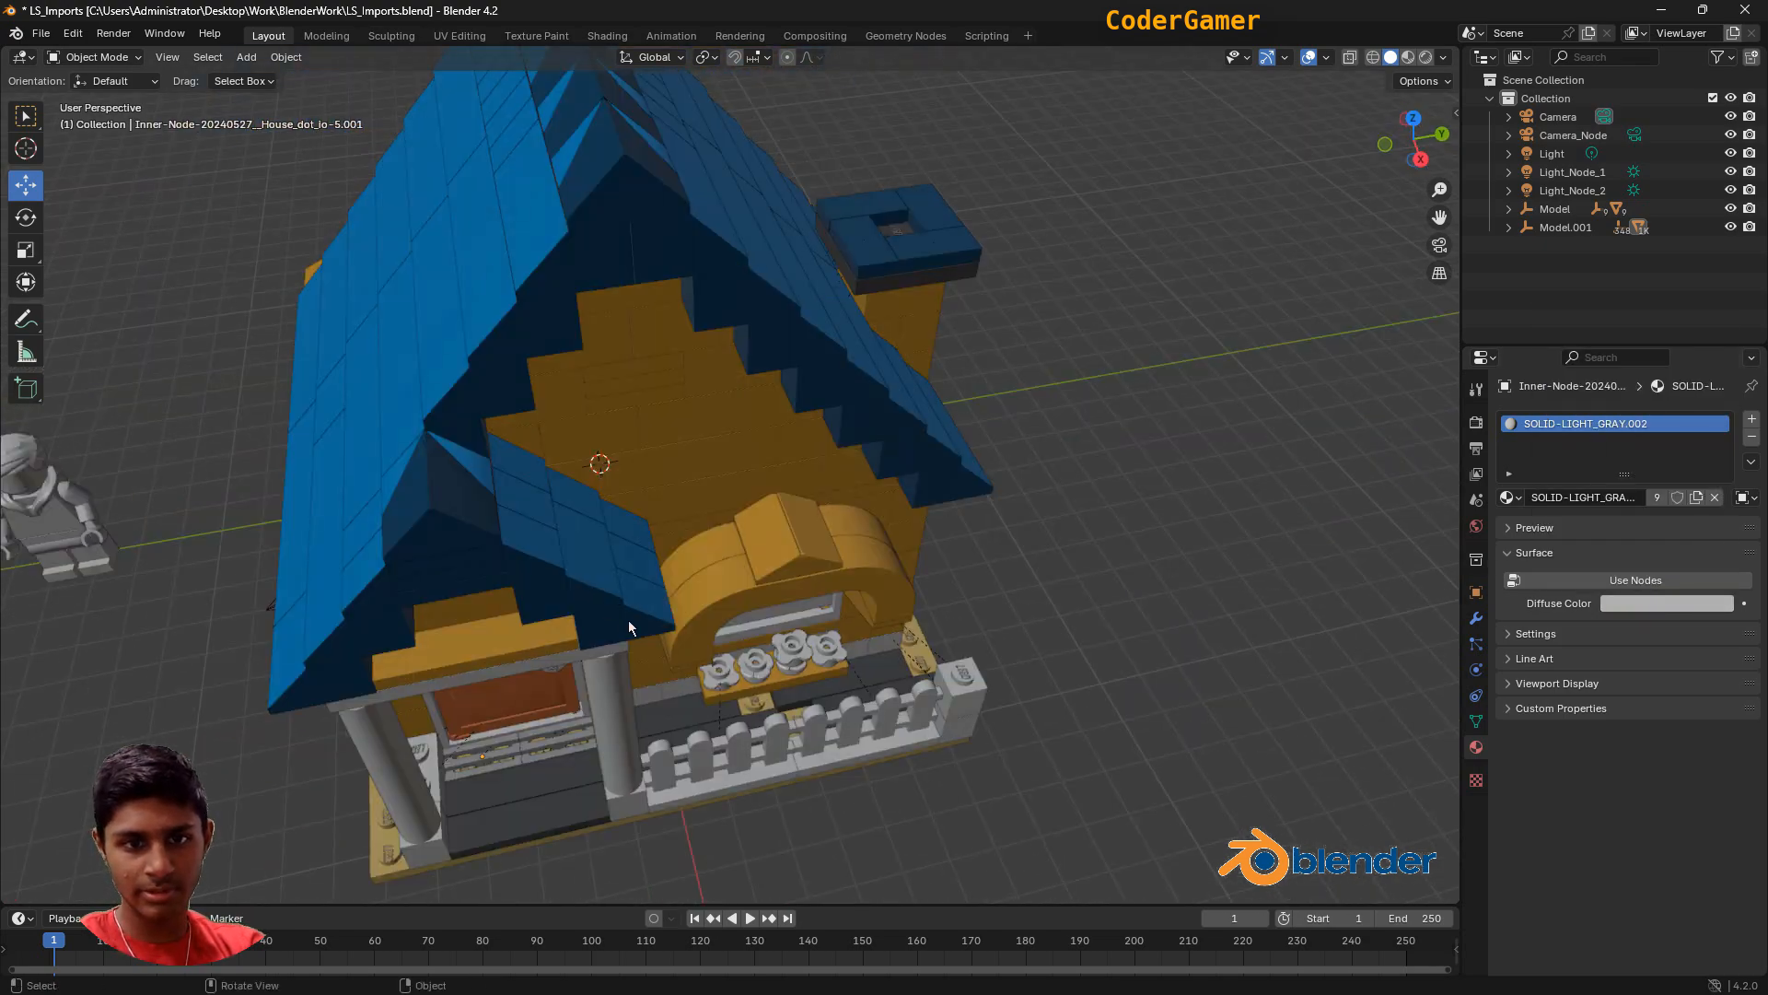
left_click(719, 672)
left_click(1669, 605)
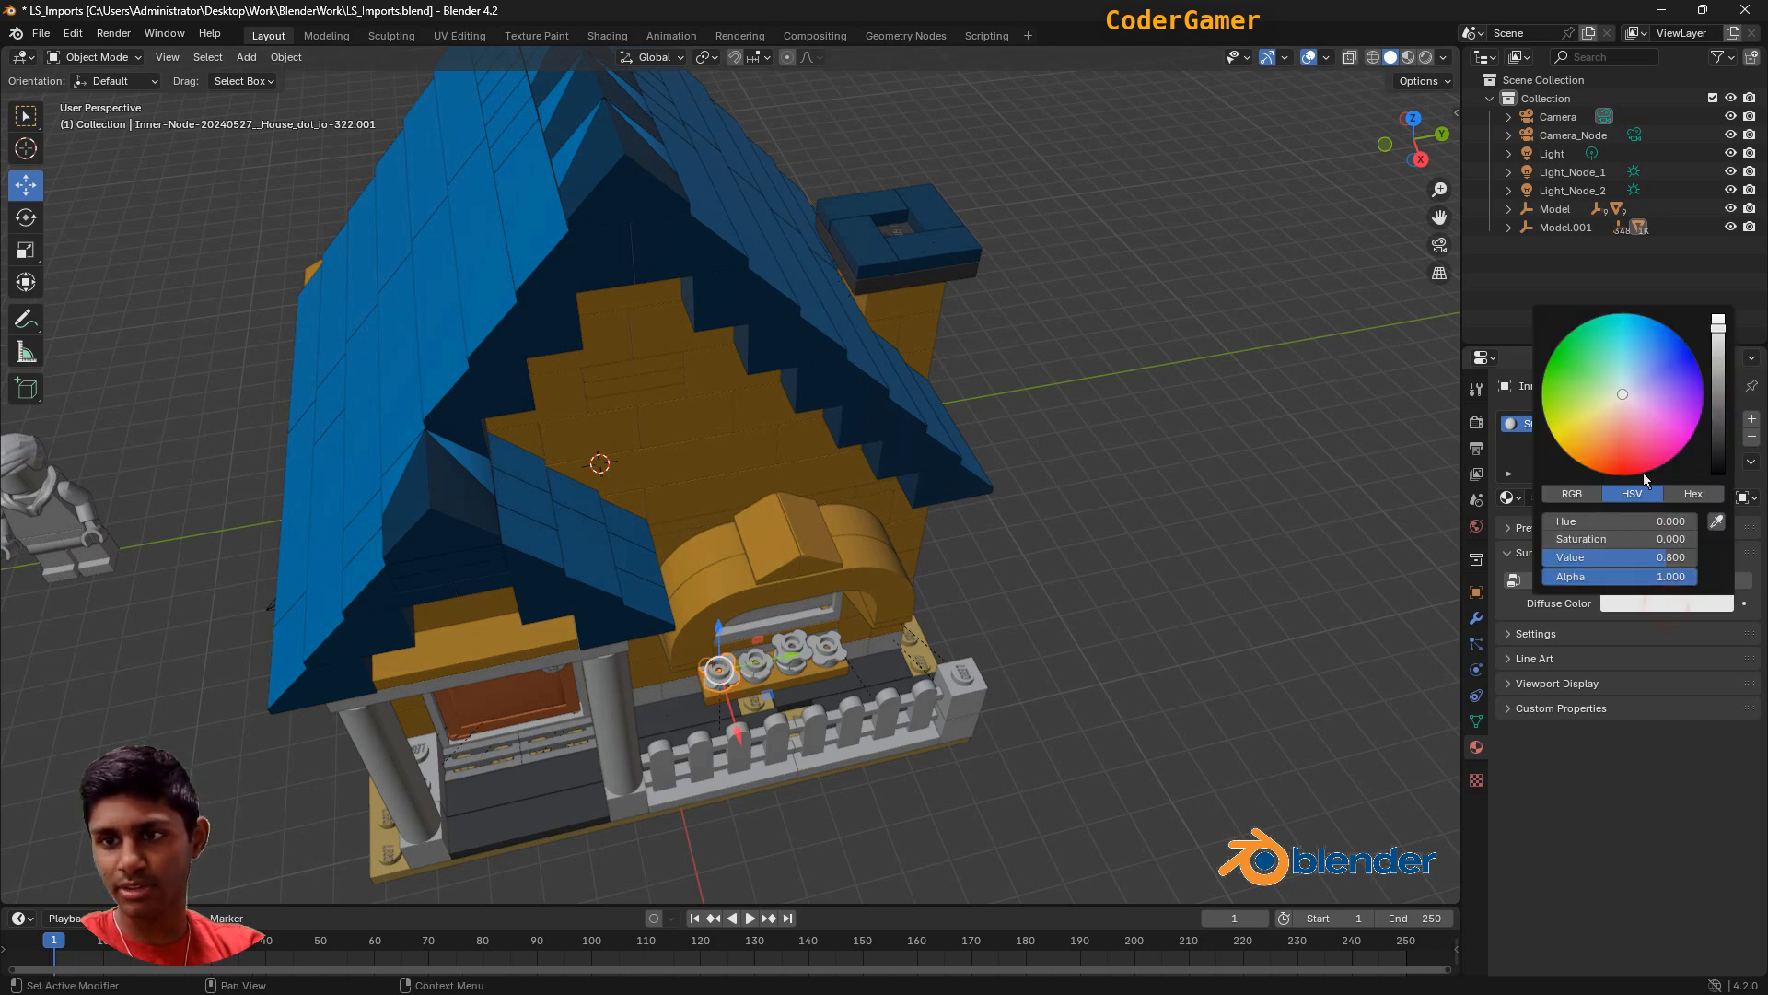
left_click(1667, 441)
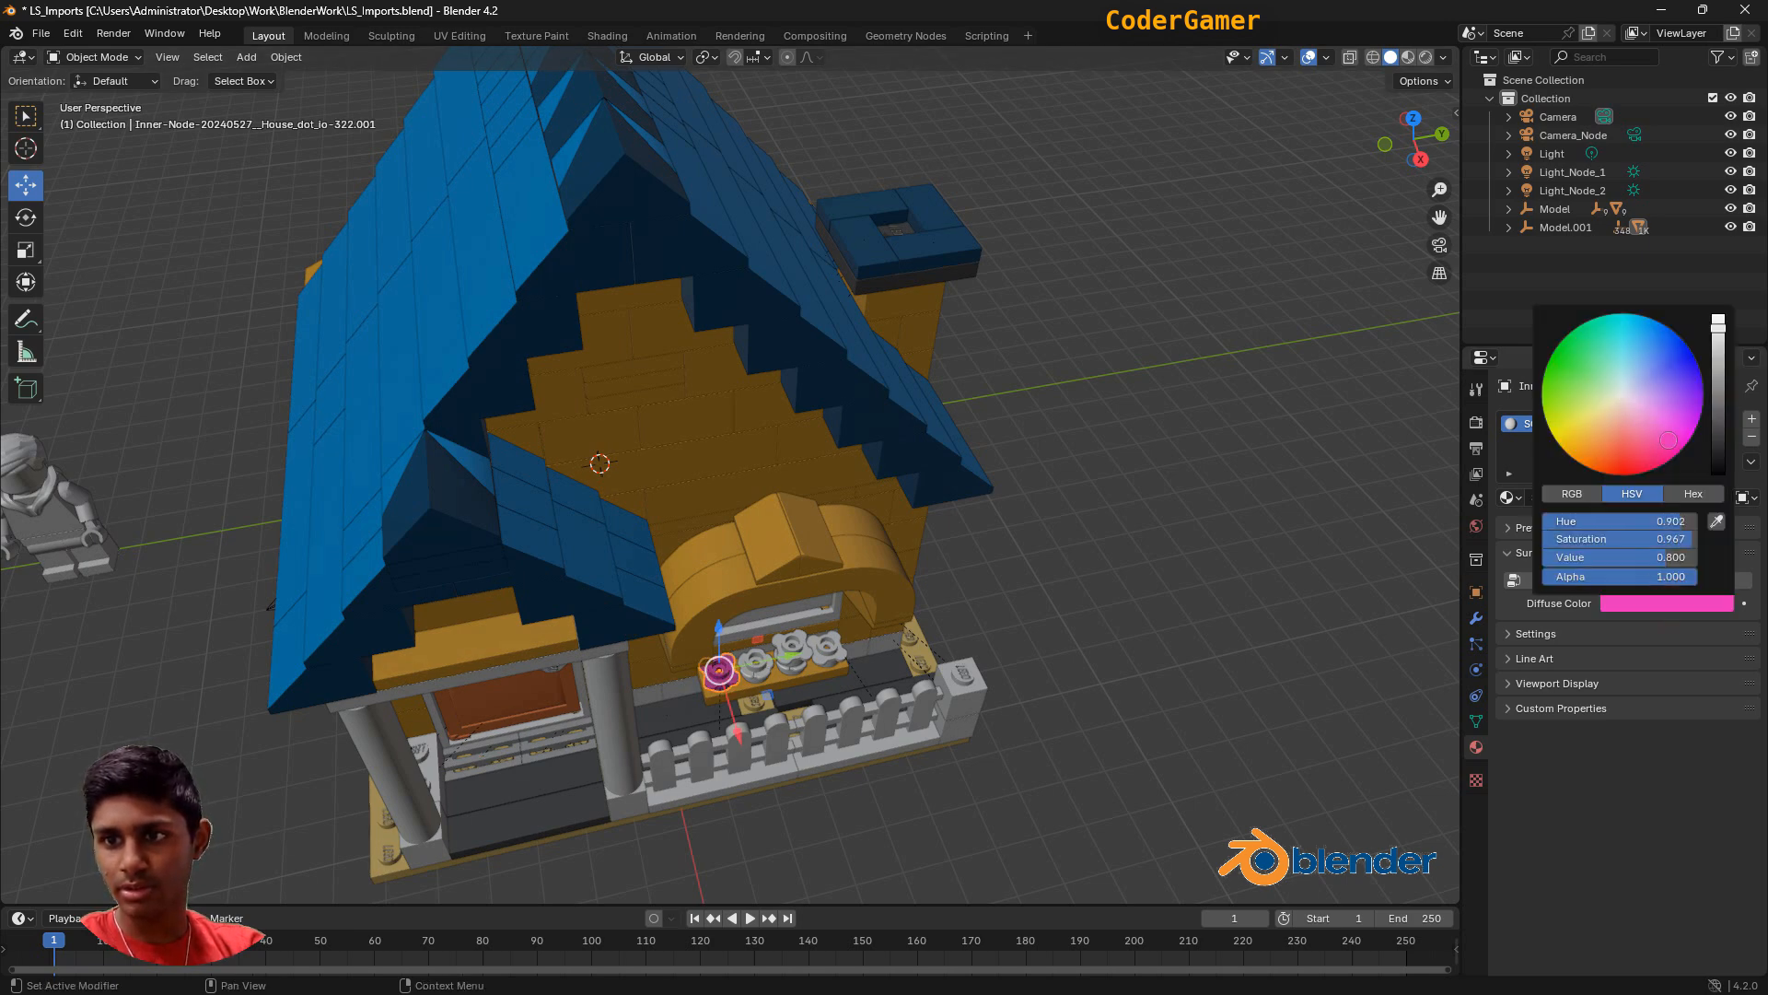
Change the SOLID-GREEN.006 diffuse color on the window box plants to a dark green.
left_click(755, 664)
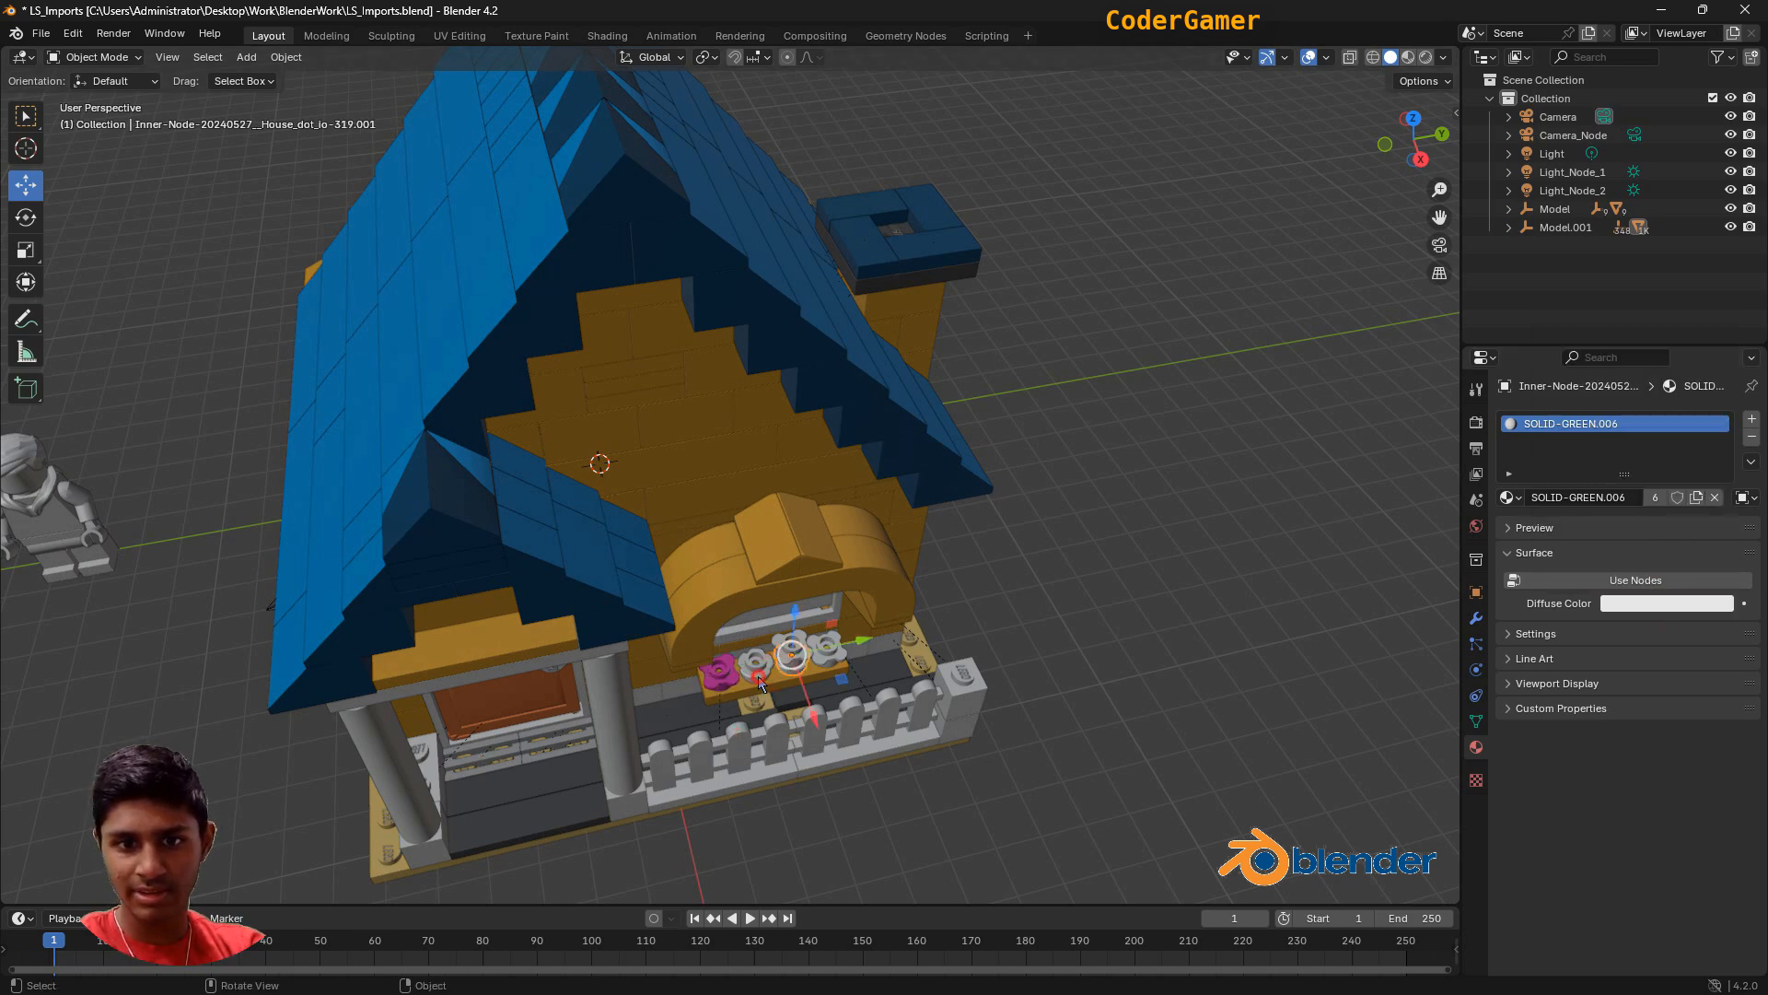
left_click(1668, 604)
left_click(1569, 366)
left_click_drag(1720, 345, 1720, 387)
Change the diffuse color of the third window box flower's SOLID-RED.002 material to a fully saturated red.
left_click(829, 655)
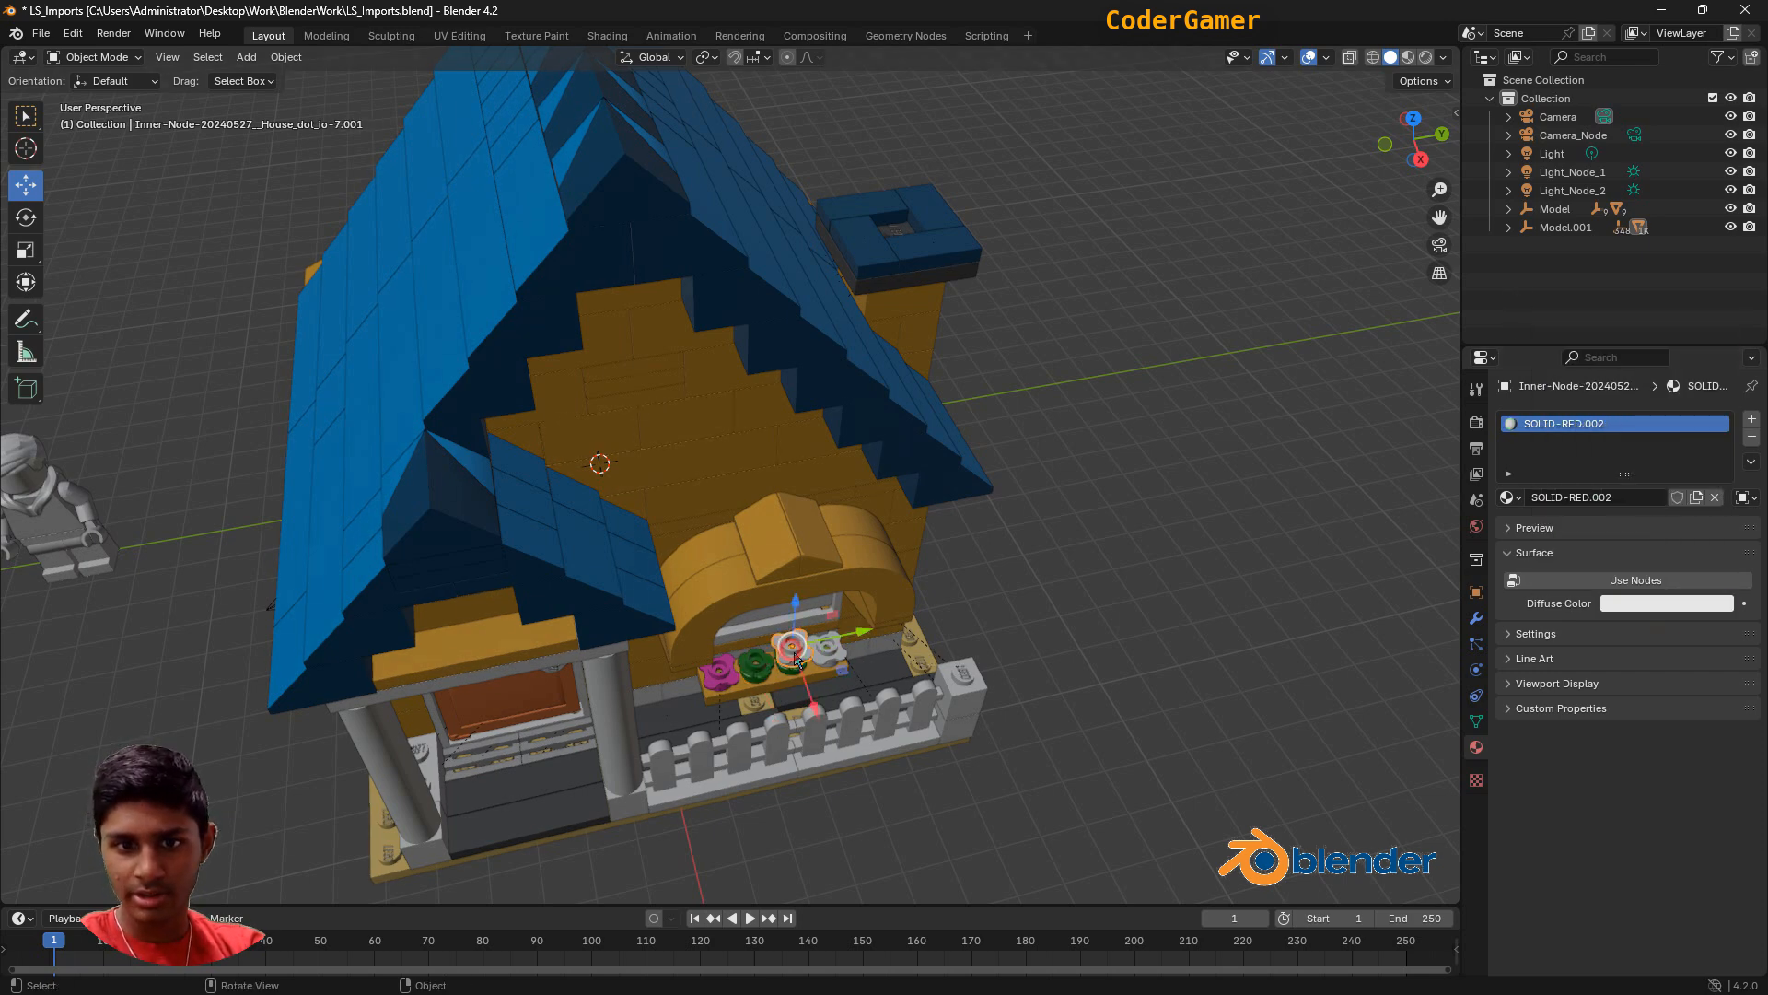
left_click(1667, 603)
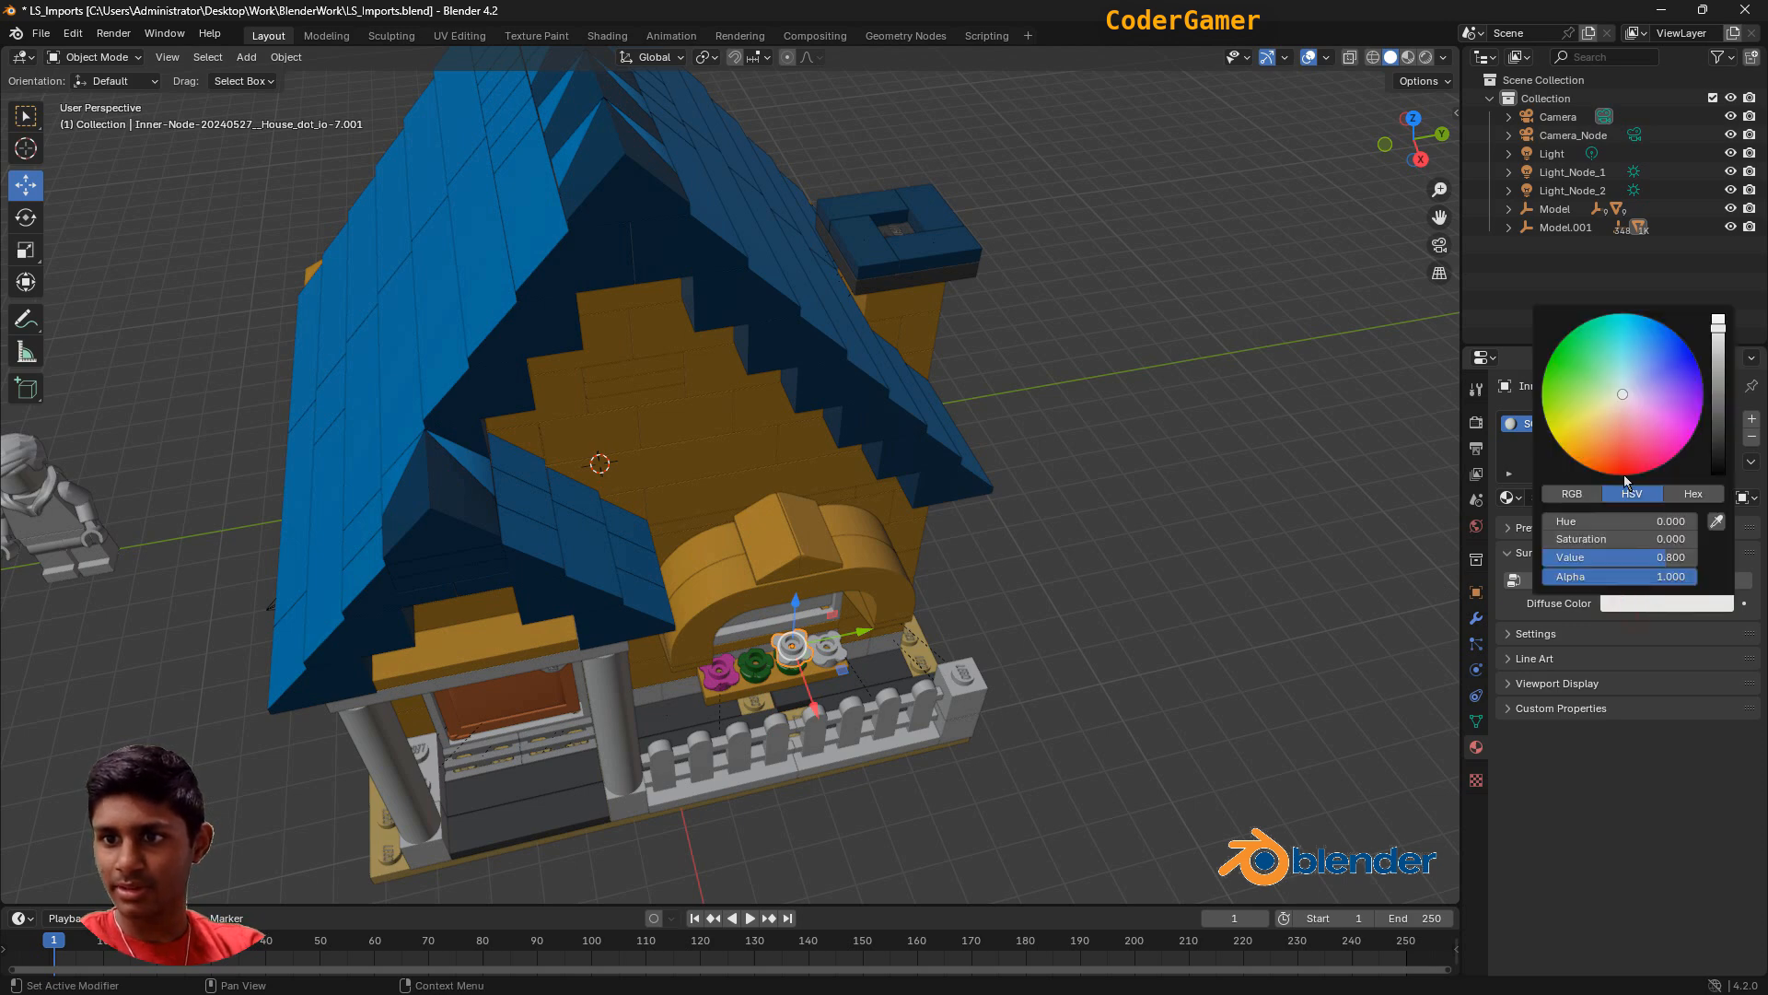
left_click(1623, 473)
Change the diffuse color of the last window box flower's SOLID-MEDIUM_LIME.002 material to lime green.
left_click(828, 649)
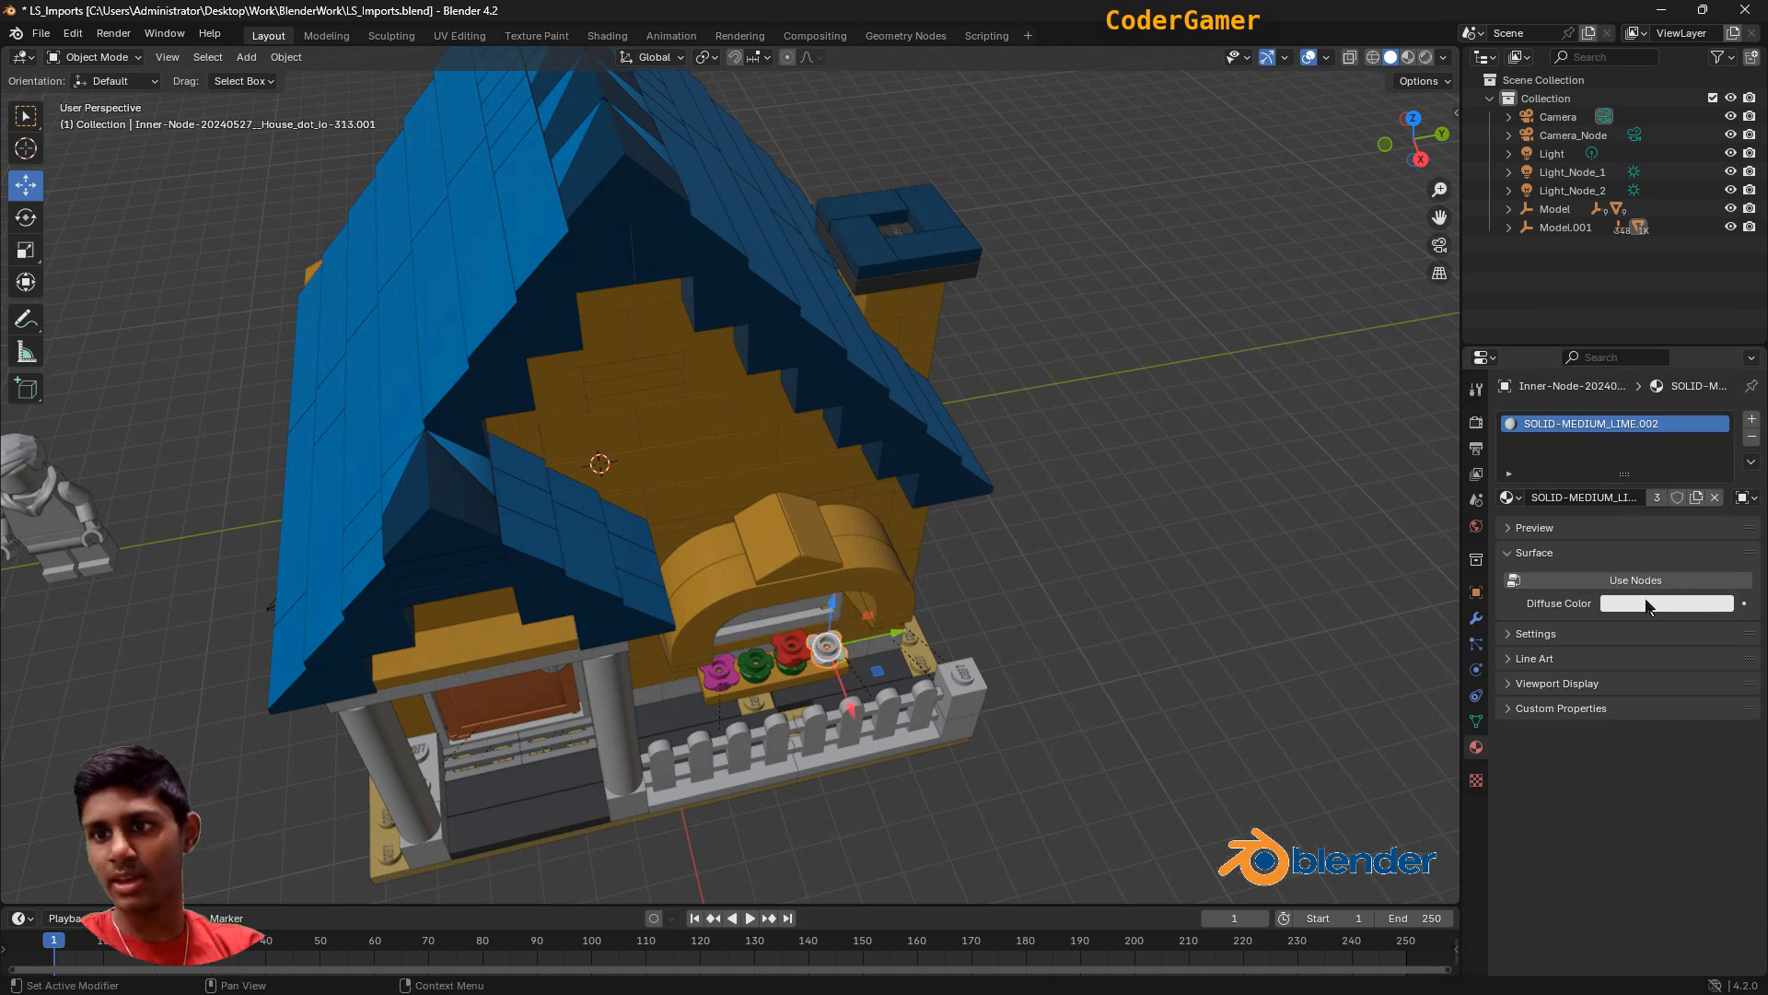
left_click(1648, 604)
left_click(1556, 433)
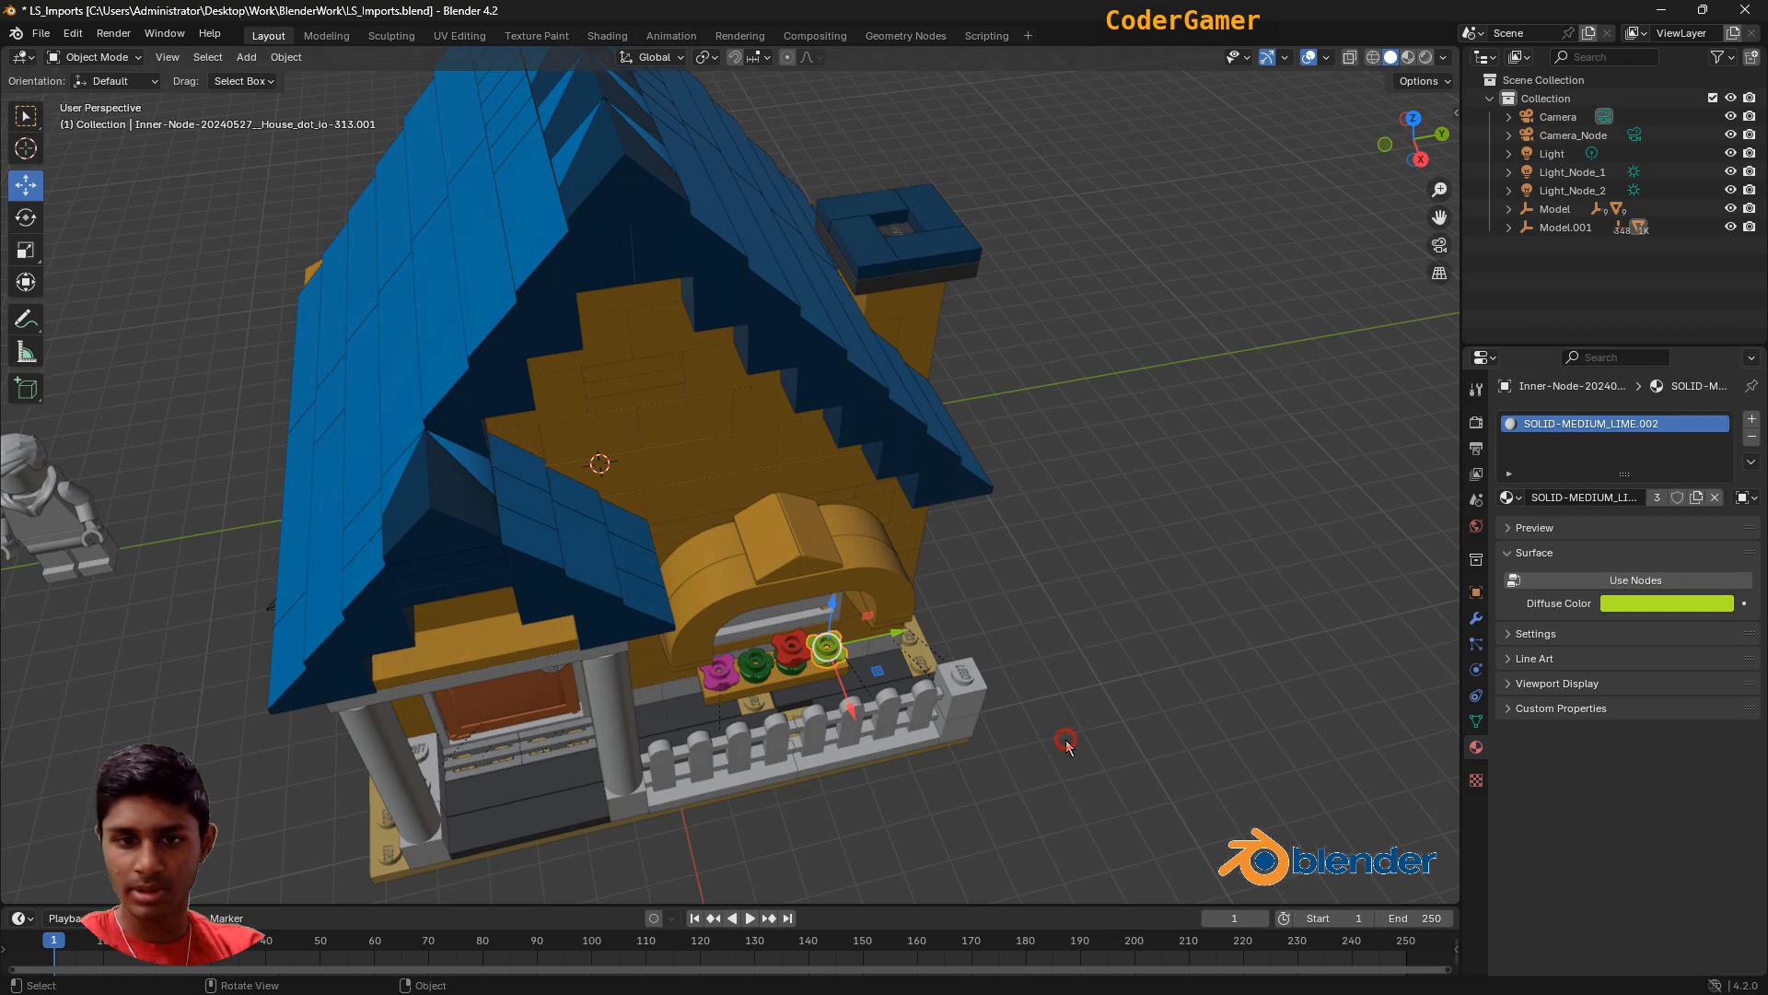
Select the front window's glass pane and switch to the Shading workspace with the pane framed in the viewport.
middle_click_drag(1065, 739, 1129, 647)
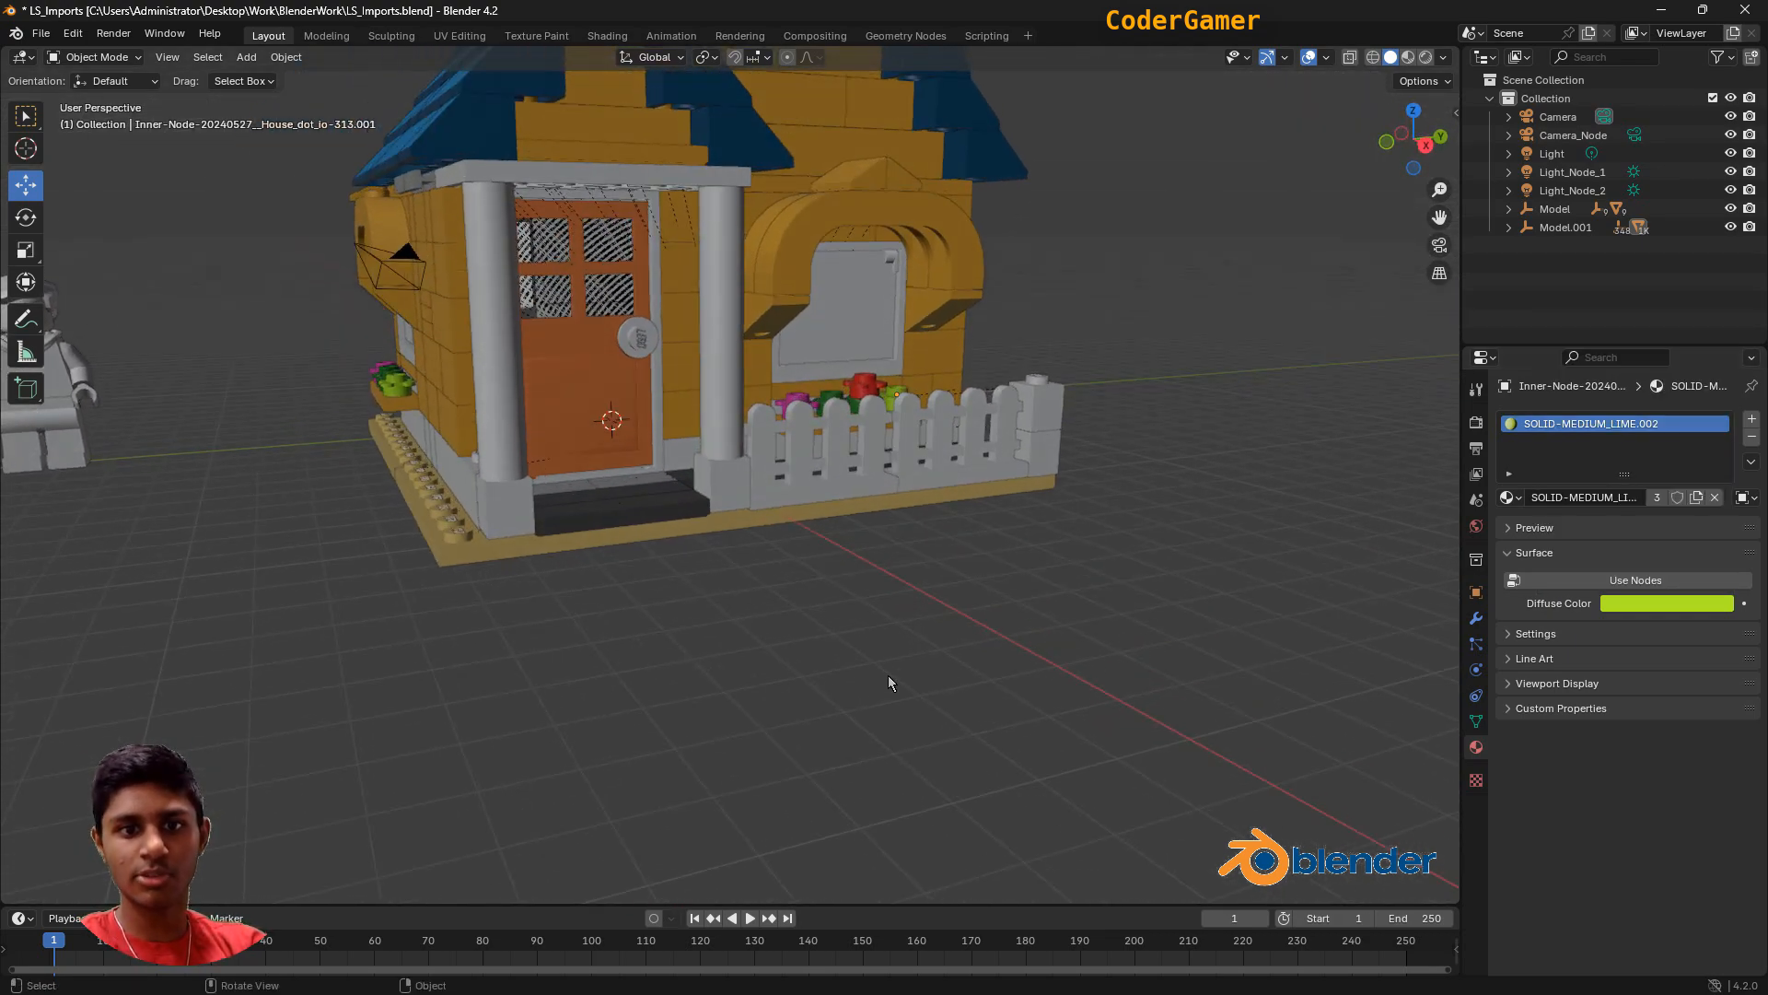
left_click(881, 332)
middle_click_drag(1051, 449, 1002, 472)
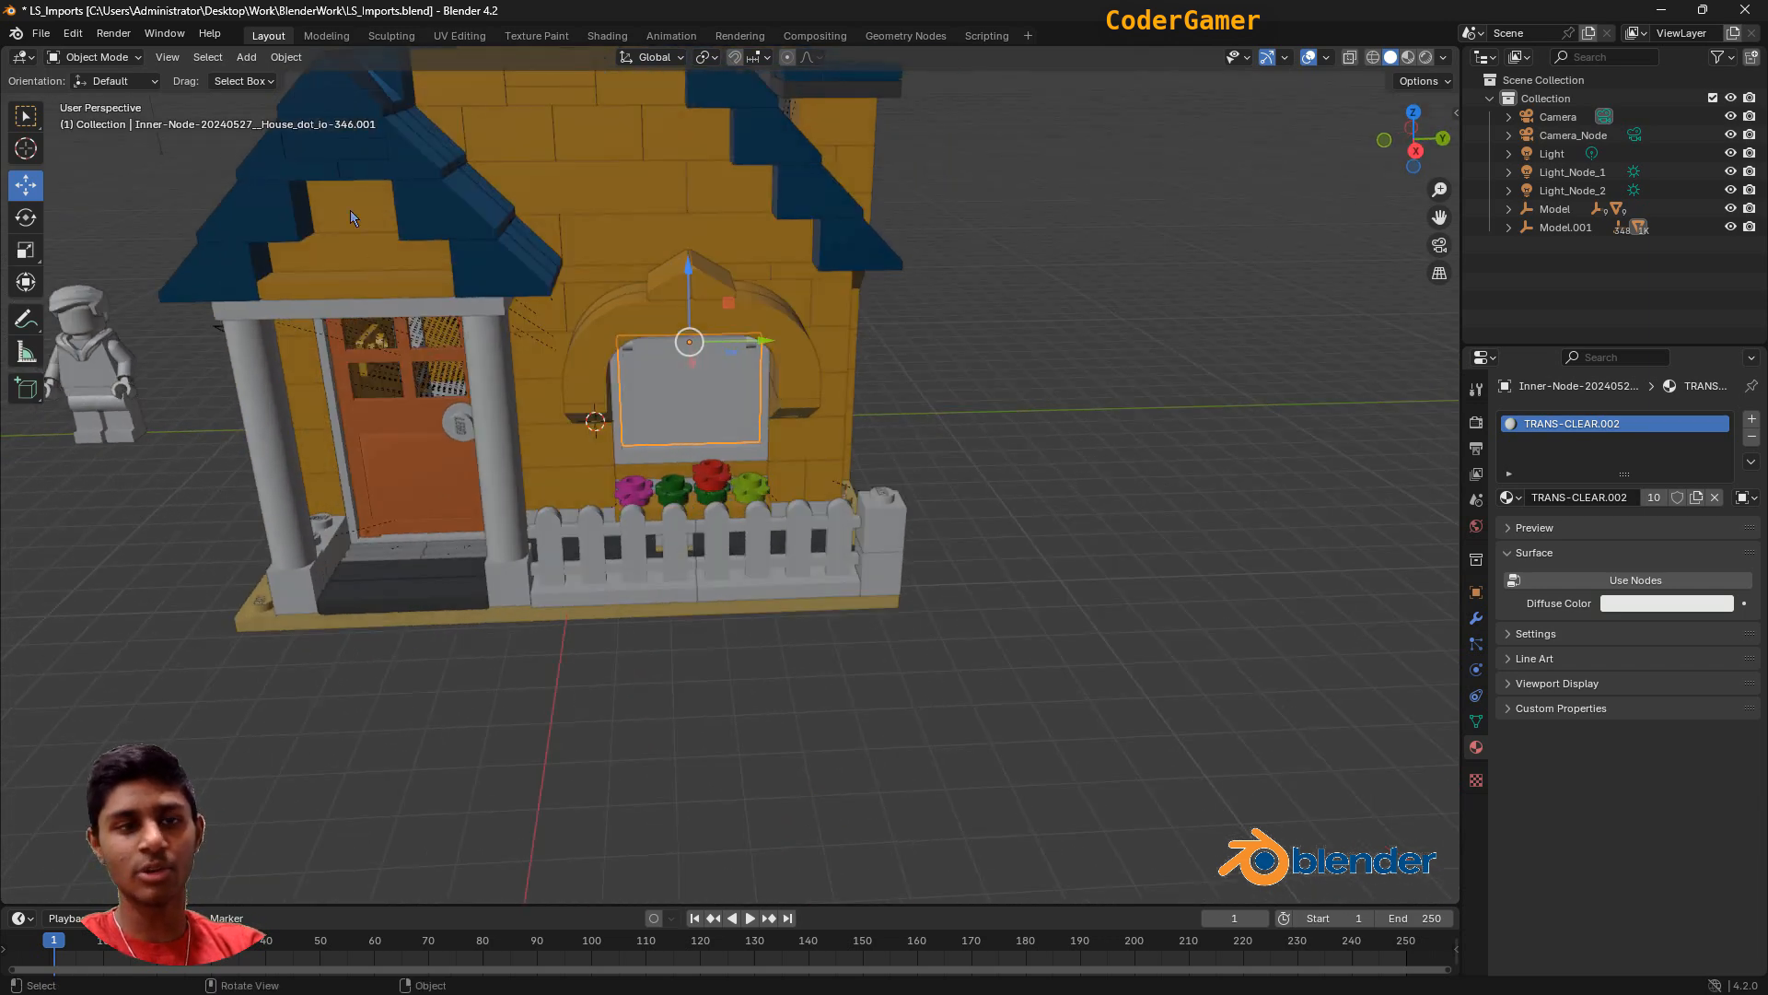
left_click(607, 35)
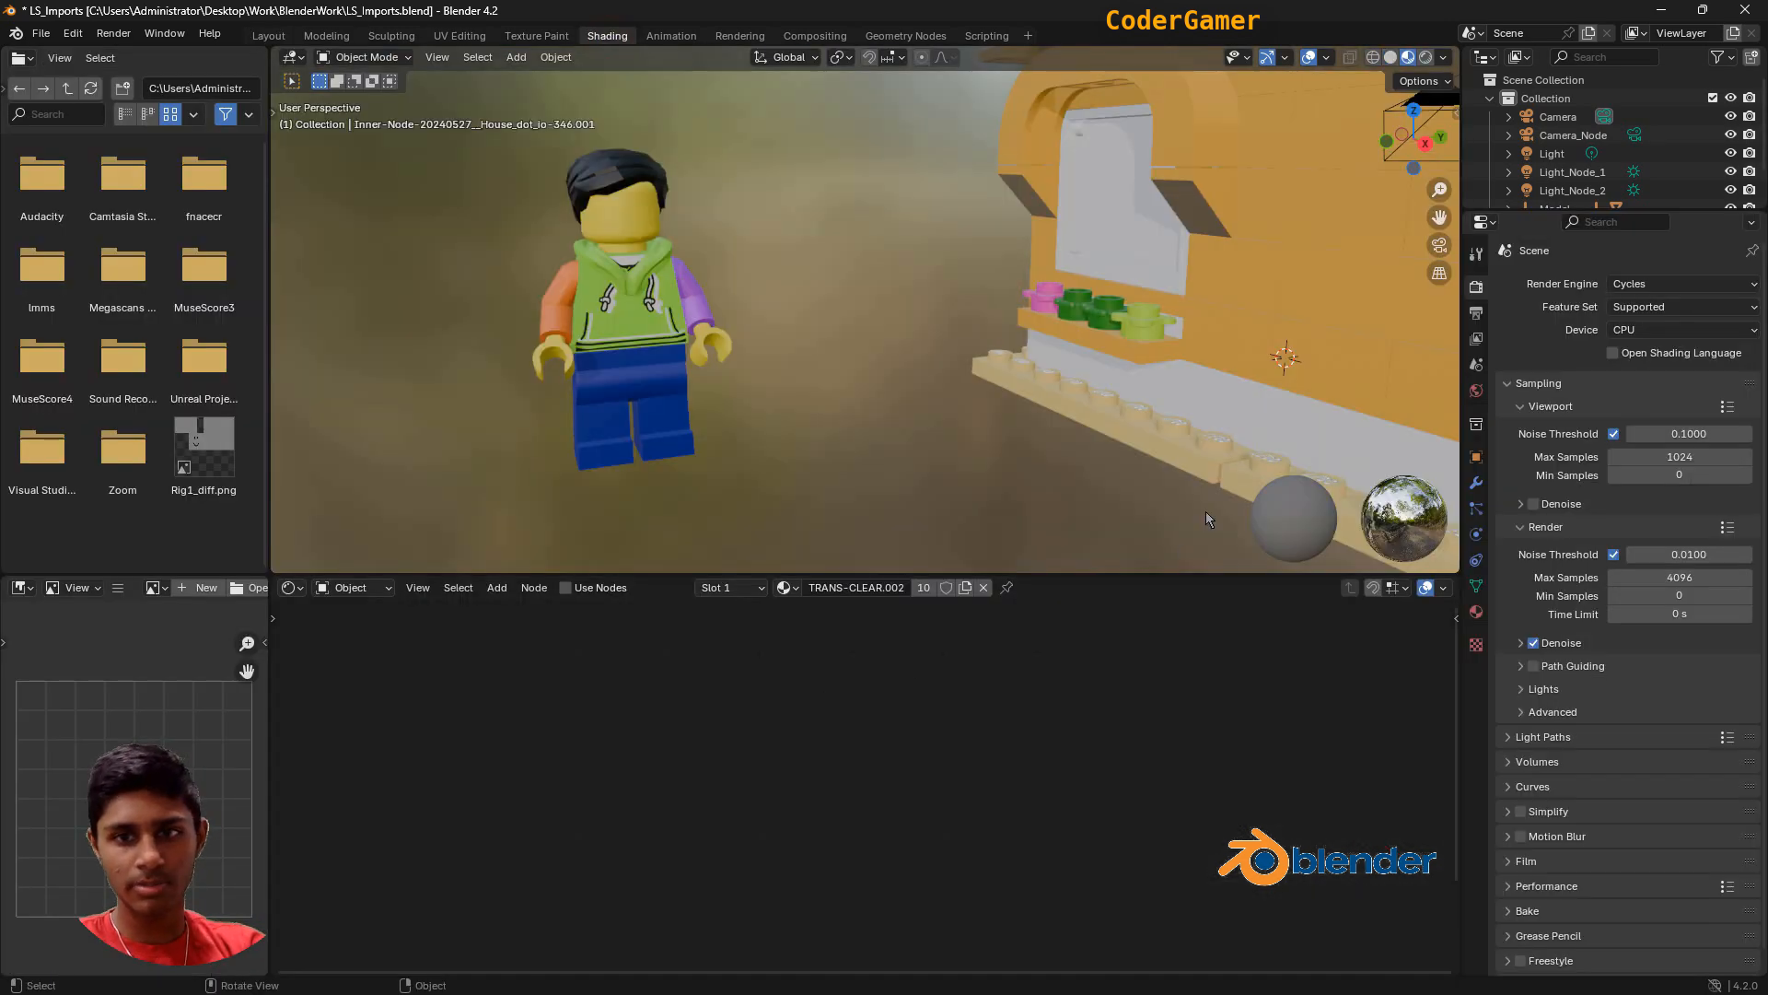
mouse_move(1087, 406)
middle_mouse_down()
mouse_move(910, 413)
mouse_move(814, 503)
mouse_move(698, 444)
middle_mouse_up()
scroll(910, 413, "down", 1)
key("KP_Decimal")
scroll(698, 451, "down", 4)
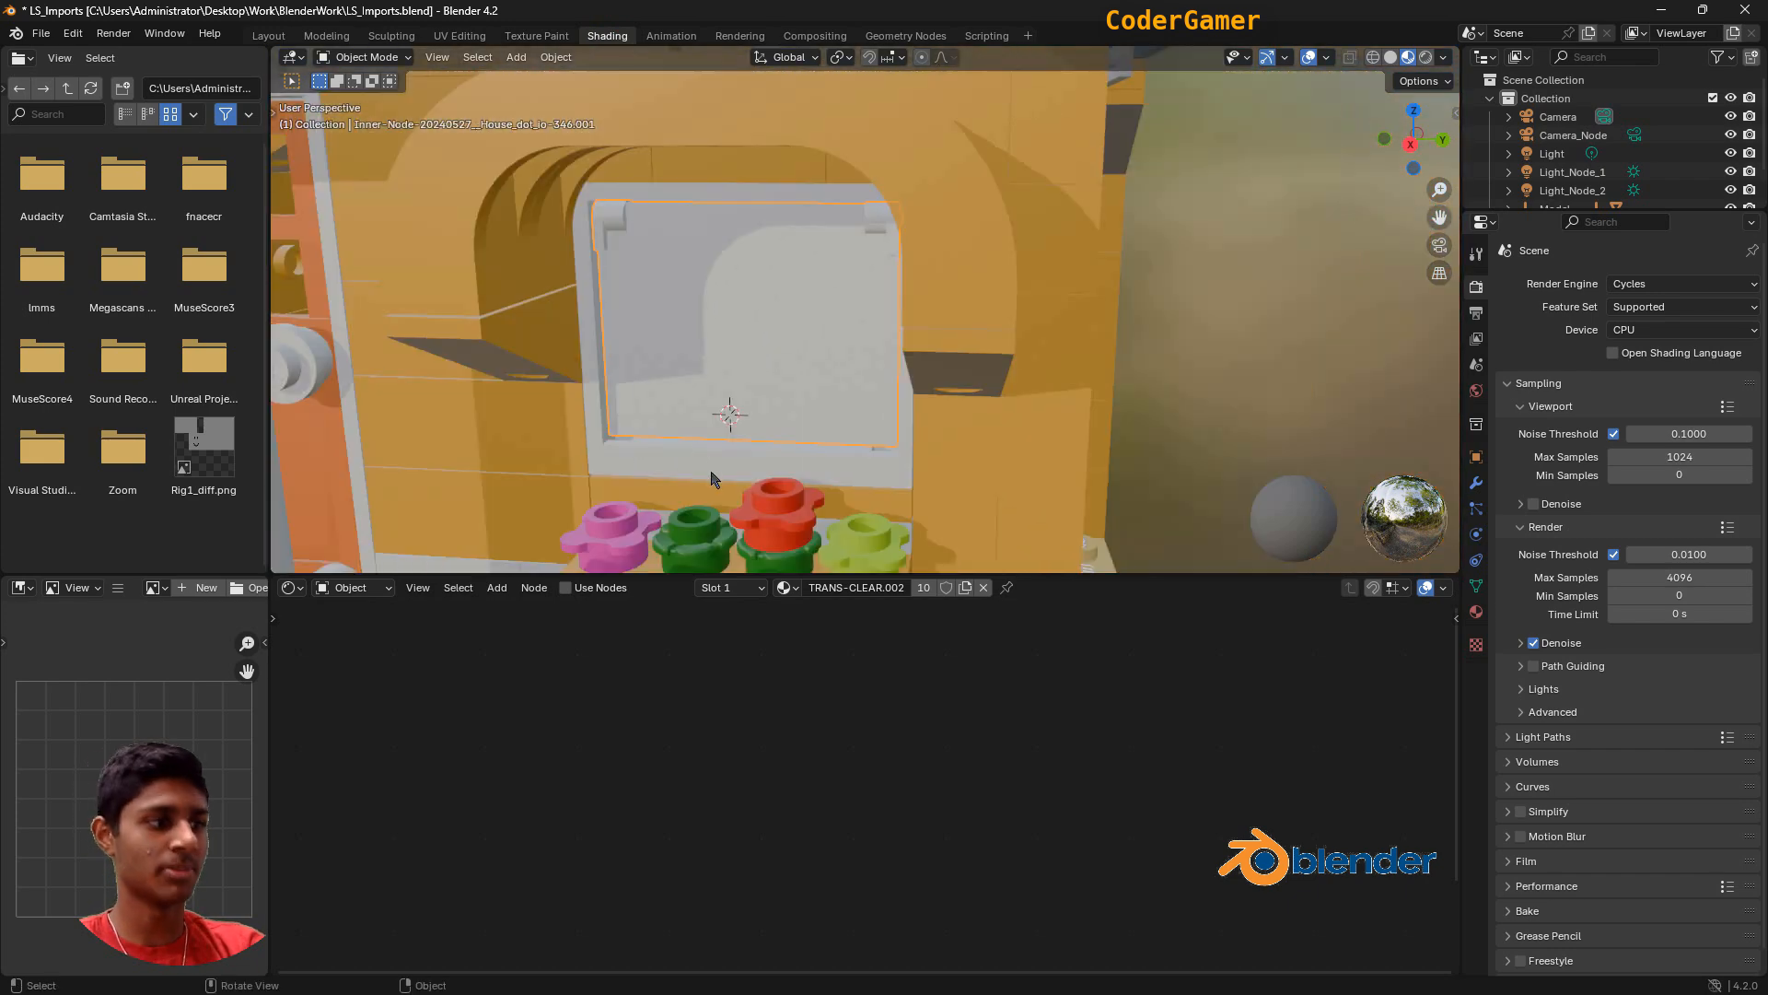
Enable nodes for the TRANS-CLEAR.002 material, delete its Principled BSDF, and move the Material Output node aside to make room.
left_click(566, 588)
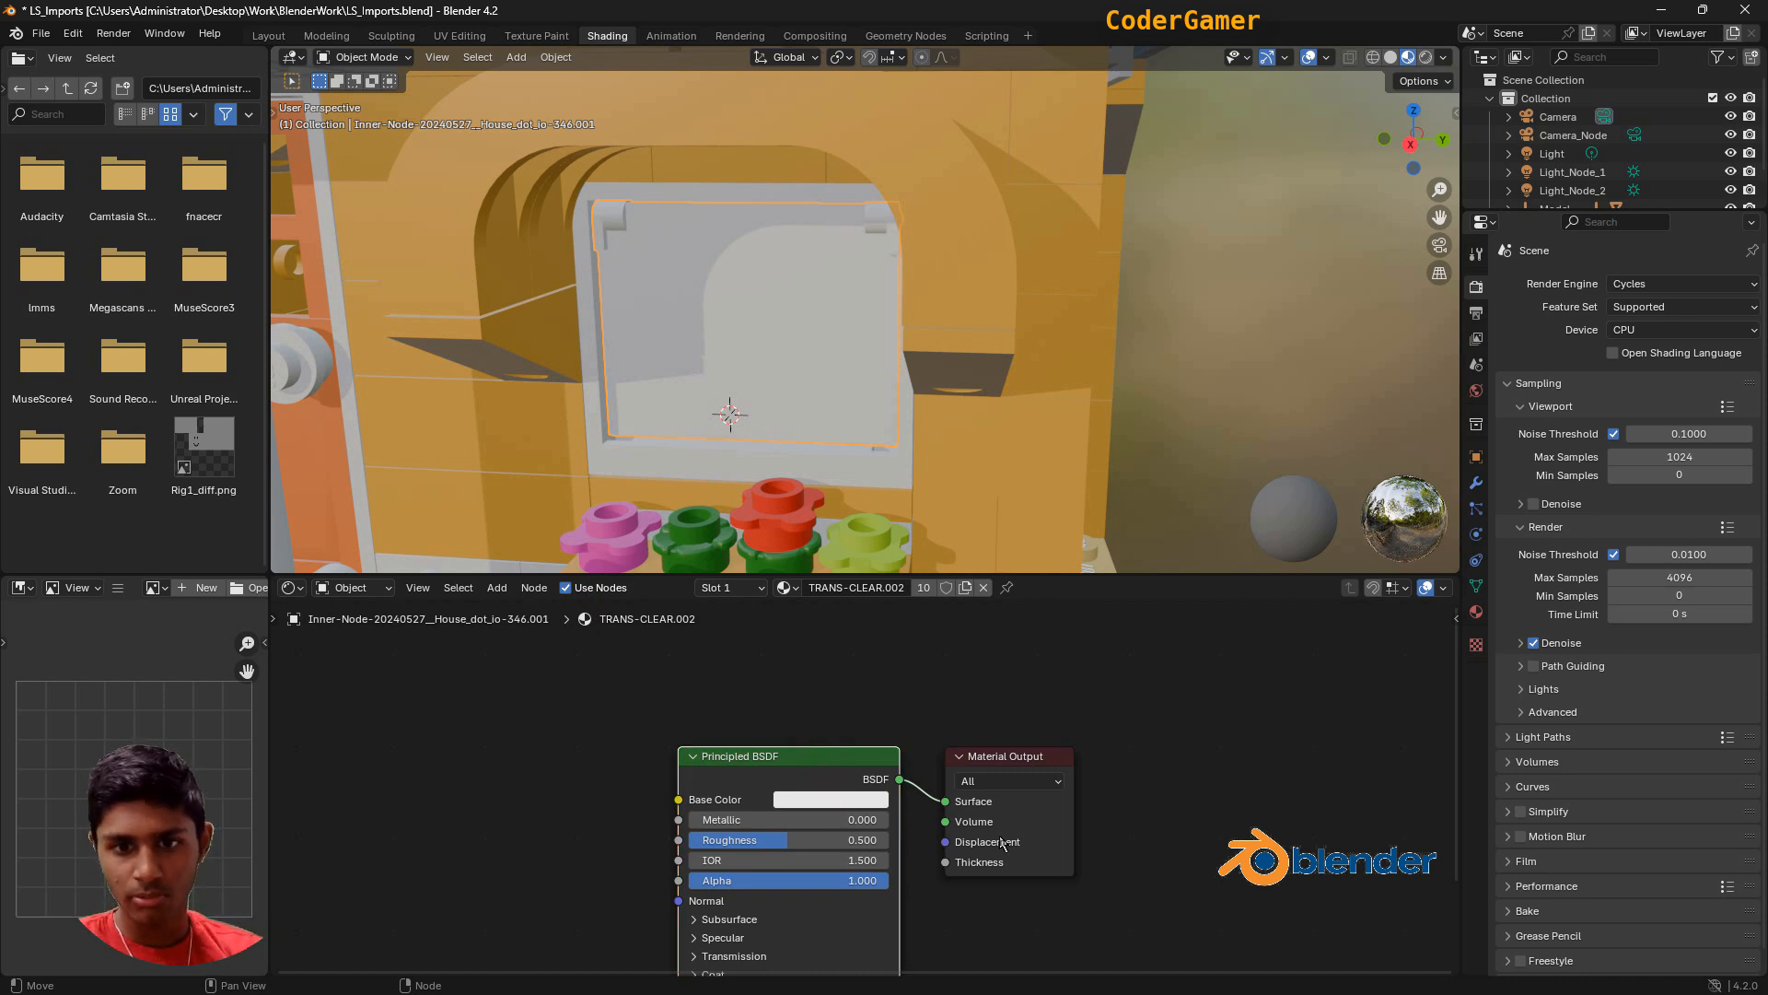
key("x")
left_click_drag(1019, 760, 1321, 692)
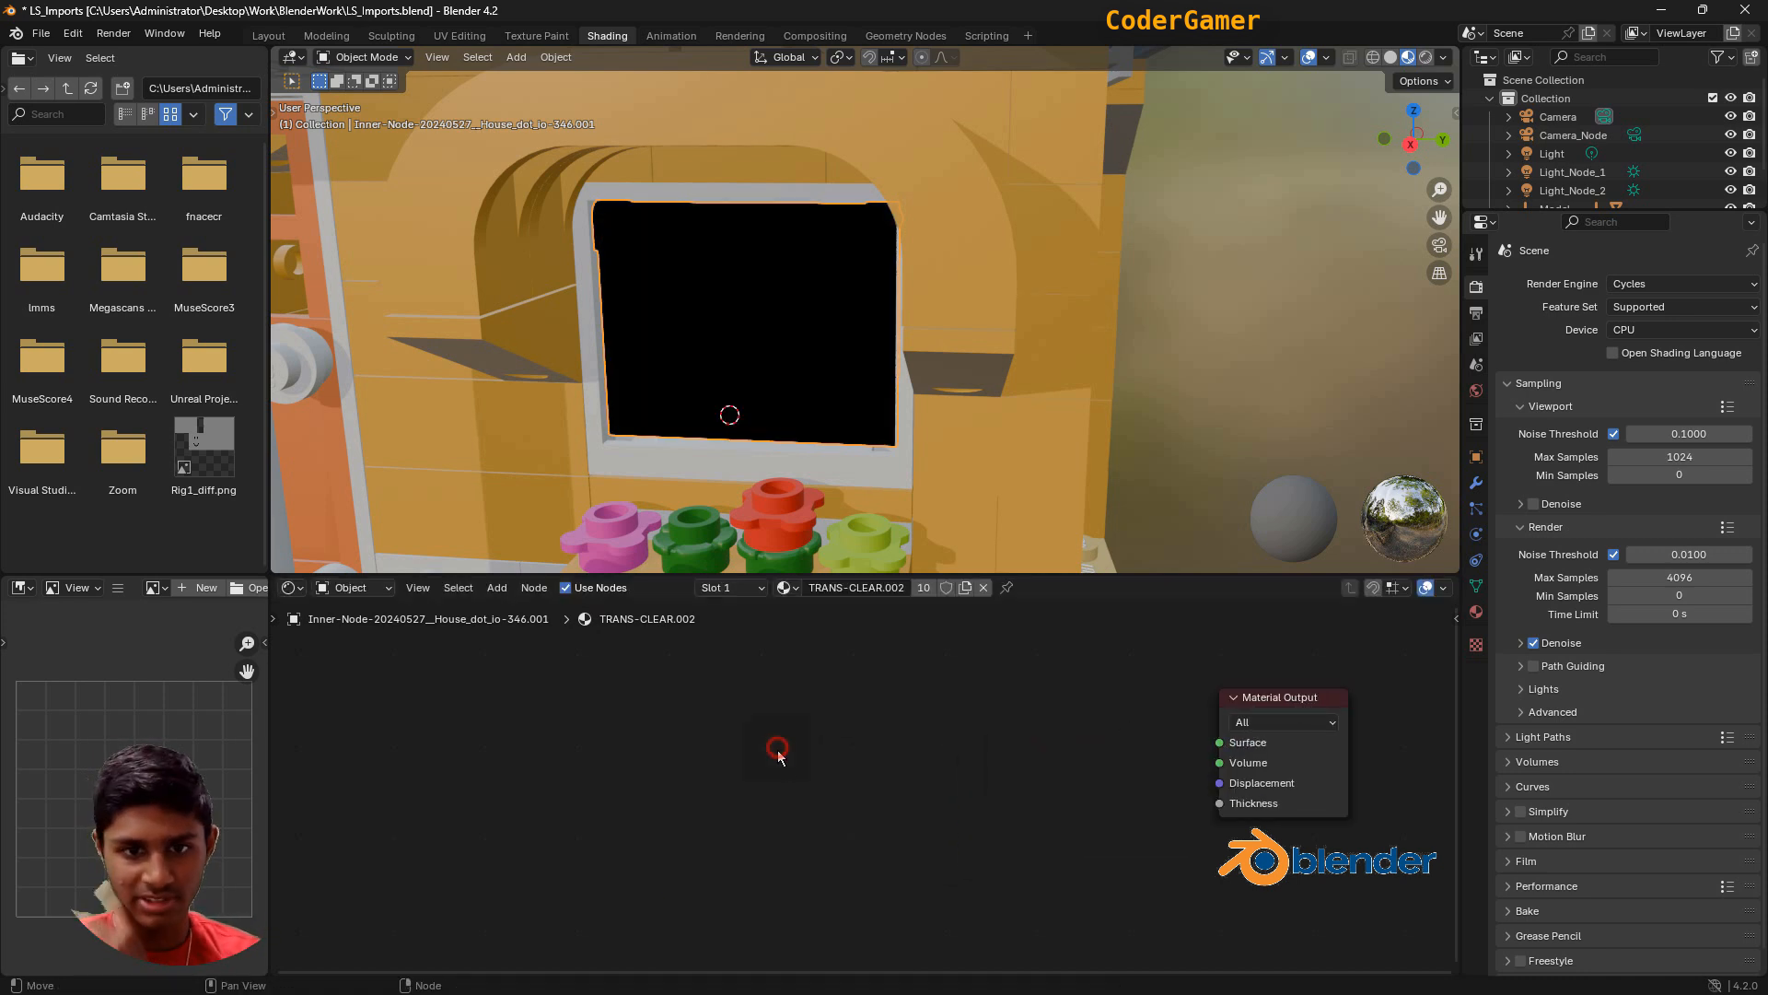
Add a Refraction BSDF node to the TRANS-CLEAR.002 material.
right_click(801, 728)
mouse_move(801, 682)
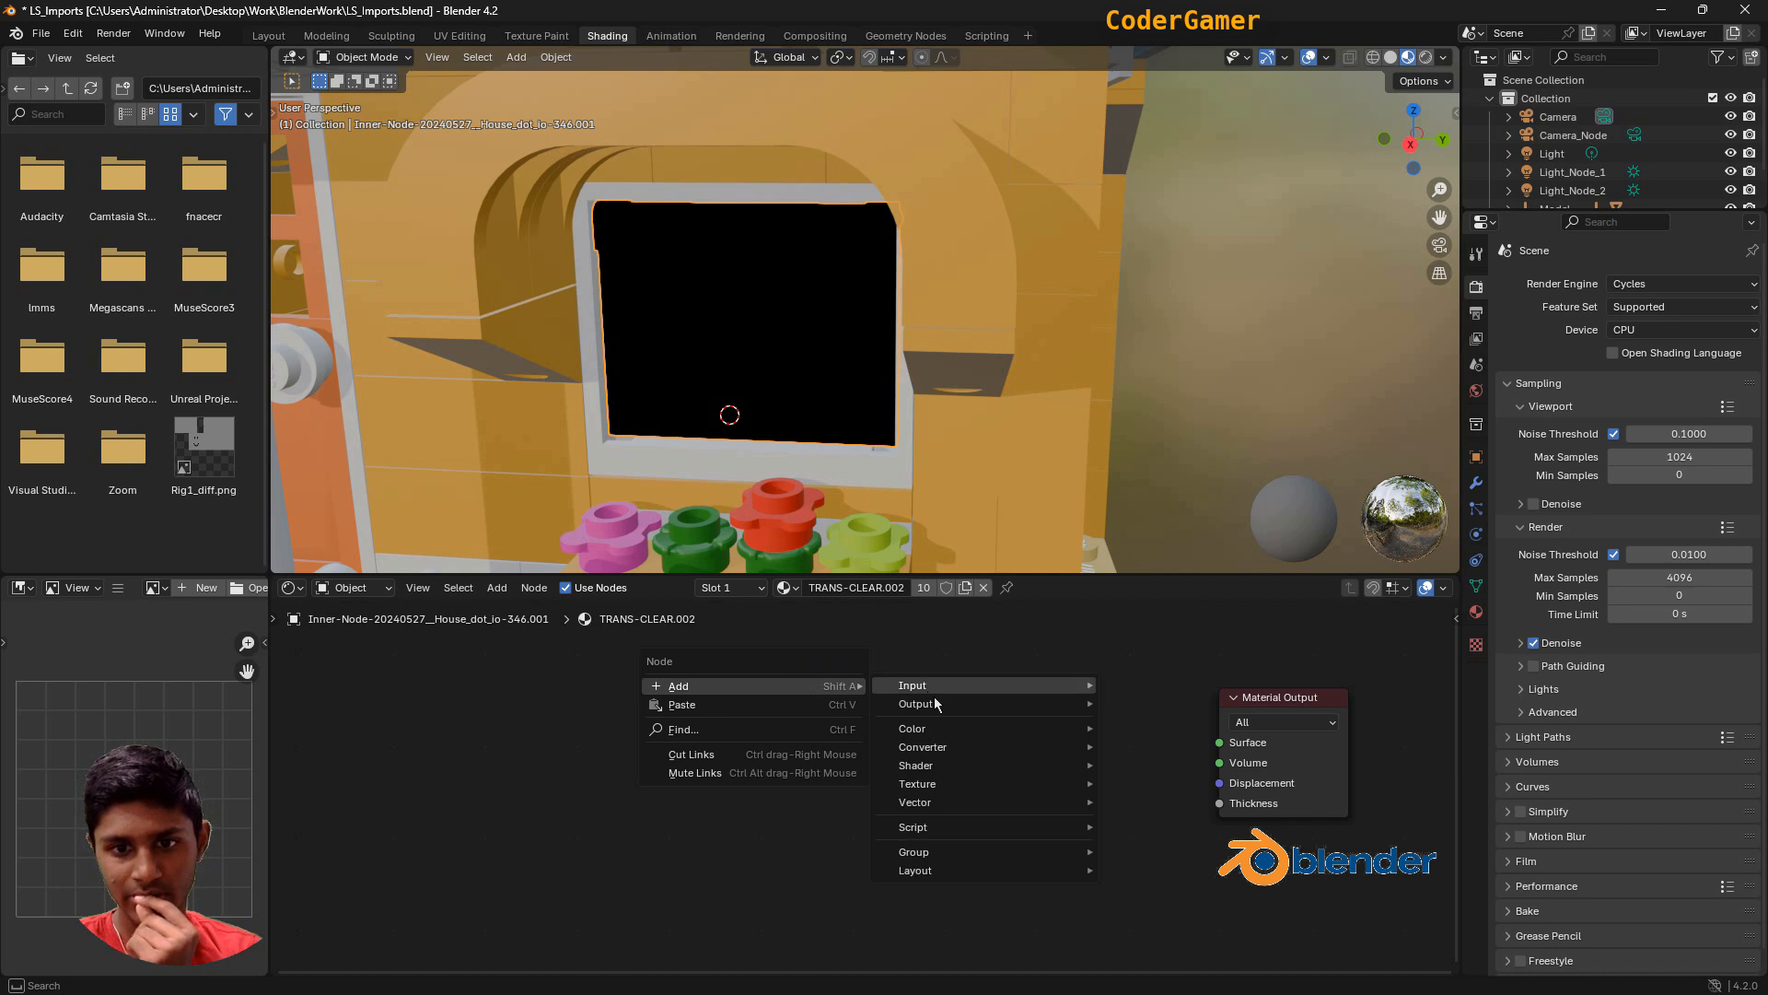
mouse_move(938, 765)
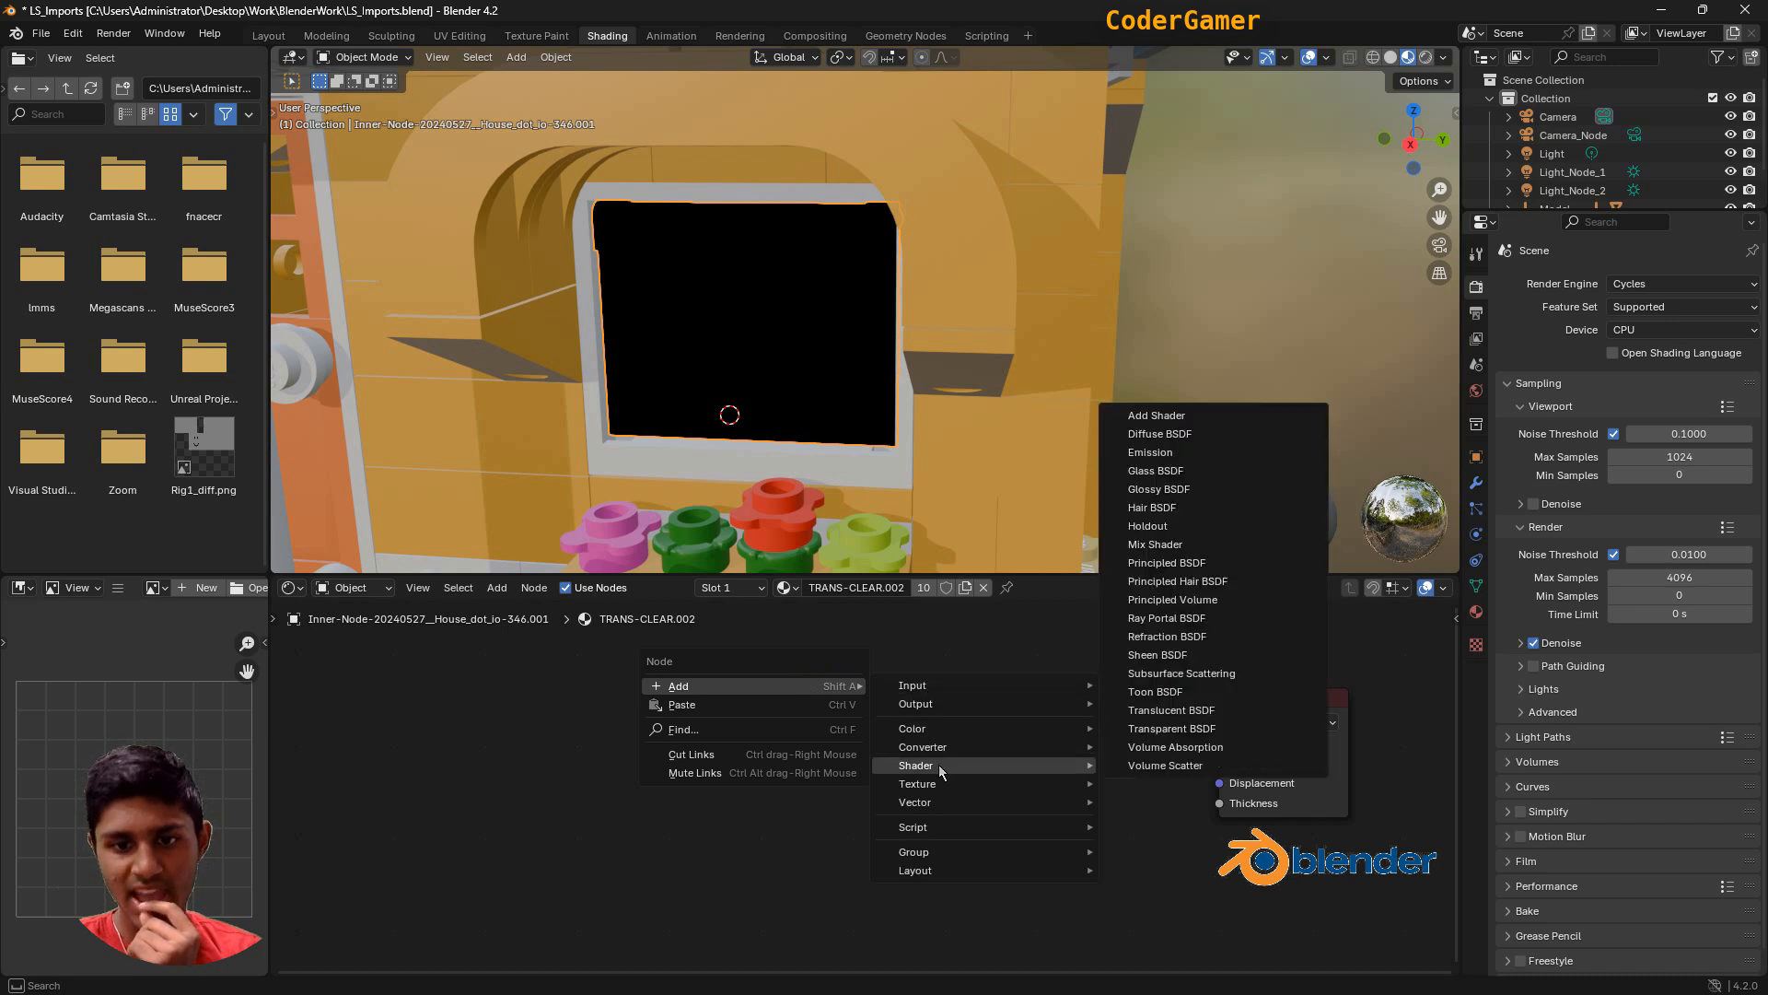
left_click(1198, 637)
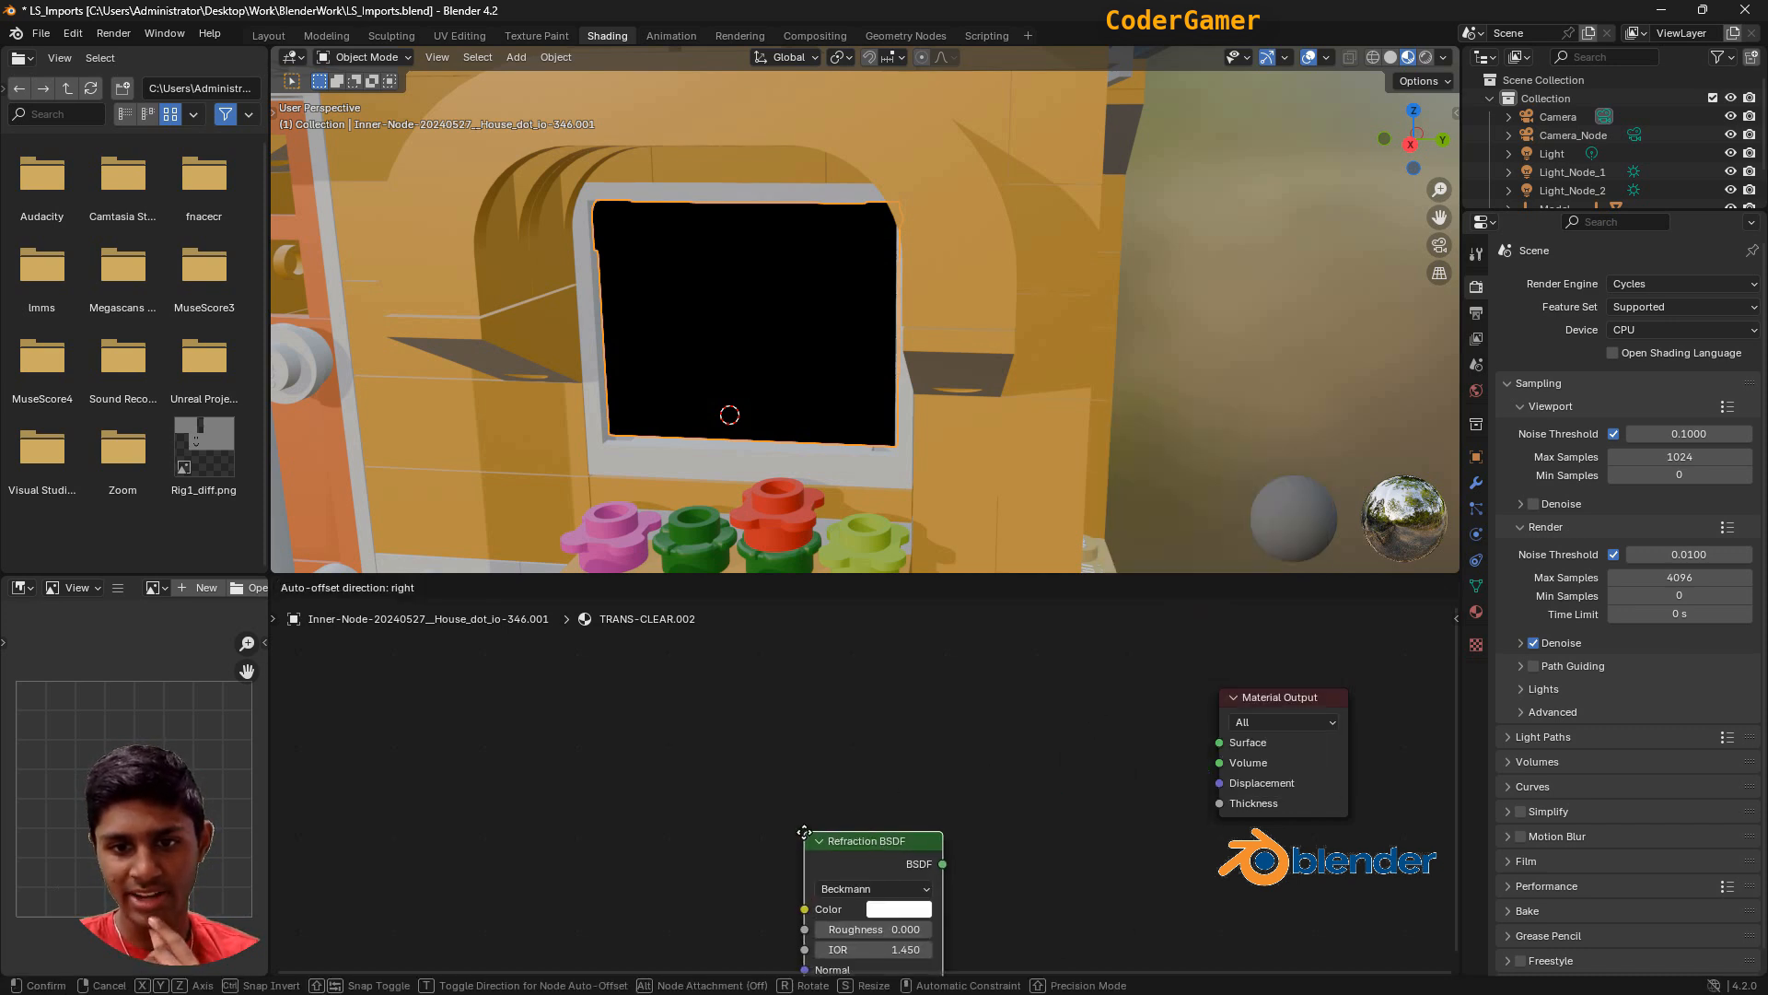
left_click(815, 838)
Add a Glossy BSDF node and arrange it below the Refraction BSDF node.
right_click(837, 729)
left_click(808, 721)
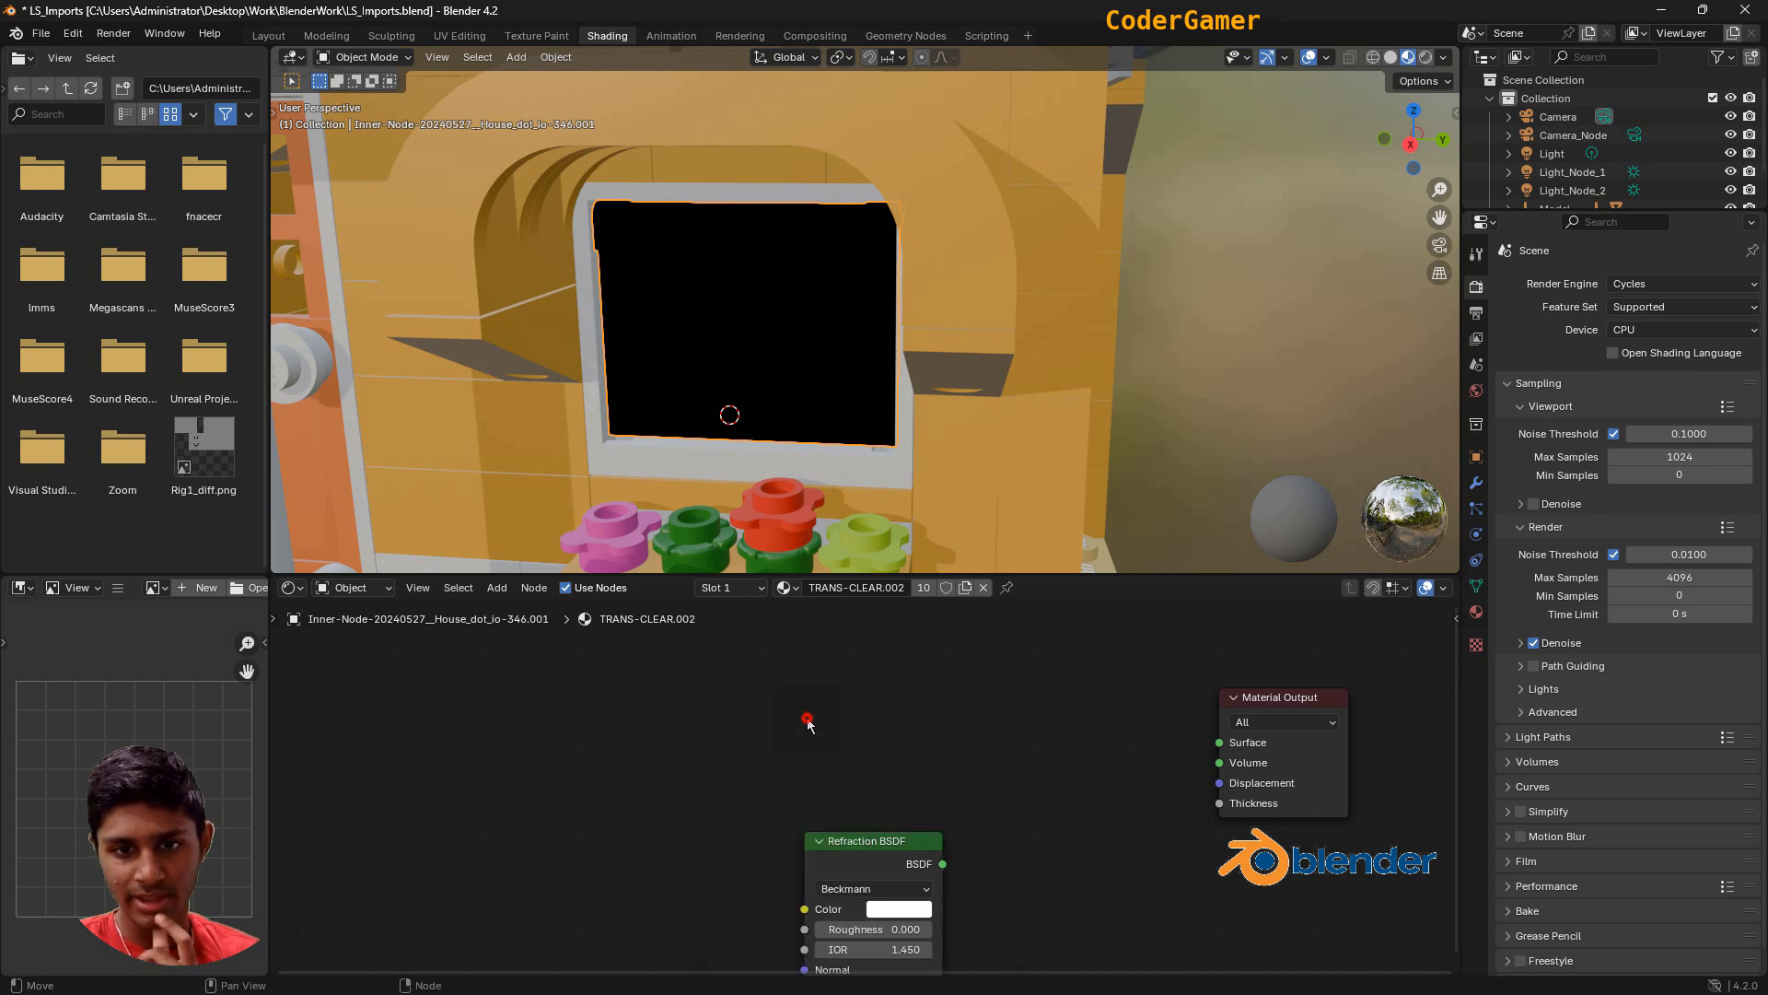
right_click(808, 721)
mouse_move(772, 717)
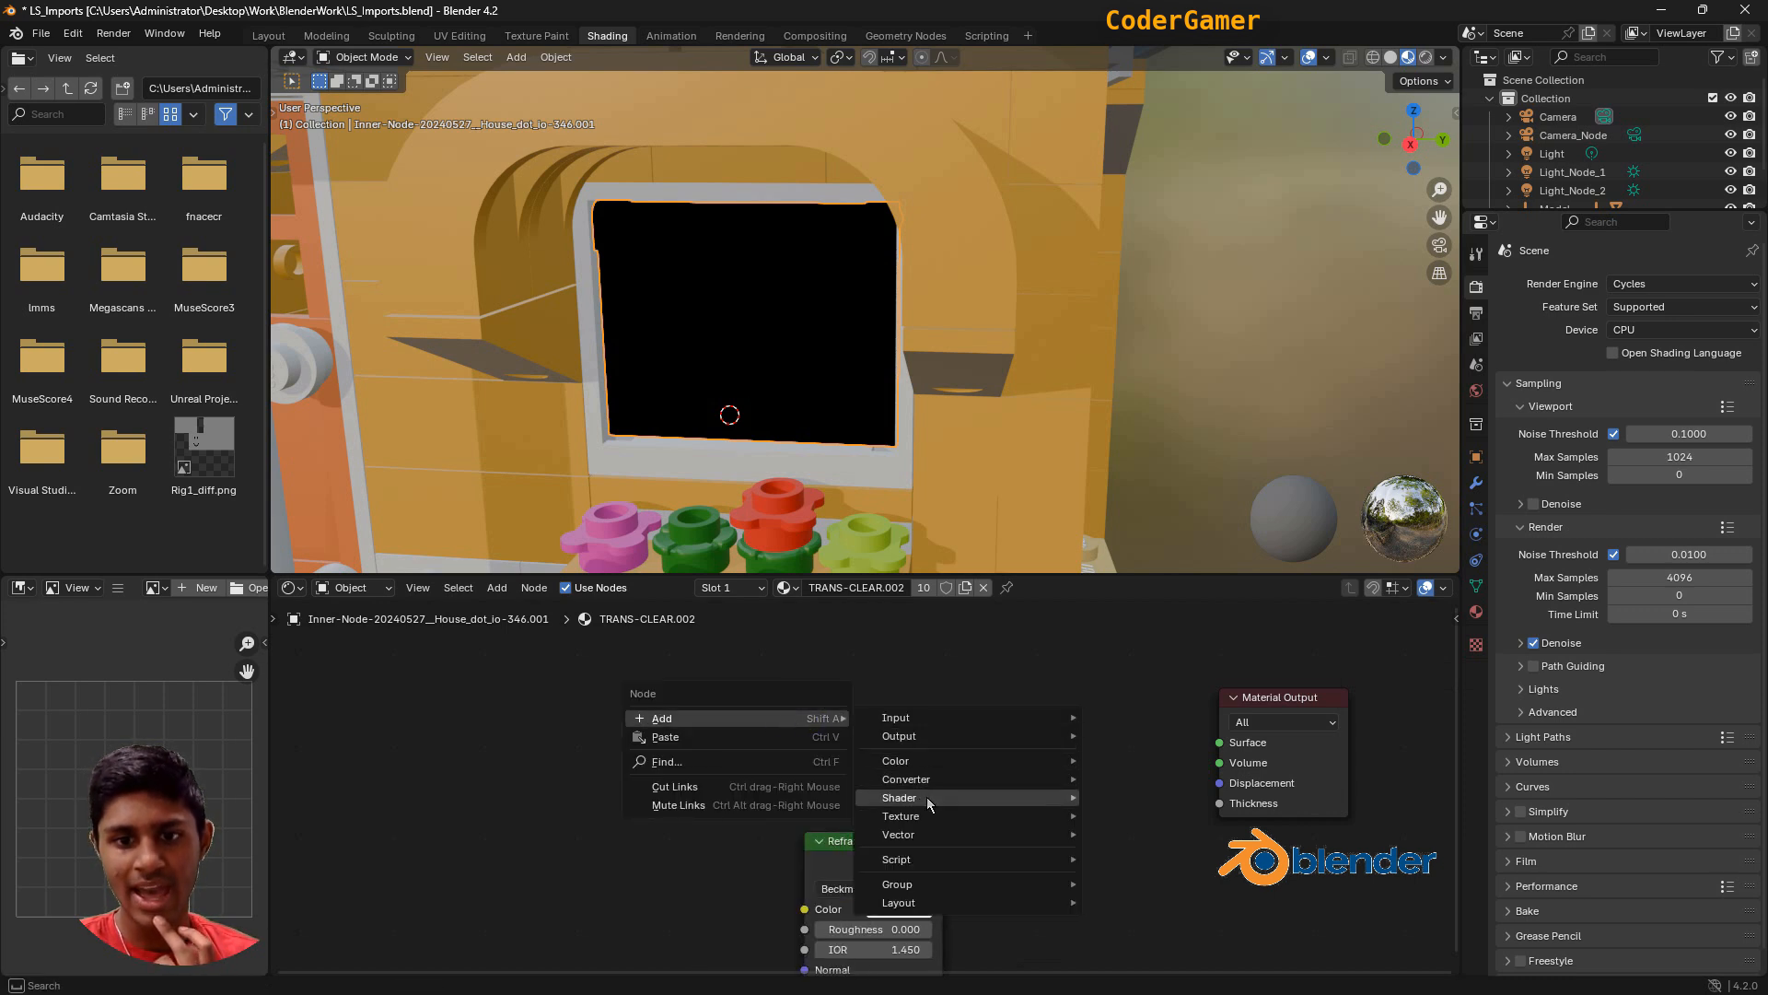
mouse_move(927, 797)
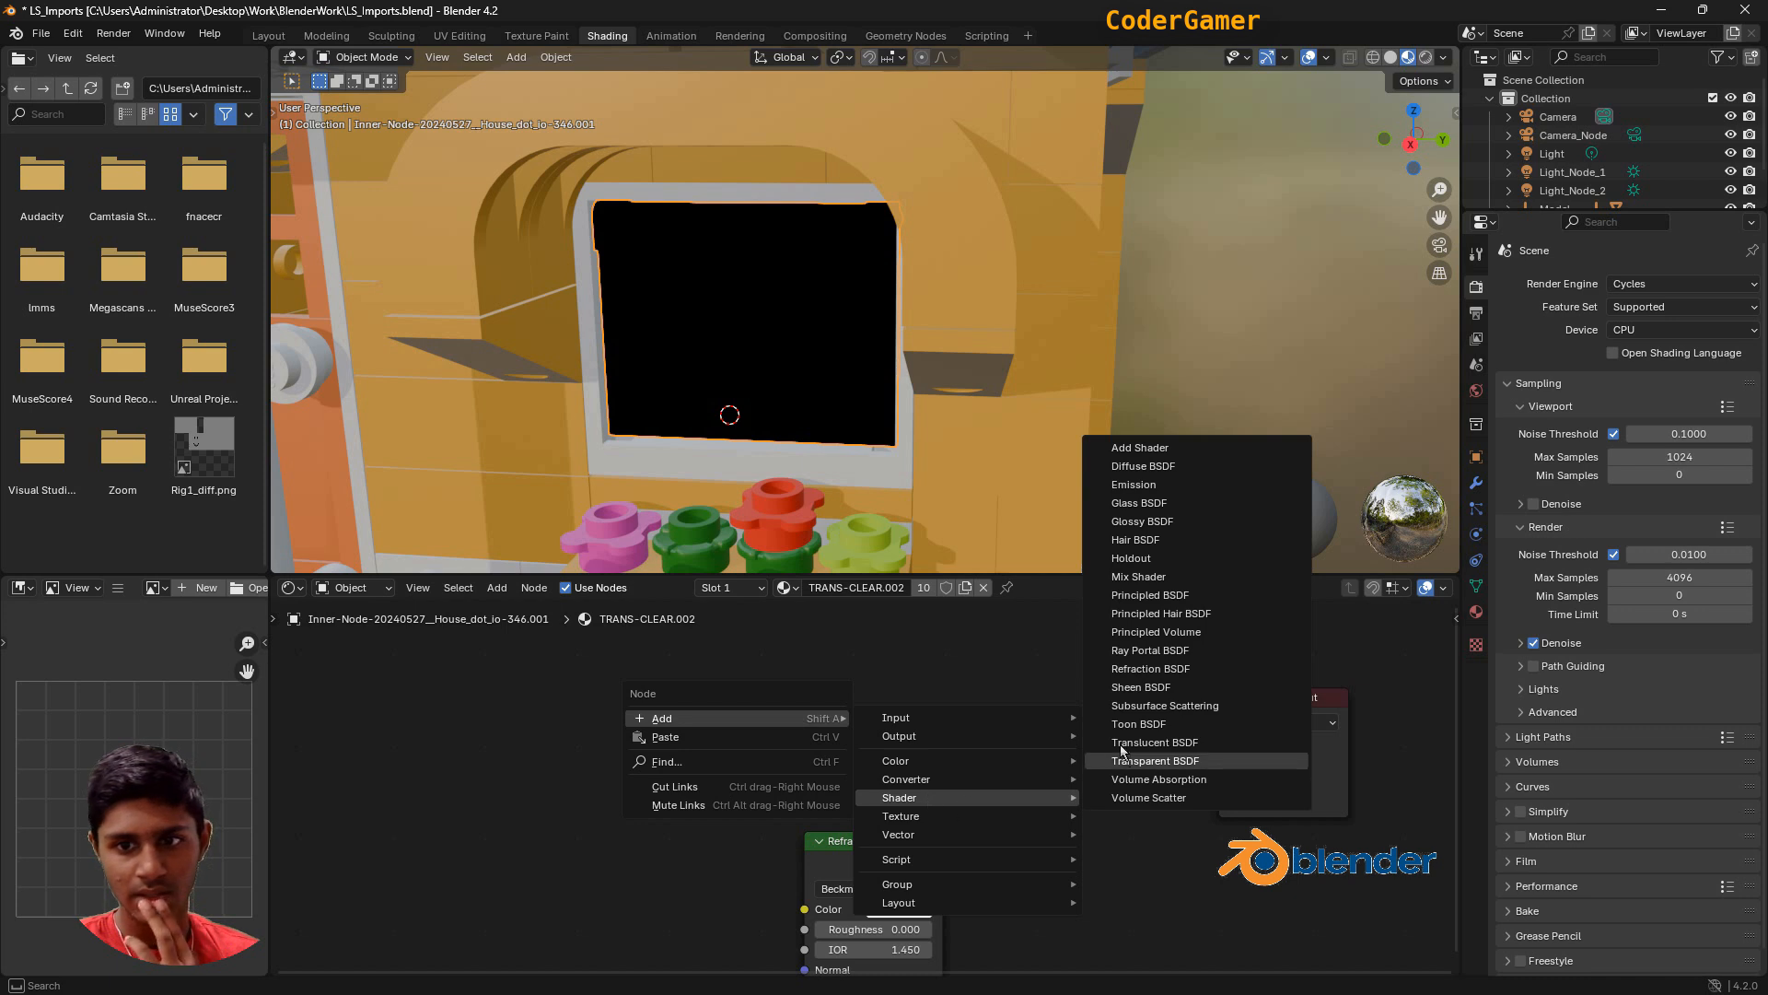
left_click(1142, 521)
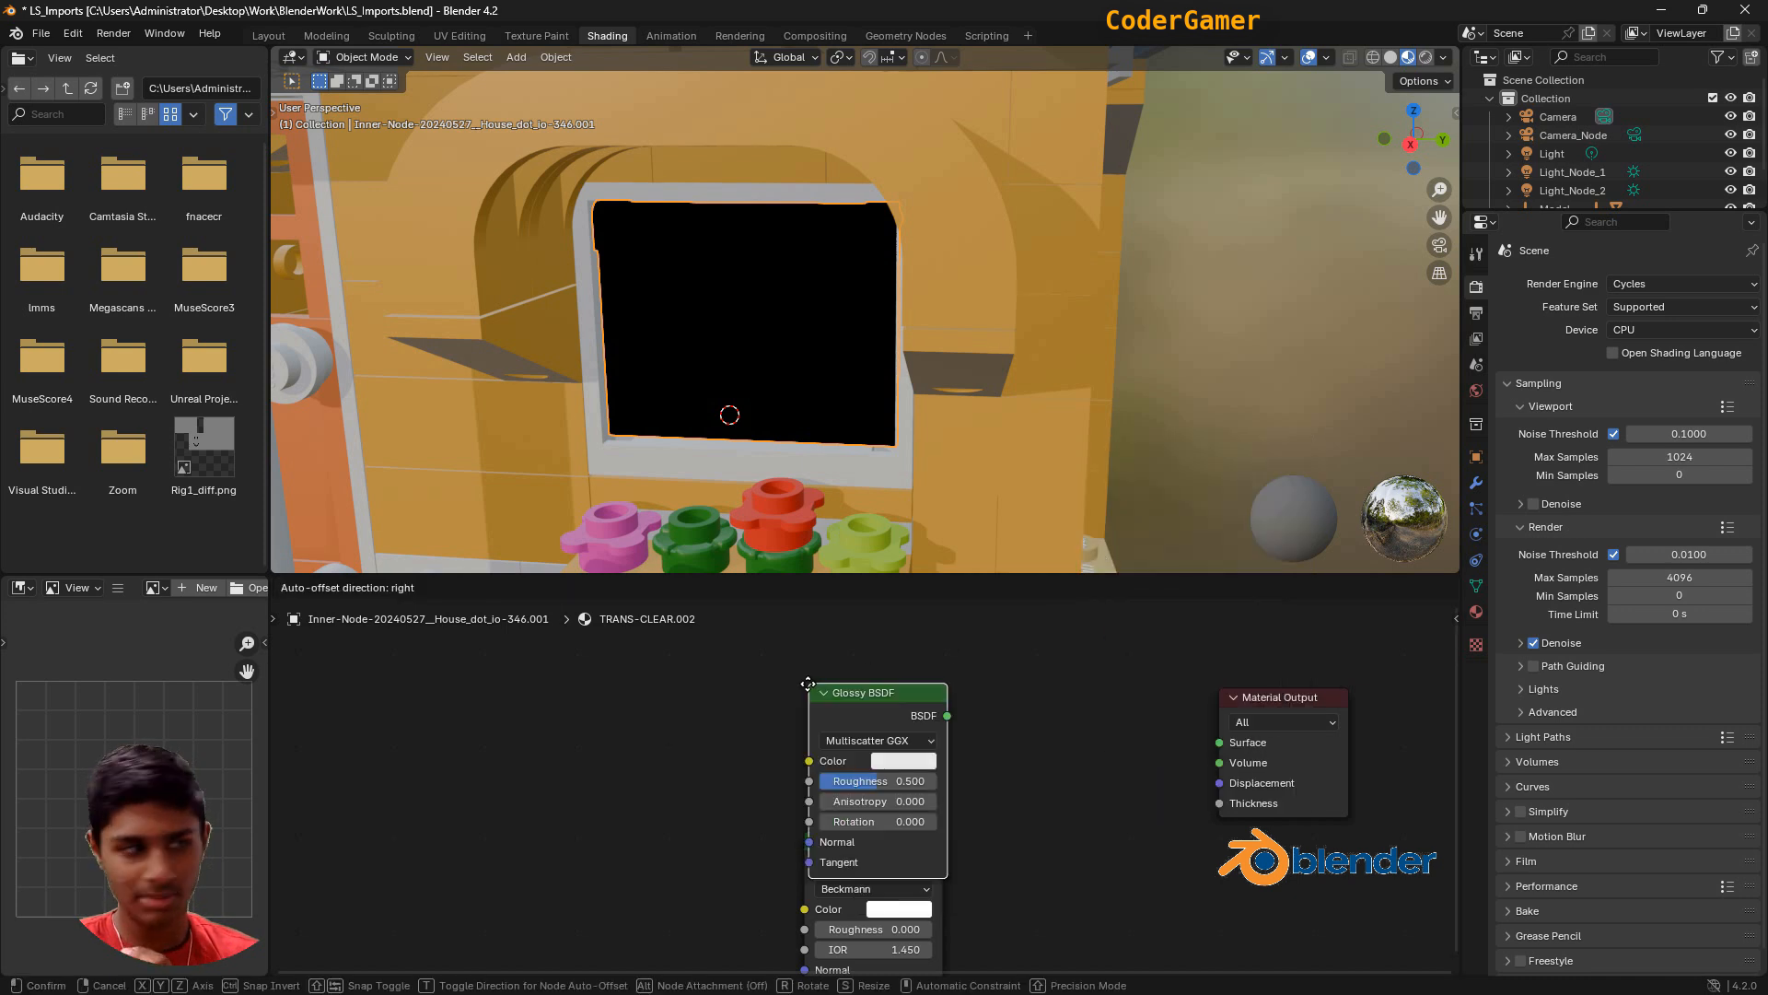
left_click(1004, 852)
left_click_drag(882, 858, 935, 656)
left_click_drag(1047, 863, 889, 838)
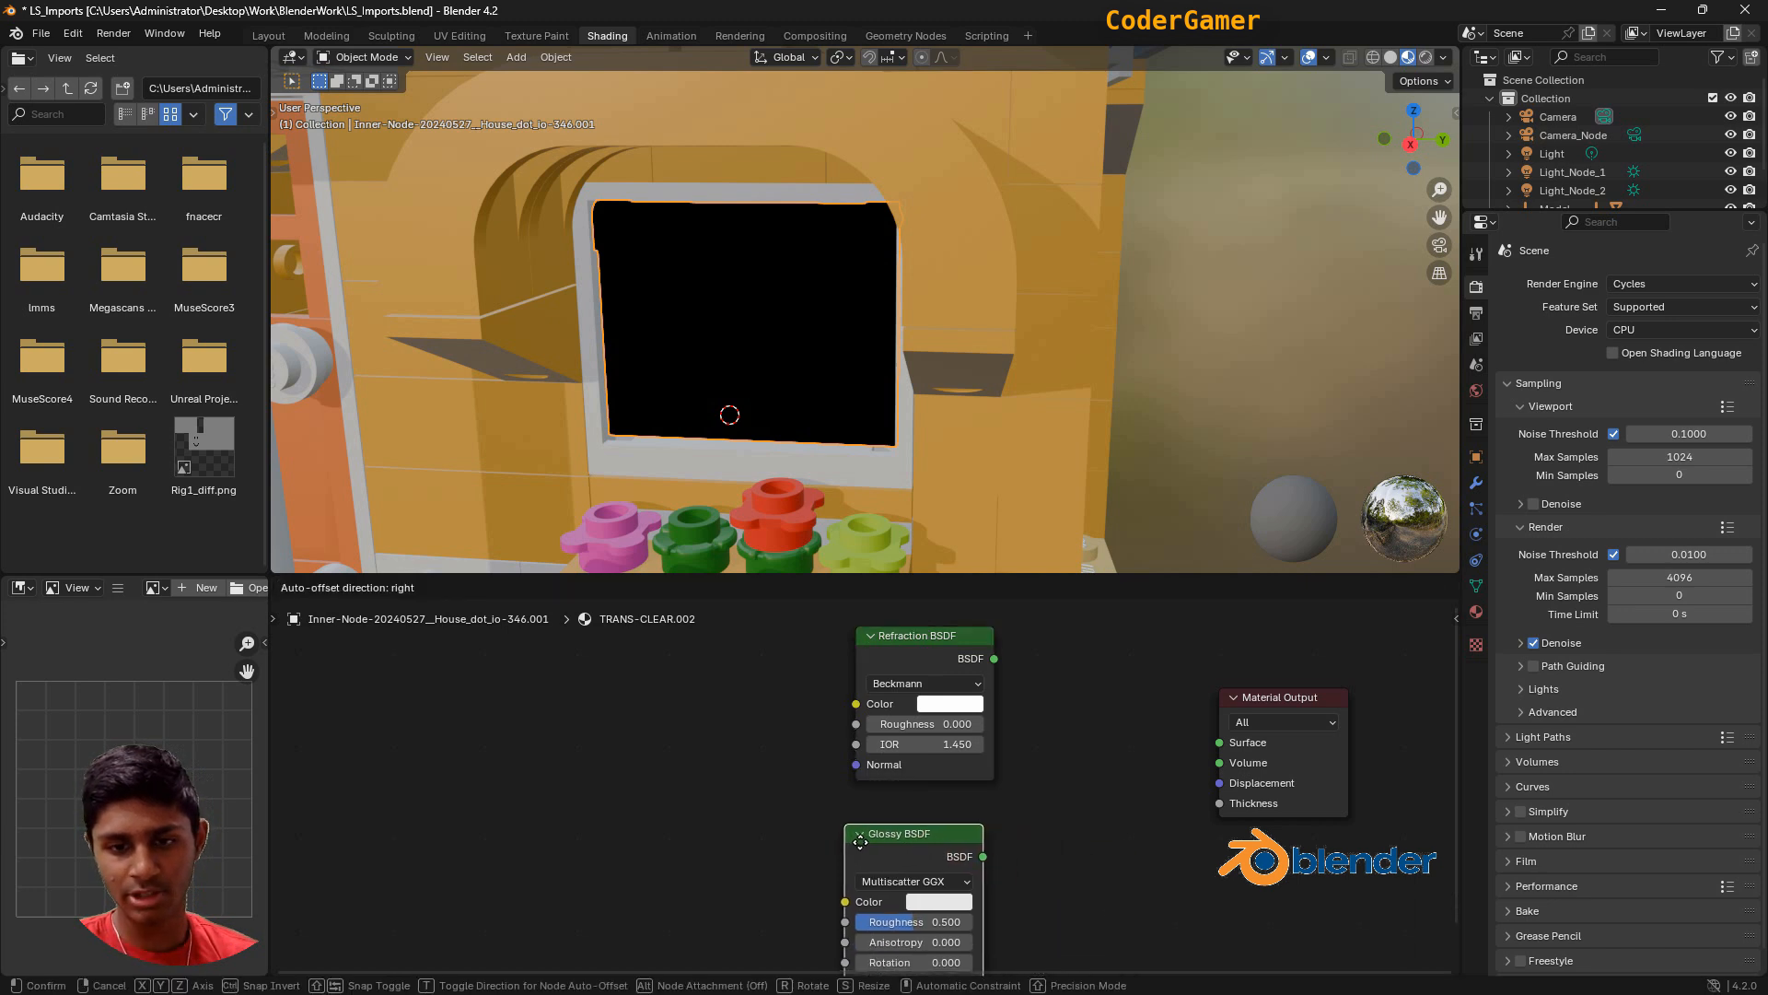
Add a Mix Shader node between the two BSDF nodes and the Material Output.
right_click(1070, 842)
mouse_move(1064, 843)
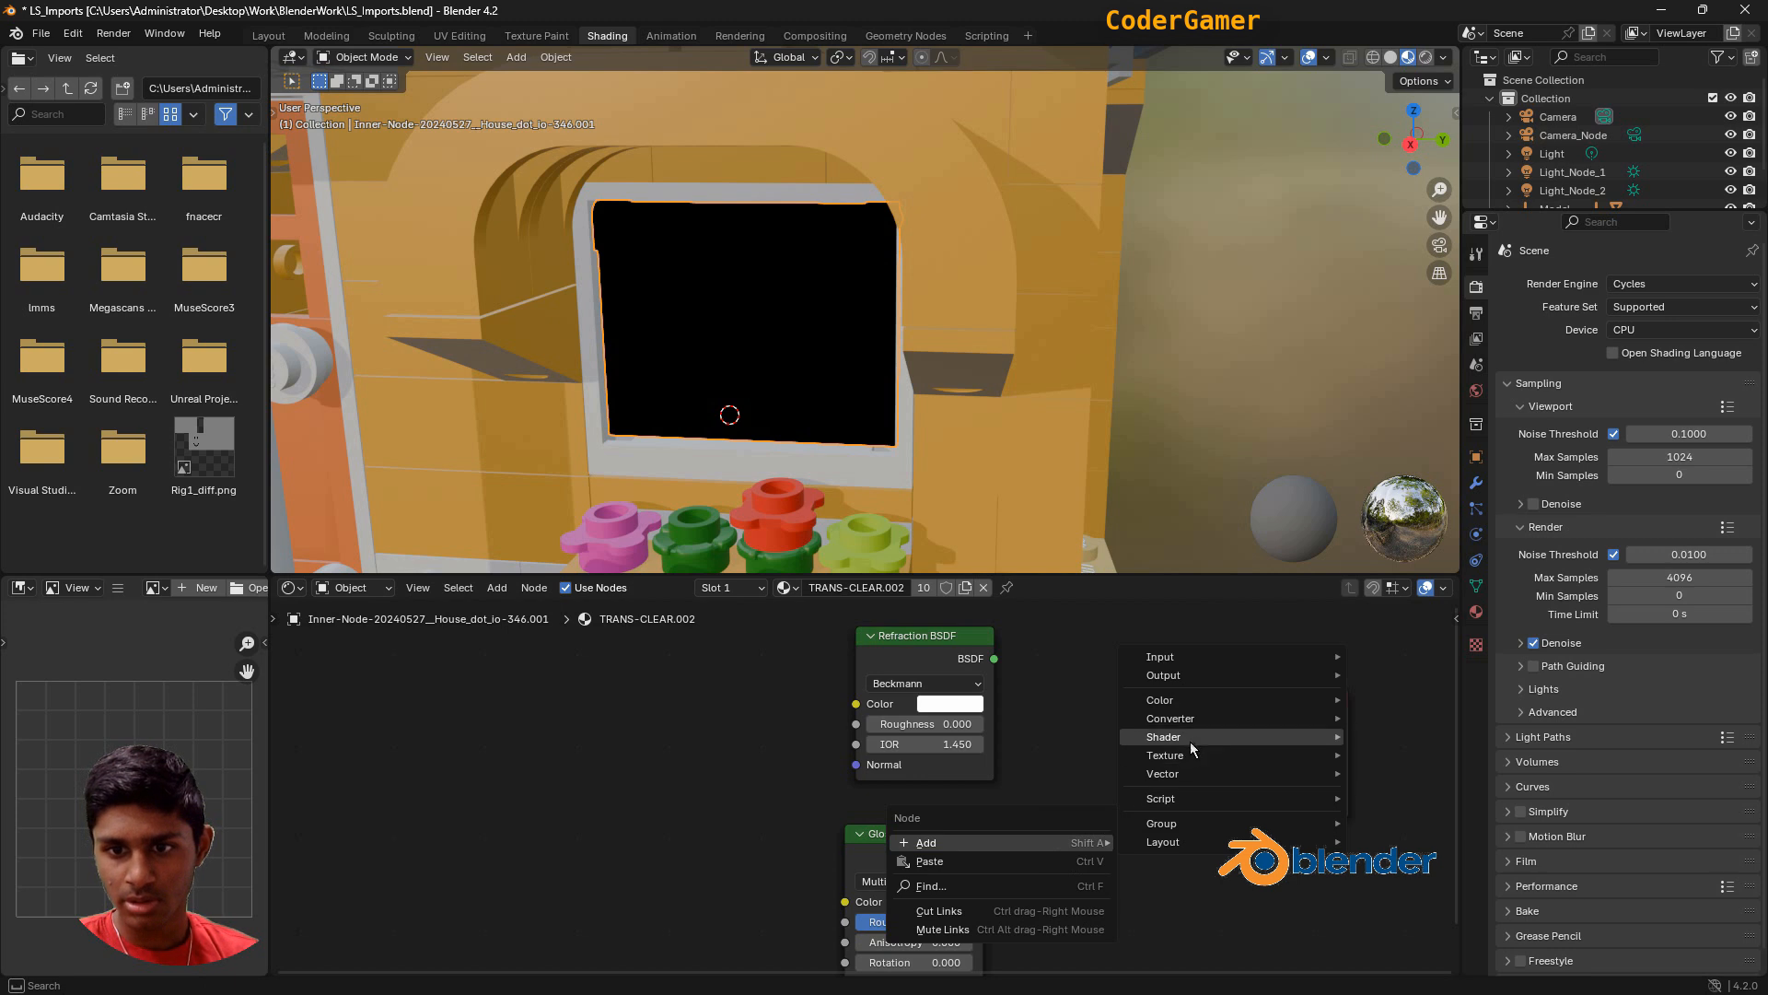
mouse_move(1190, 739)
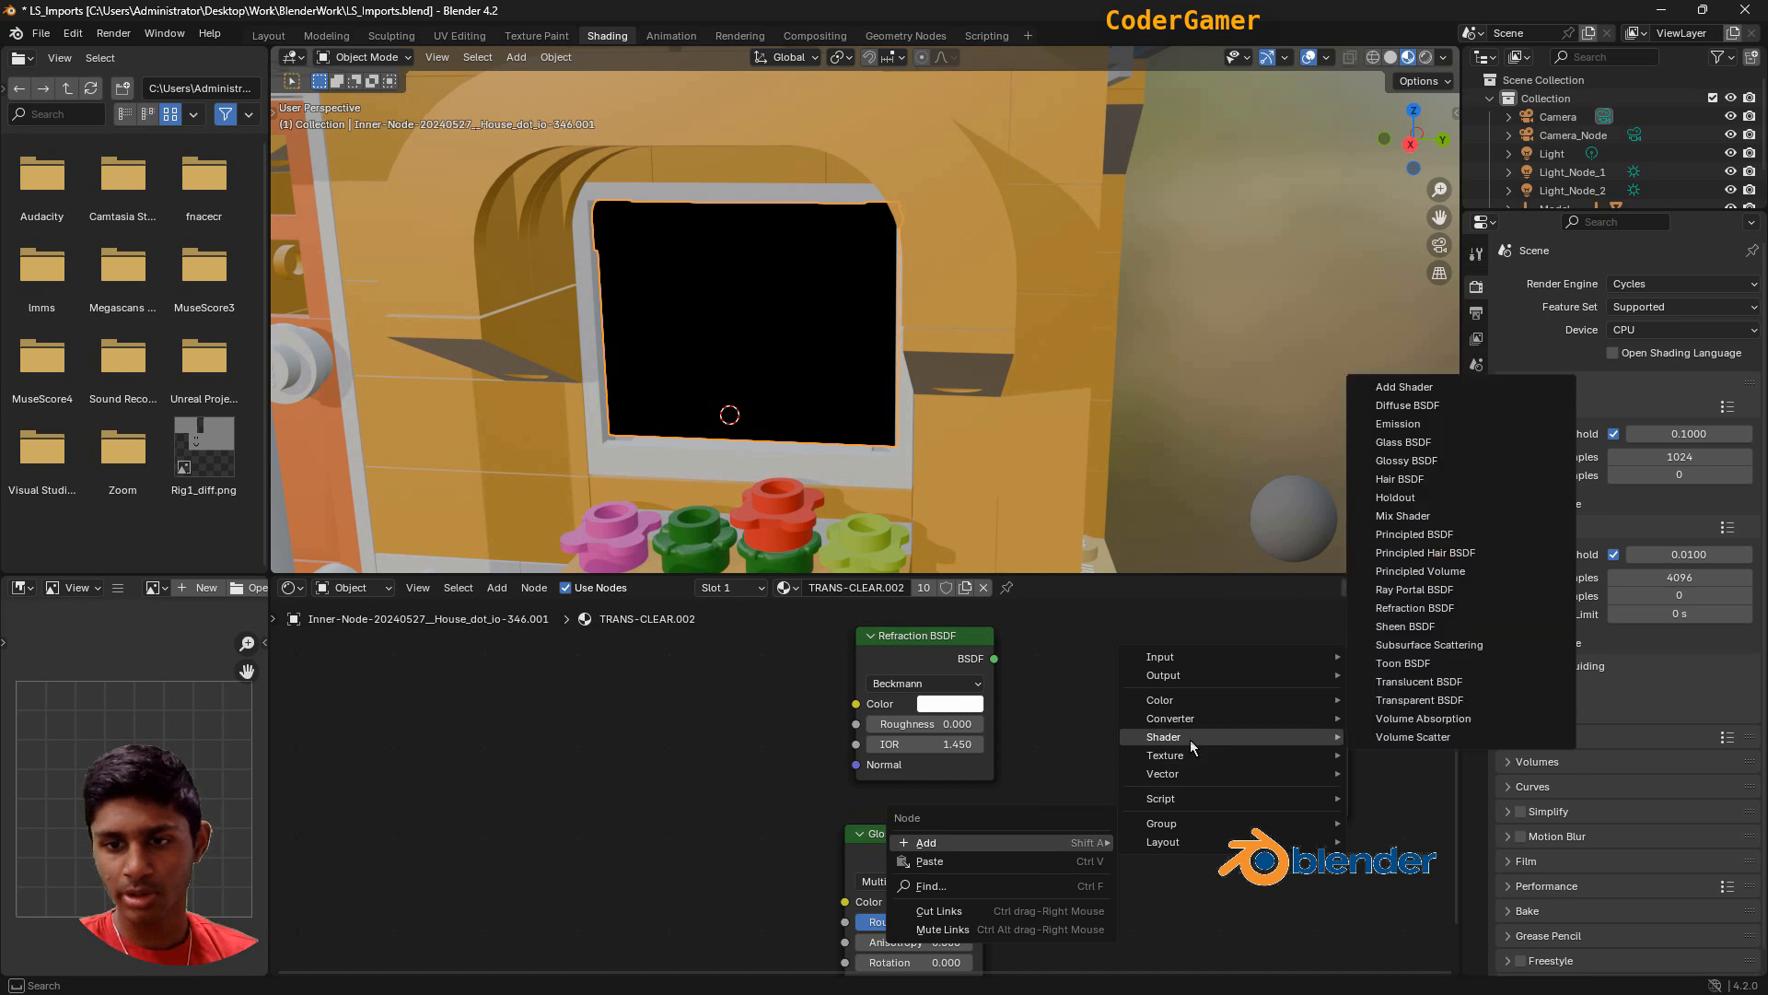
left_click(1404, 516)
left_click(1053, 747)
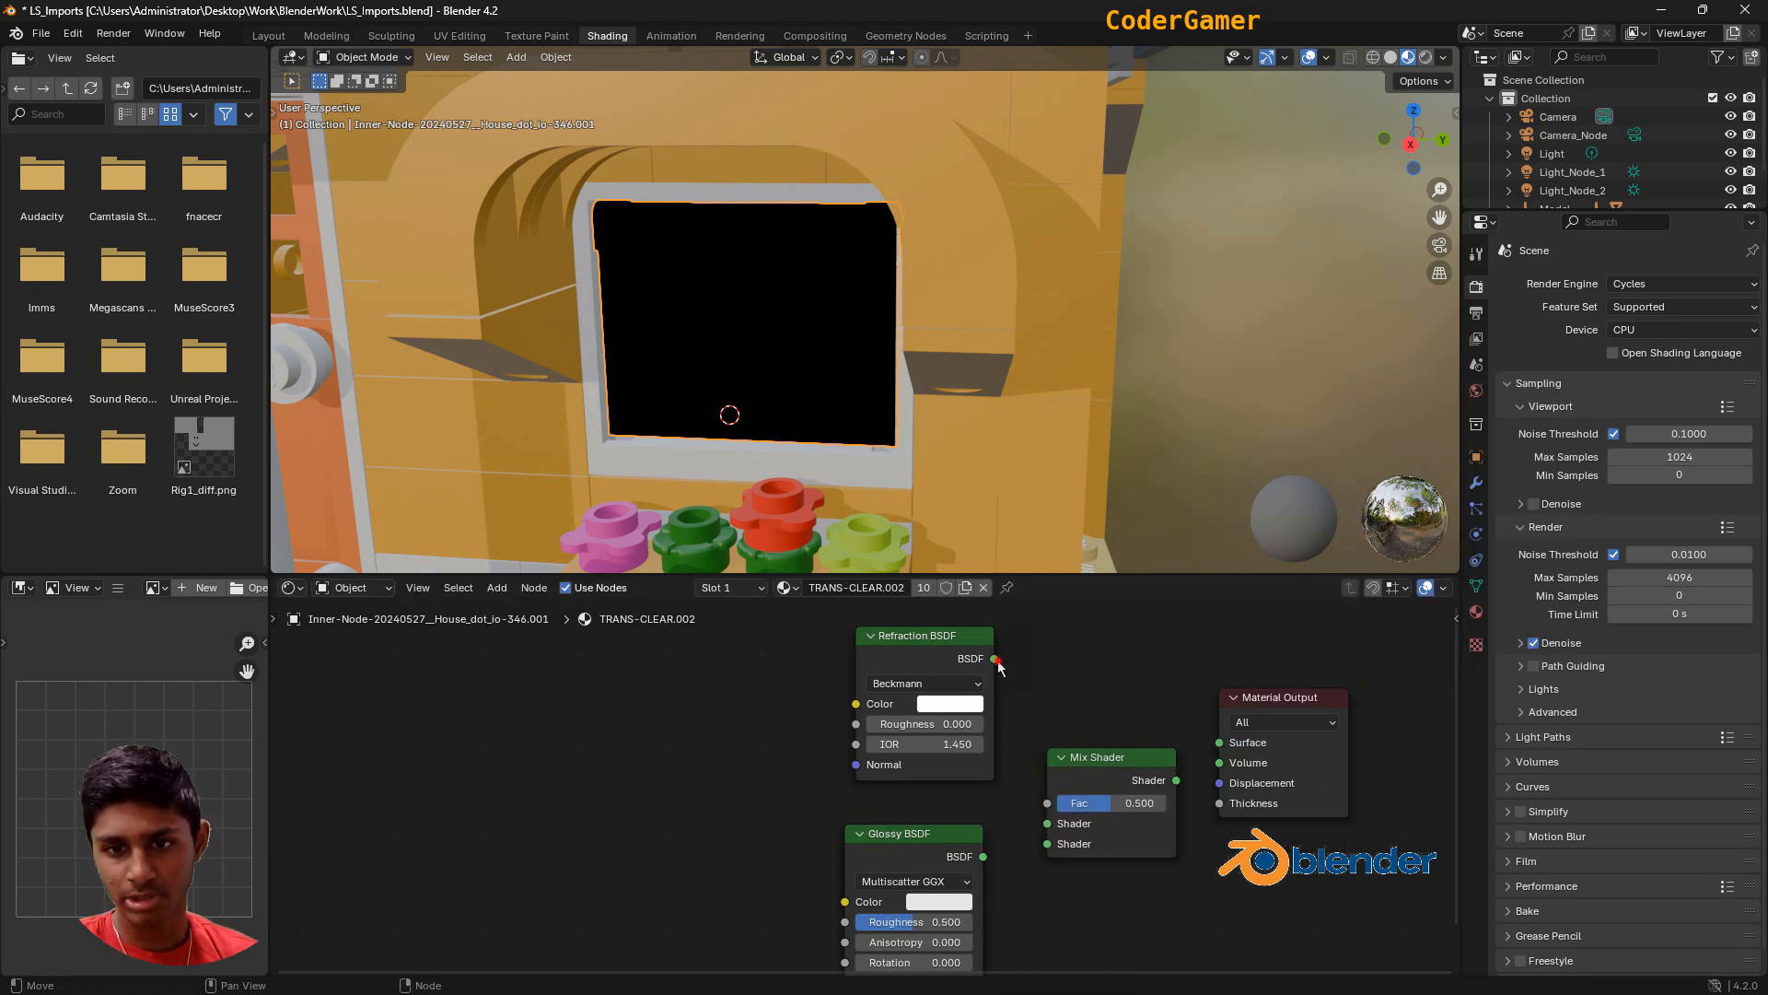
Link the Refraction and Glossy BSDFs into the Mix Shader's two shader inputs and its output to the Material Output's Surface.
left_click_drag(994, 658, 1048, 844)
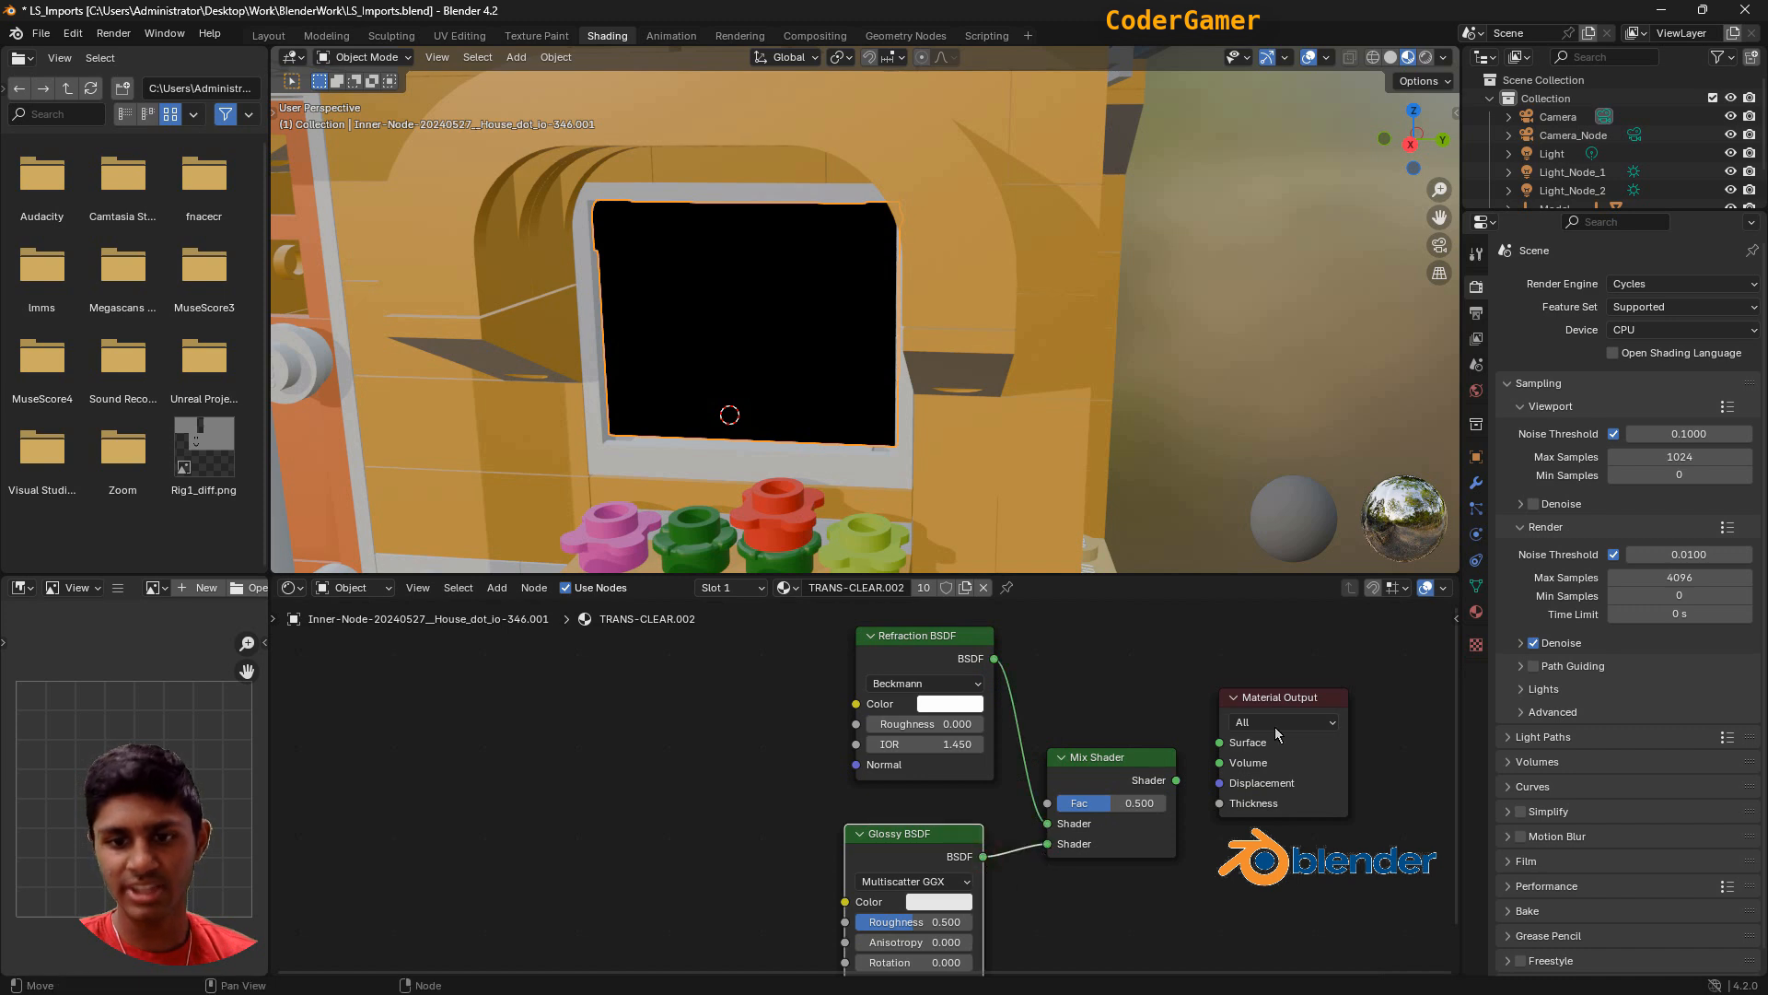
left_click_drag(1177, 782, 1220, 742)
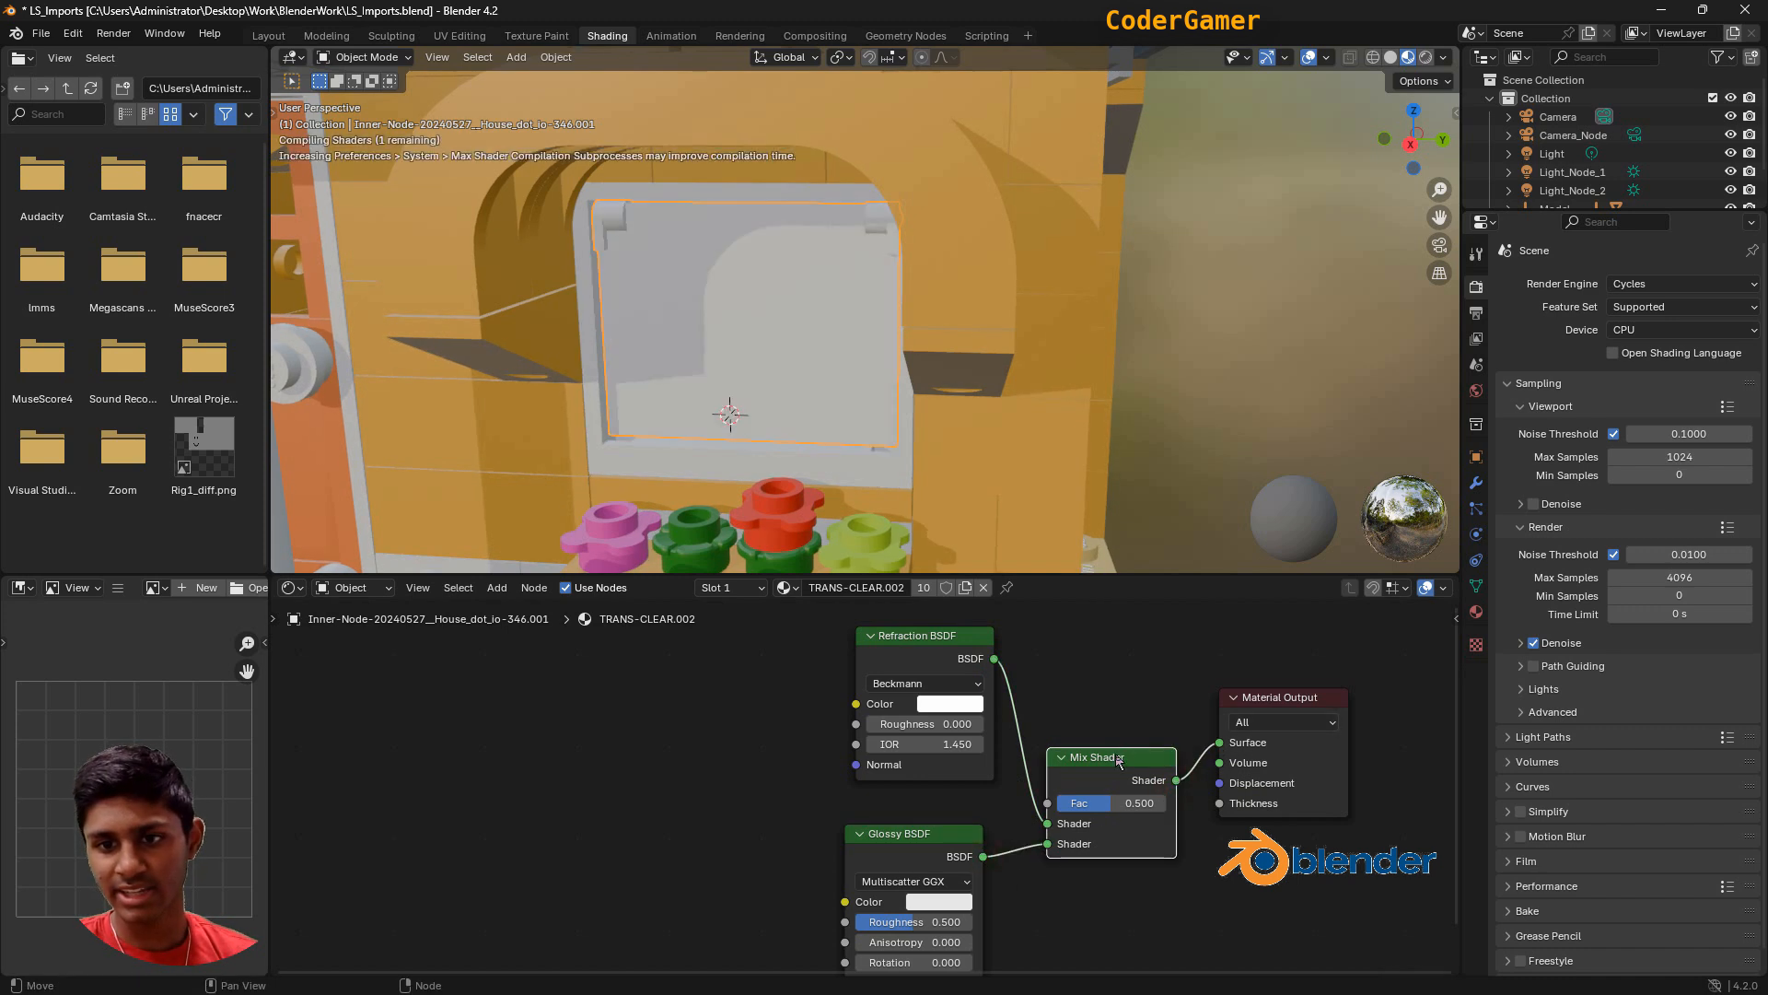
left_click_drag(1105, 758, 1111, 713)
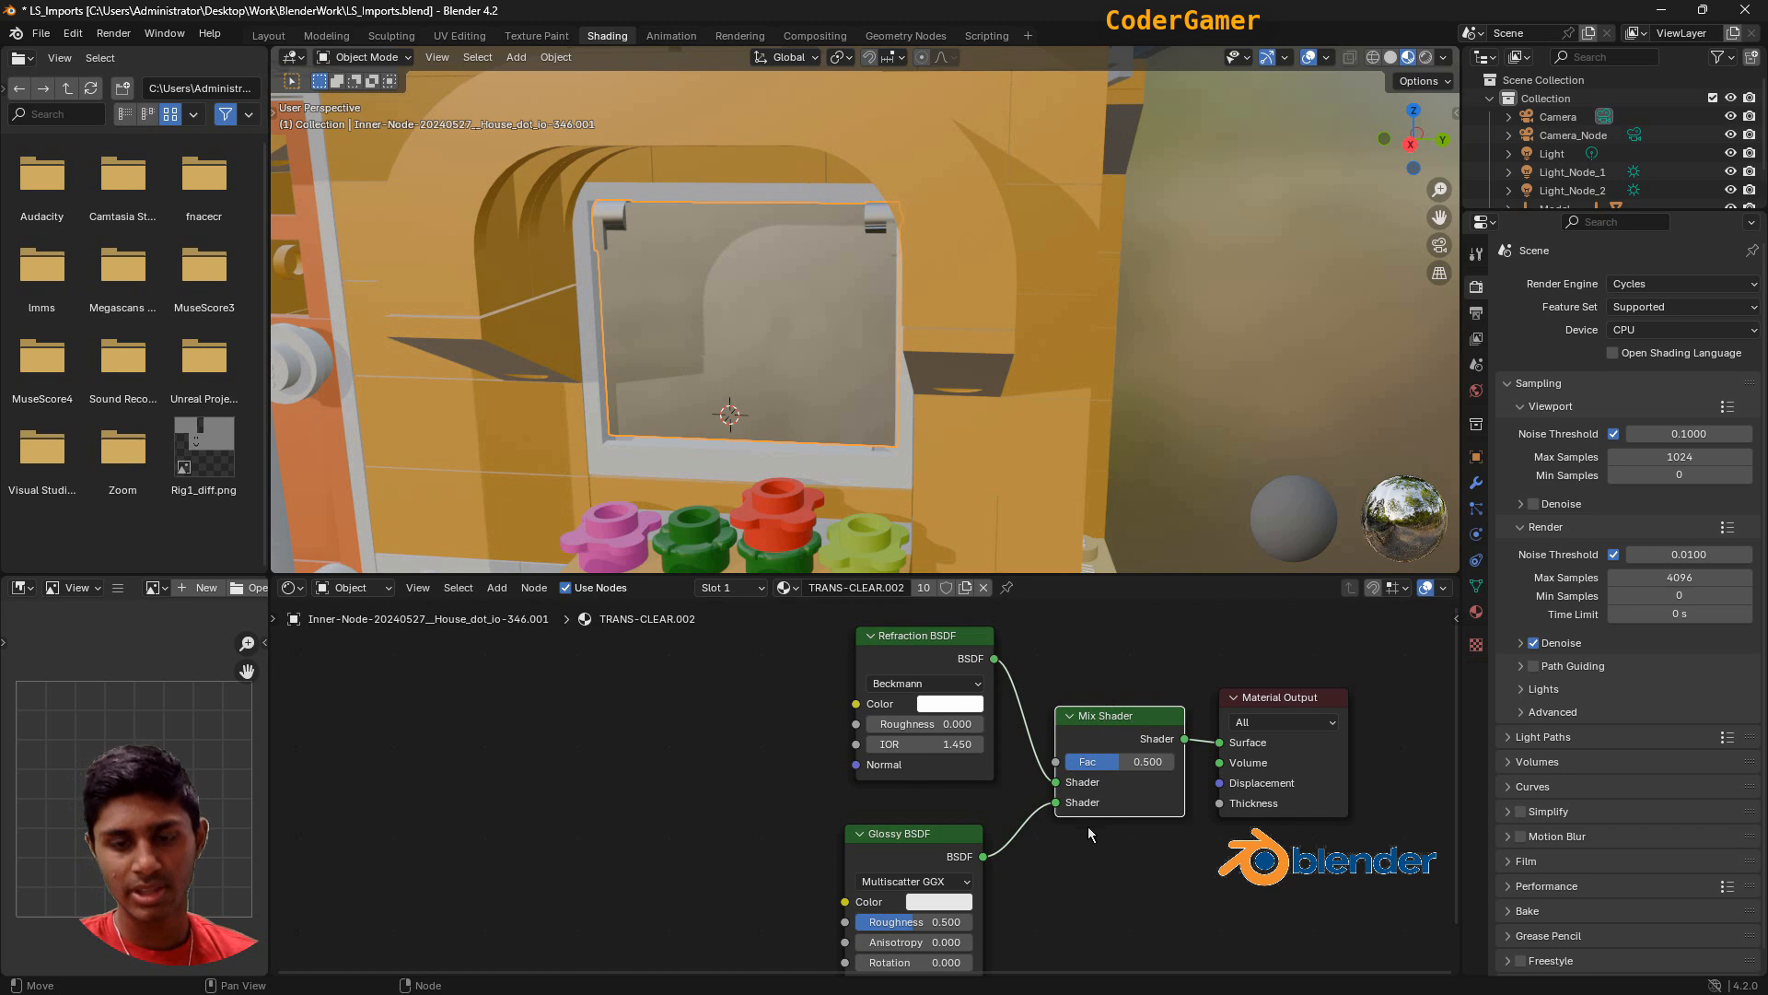
Set the Glossy BSDF's roughness to 0 and its distribution to GGX.
left_click_drag(930, 928, 884, 928)
left_click(933, 881)
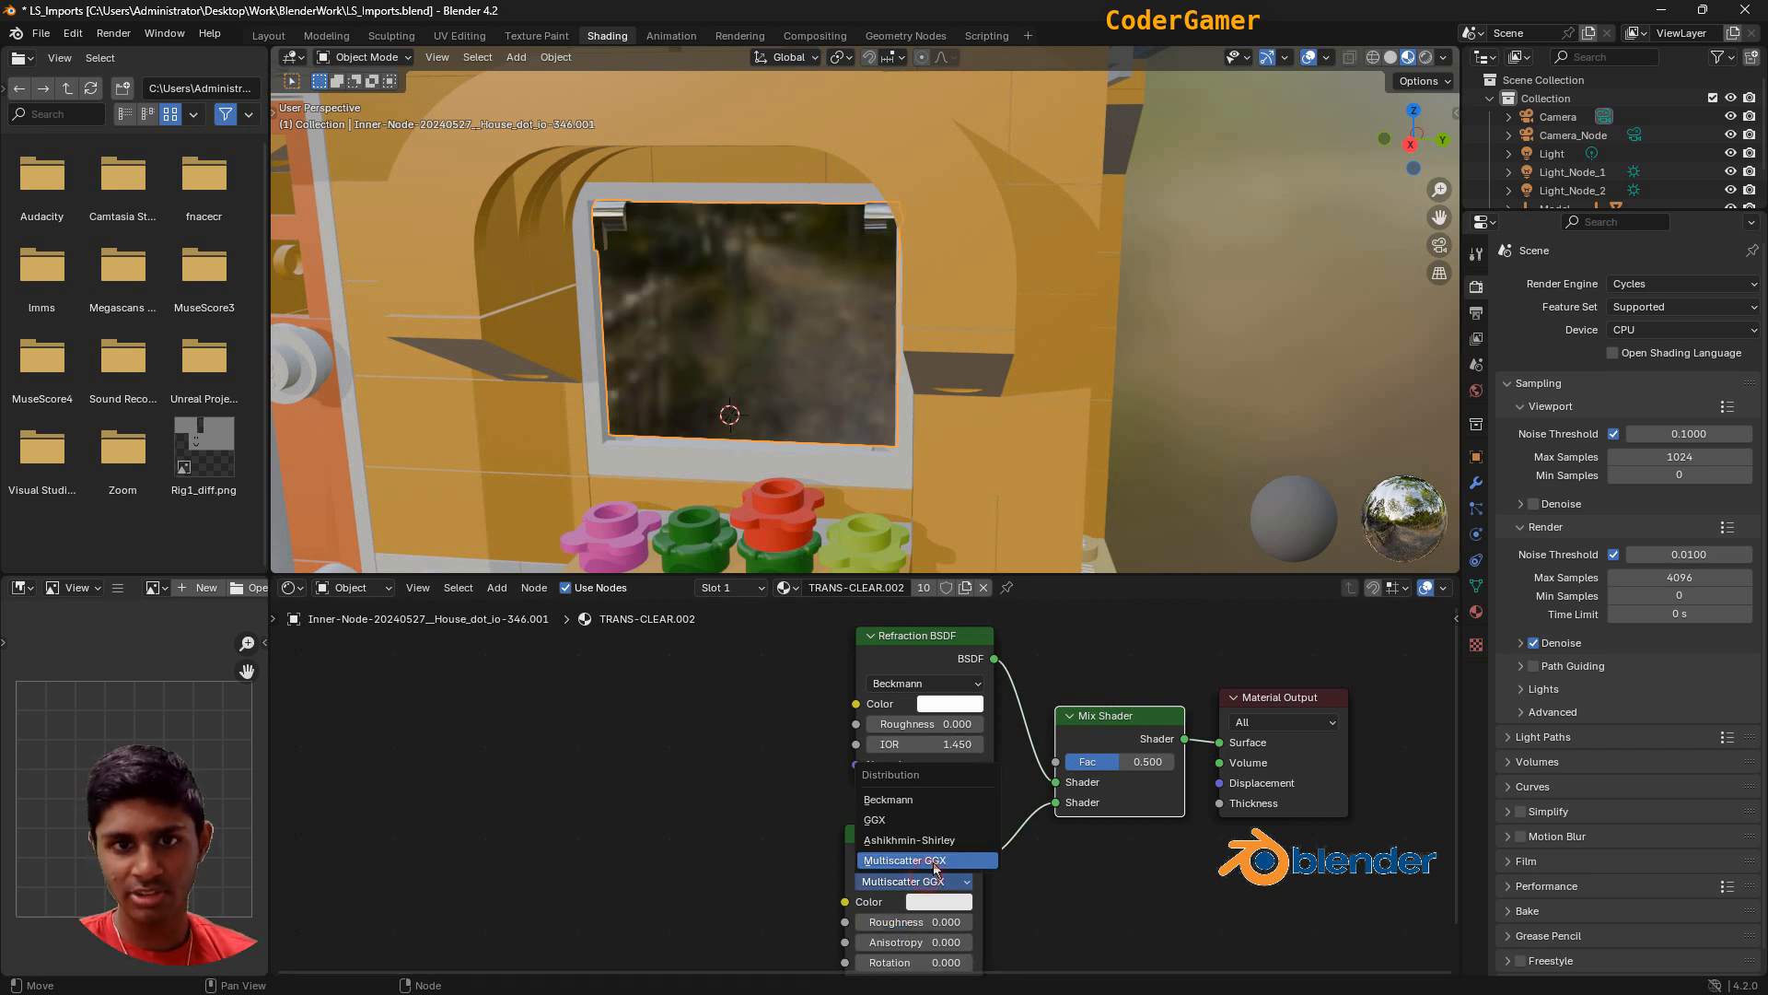
left_click(906, 820)
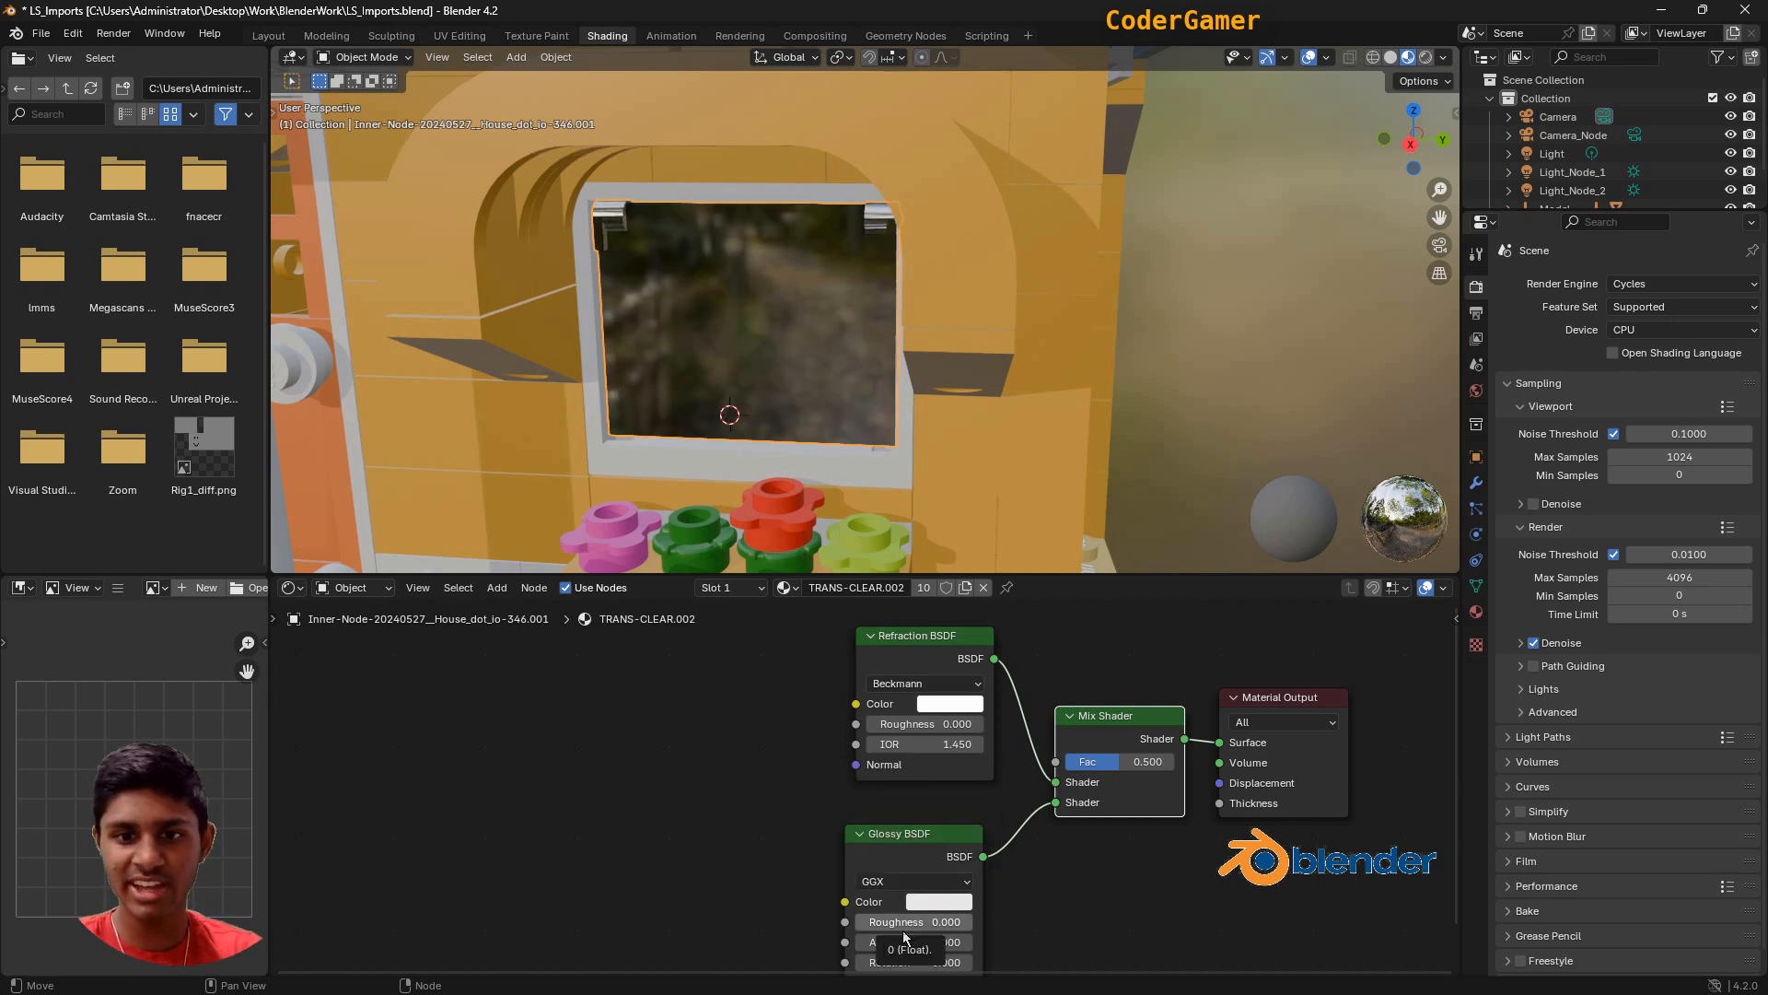
Set the Refraction BSDF's IOR to 1.5.
left_click(894, 746)
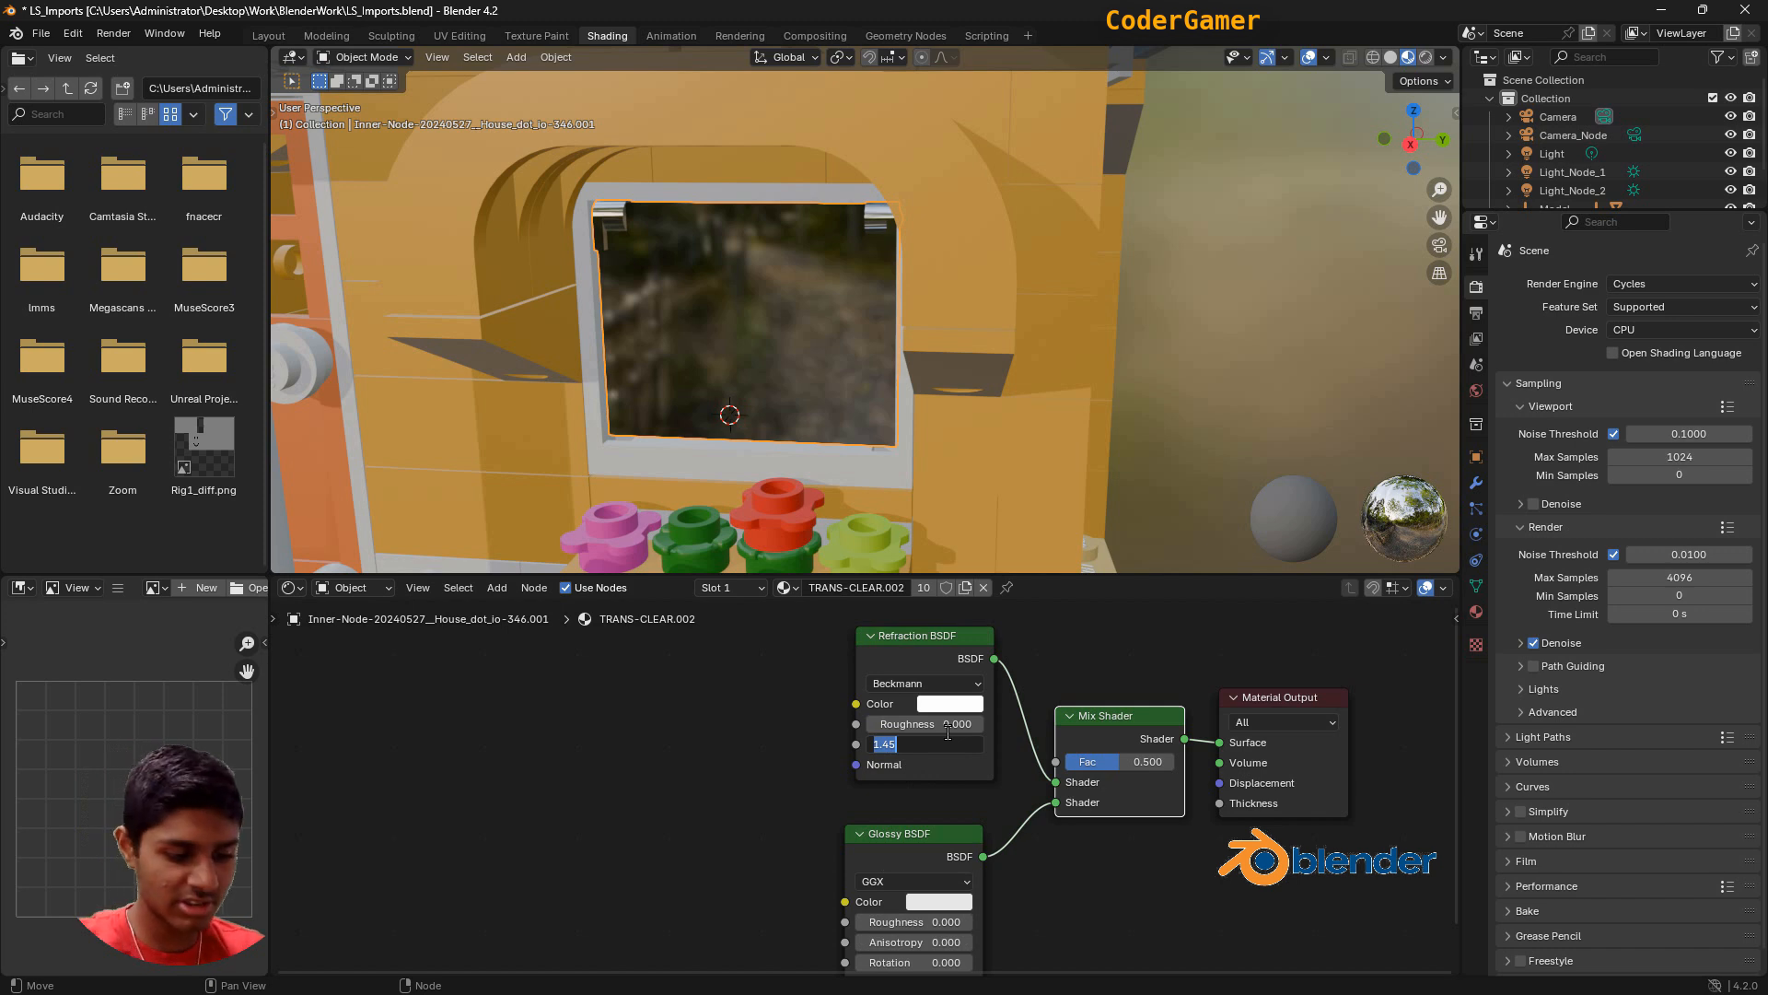
type("1.5")
key("Return")
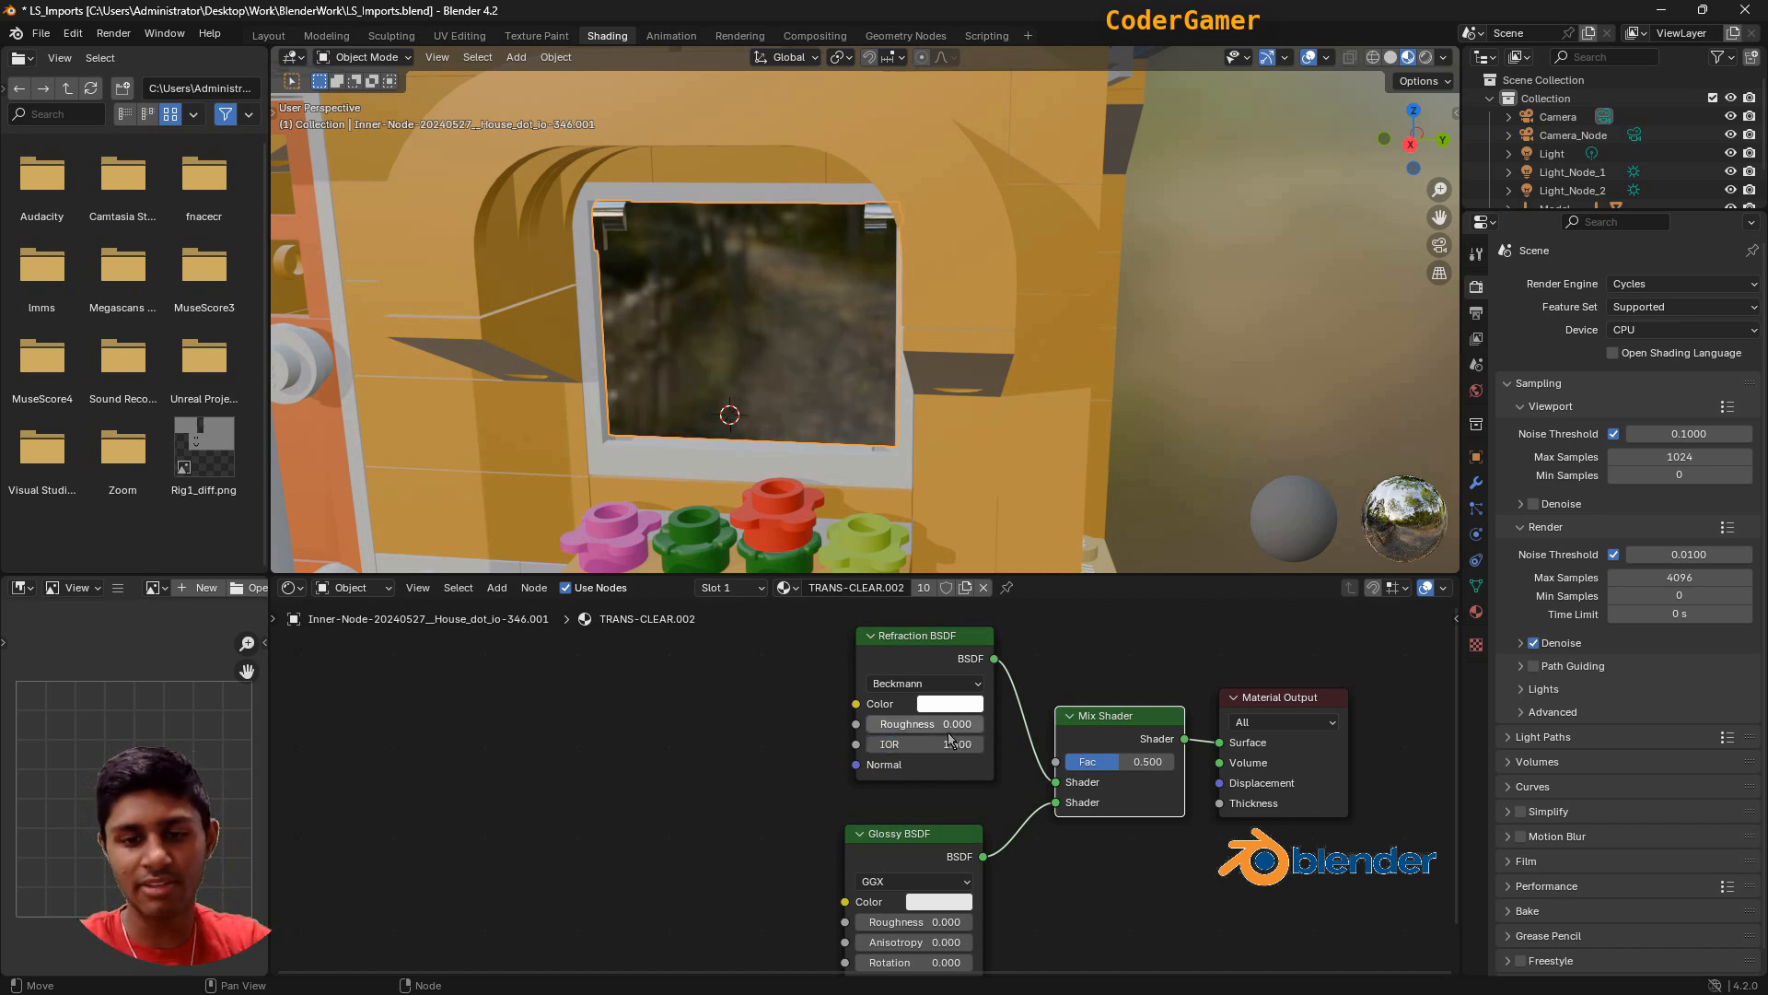
Add a Fresnel input node above the Refraction BSDF.
middle_click_drag(1121, 894, 1112, 770)
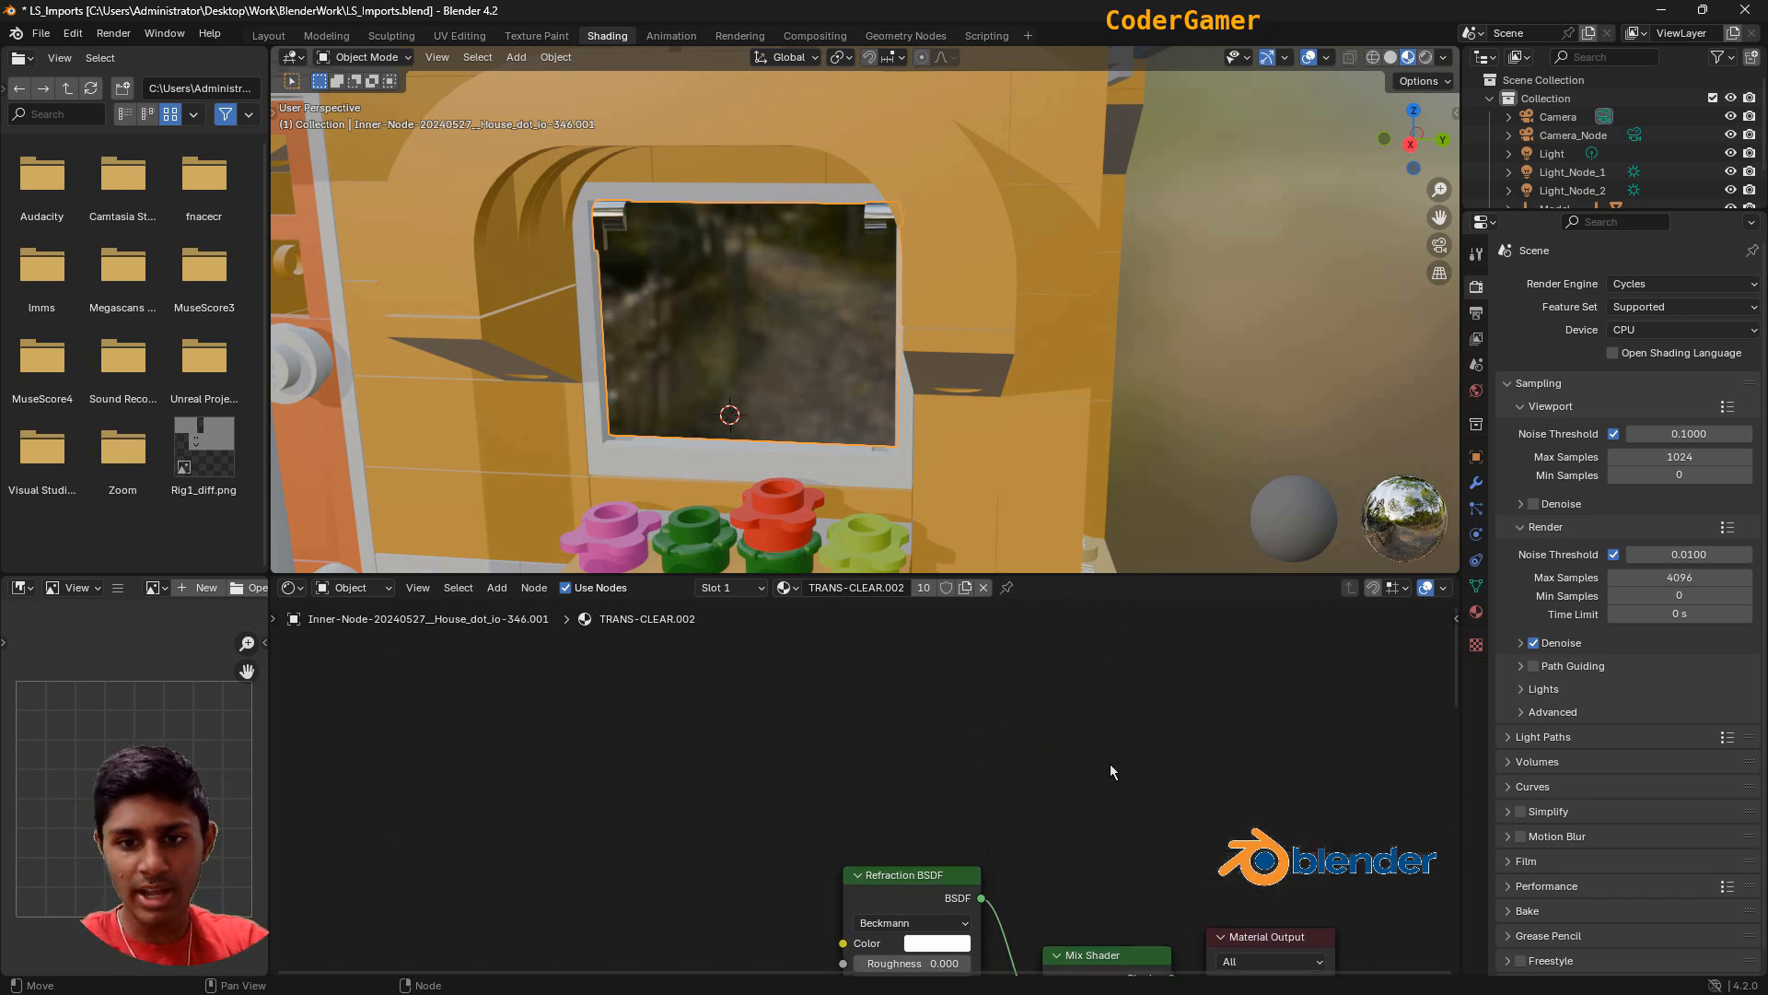
right_click(888, 734)
mouse_move(886, 733)
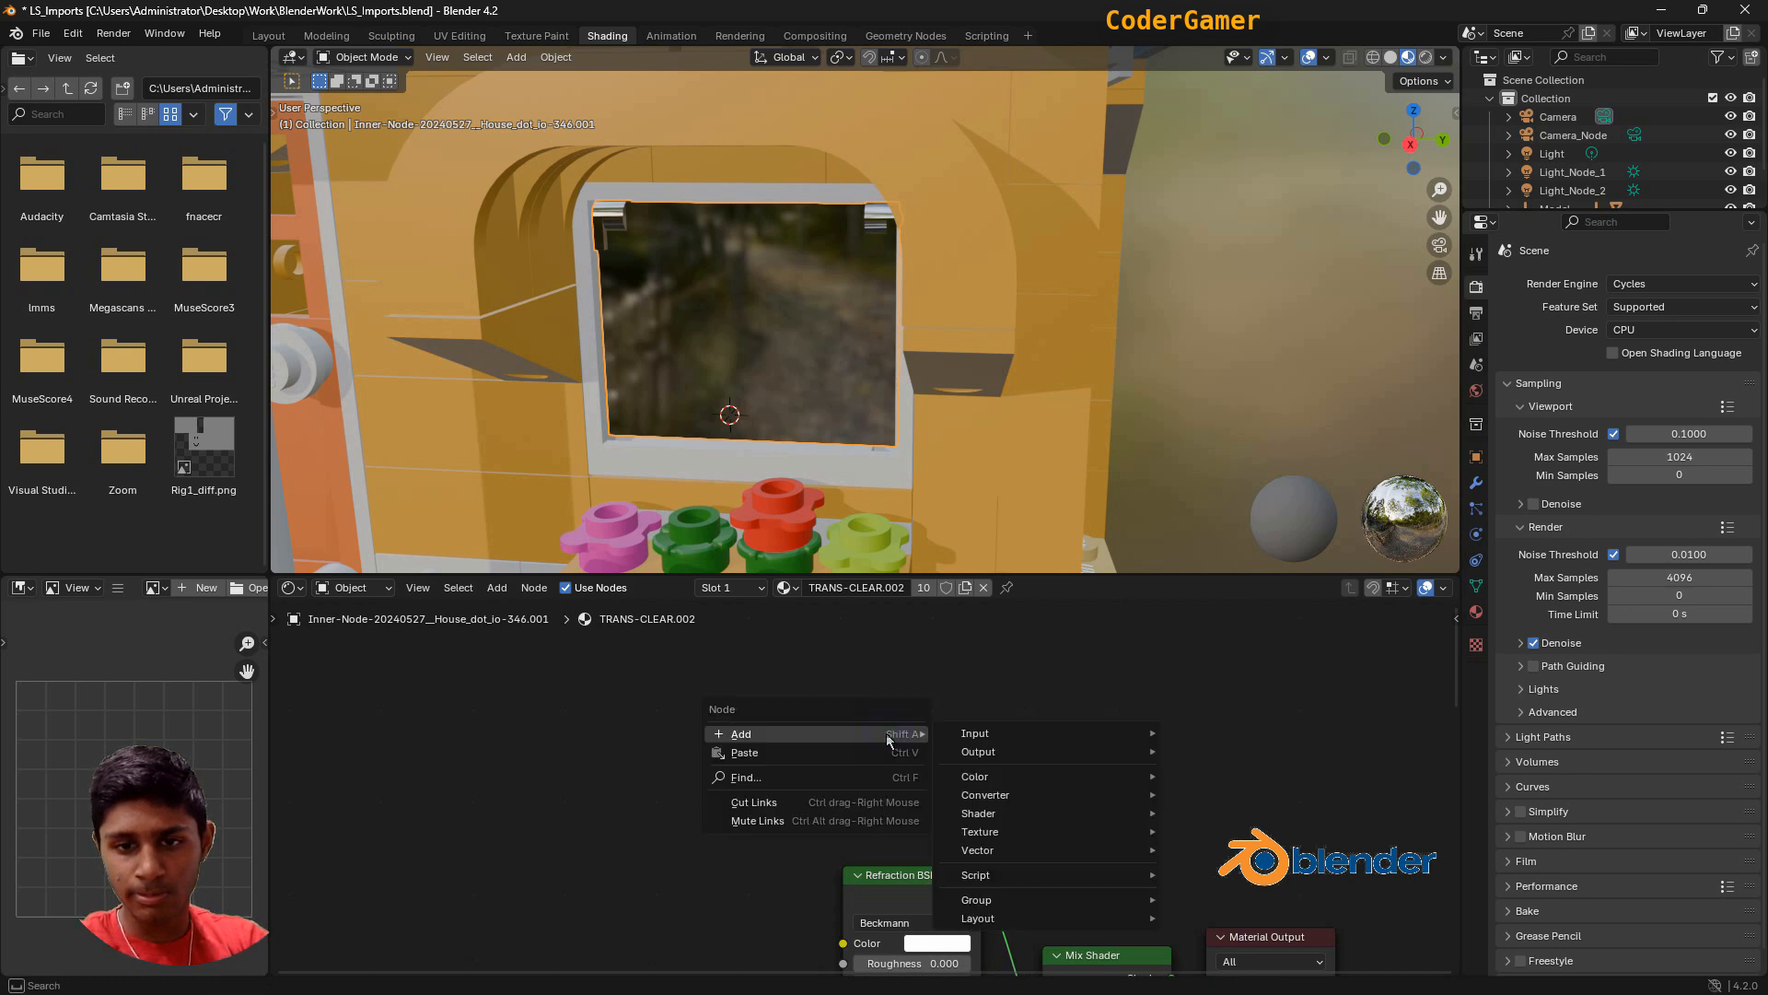
mouse_move(996, 737)
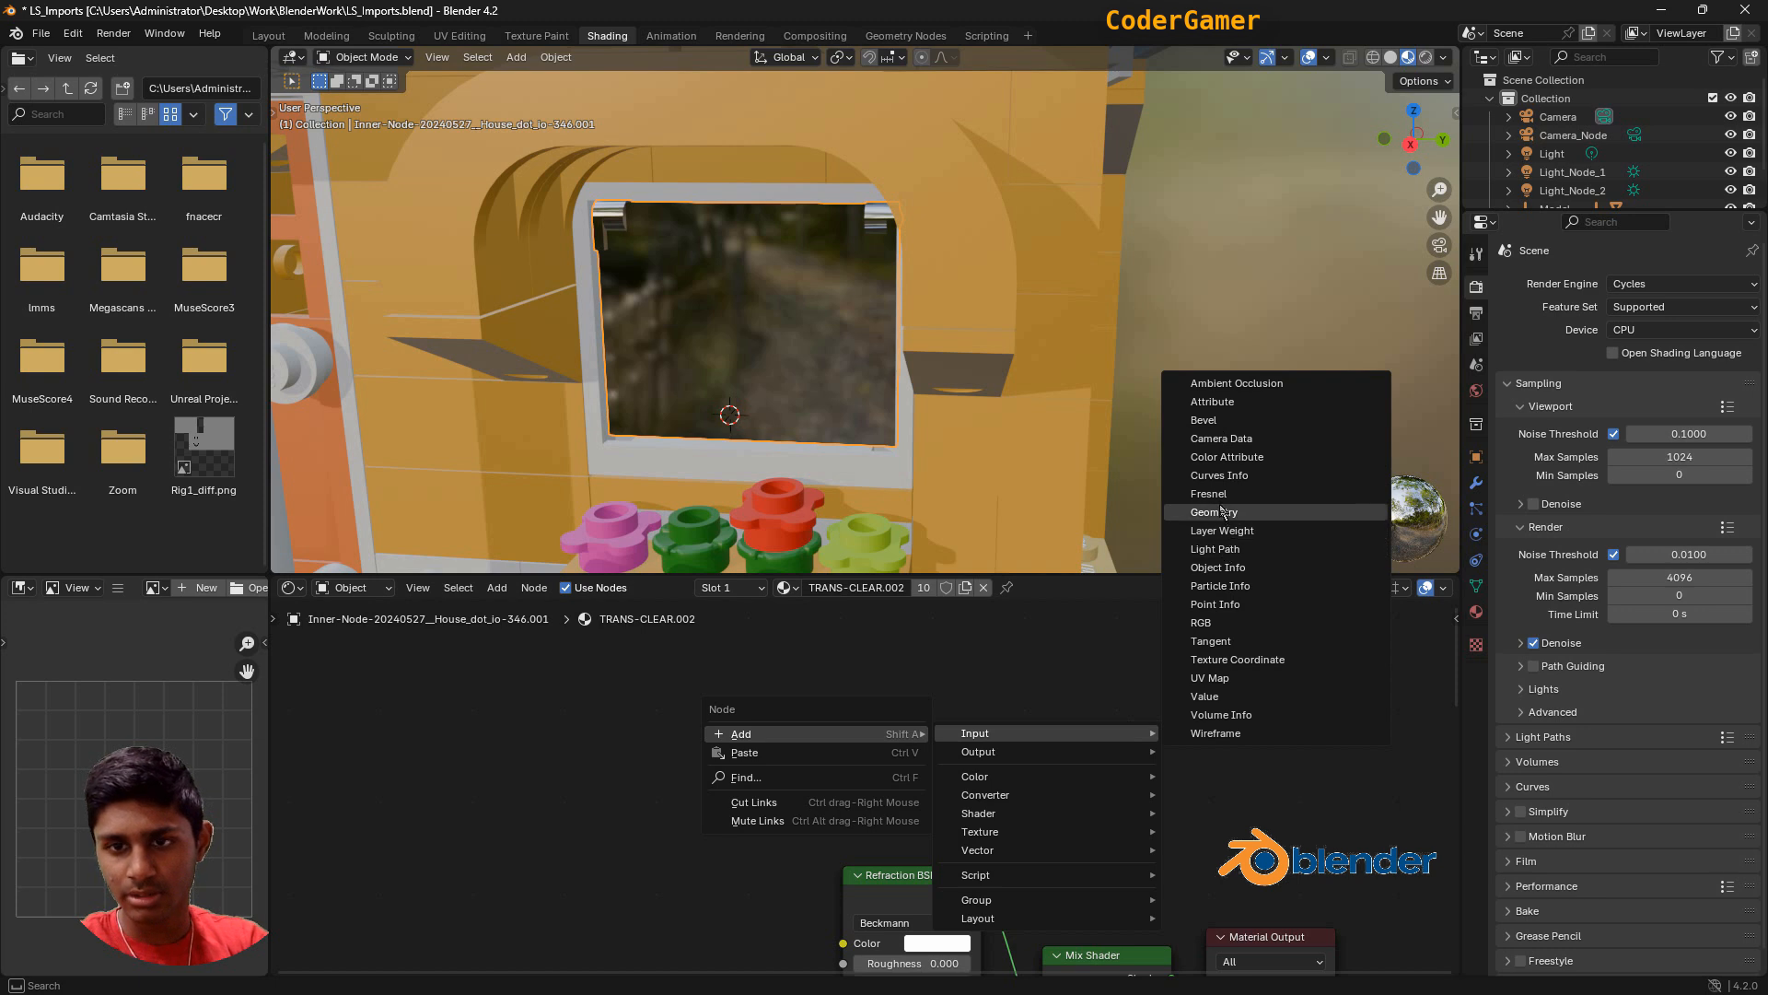
left_click(1214, 494)
left_click(845, 708)
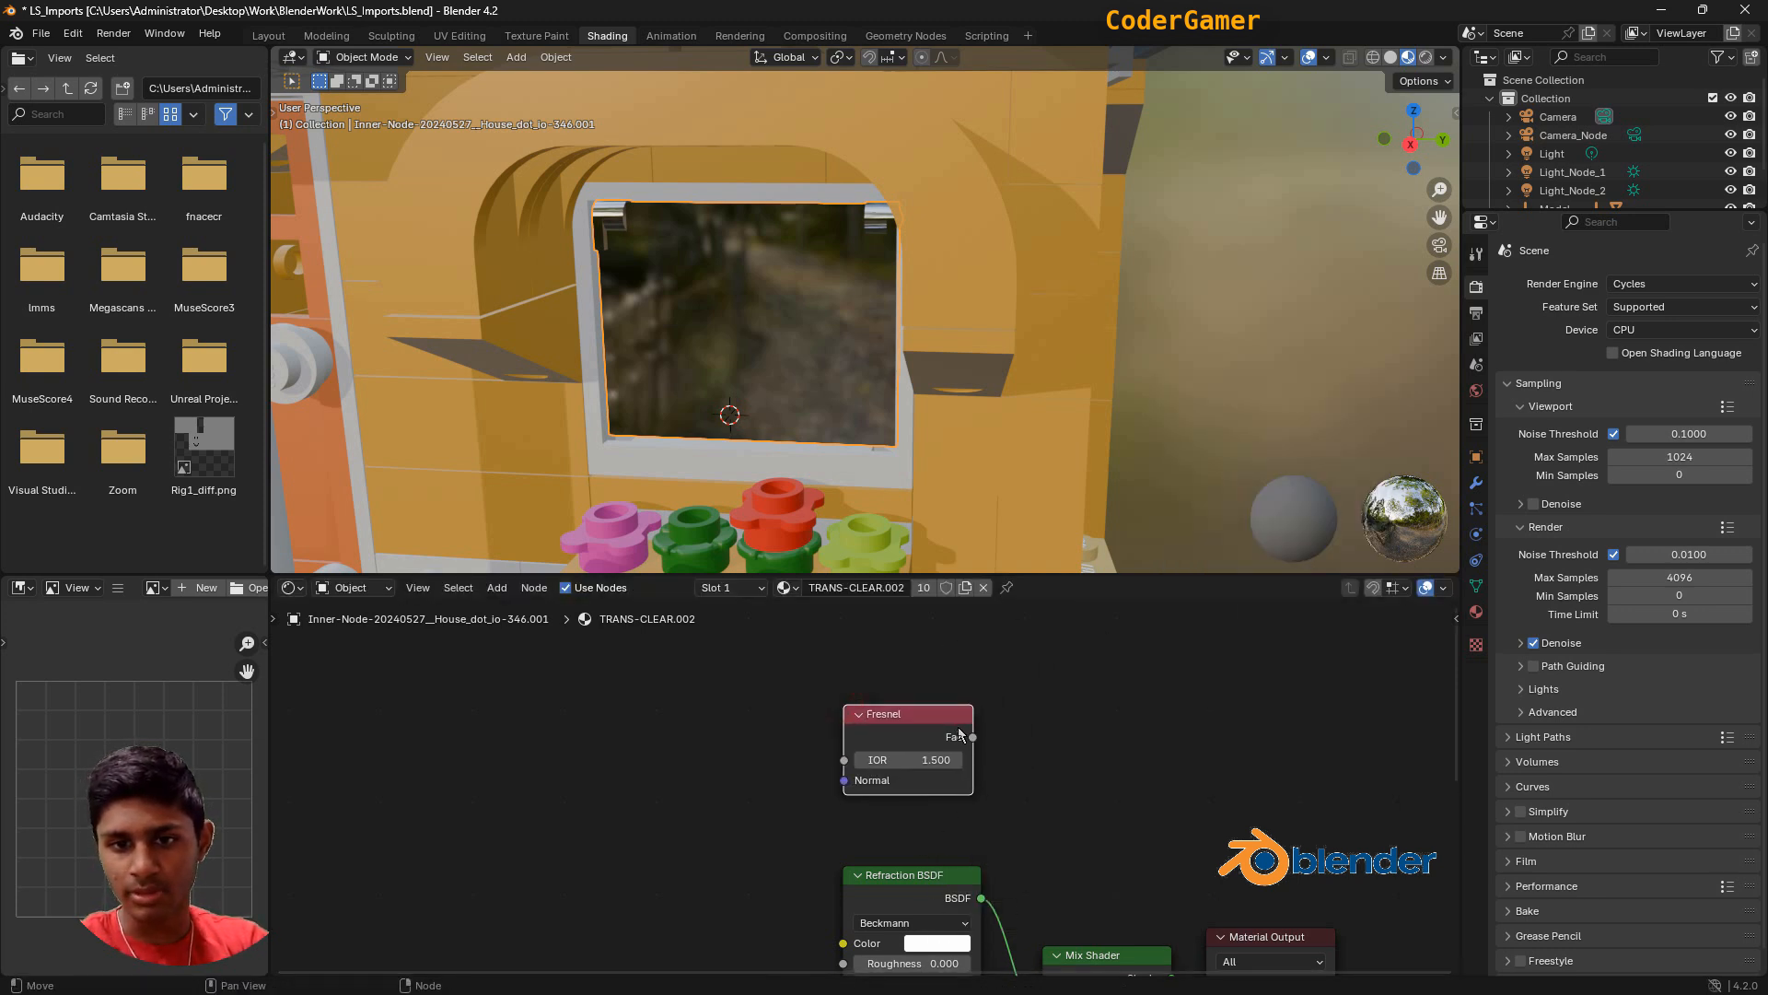
Link the Fresnel output to the Mix Shader's Fac input and nudge the Mix Shader node slightly upward.
middle_click_drag(1057, 845, 1027, 772)
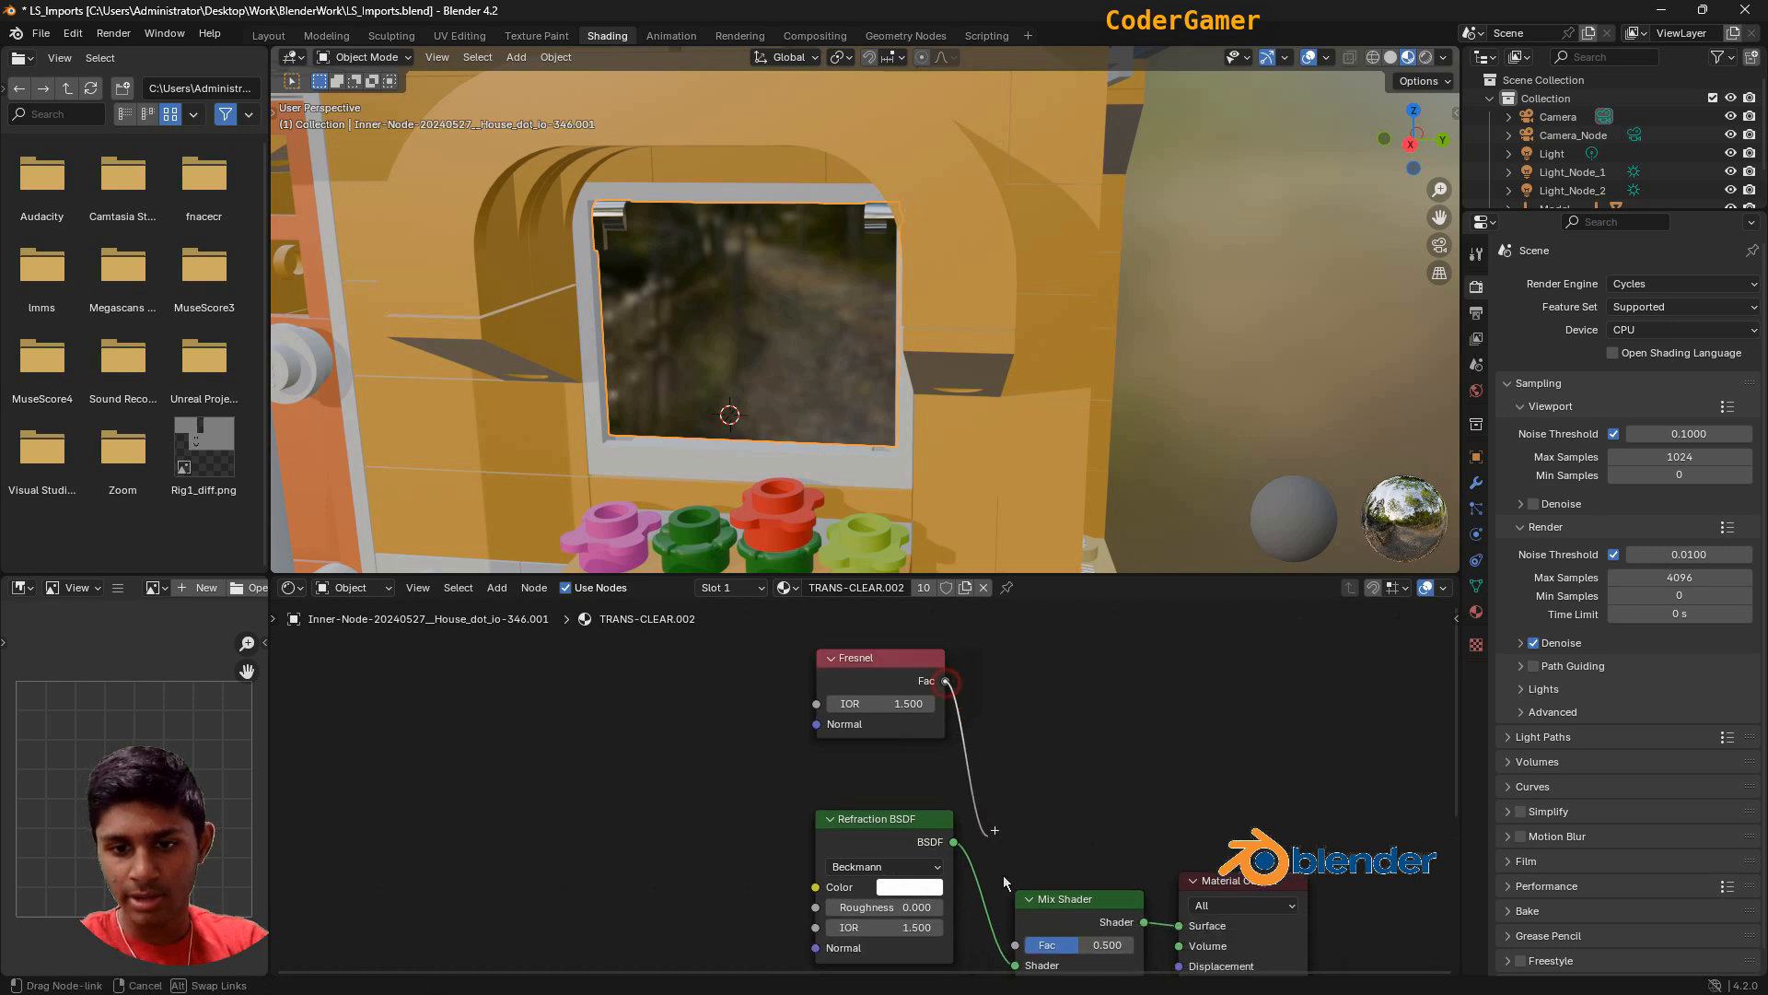
middle_click_drag(947, 687, 946, 619)
left_click_drag(945, 616, 1015, 884)
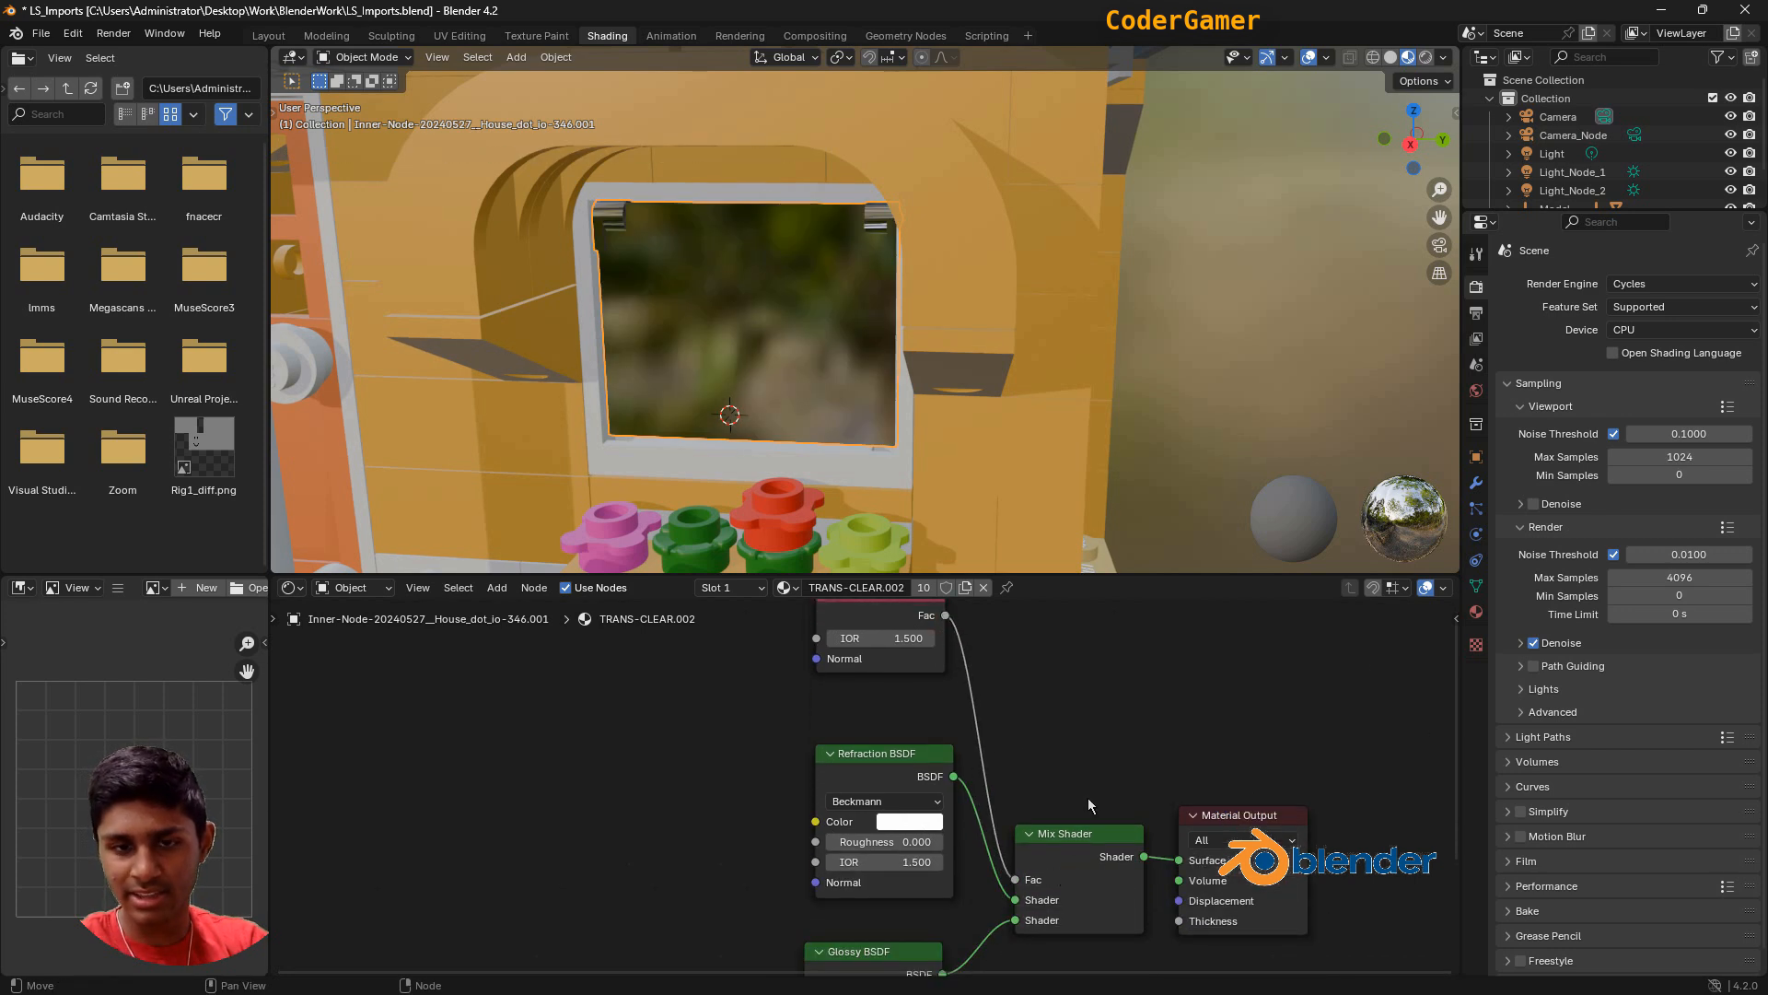
left_click_drag(1078, 828, 1073, 799)
middle_click_drag(1094, 729, 1101, 750)
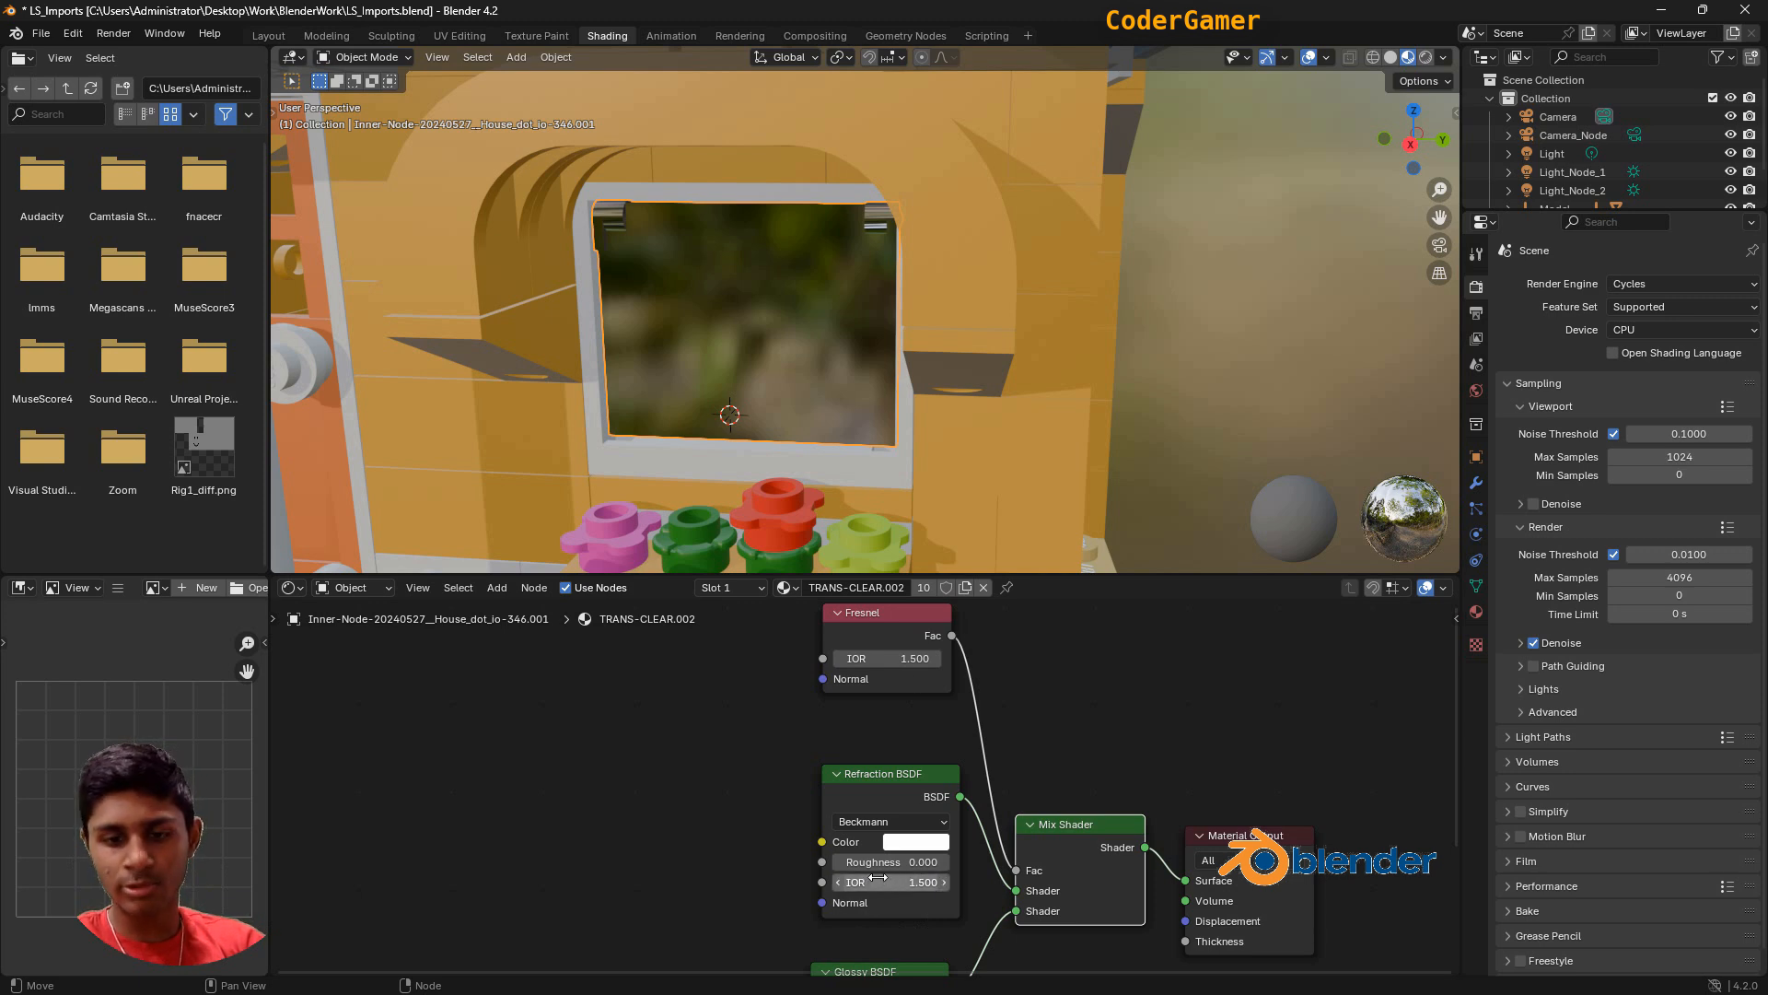
Return to the Layout workspace and display the house with Rendered viewport shading.
middle_click_drag(1045, 707, 1056, 718)
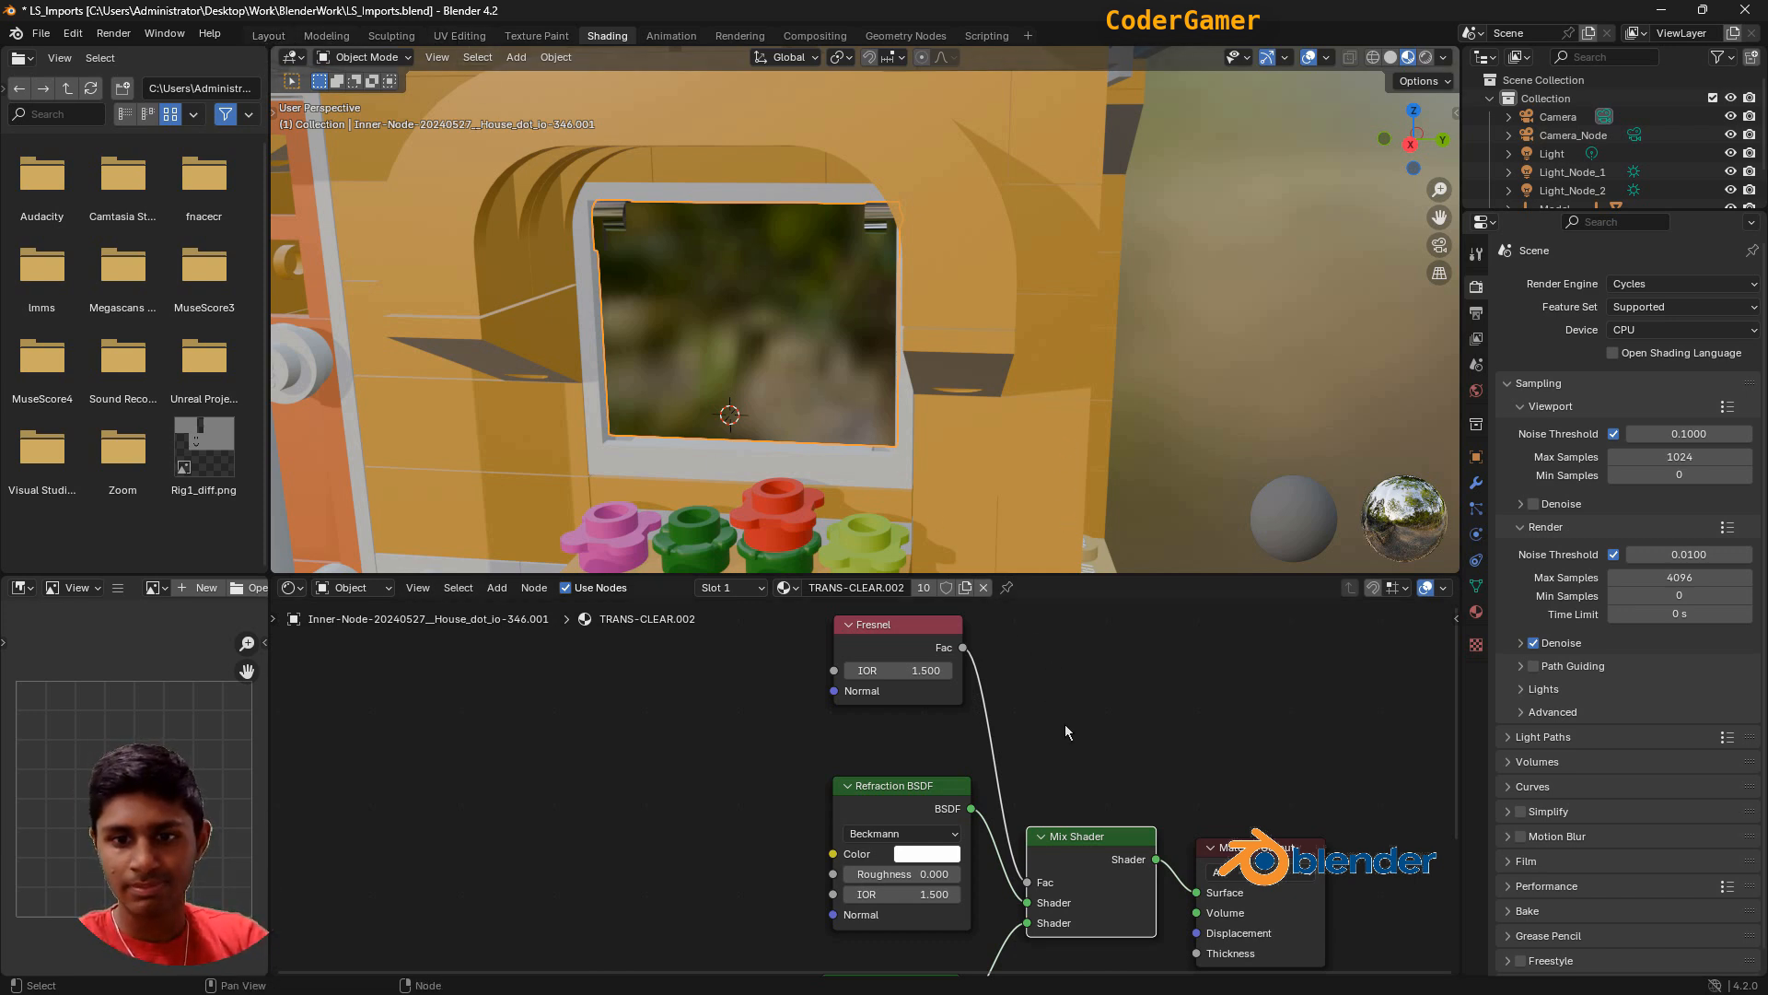
middle_click_drag(1151, 667, 1153, 569)
middle_click_drag(1240, 947, 1174, 942)
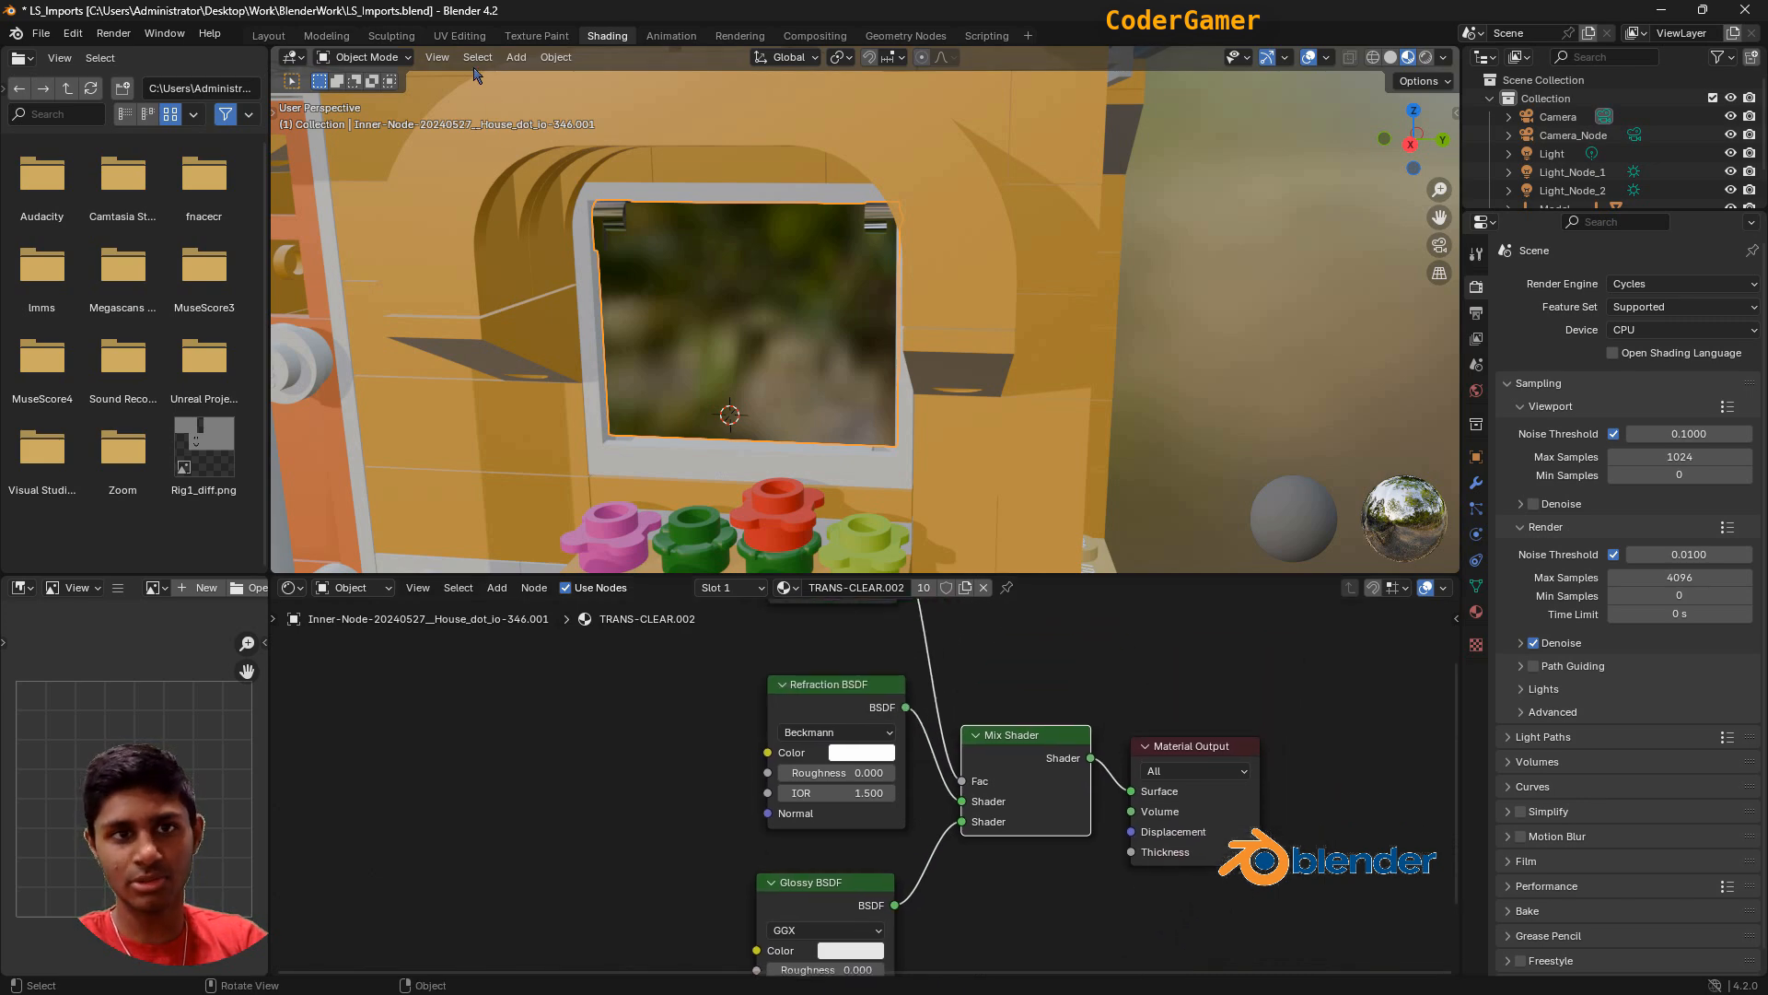
left_click(268, 35)
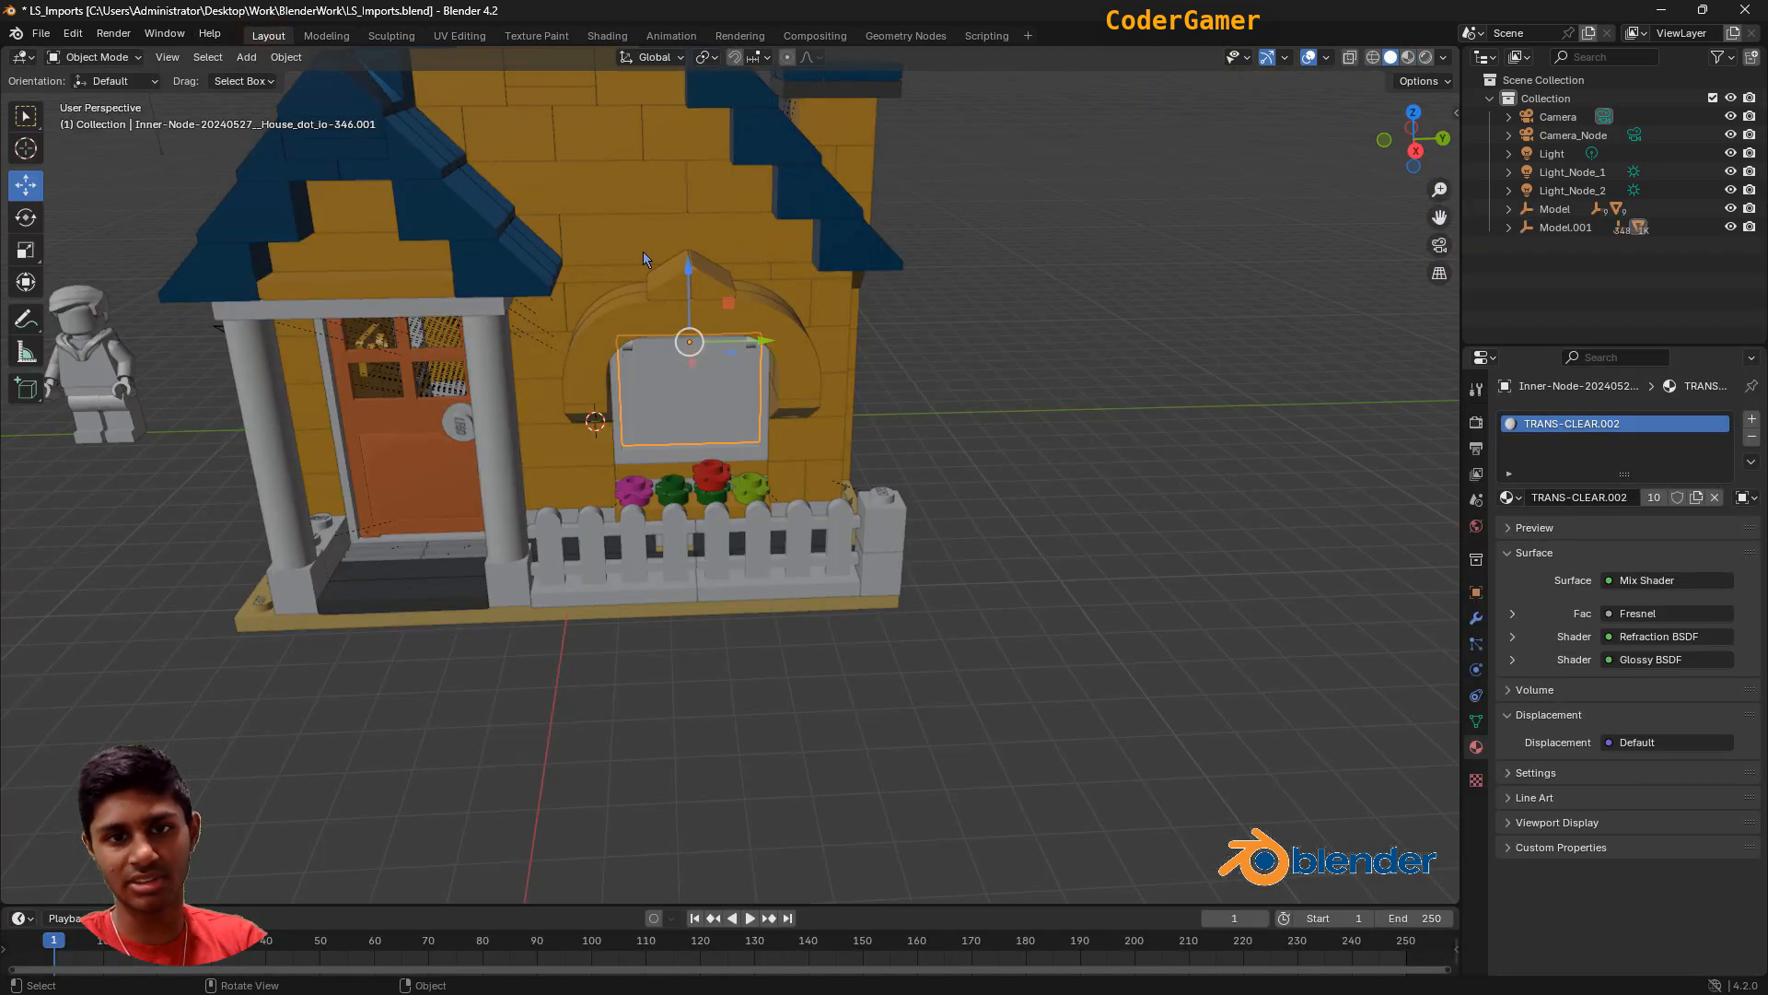
left_click(1426, 57)
middle_click_drag(1122, 526, 1147, 518)
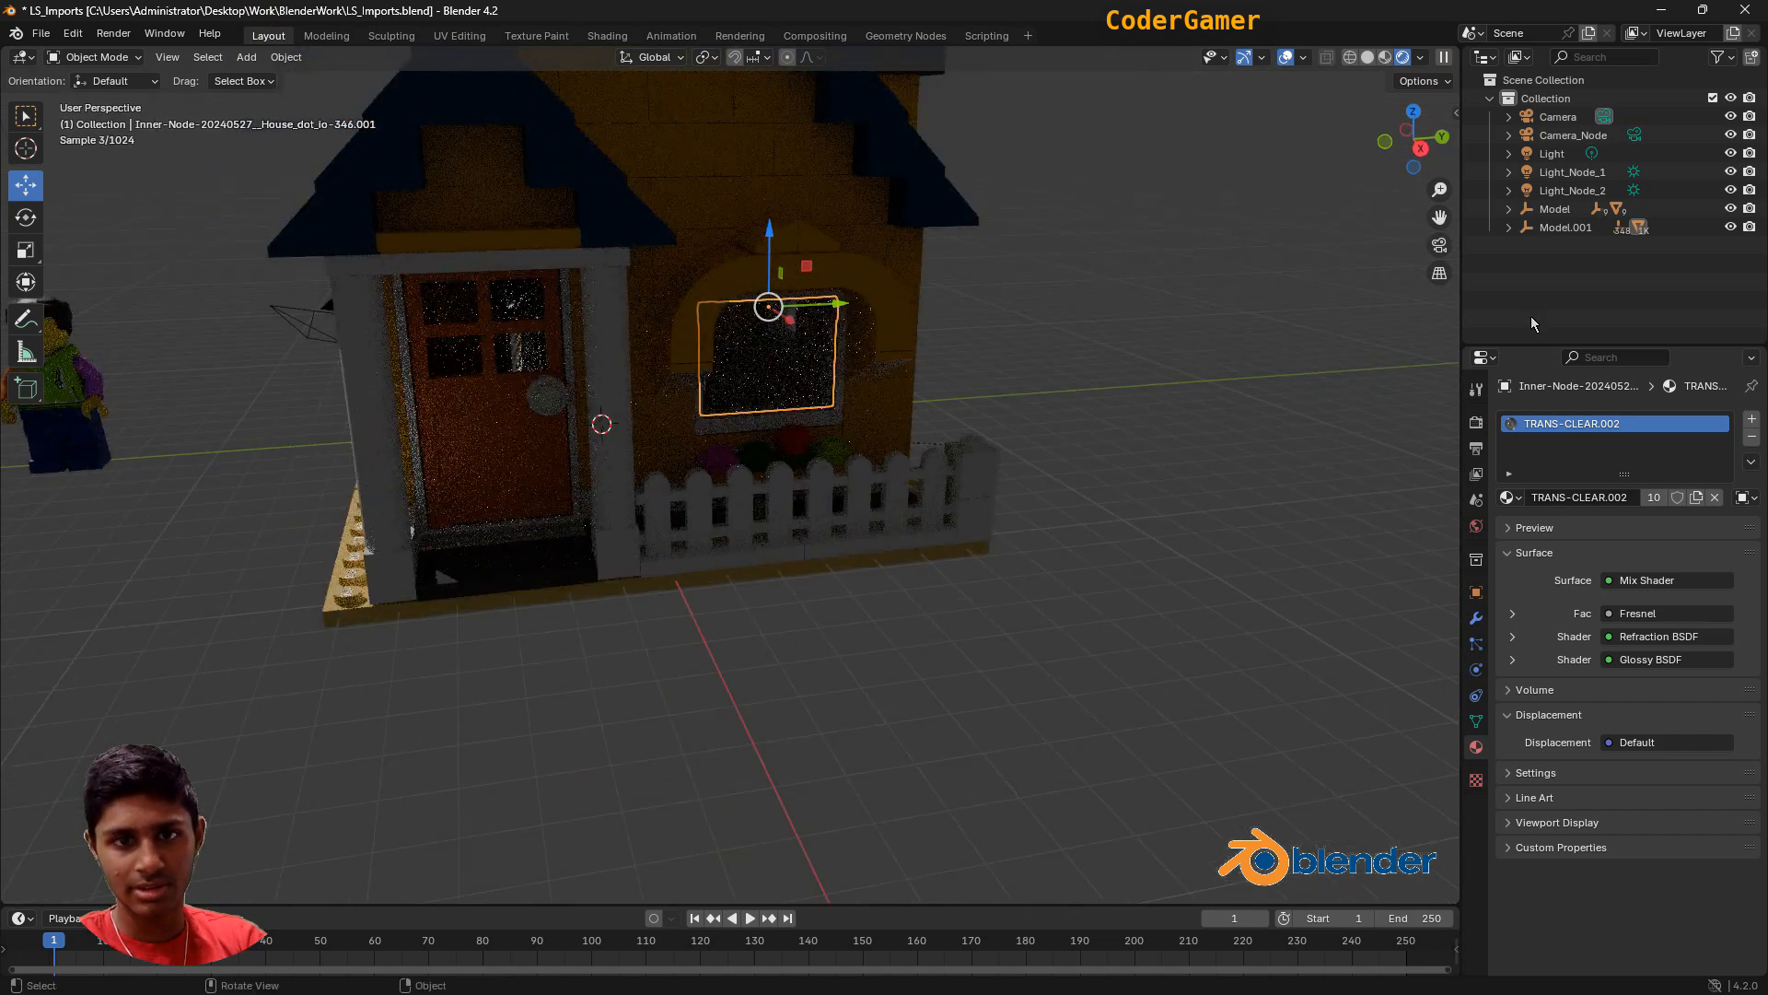
Delete the two imported lights Light_Node_2 and Light_Node_1 from the scene.
left_click(1571, 191)
key("x")
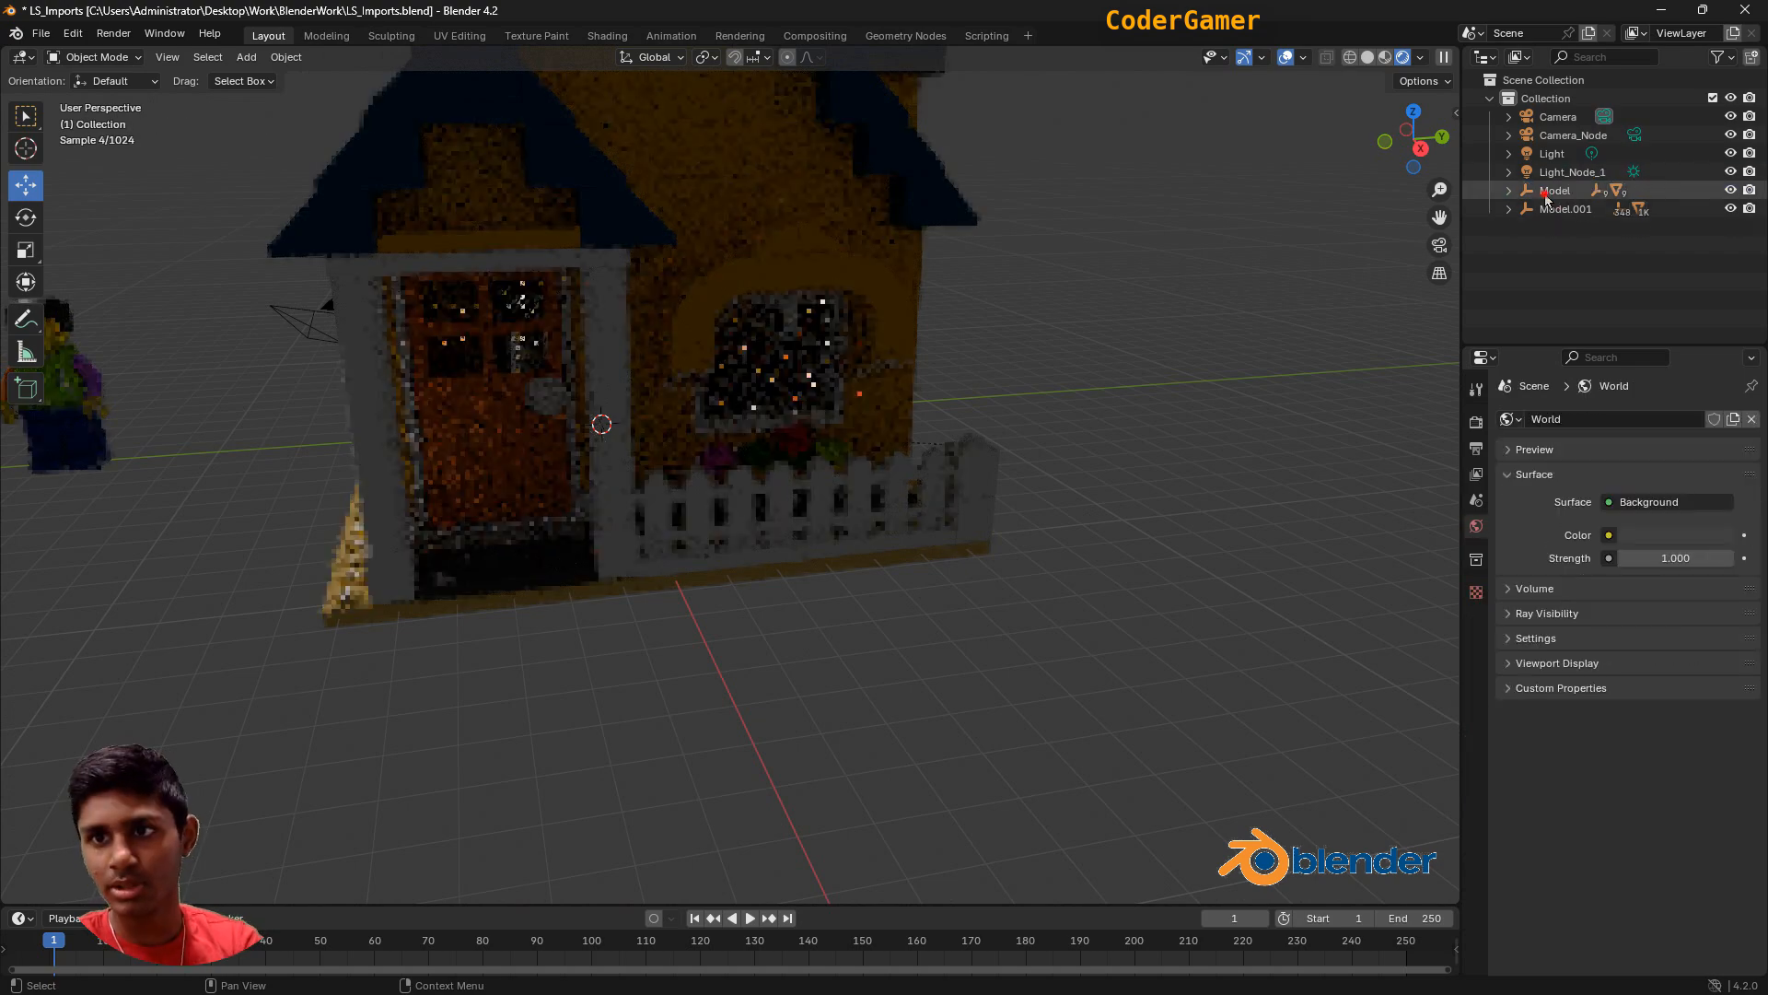
key("x")
scroll(1170, 249, "down", 5)
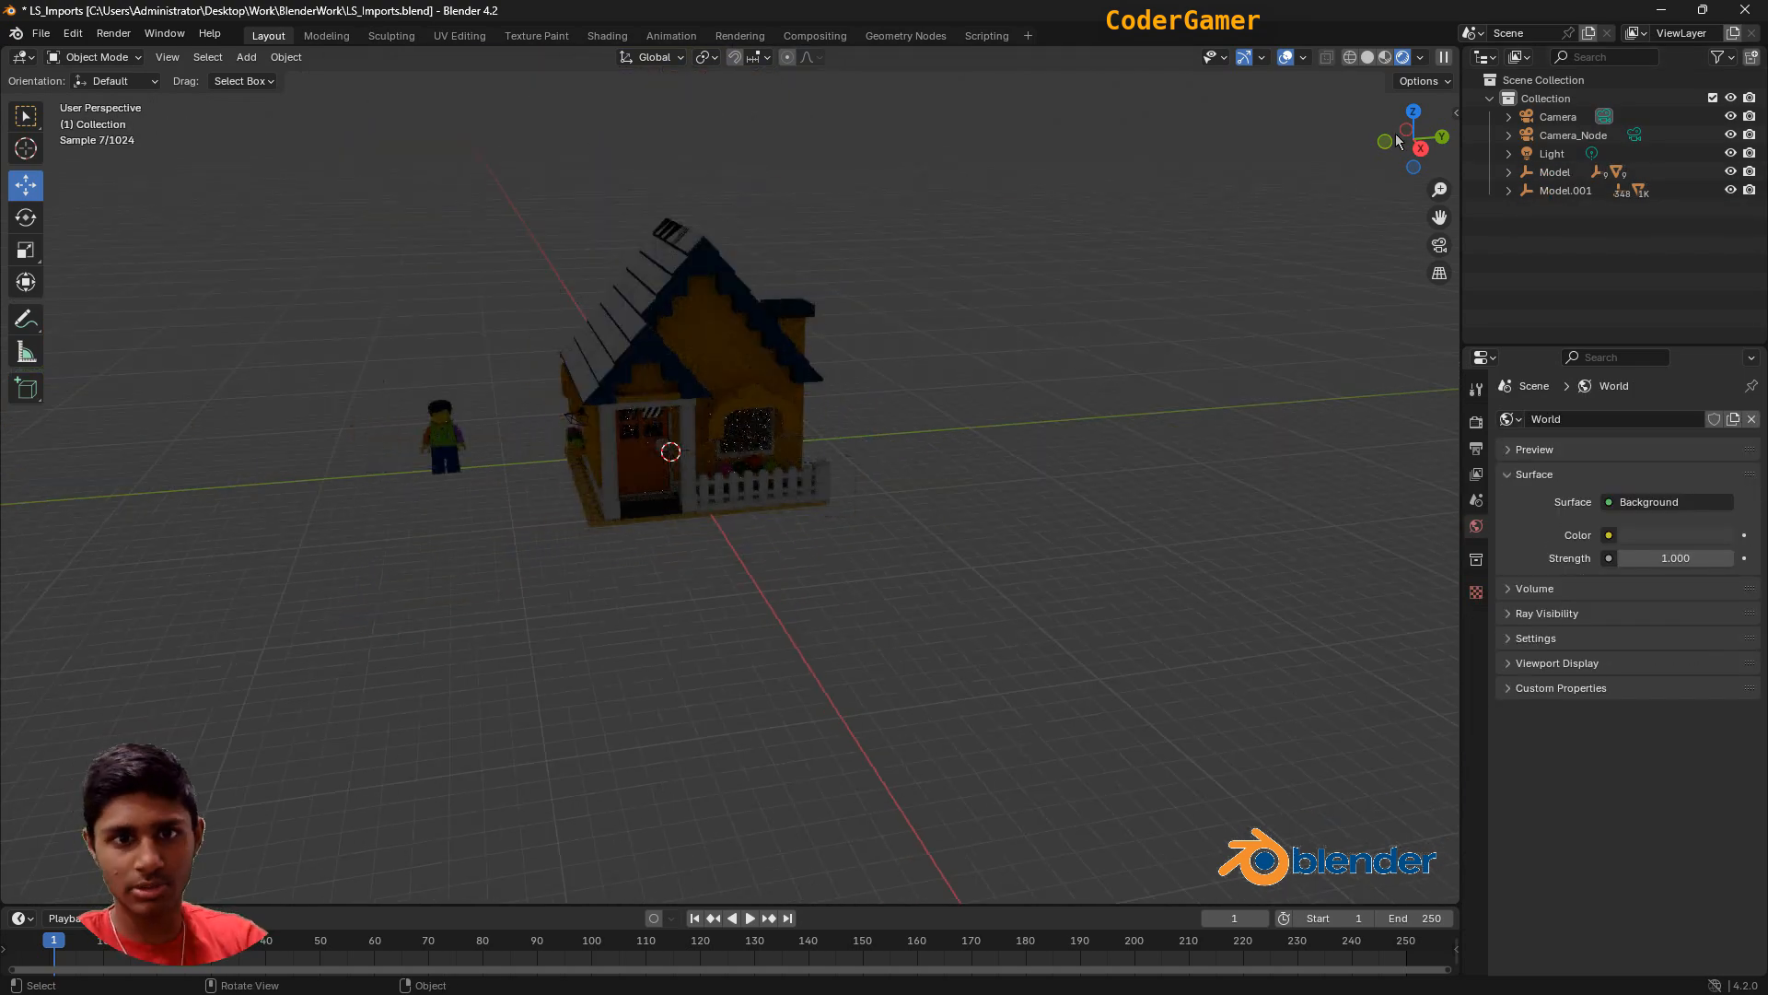
Move the remaining point light along the X axis to the inside of the house.
left_click(981, 373)
middle_click_drag(981, 373, 1157, 396)
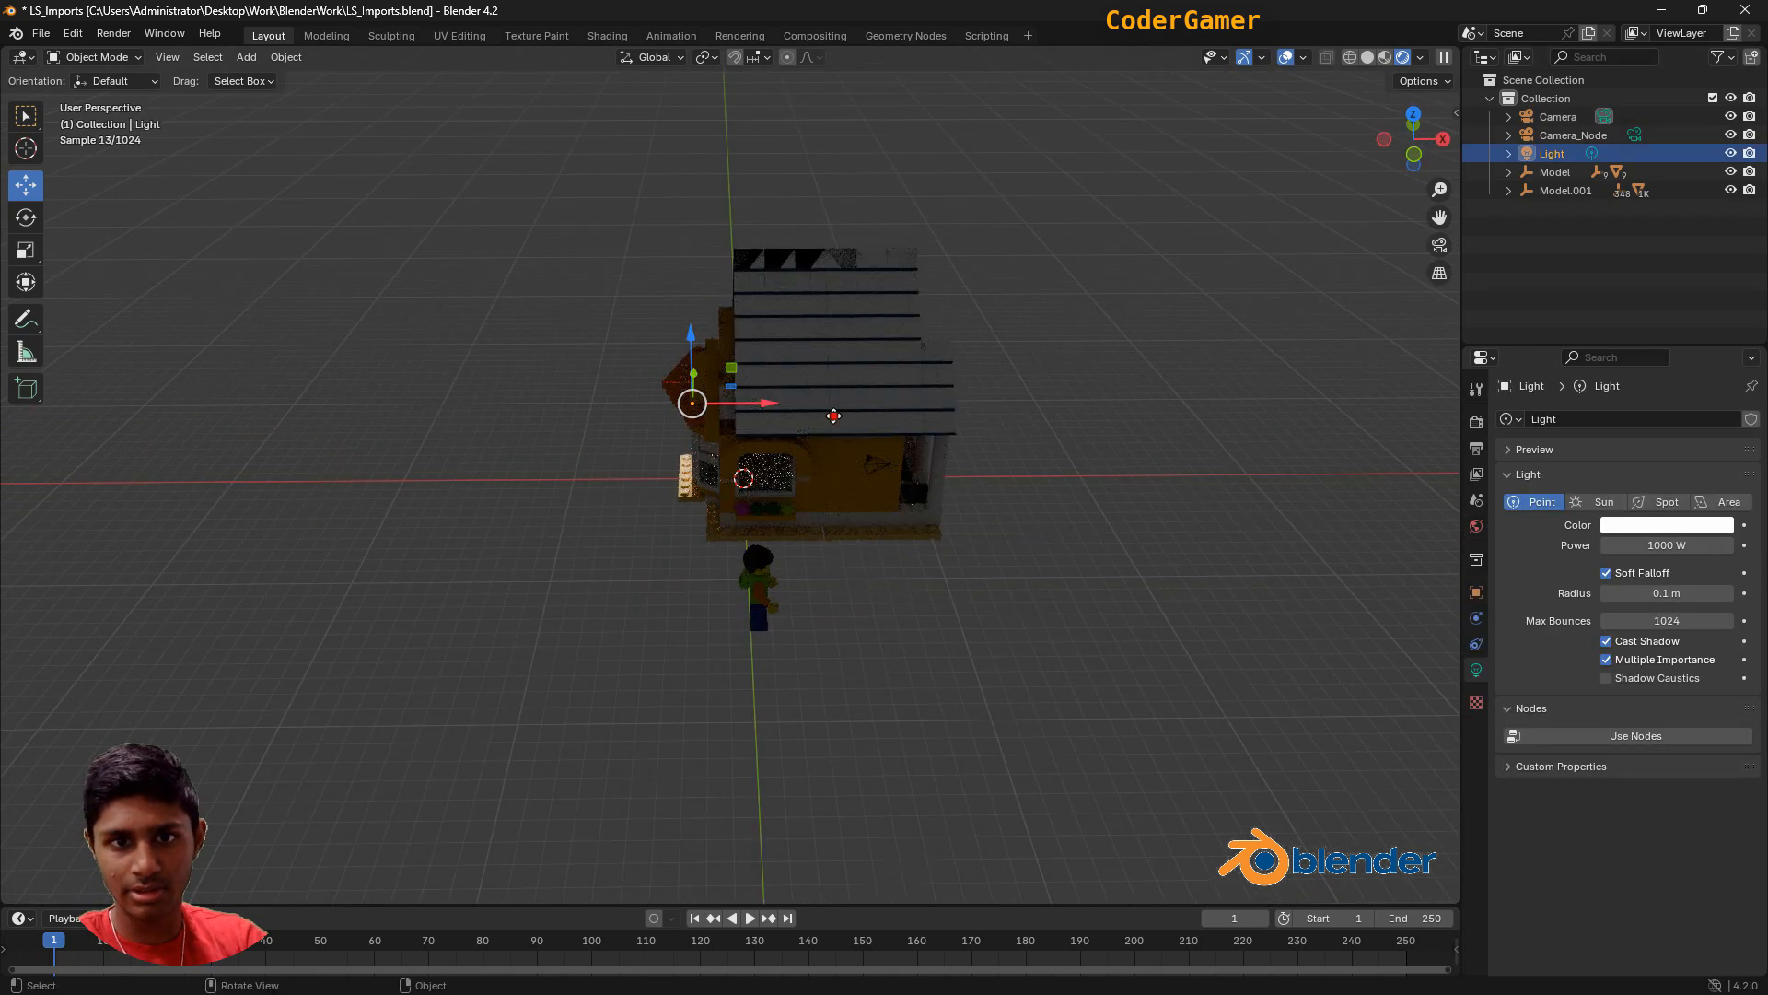
key("g")
key("x")
left_click(981, 433)
middle_click_drag(1169, 460, 965, 427)
scroll(694, 325, "up", 9)
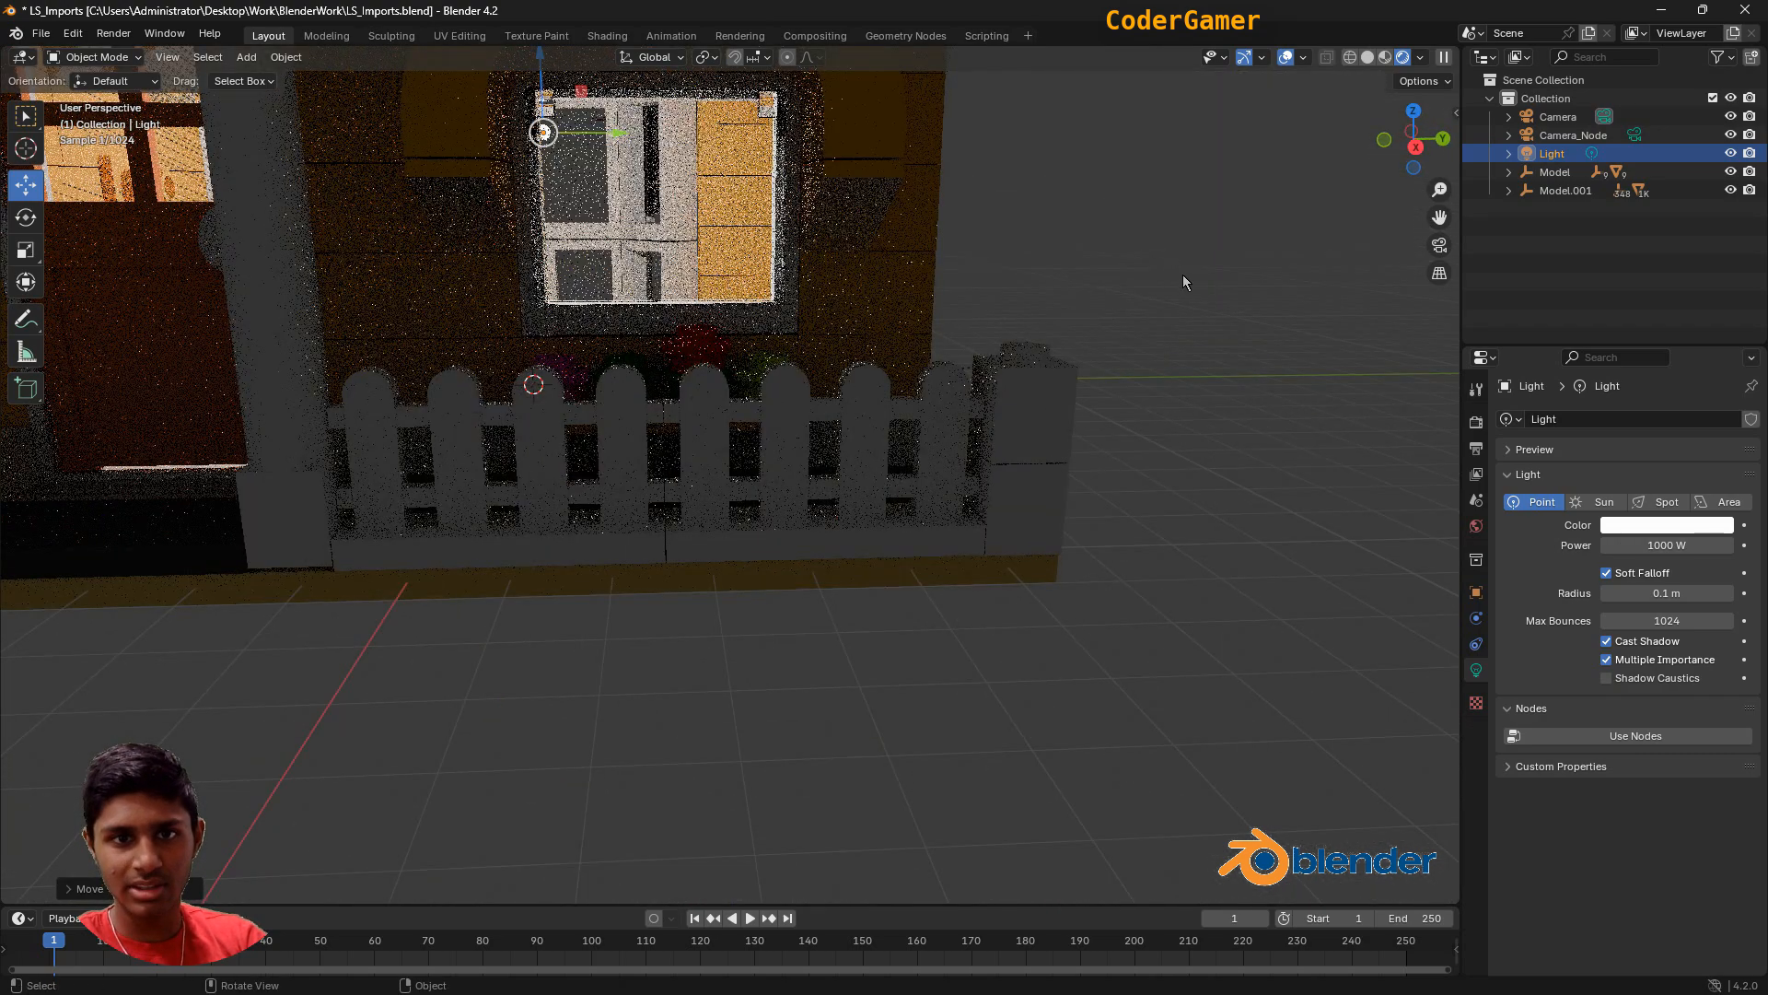
middle_click_drag(1182, 275, 1199, 276)
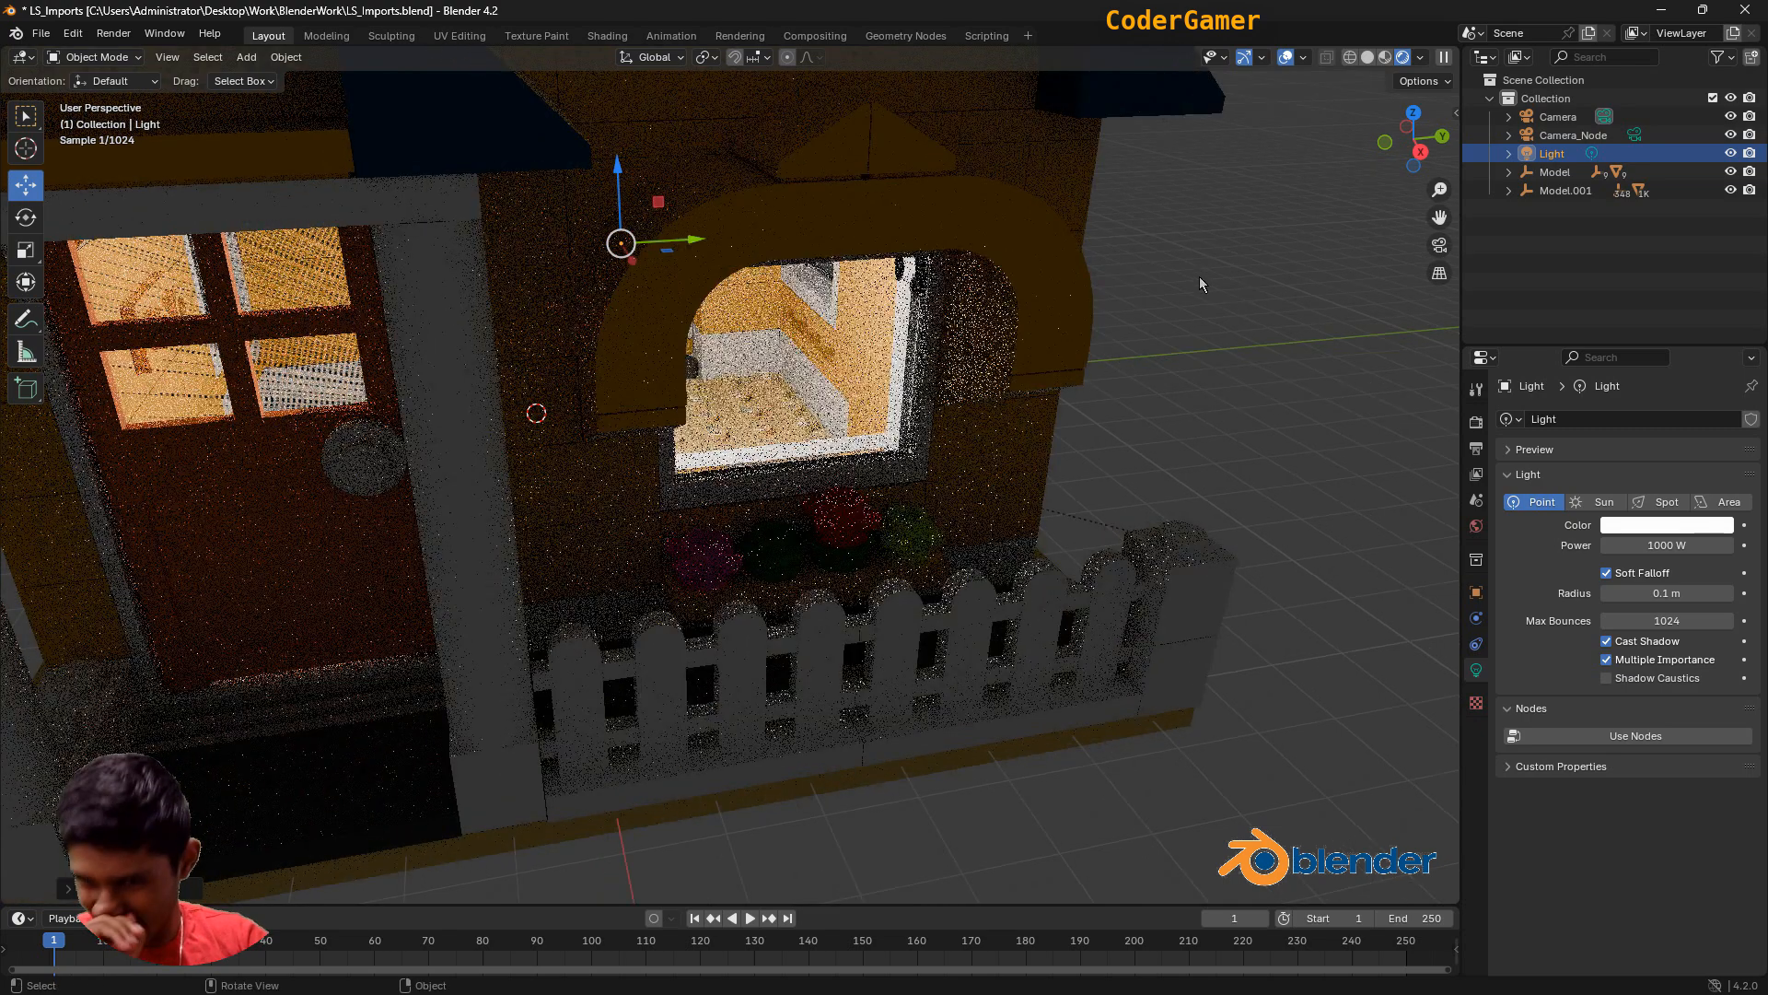
Compare the glass windows in Material Preview and Rendered shading, ending in Material Preview.
left_click(1384, 57)
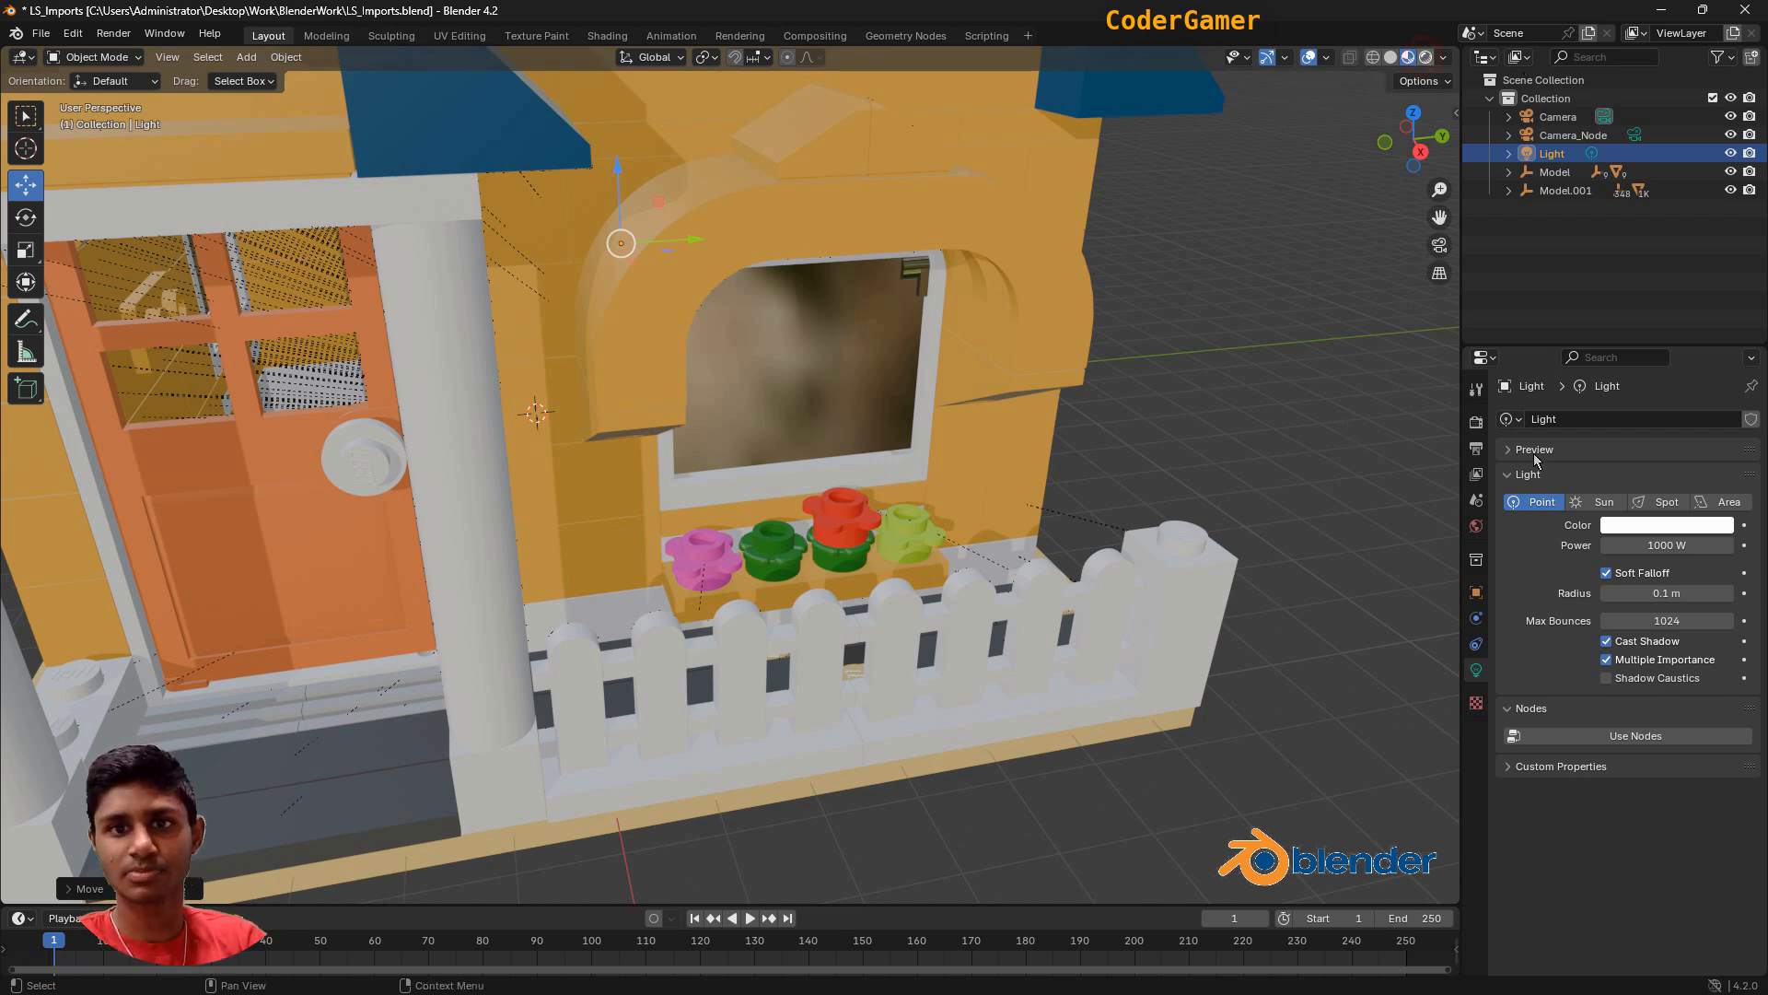
left_click(1426, 57)
scroll(1188, 549, "down", 2)
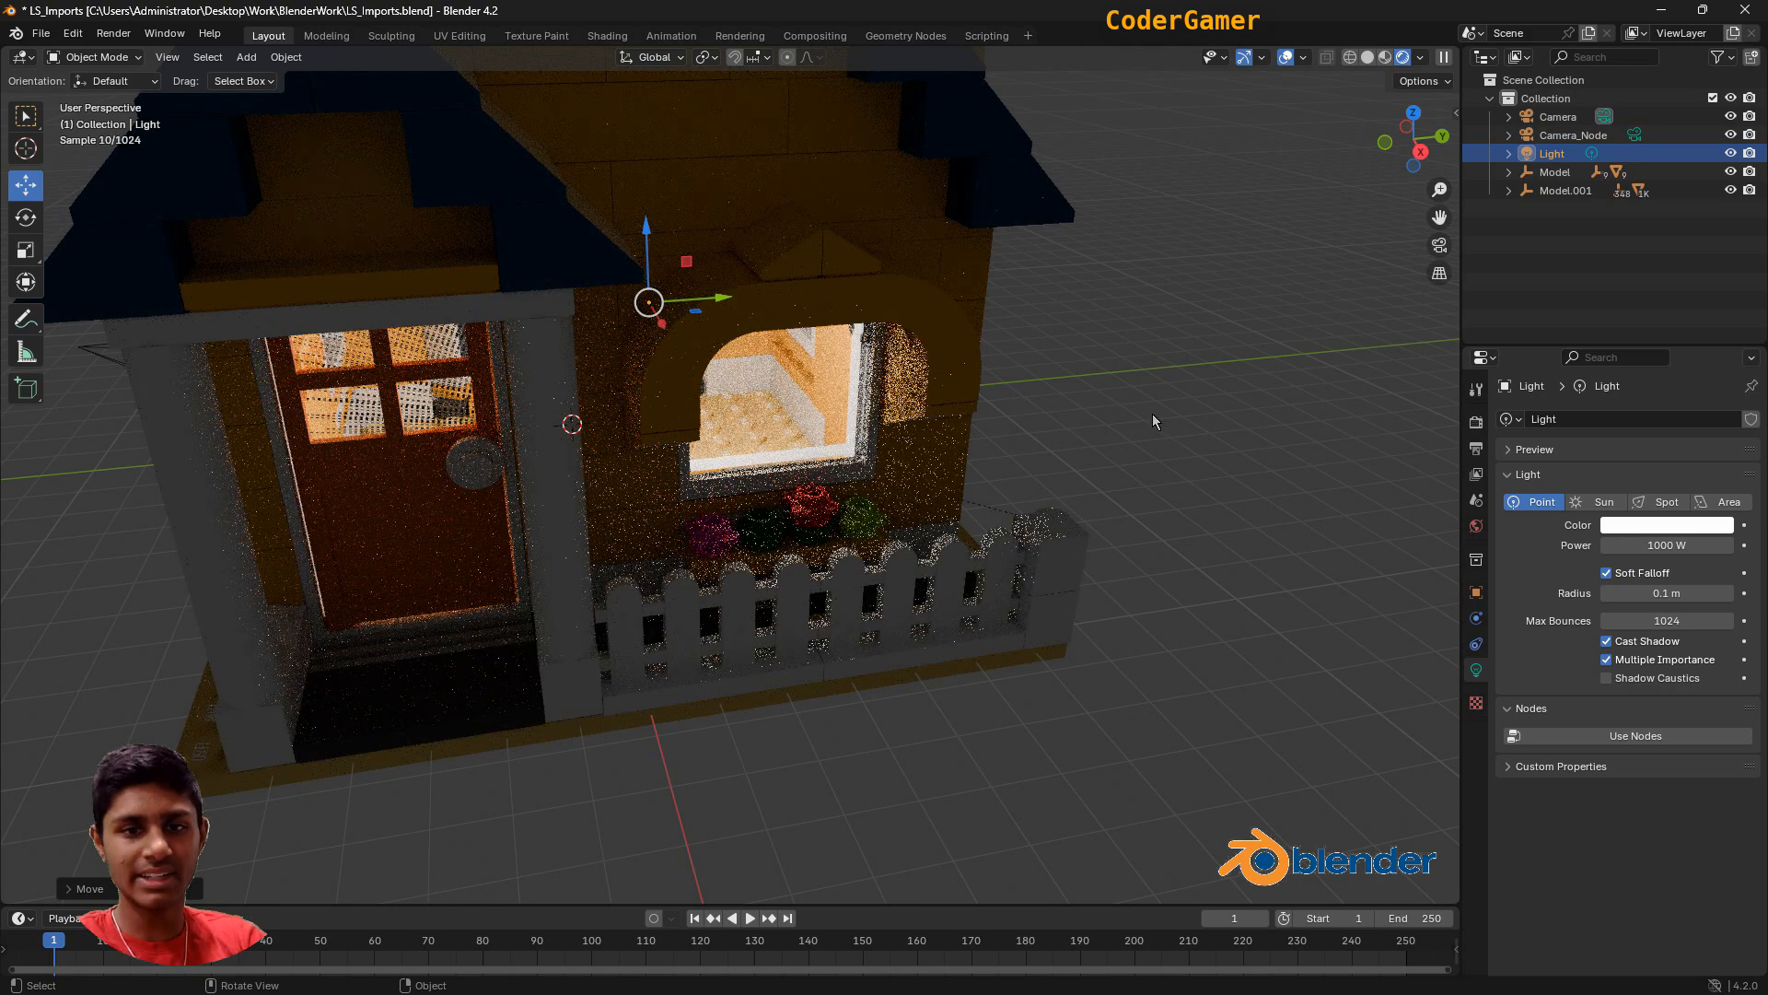
scroll(1152, 413, "down", 4)
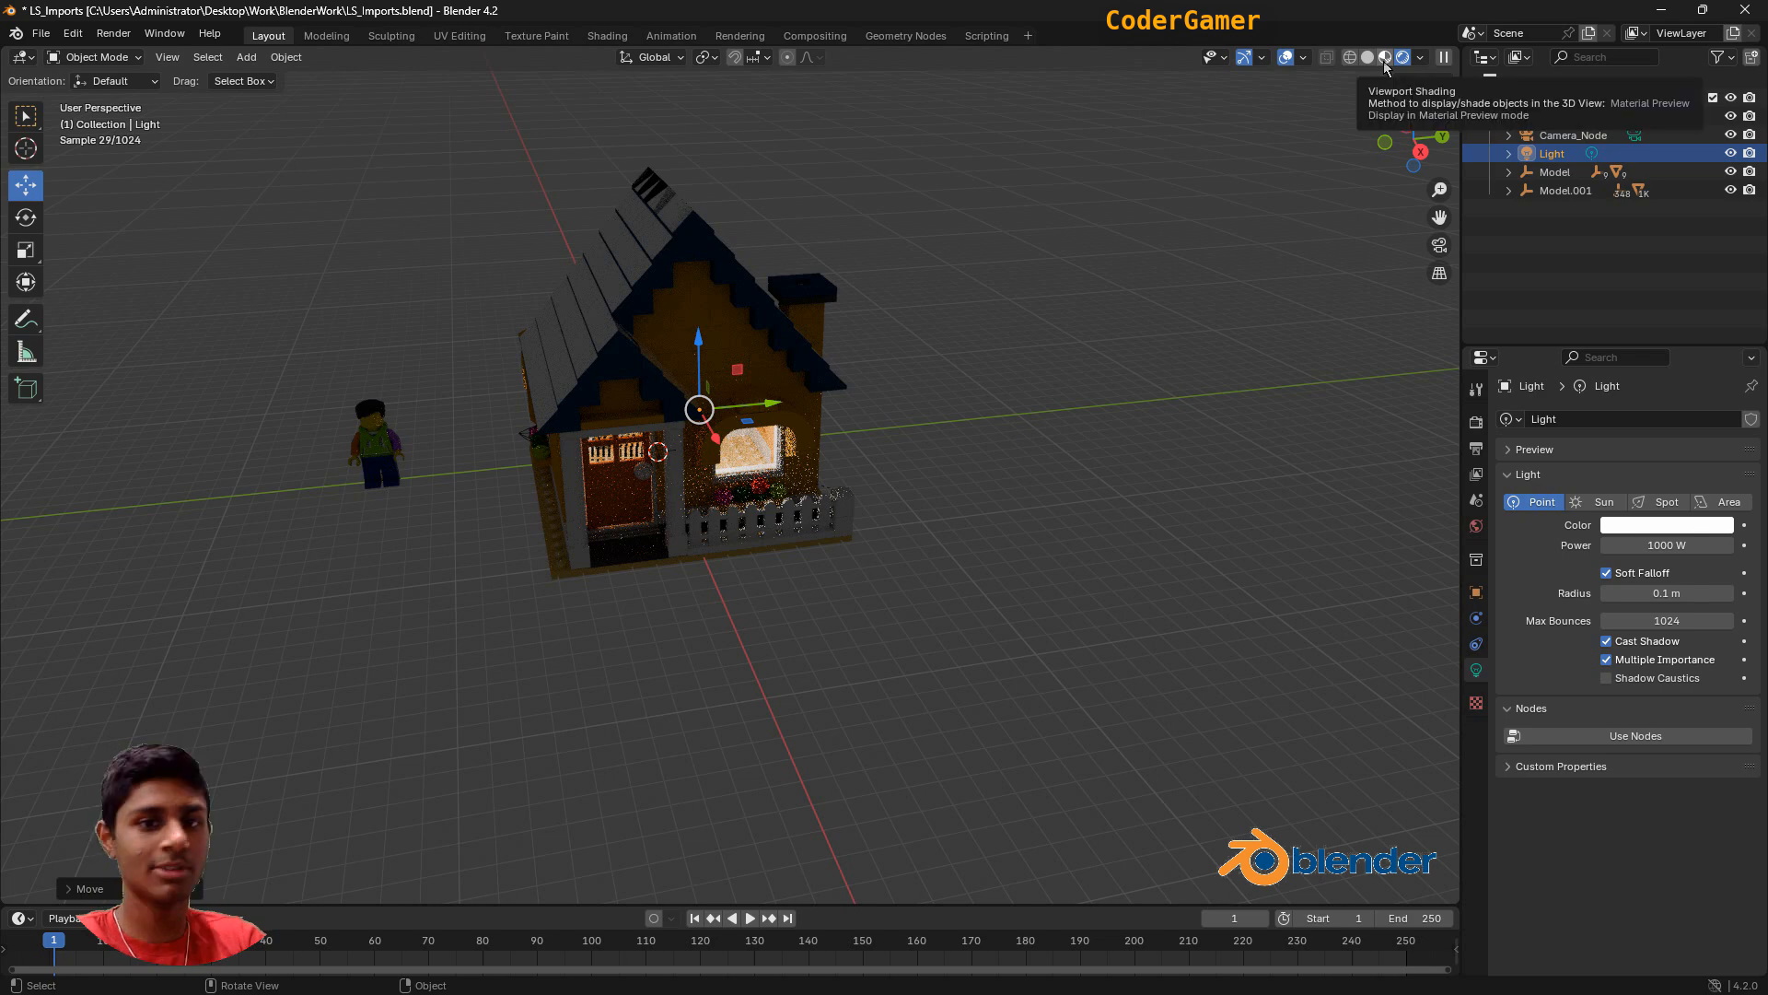
left_click(1385, 57)
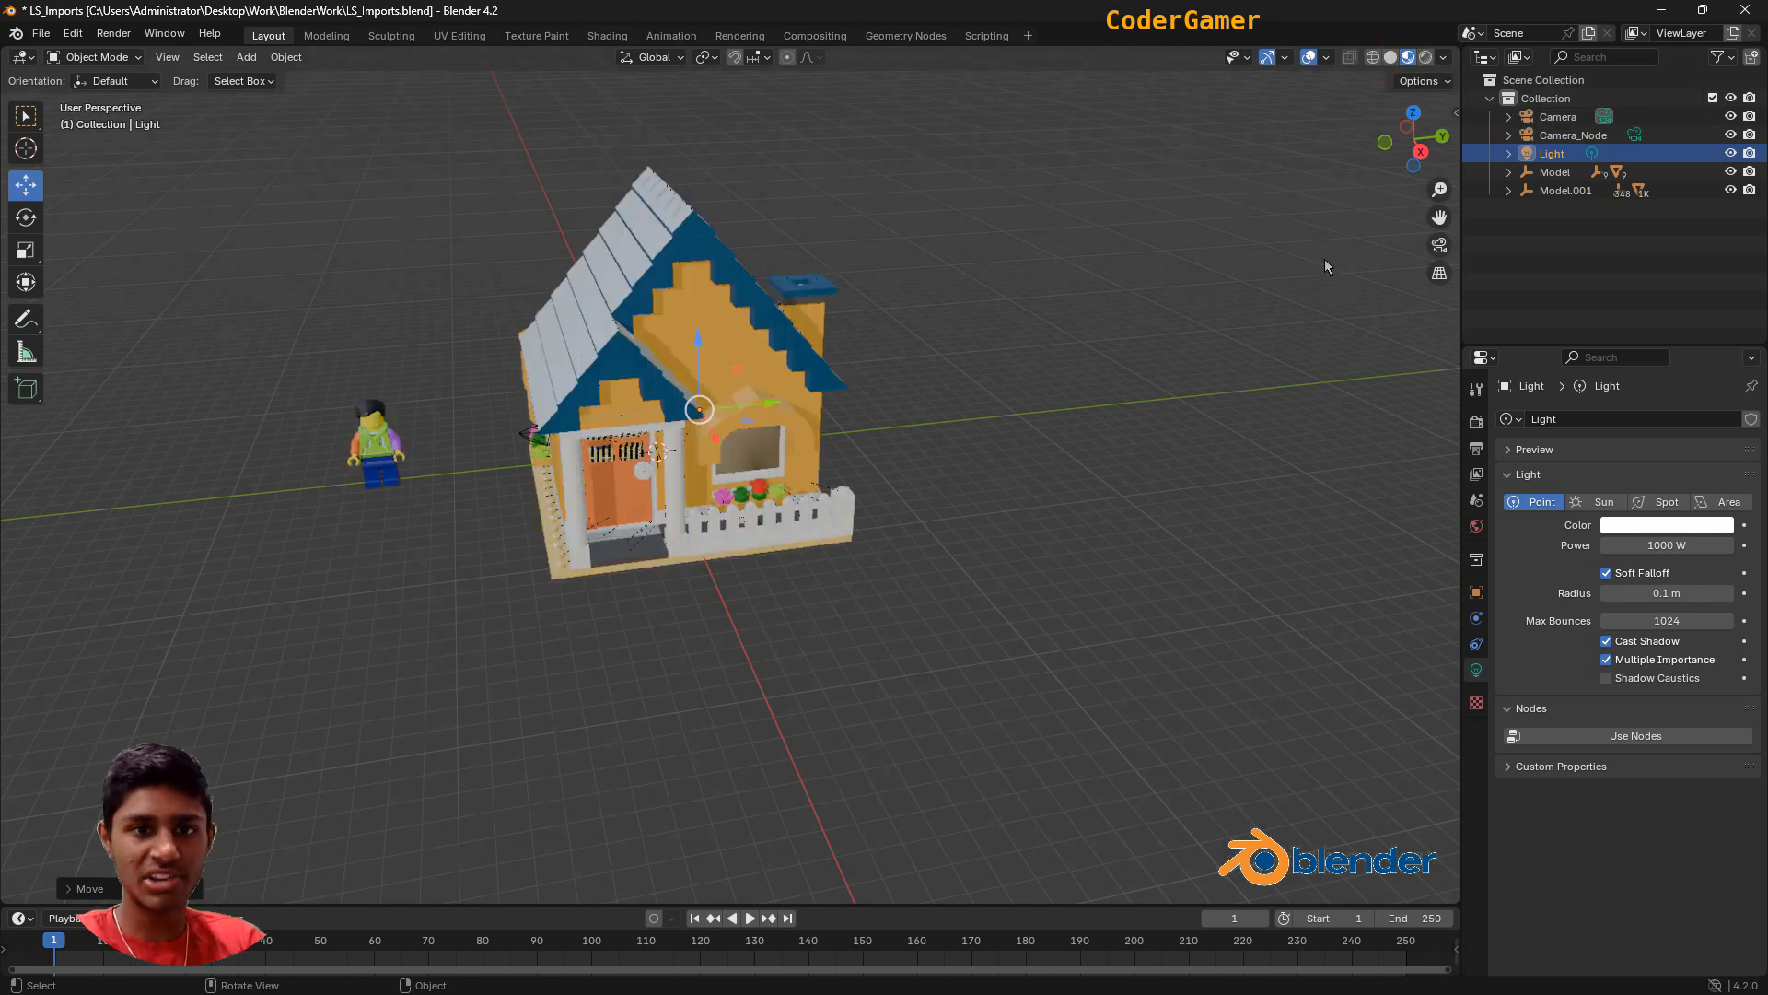
Delete the two white panels covering the upper side windows of the house's bay window.
middle_click_drag(1085, 335, 862, 293)
scroll(1157, 324, "up", 4)
left_click(861, 293)
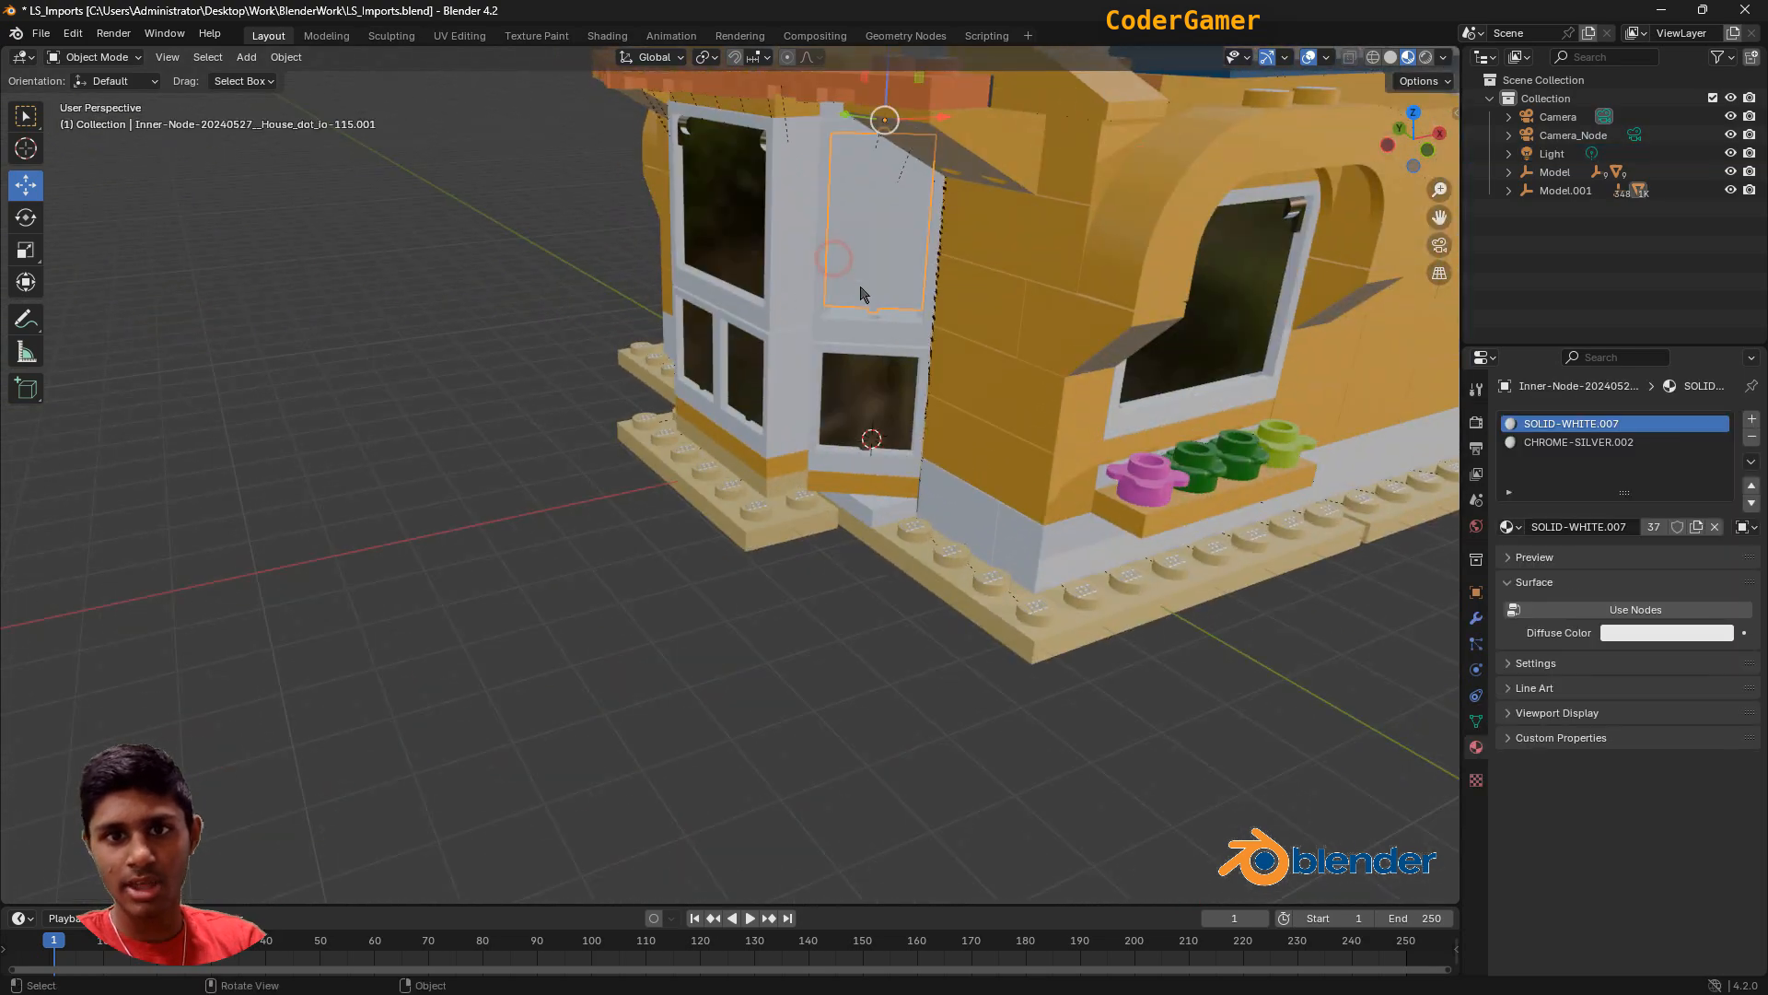
key("Delete")
middle_click_drag(897, 497, 1069, 506)
left_click(797, 197)
key("Delete")
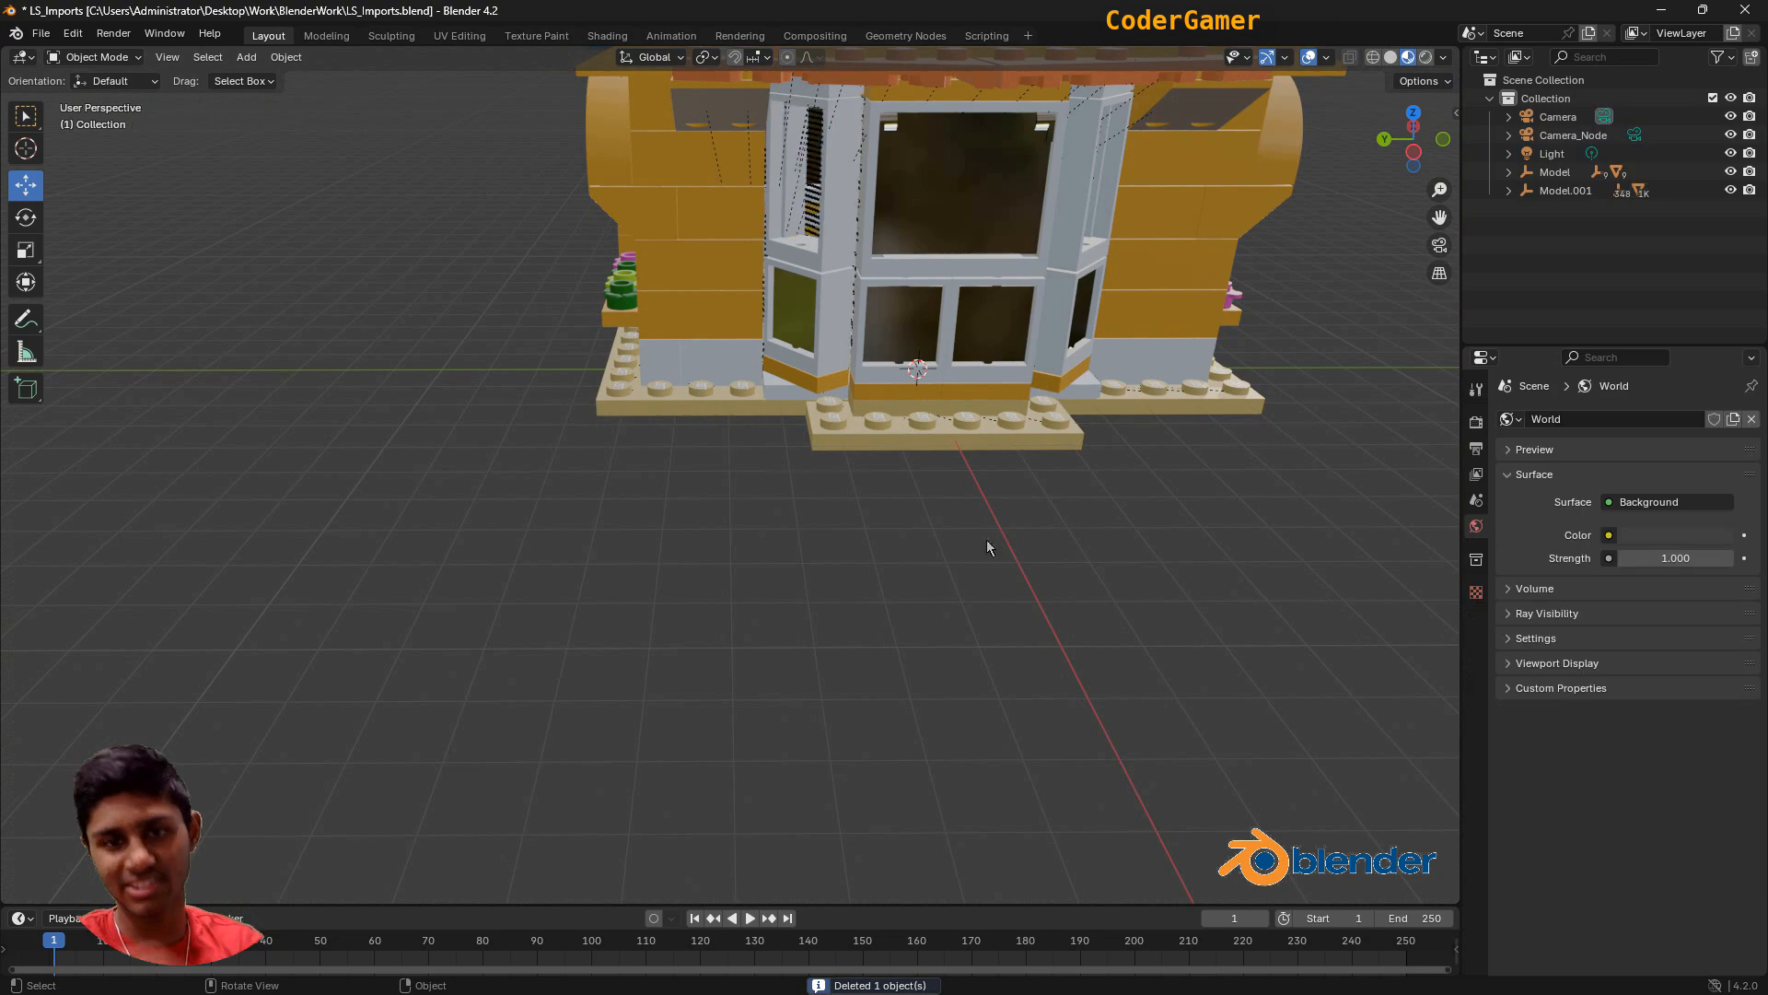
Frame the whole house and minifigure from the front and save the LS_Imports.blend file.
middle_click_drag(1188, 659, 800, 676)
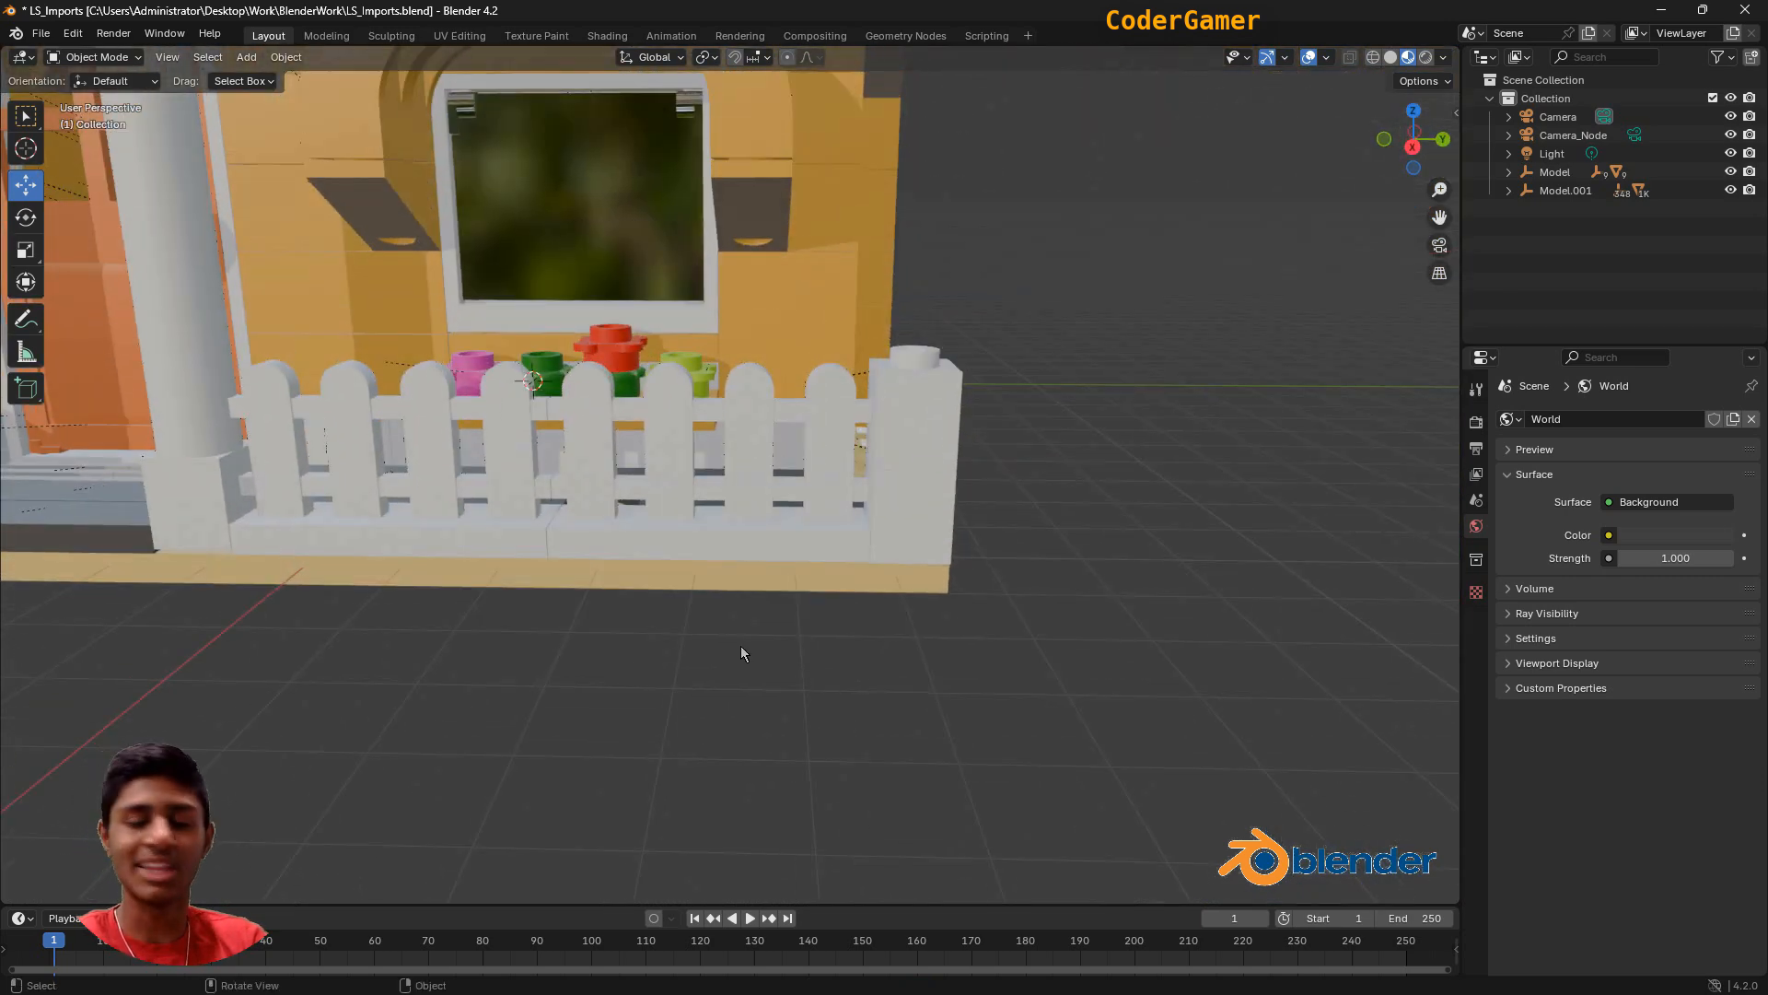
scroll(910, 657, "down", 5)
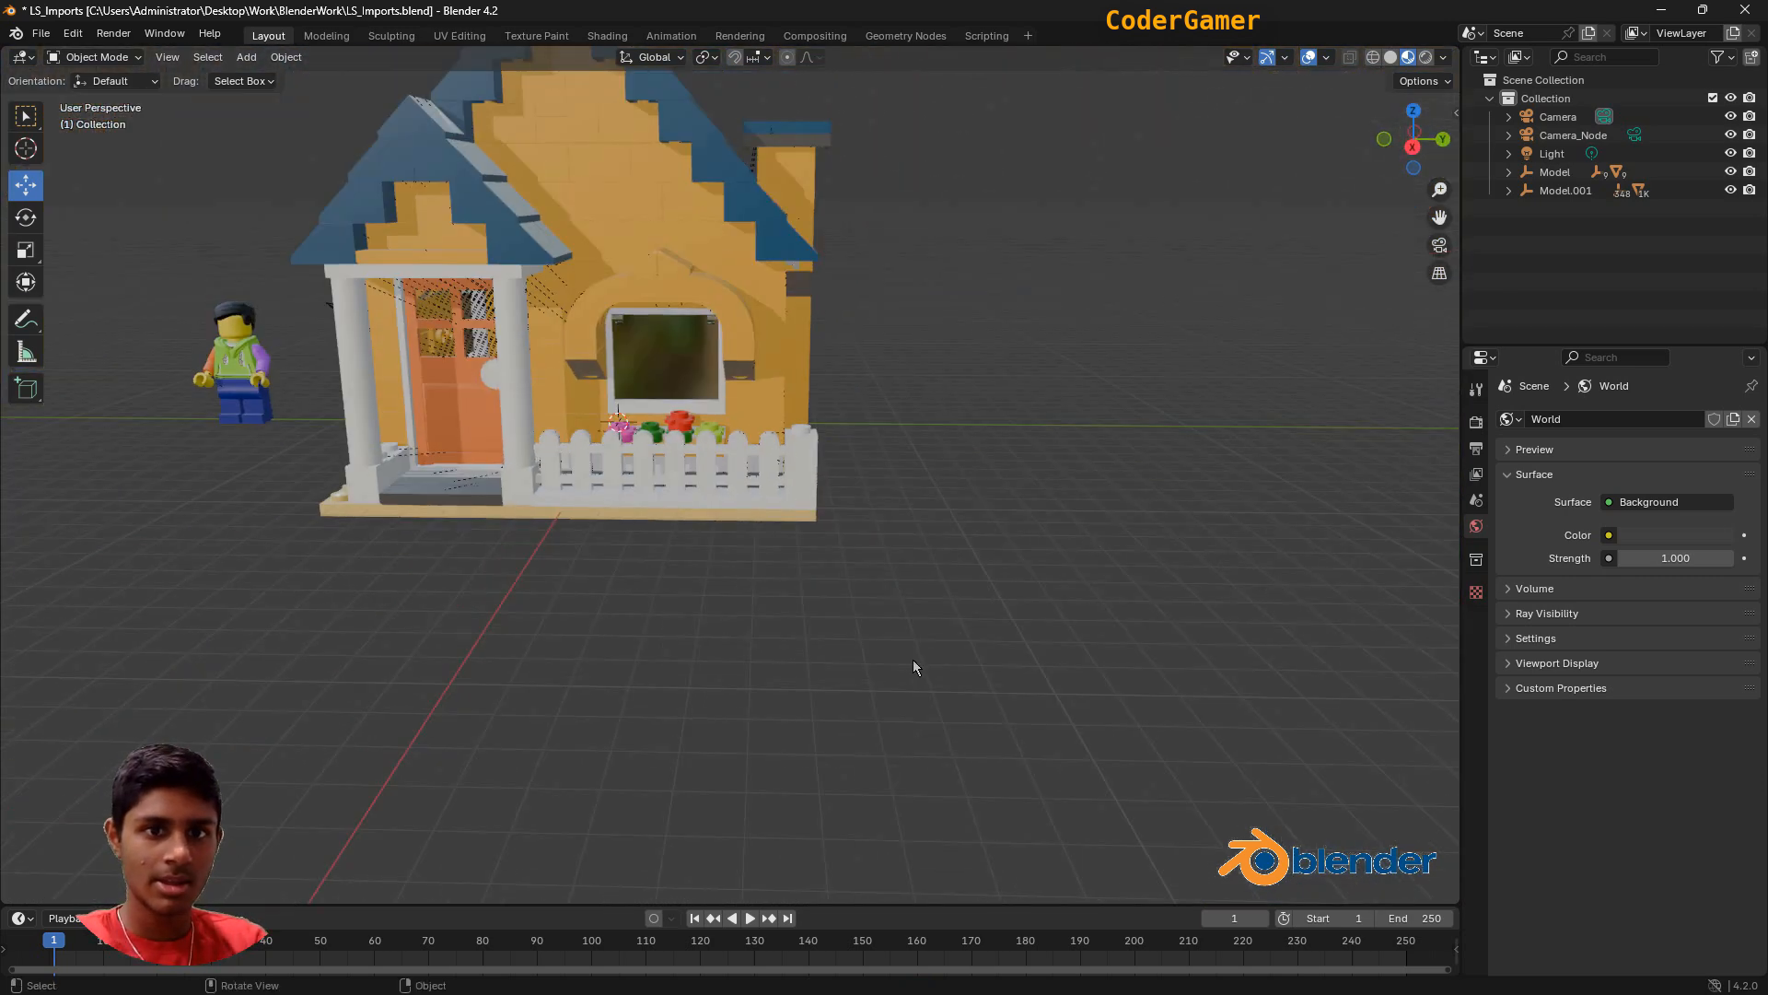
left_click_drag(1441, 218, 1693, 373)
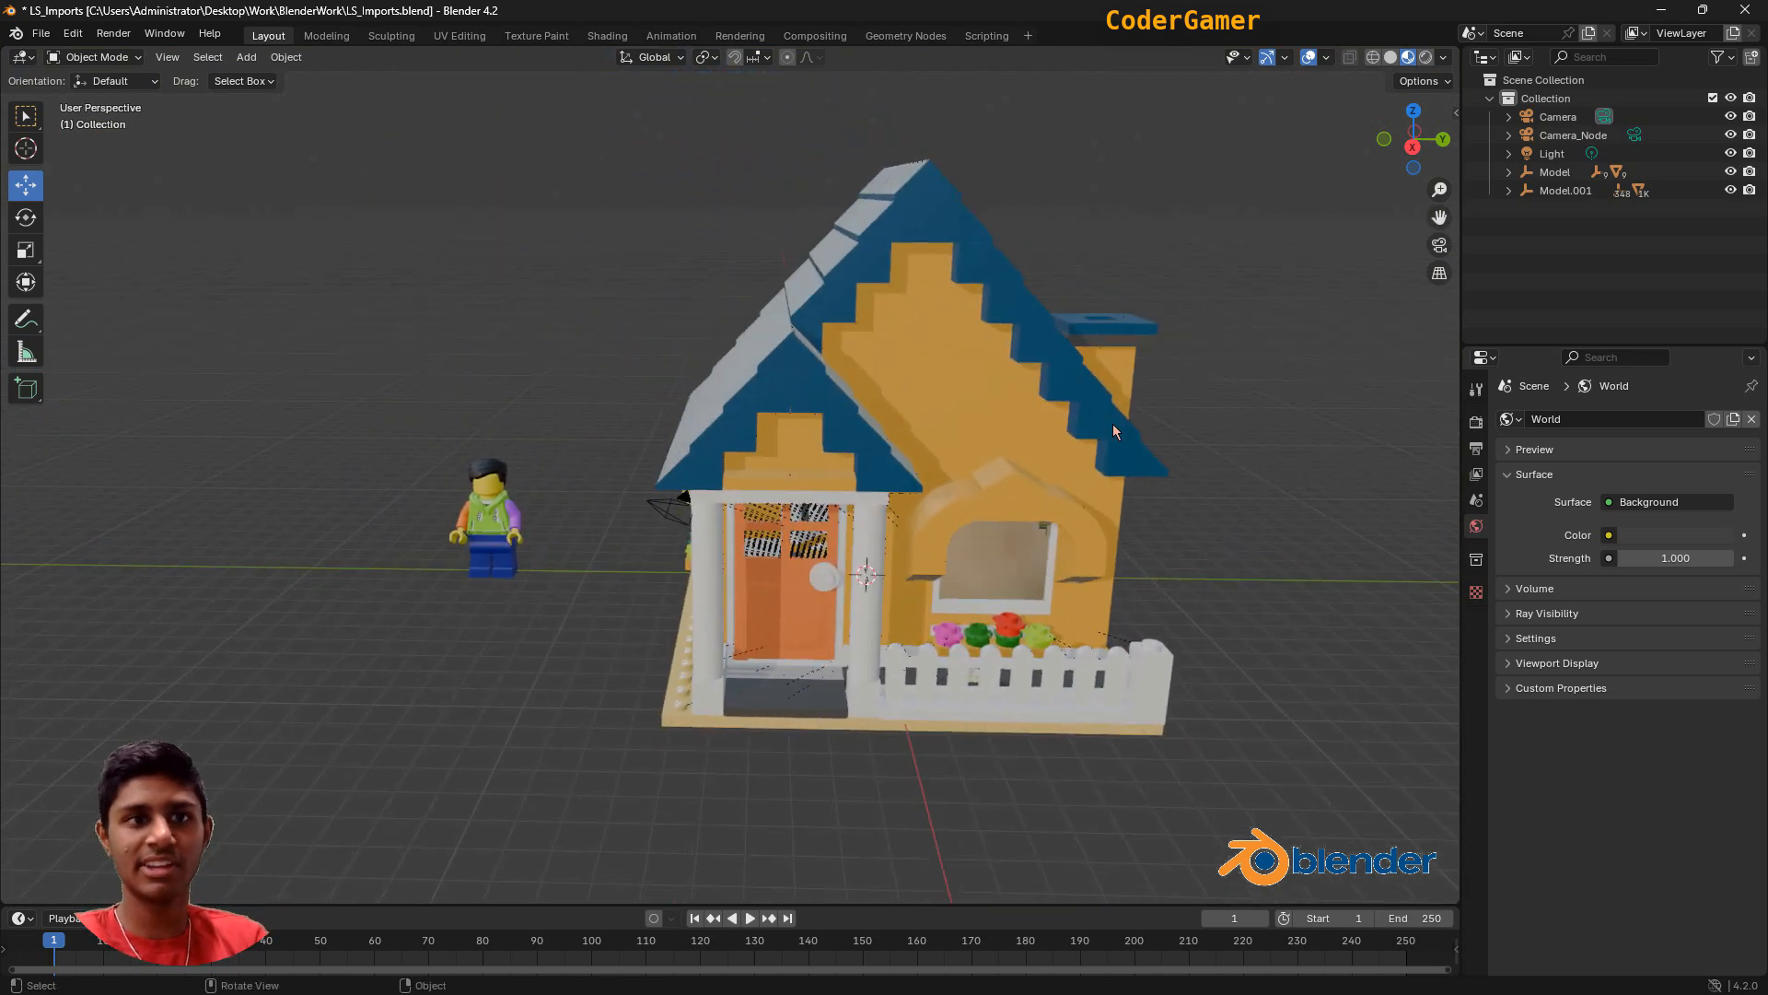
left_click(40, 33)
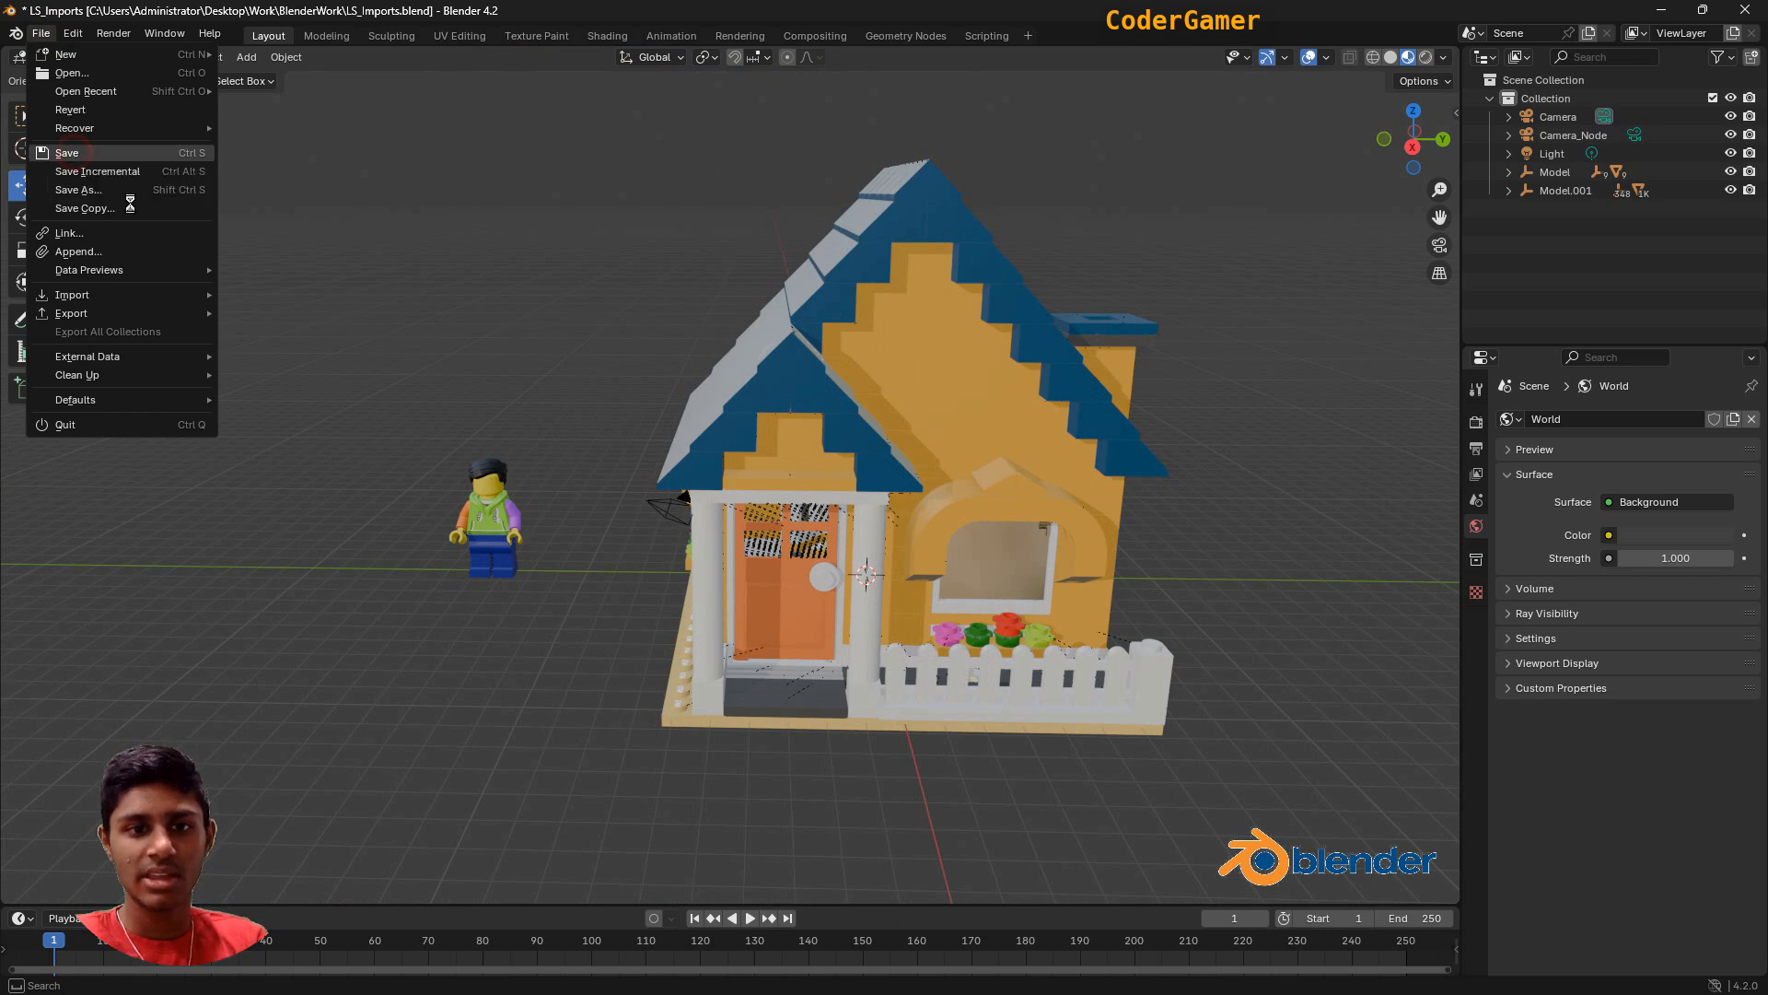
left_click(68, 153)
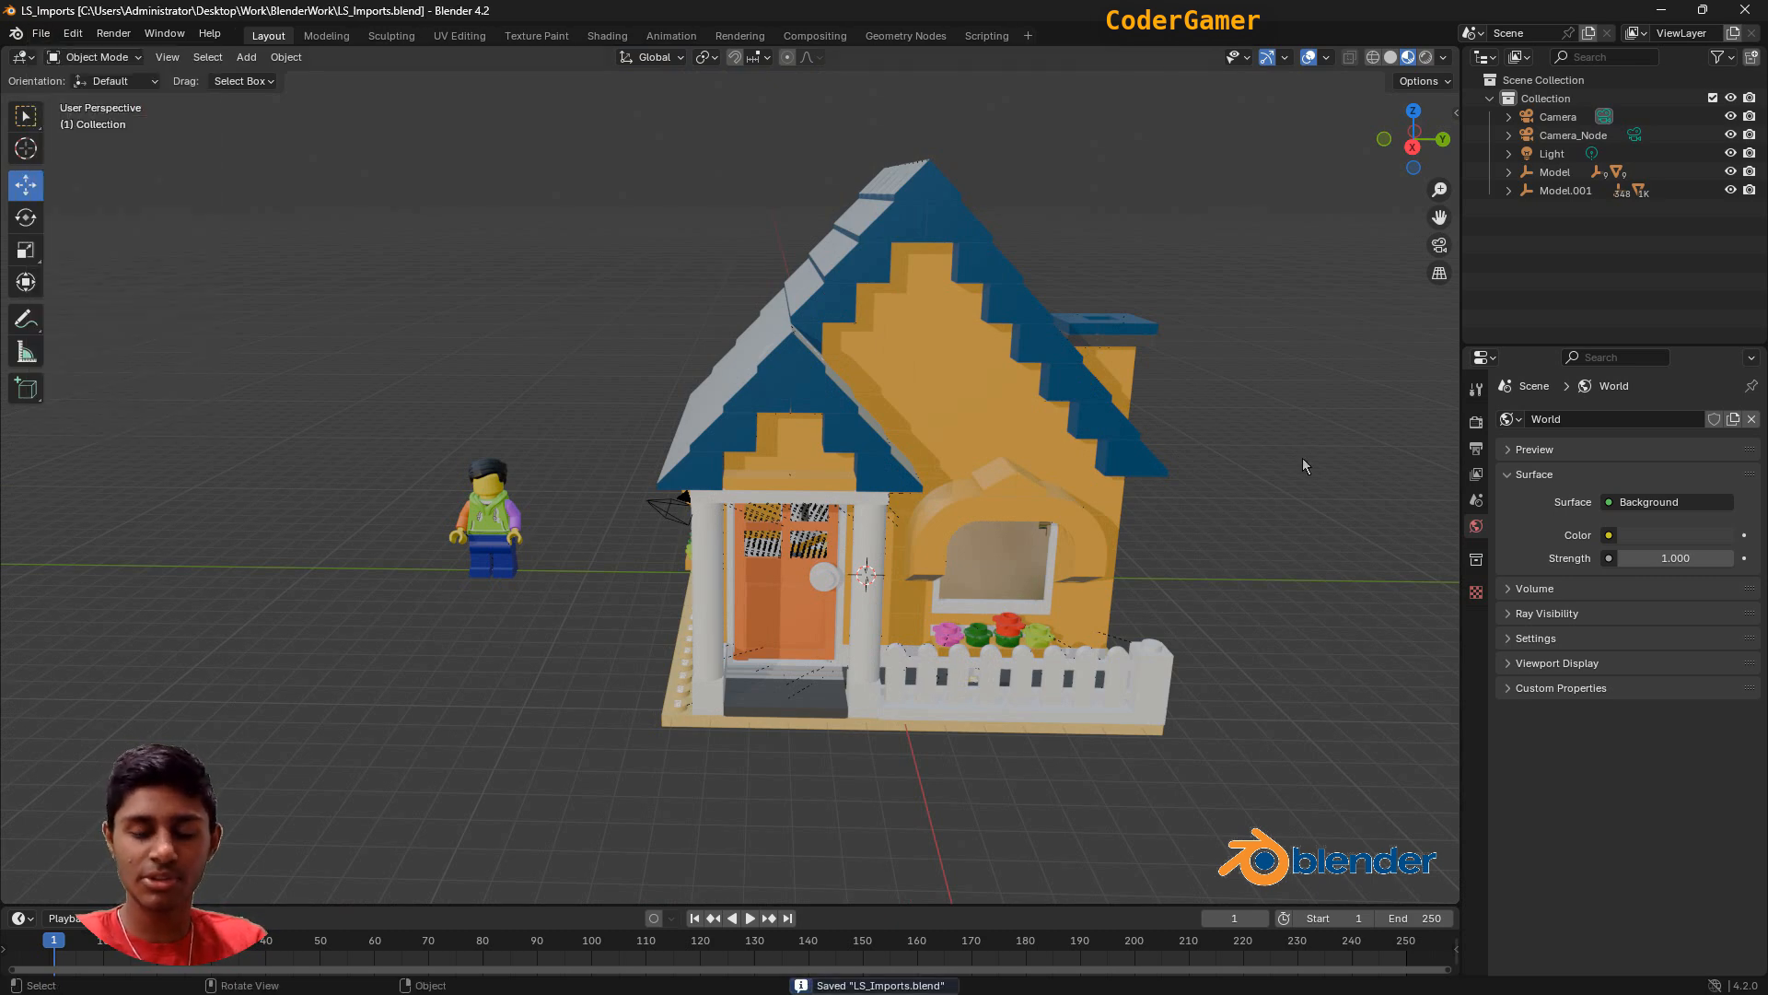